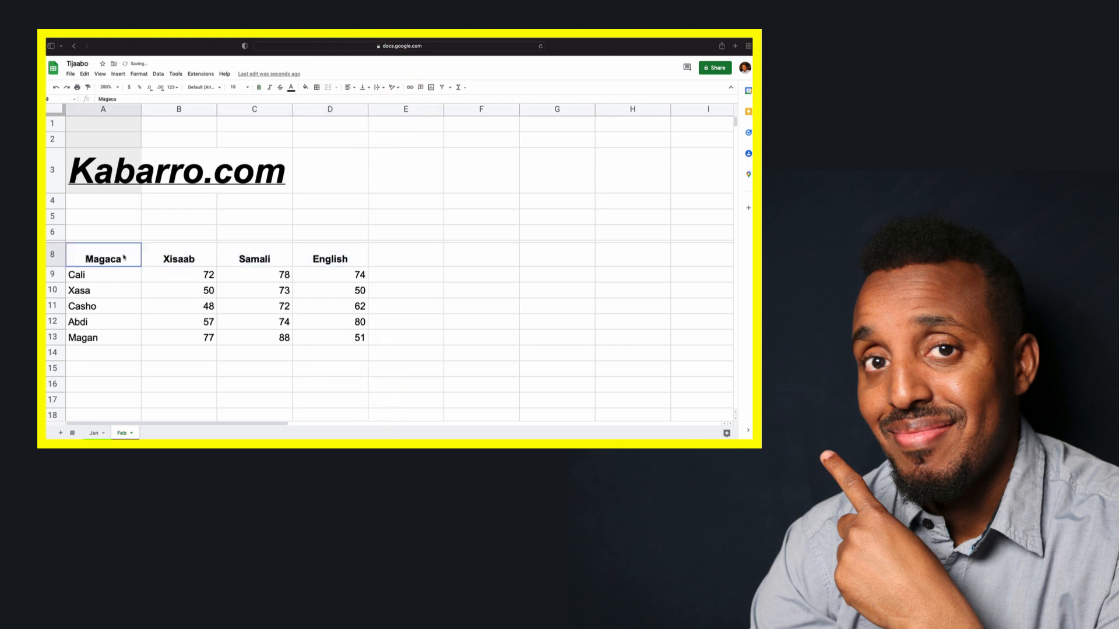
Step: Give the header row A8:D8 a blue fill and white text
{"action": "left_click", "coordinate": [305, 87]}
{"action": "left_click", "coordinate": [357, 168]}
{"action": "left_click", "coordinate": [292, 88]}
{"action": "left_click", "coordinate": [303, 116]}
{"action": "left_click", "coordinate": [437, 230]}
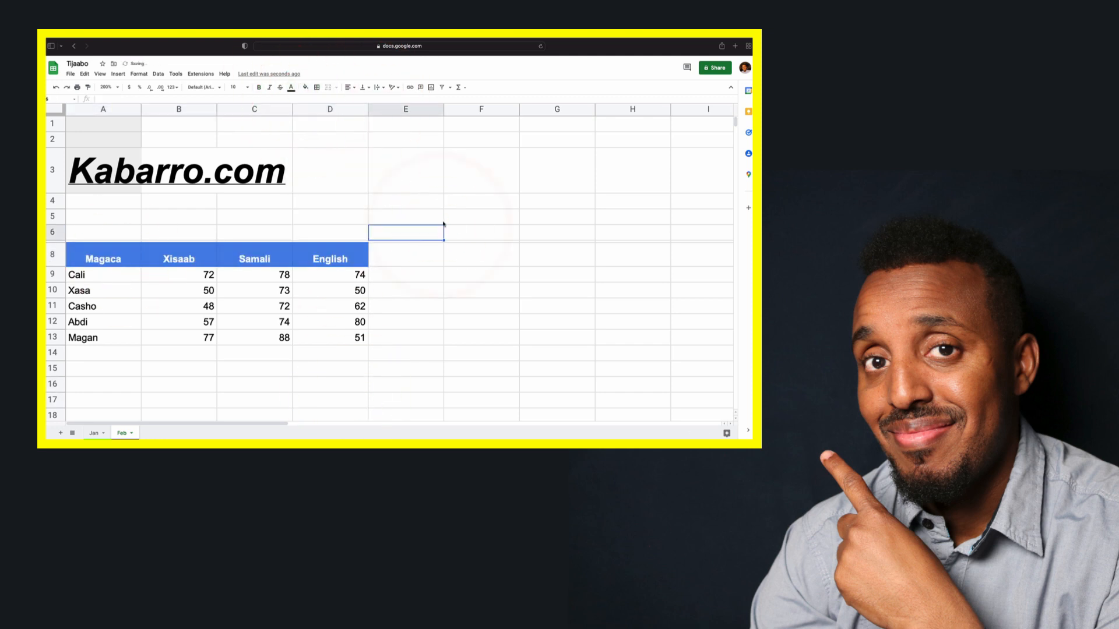
Step: Fill the name cells A9:A14 with gray
{"action": "left_click", "coordinate": [305, 88]}
{"action": "left_click", "coordinate": [358, 159]}
{"action": "left_click", "coordinate": [457, 295]}
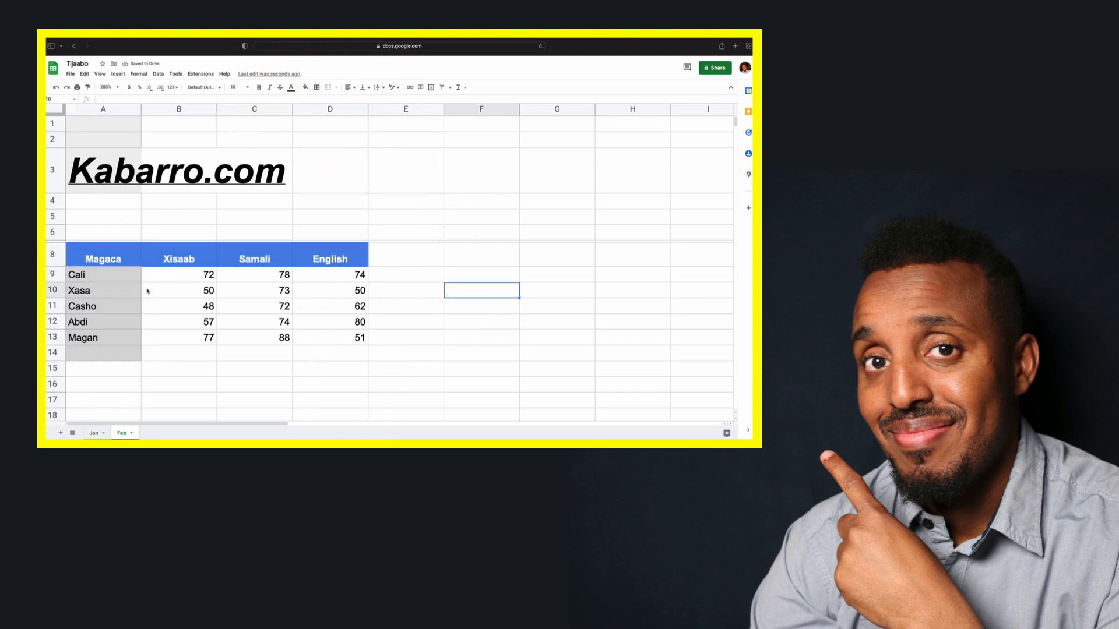
Step: Add the column header Sum in cell E8, beside the English header
{"action": "left_click", "coordinate": [402, 257]}
{"action": "type", "text": "Sum"}
{"action": "left_click", "coordinate": [429, 277]}
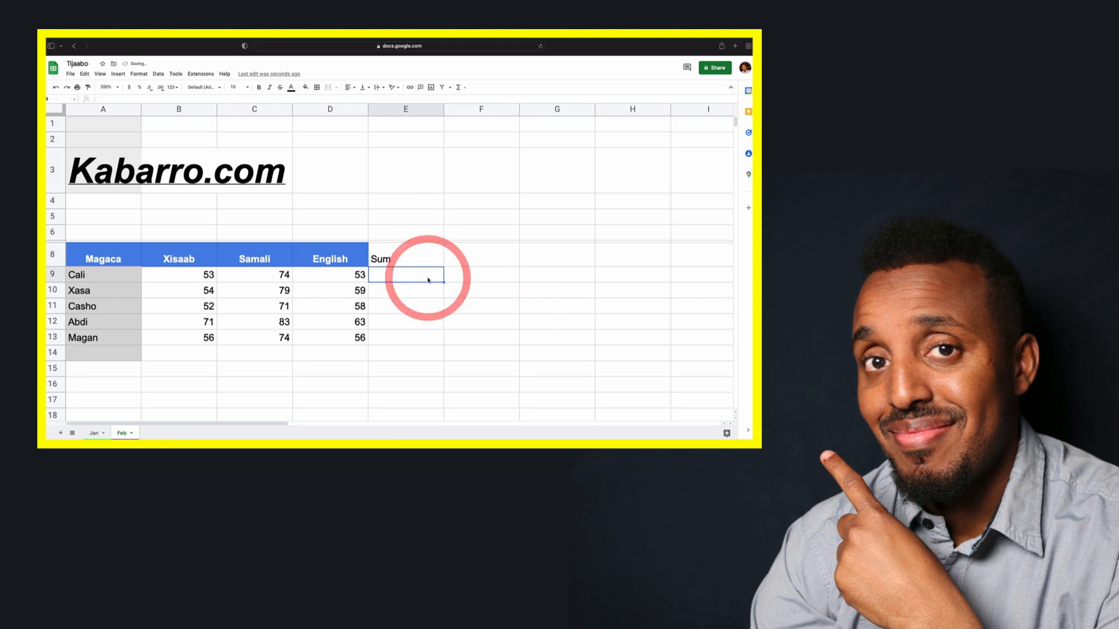
{"action": "type", "text": "="}
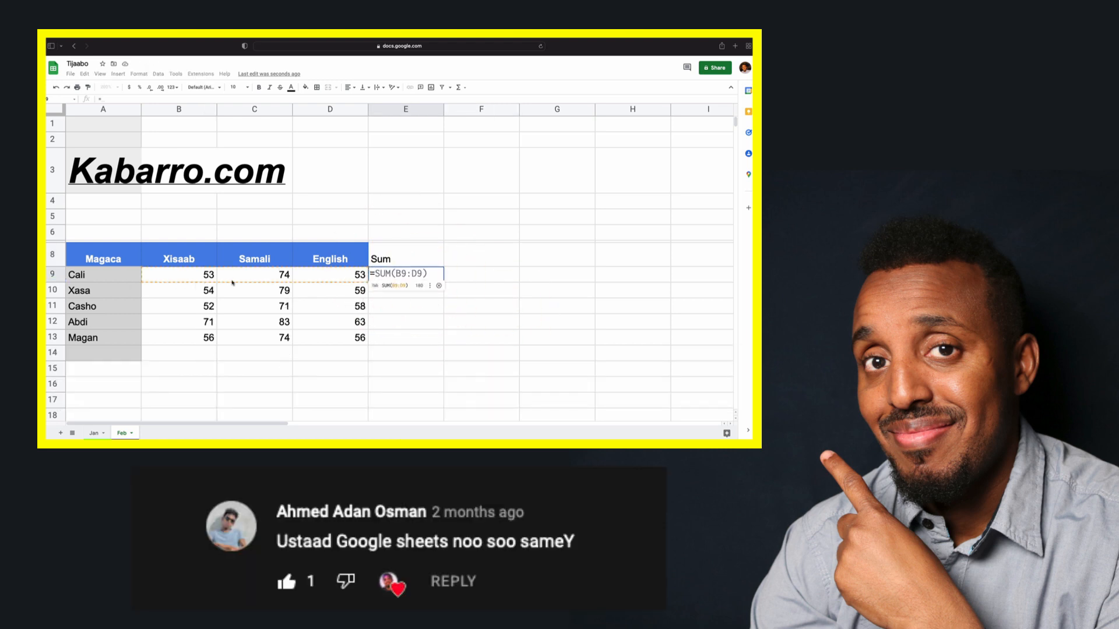
{"action": "key", "text": "Tab"}
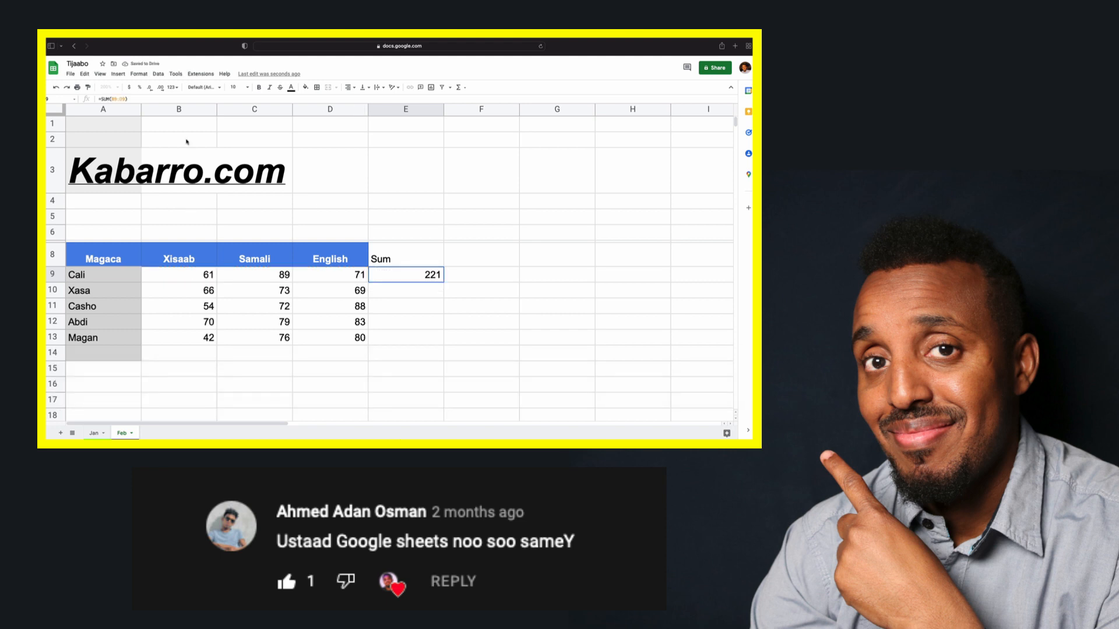
{"action": "key", "text": "super+z"}
Step: Enter a sum formula in cell E9 that adds the first student's scores in B9:D9
{"action": "type", "text": "=sum("}
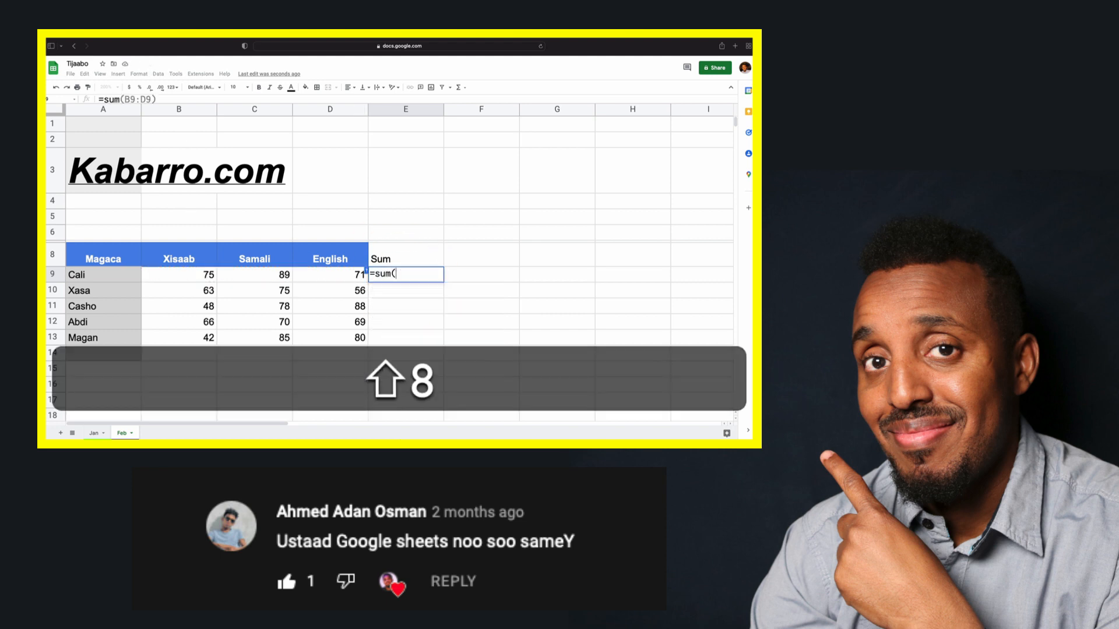
{"action": "left_click_drag", "start_coordinate": [181, 274], "coordinate": [302, 276]}
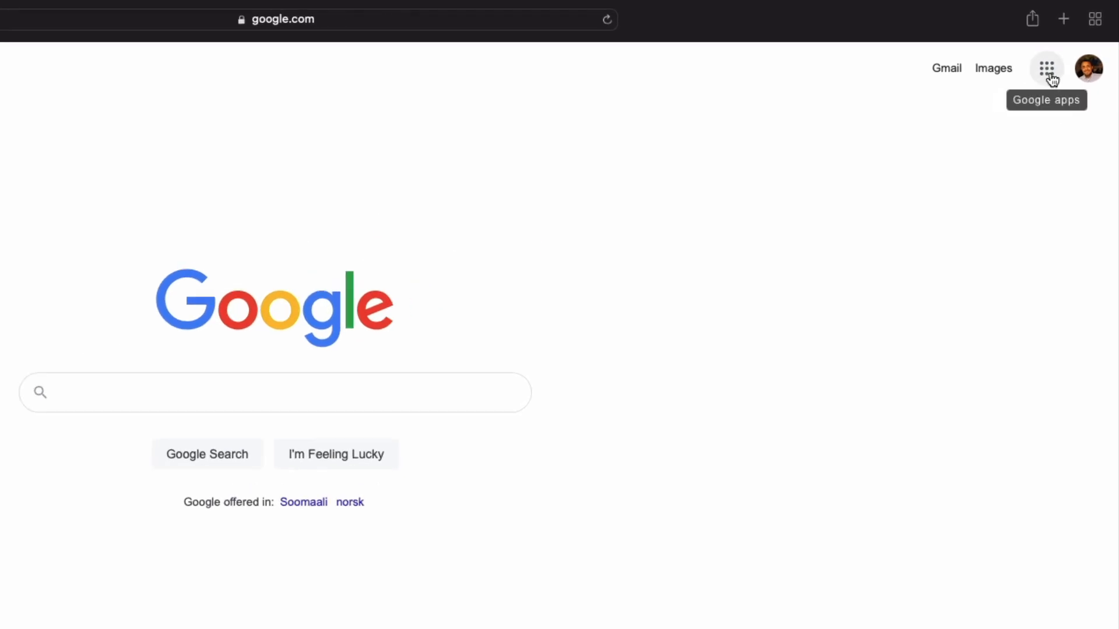
Step: Look through the Google apps list on the Google home page and open Google Drive
{"action": "left_click", "coordinate": [1047, 70]}
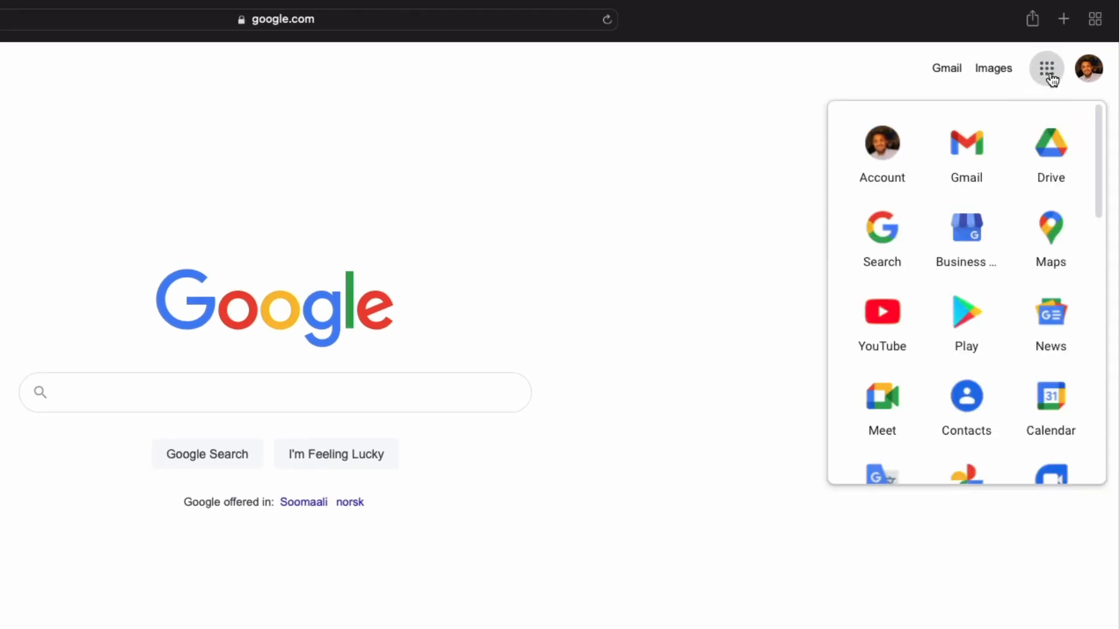
{"action": "scroll", "coordinate": [988, 279], "scroll_direction": "down", "scroll_amount": 10}
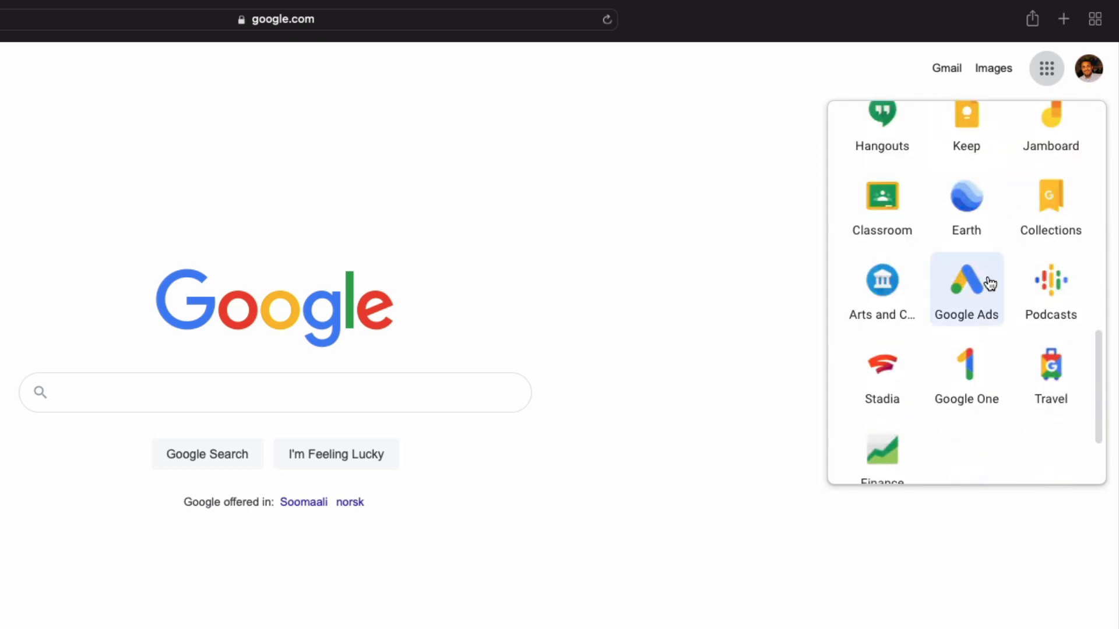
{"action": "scroll", "coordinate": [989, 282], "scroll_direction": "up", "scroll_amount": 10}
{"action": "scroll", "coordinate": [989, 282], "scroll_direction": "down", "scroll_amount": 3}
{"action": "scroll", "coordinate": [932, 238], "scroll_direction": "up", "scroll_amount": 3}
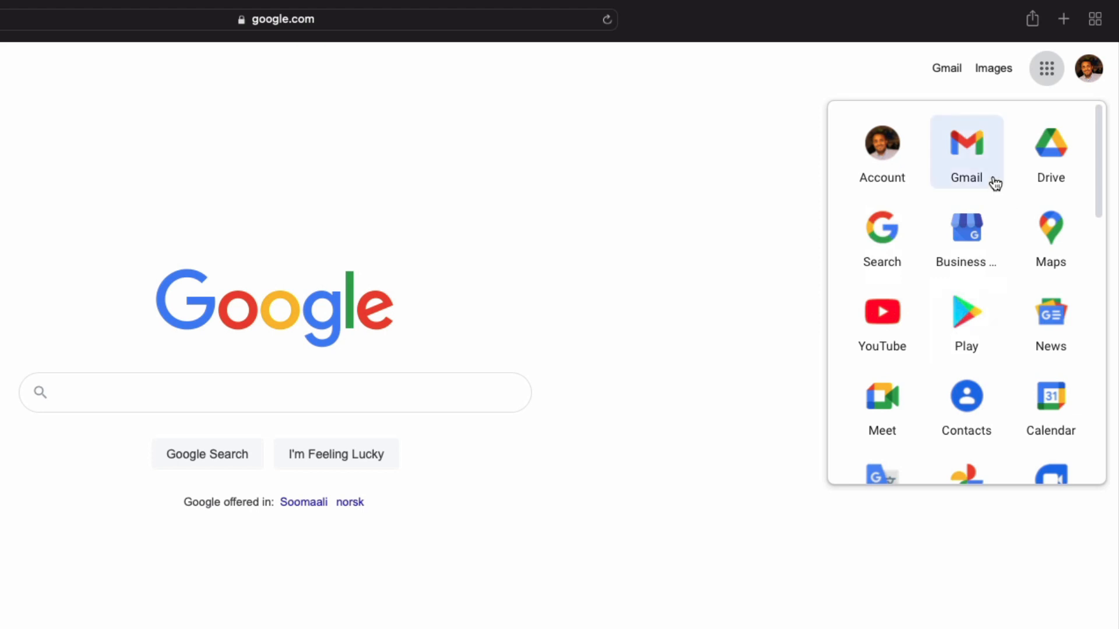
{"action": "mouse_move", "coordinate": [980, 169]}
{"action": "left_mouse_down"}
{"action": "mouse_move", "coordinate": [1034, 250]}
{"action": "mouse_move", "coordinate": [976, 161]}
{"action": "left_mouse_up"}
{"action": "scroll", "coordinate": [967, 605], "scroll_direction": "down", "scroll_amount": 5}
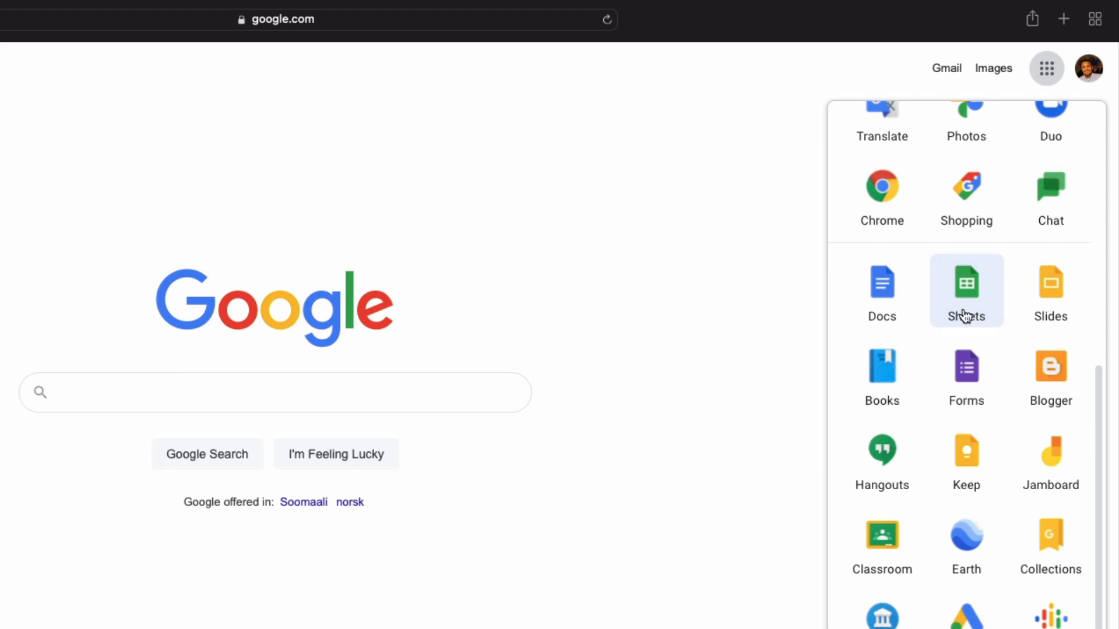
{"action": "scroll", "coordinate": [970, 297], "scroll_direction": "up", "scroll_amount": 6}
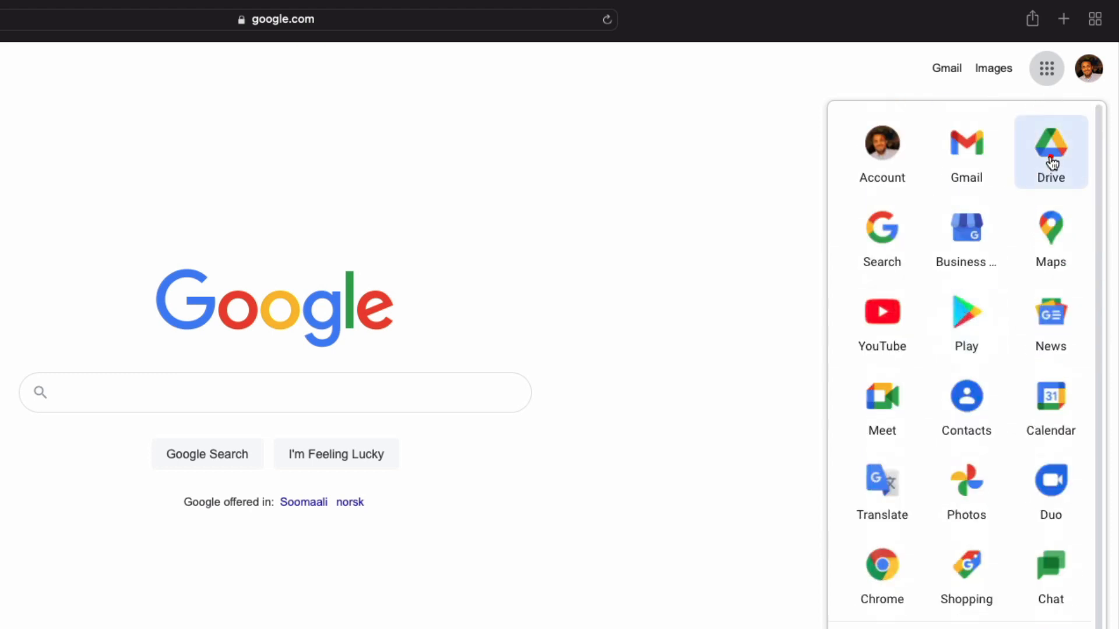
{"action": "left_click", "coordinate": [1051, 158]}
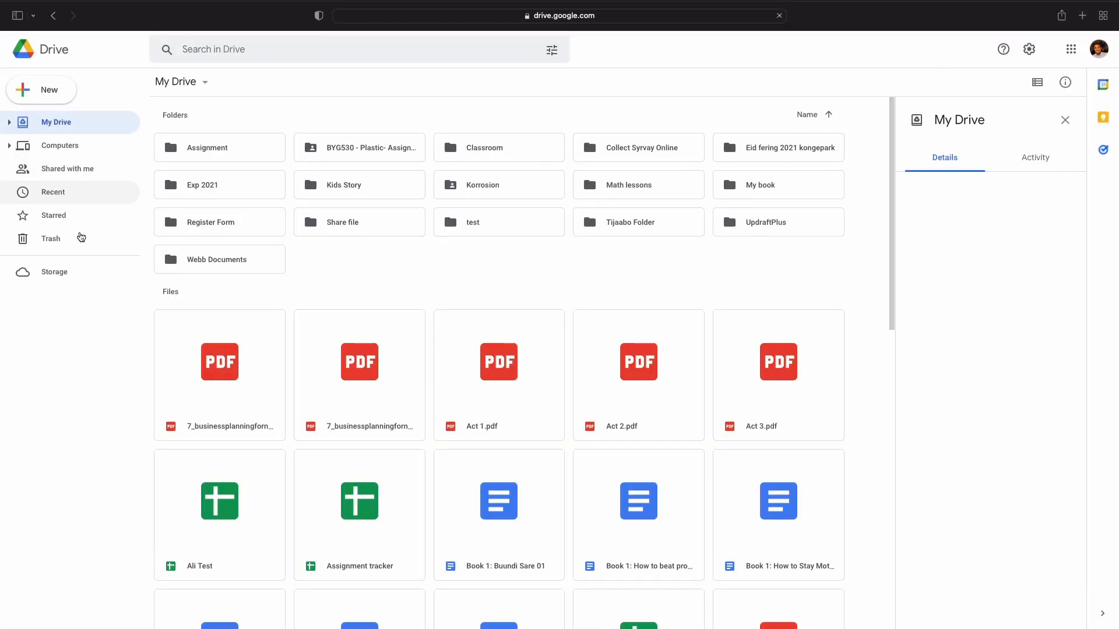
Step: Create a blank Google Sheets spreadsheet by going to the web address sheets.new
{"action": "left_click", "coordinate": [59, 94]}
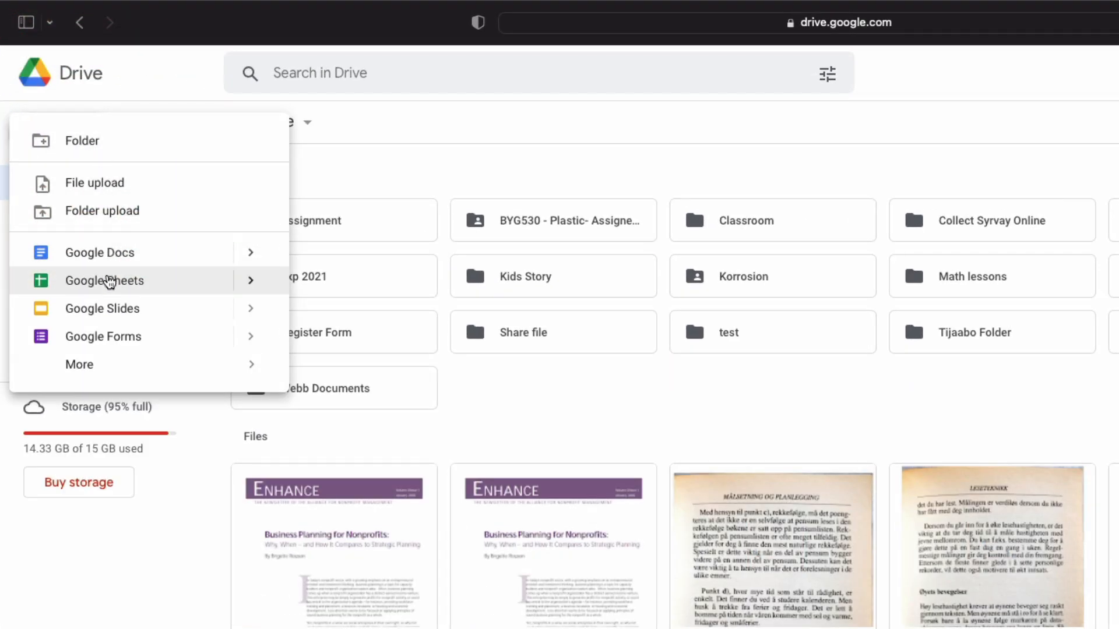
{"action": "mouse_move", "coordinate": [252, 284]}
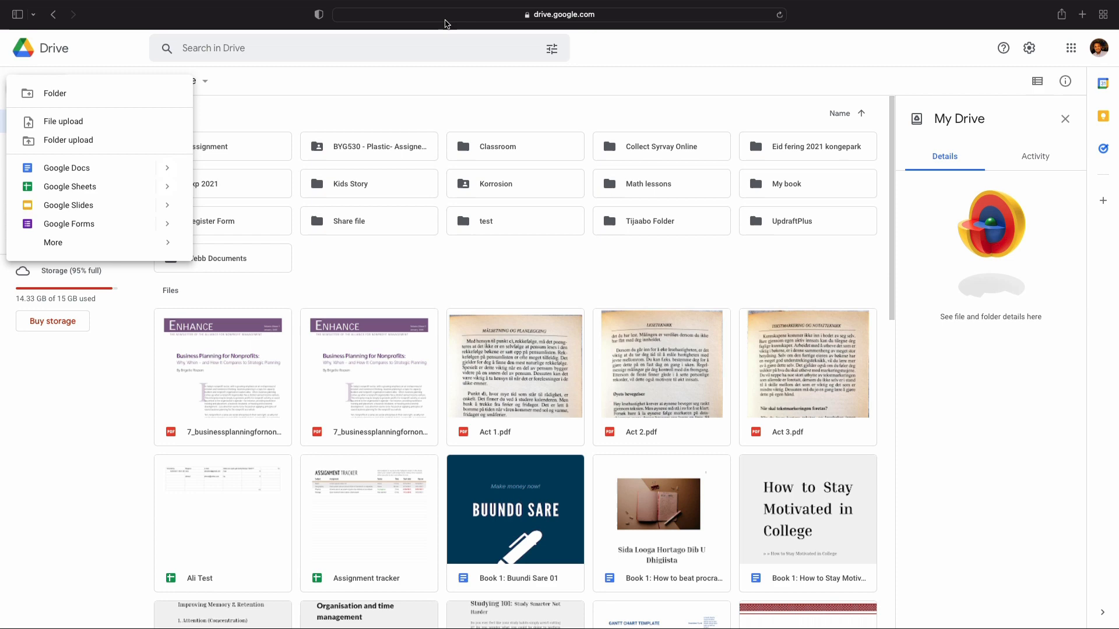
{"action": "left_click", "coordinate": [445, 22]}
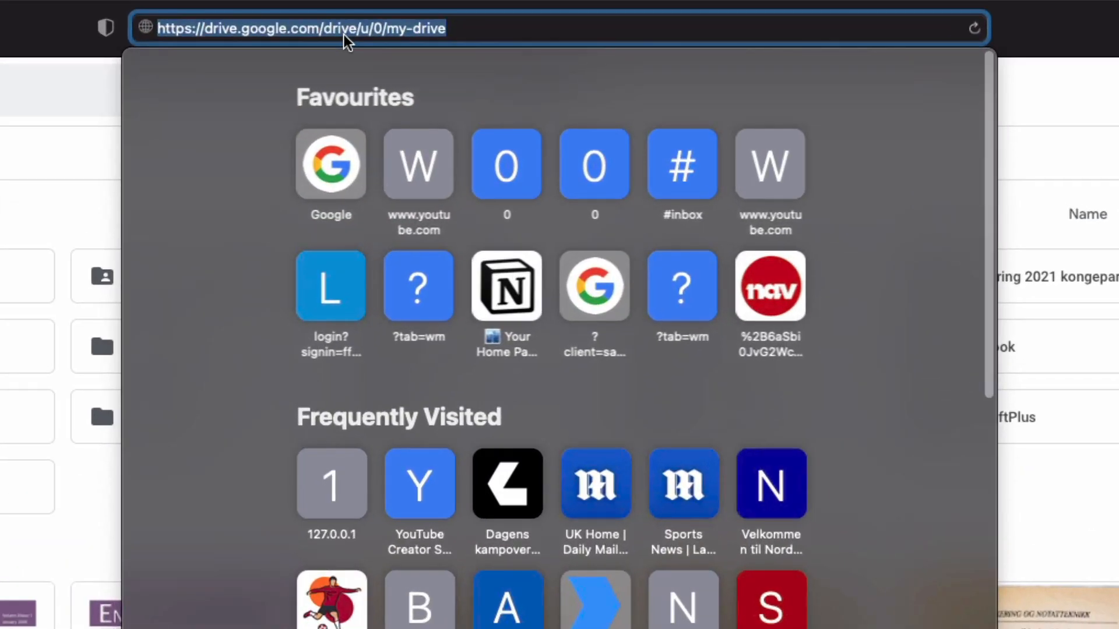
{"action": "type", "text": "sheets"}
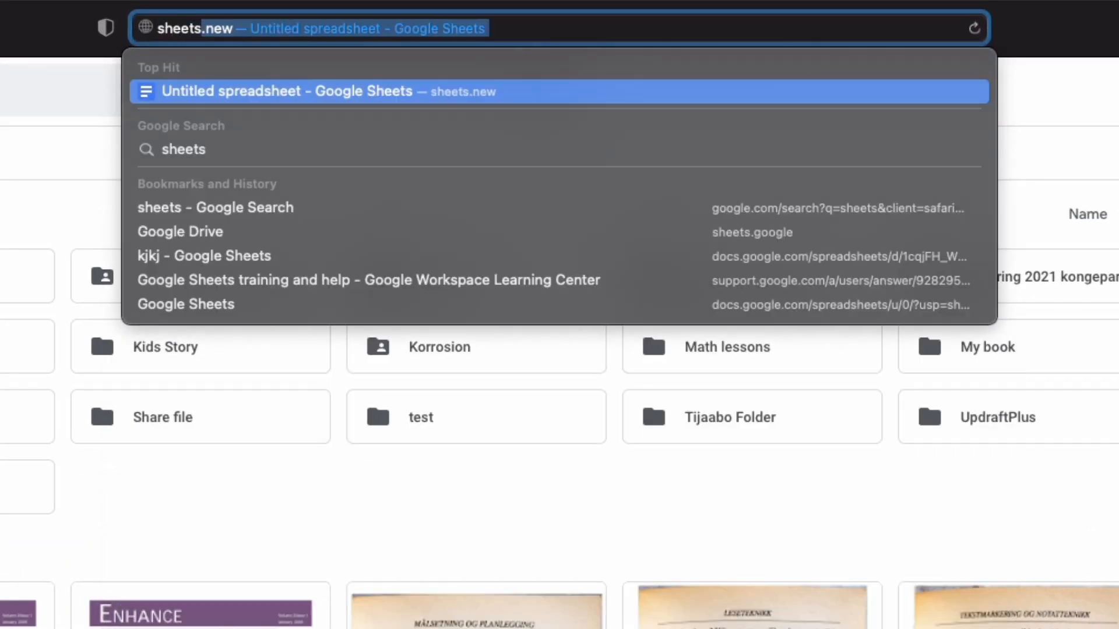
{"action": "type", "text": ".new"}
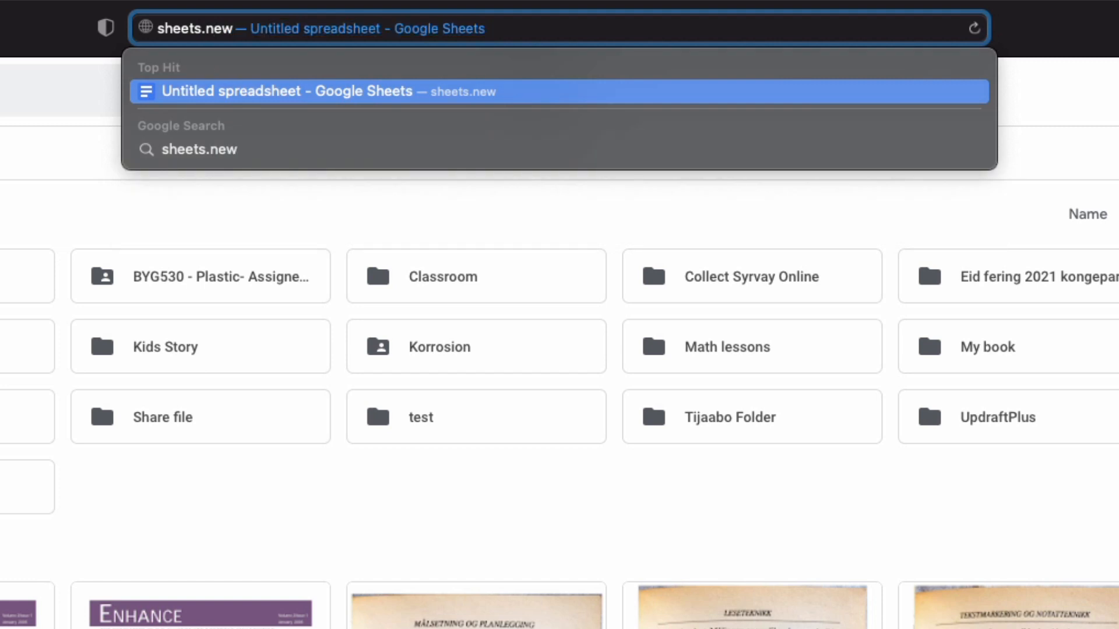
{"action": "key", "text": "Return"}
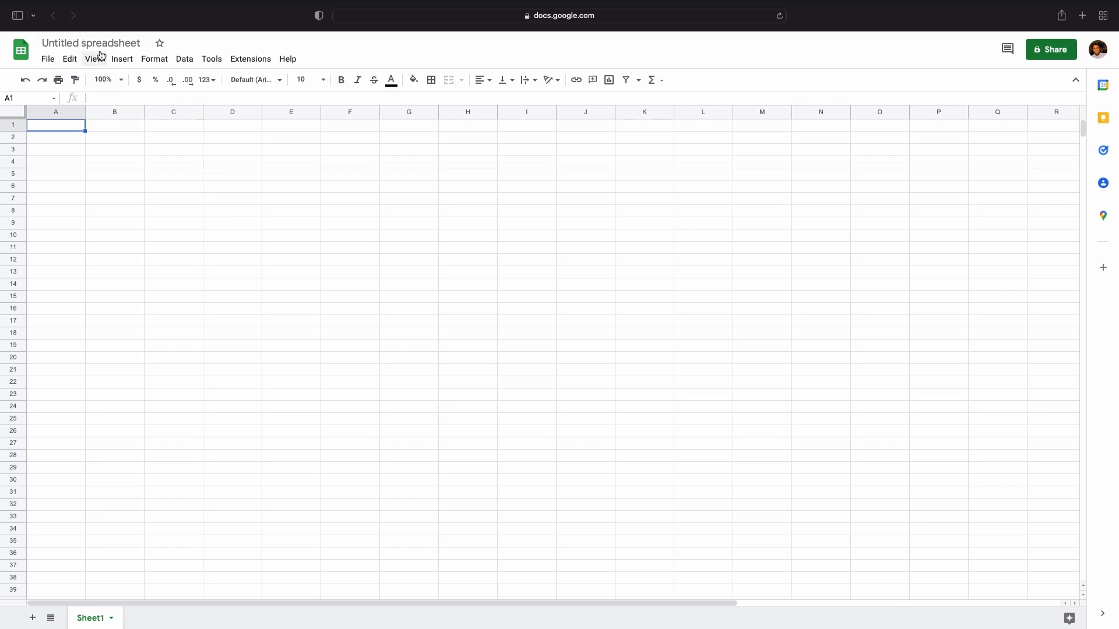
Step: Rename the untitled spreadsheet as Tijaabo
{"action": "left_click", "coordinate": [101, 41]}
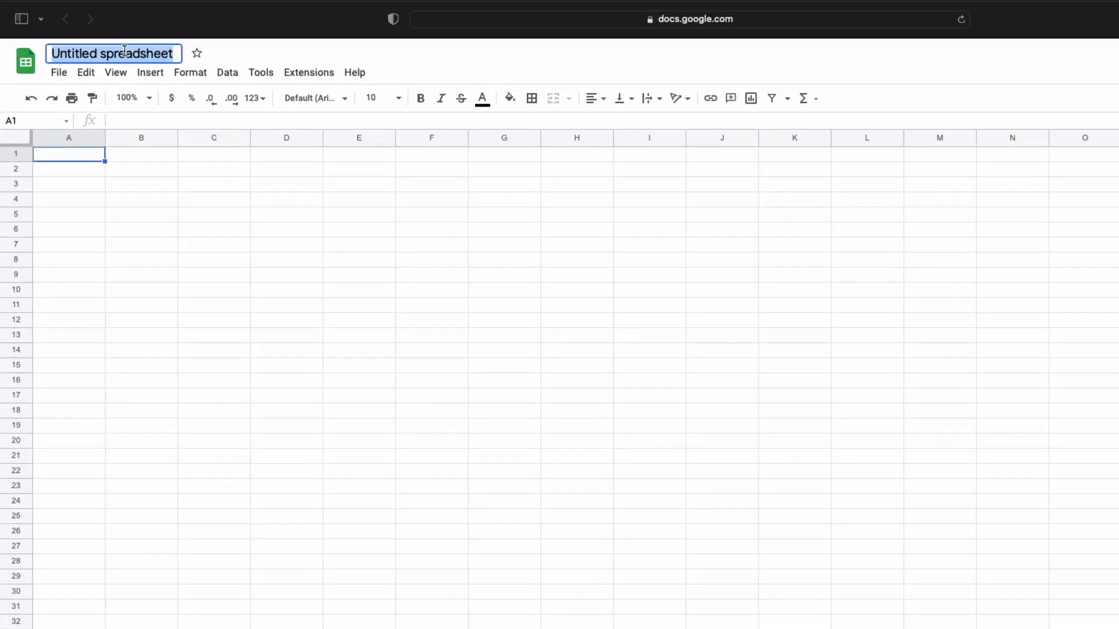
{"action": "type", "text": "Tes"}
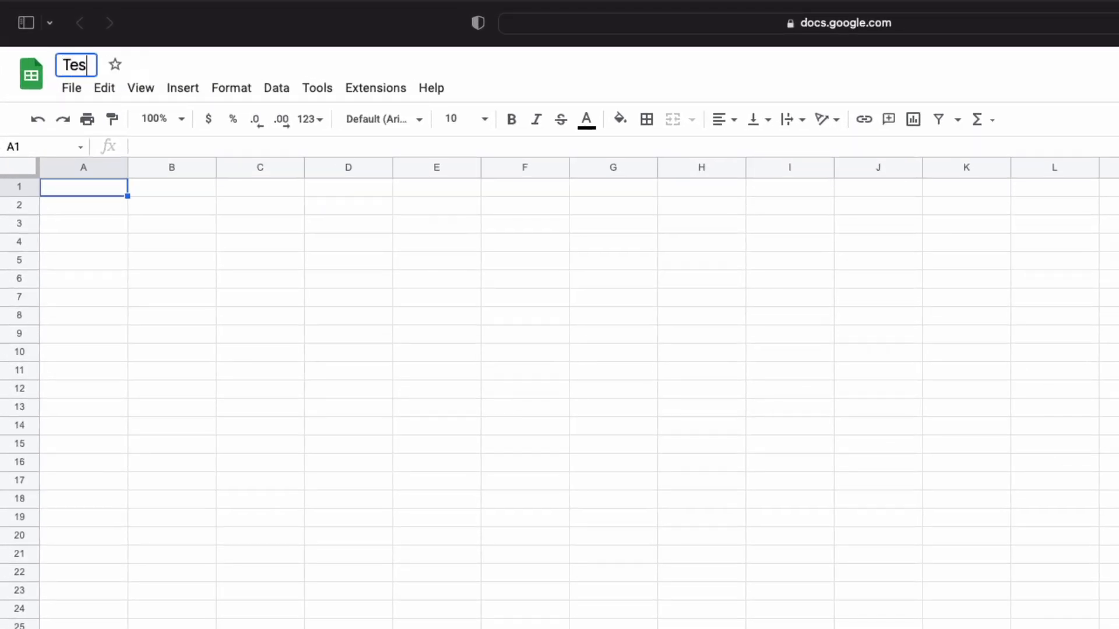
{"action": "key", "text": "BackSpace"}
{"action": "key", "text": "BackSpace"}
{"action": "type", "text": "ijaabo"}
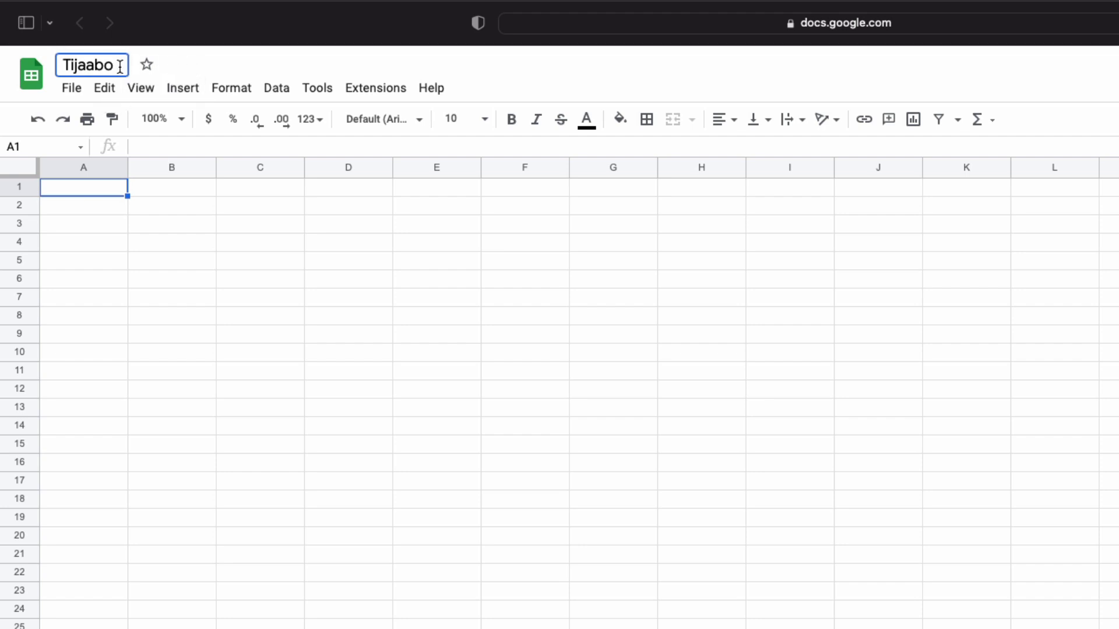
{"action": "left_click", "coordinate": [199, 65]}
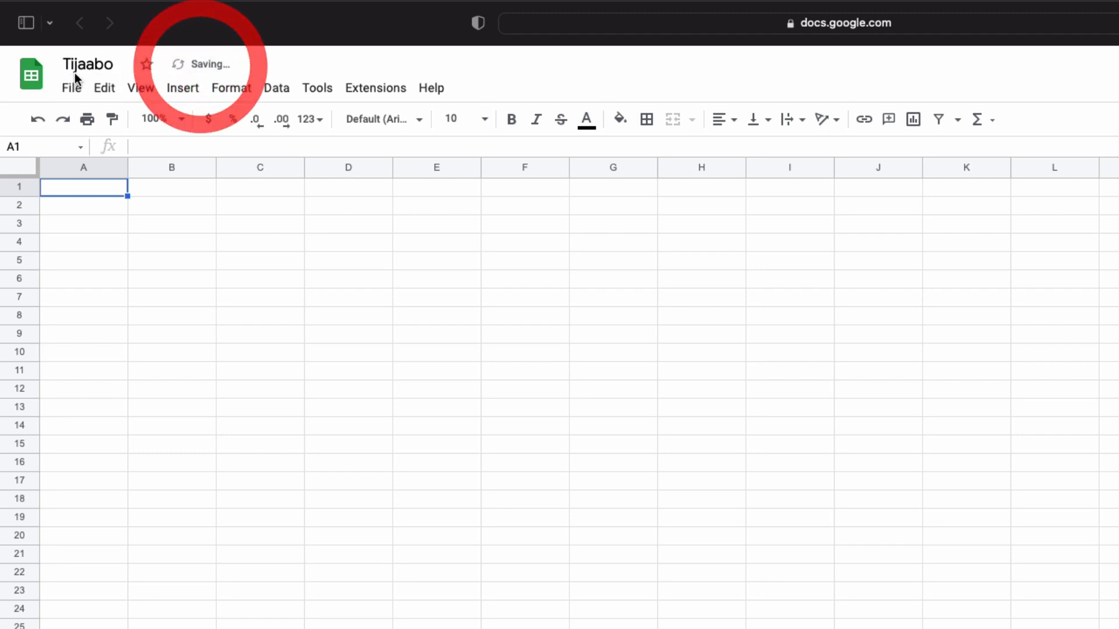
{"action": "left_click", "coordinate": [74, 65]}
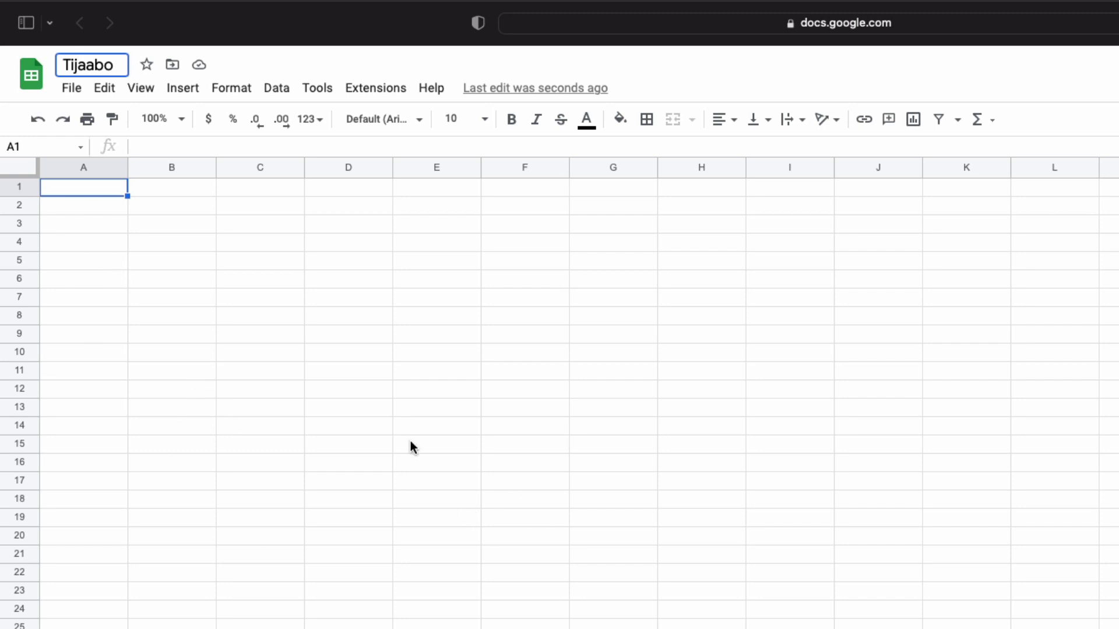
Step: Examine the My Drive folders offered as destinations for moving the Tijaabo spreadsheet
{"action": "left_click", "coordinate": [171, 69]}
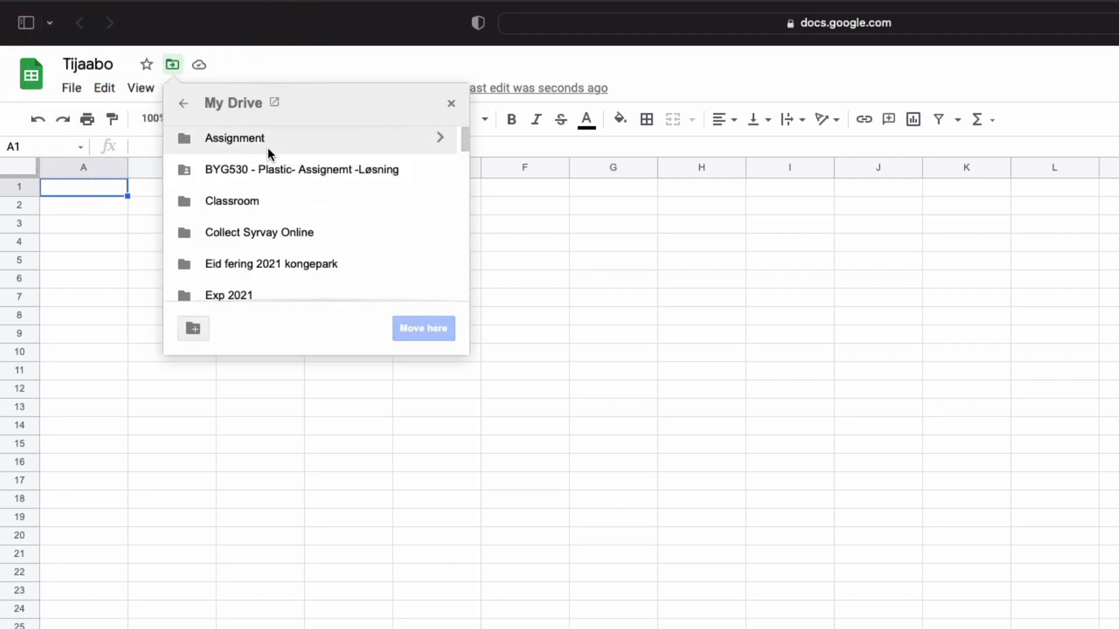
{"action": "scroll", "coordinate": [268, 153], "scroll_direction": "down", "scroll_amount": 10}
{"action": "scroll", "coordinate": [268, 156], "scroll_direction": "up", "scroll_amount": 5}
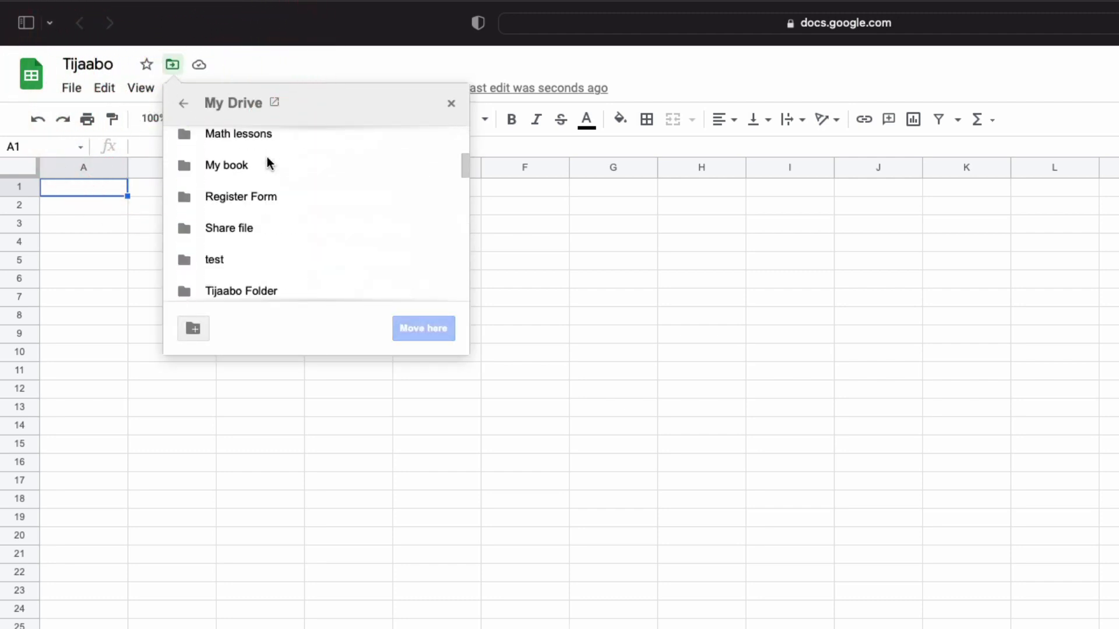
{"action": "scroll", "coordinate": [267, 156], "scroll_direction": "up", "scroll_amount": 5}
{"action": "scroll", "coordinate": [250, 143], "scroll_direction": "down", "scroll_amount": 1}
{"action": "scroll", "coordinate": [274, 162], "scroll_direction": "up", "scroll_amount": 1}
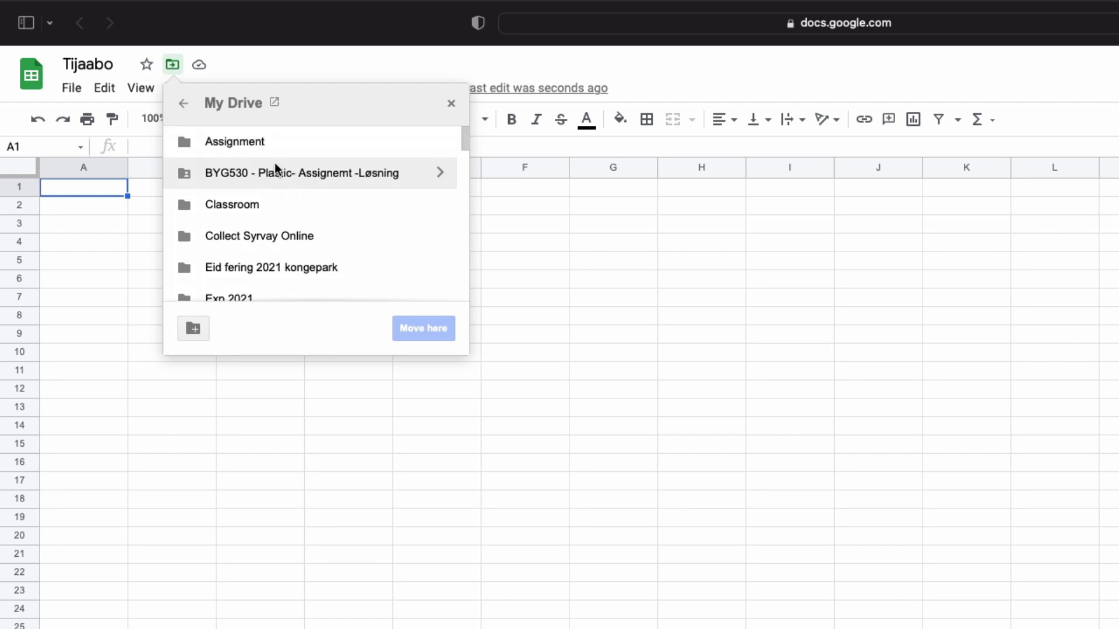
{"action": "scroll", "coordinate": [272, 158], "scroll_direction": "down", "scroll_amount": 5}
{"action": "scroll", "coordinate": [269, 153], "scroll_direction": "up", "scroll_amount": 5}
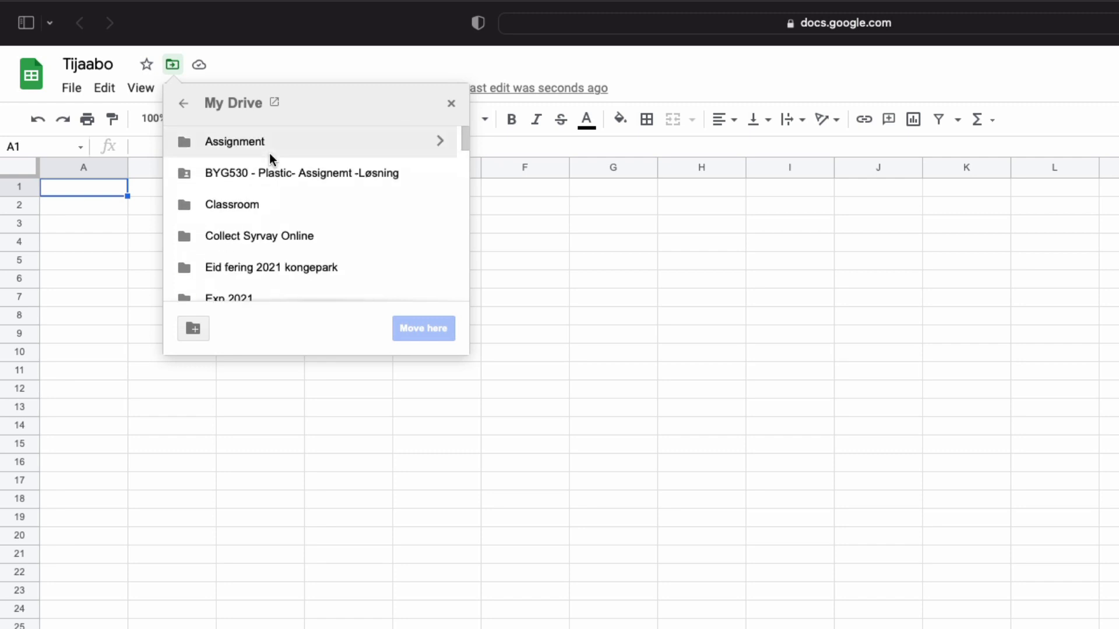
Step: Create a new folder named Test 01 in My Drive for the spreadsheet
{"action": "left_click", "coordinate": [192, 329]}
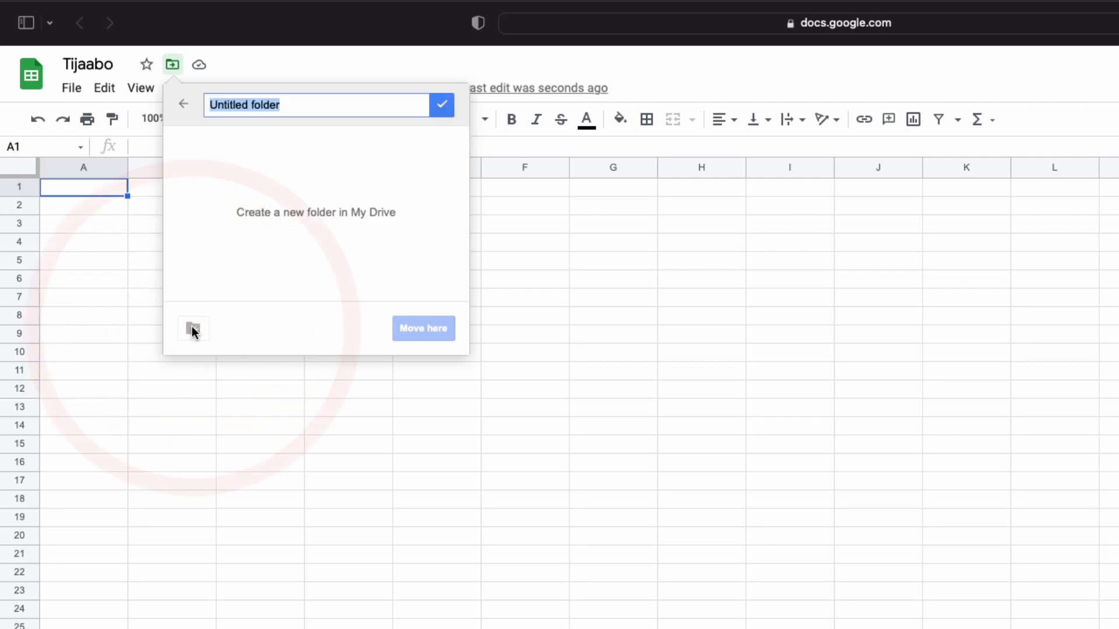
{"action": "type", "text": "Test 01"}
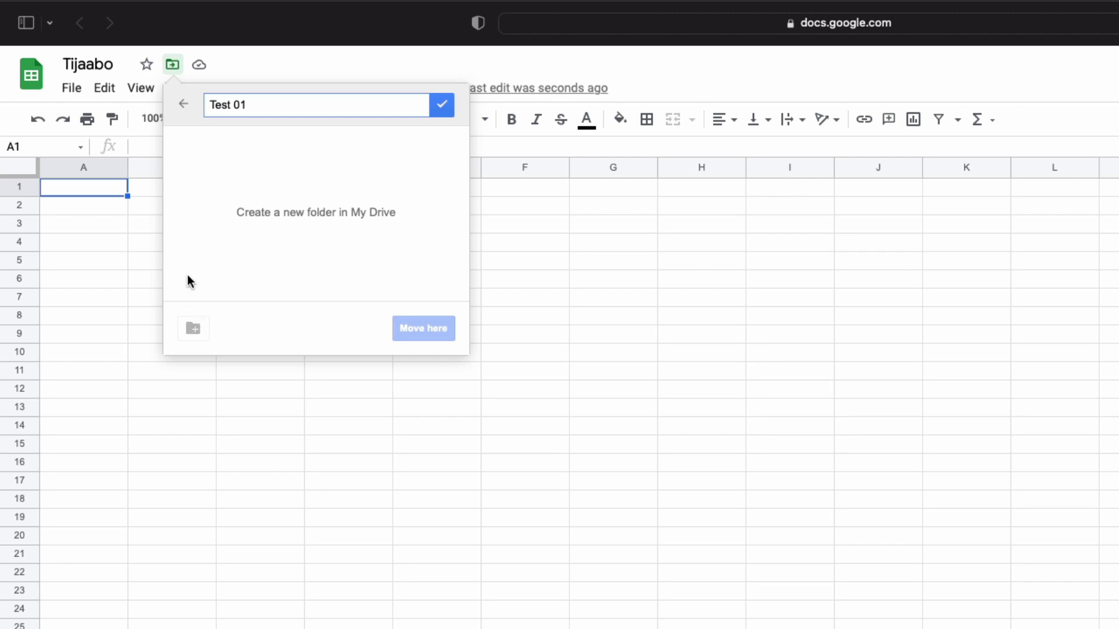
{"action": "left_click", "coordinate": [446, 106]}
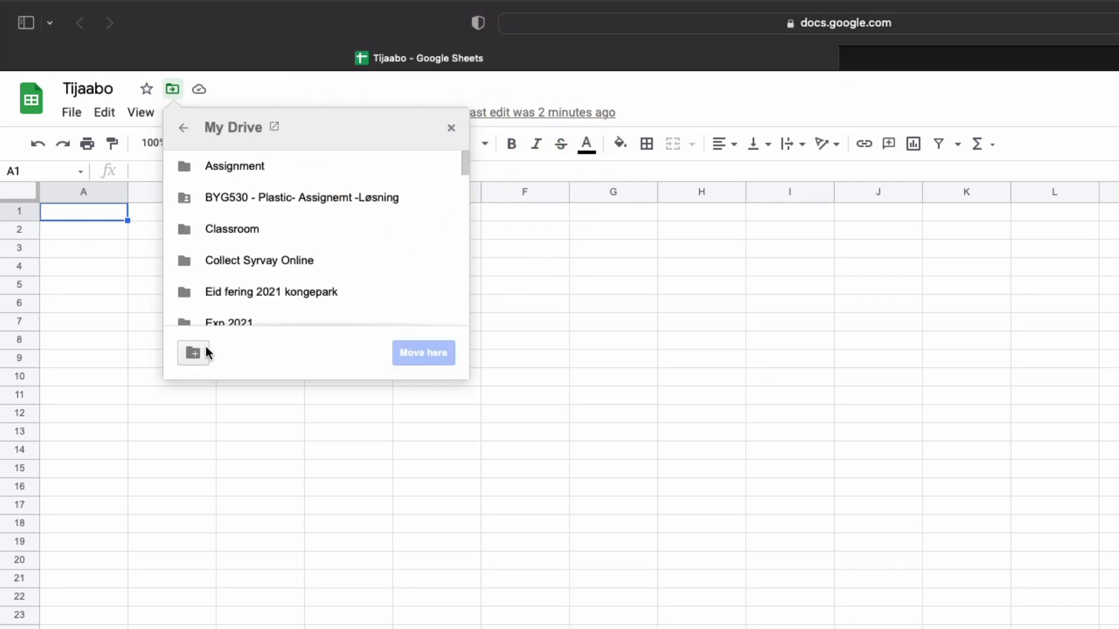
Step: Move the Tijaabo spreadsheet into the Test 01 folder of My Drive
{"action": "scroll", "coordinate": [285, 175], "scroll_direction": "down", "scroll_amount": 10}
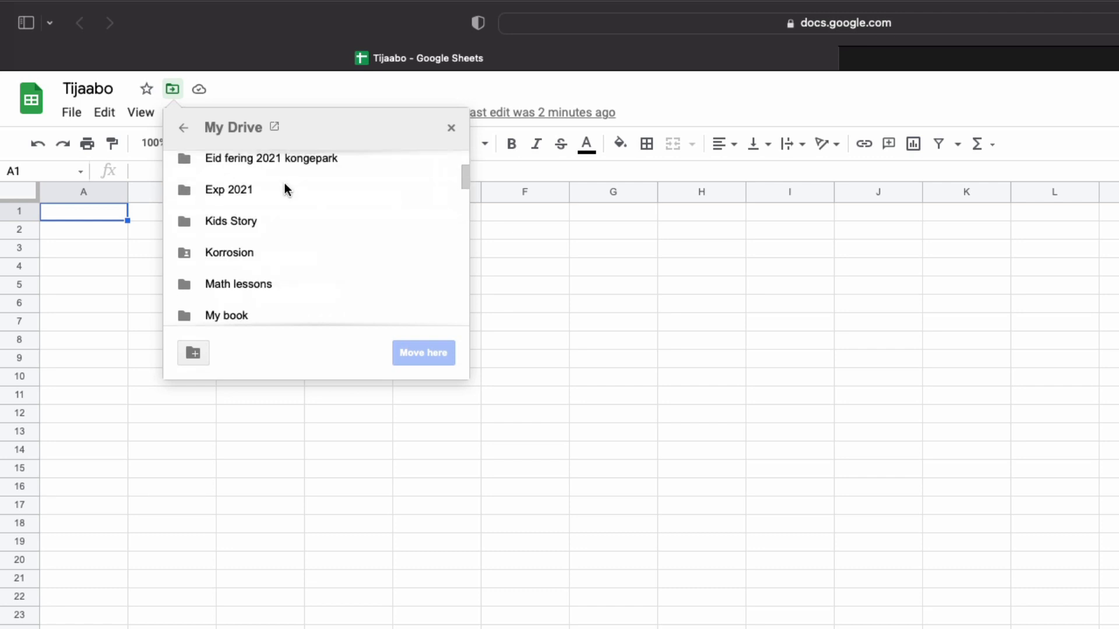
{"action": "scroll", "coordinate": [285, 314], "scroll_direction": "down", "scroll_amount": 5}
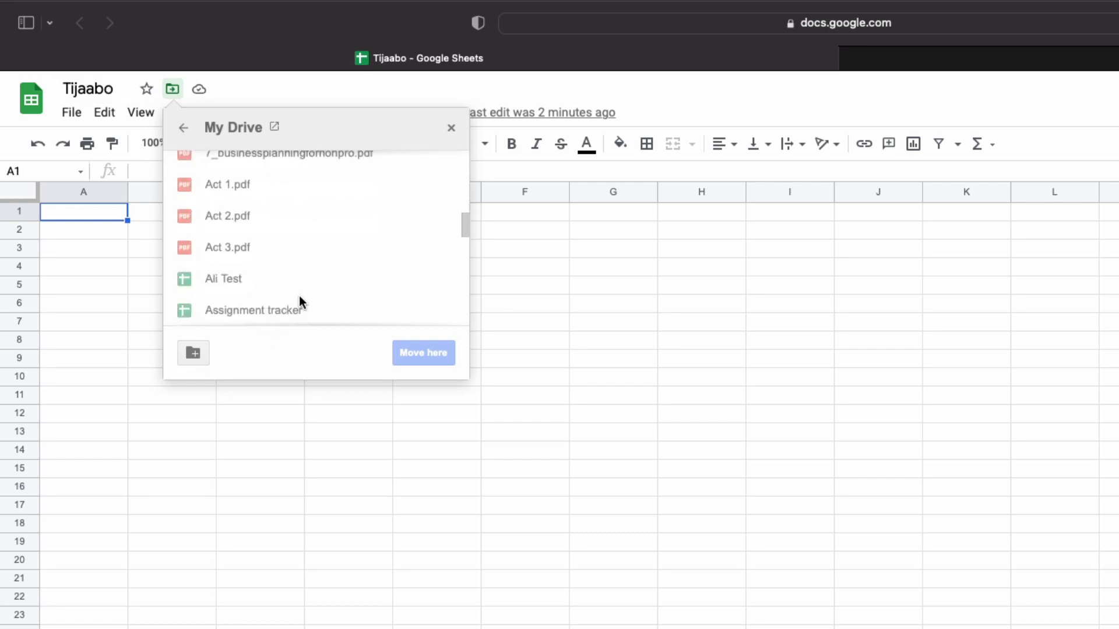
{"action": "scroll", "coordinate": [276, 257], "scroll_direction": "up", "scroll_amount": 15}
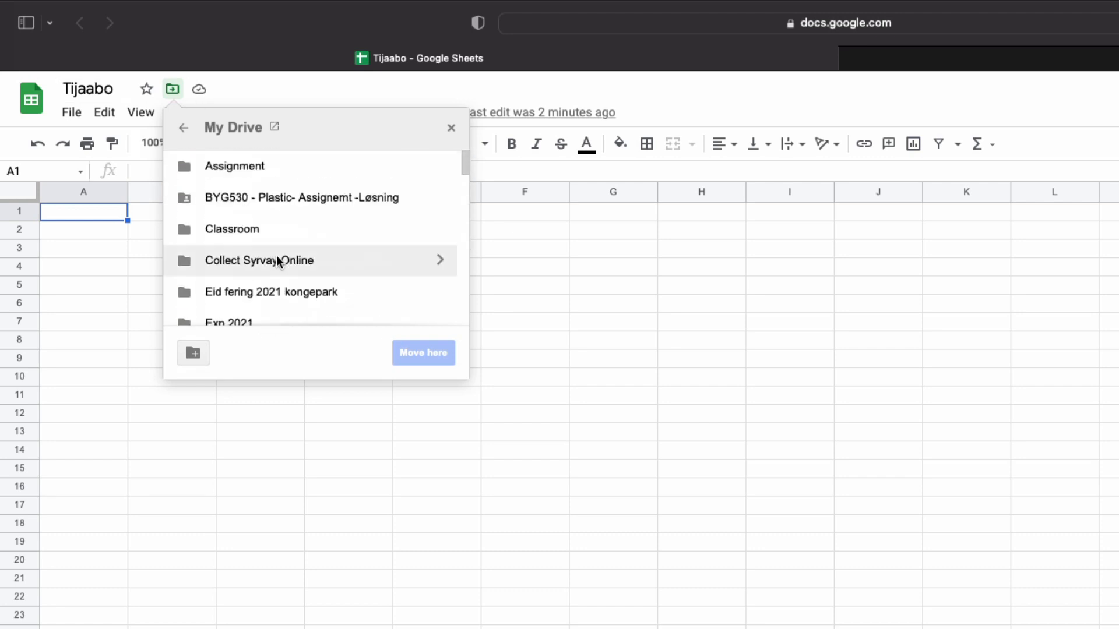
{"action": "scroll", "coordinate": [277, 261], "scroll_direction": "down", "scroll_amount": 3}
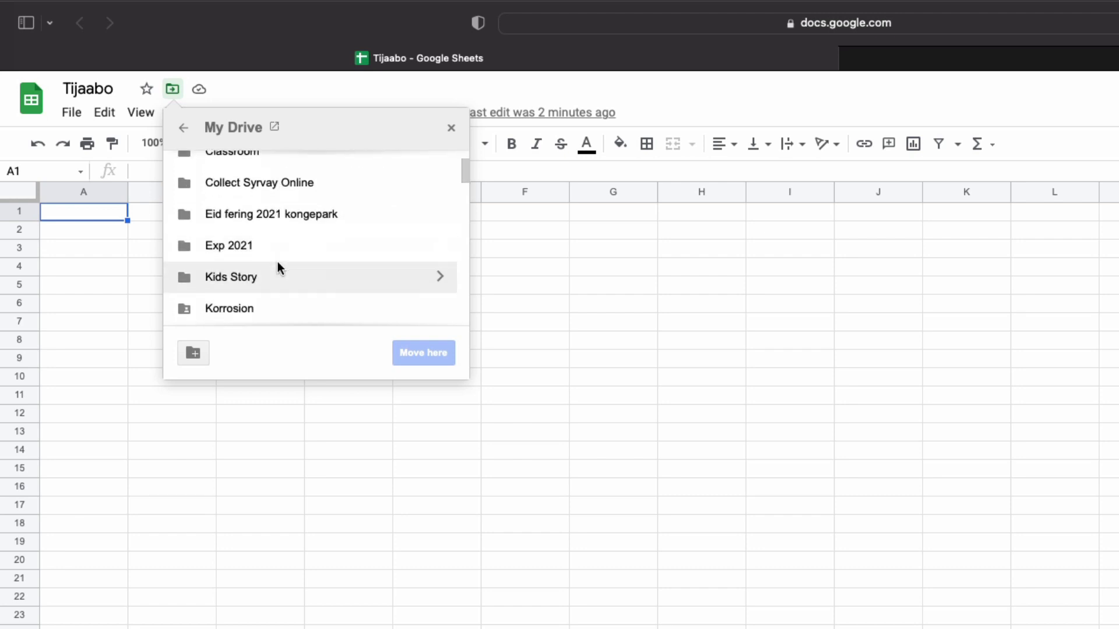
{"action": "scroll", "coordinate": [277, 261], "scroll_direction": "down", "scroll_amount": 4}
{"action": "scroll", "coordinate": [277, 261], "scroll_direction": "up", "scroll_amount": 4}
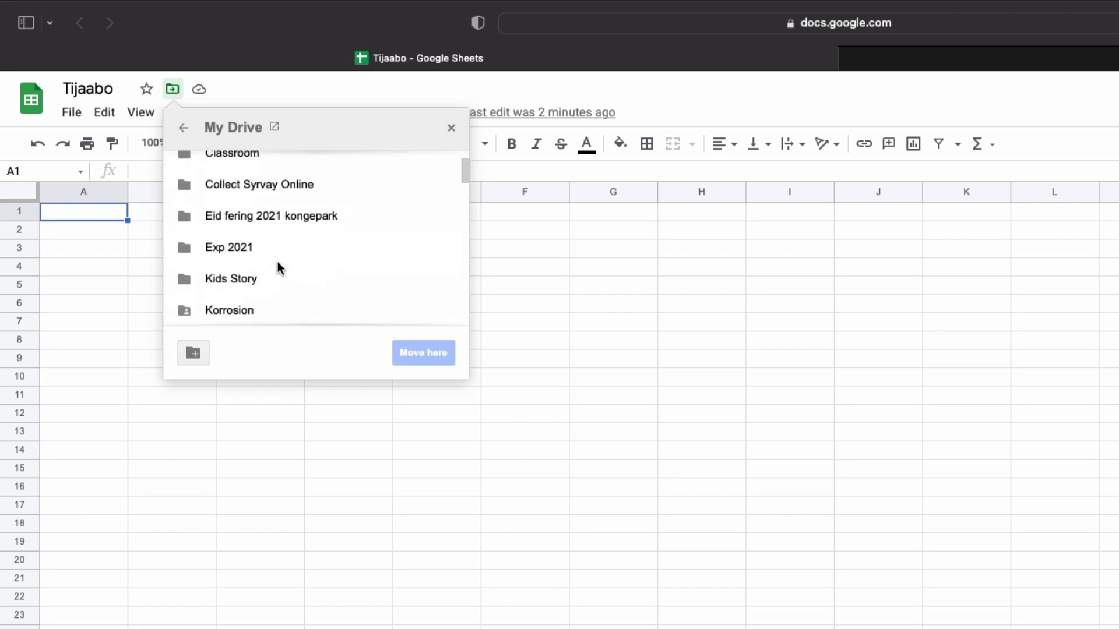
{"action": "scroll", "coordinate": [275, 258], "scroll_direction": "down", "scroll_amount": 1}
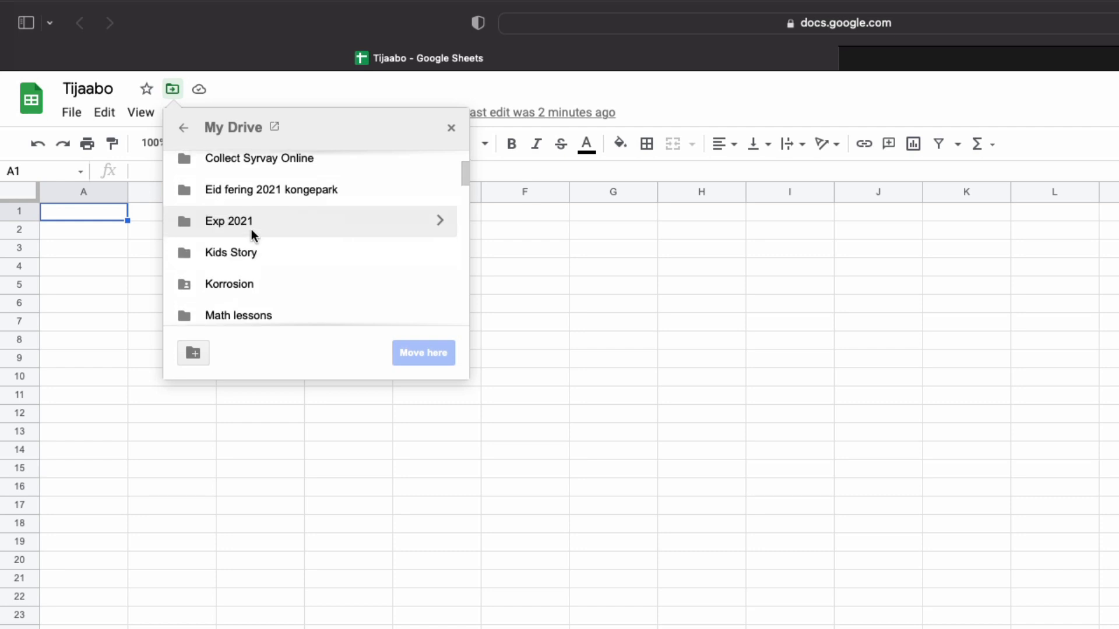
{"action": "scroll", "coordinate": [251, 229], "scroll_direction": "up", "scroll_amount": 2}
{"action": "scroll", "coordinate": [250, 229], "scroll_direction": "down", "scroll_amount": 8}
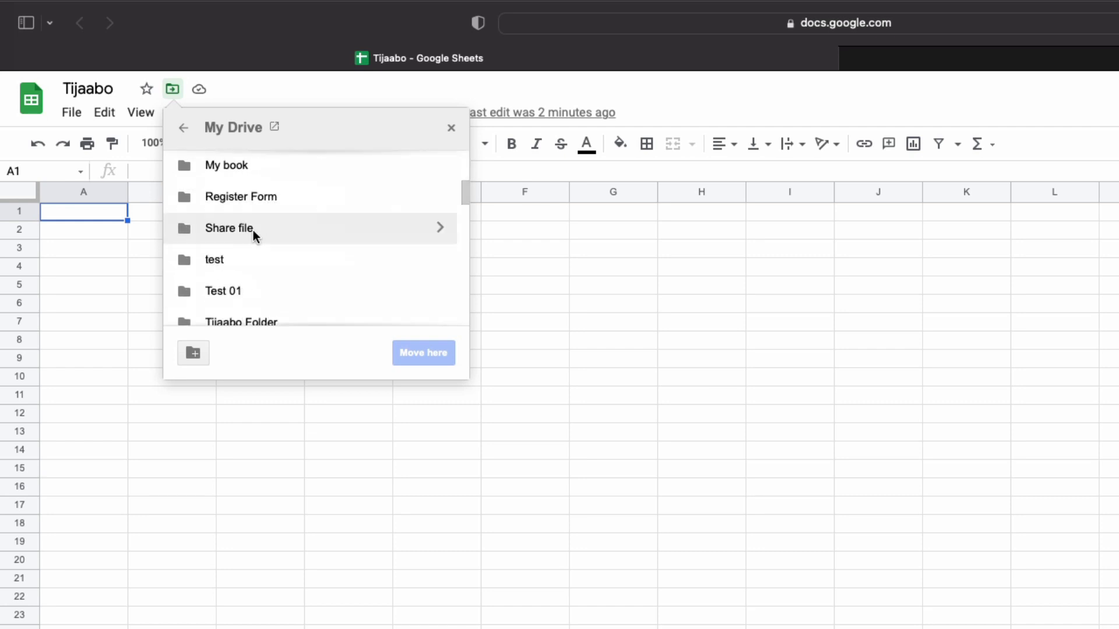
{"action": "left_click", "coordinate": [239, 293]}
{"action": "left_click", "coordinate": [438, 355]}
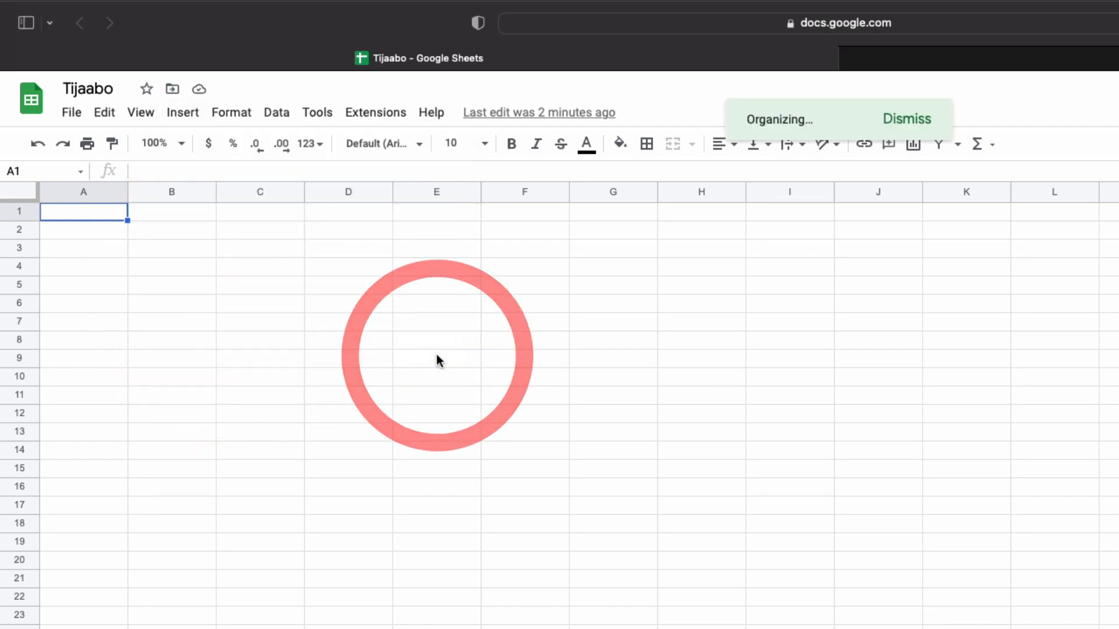
{"action": "left_click", "coordinate": [285, 56]}
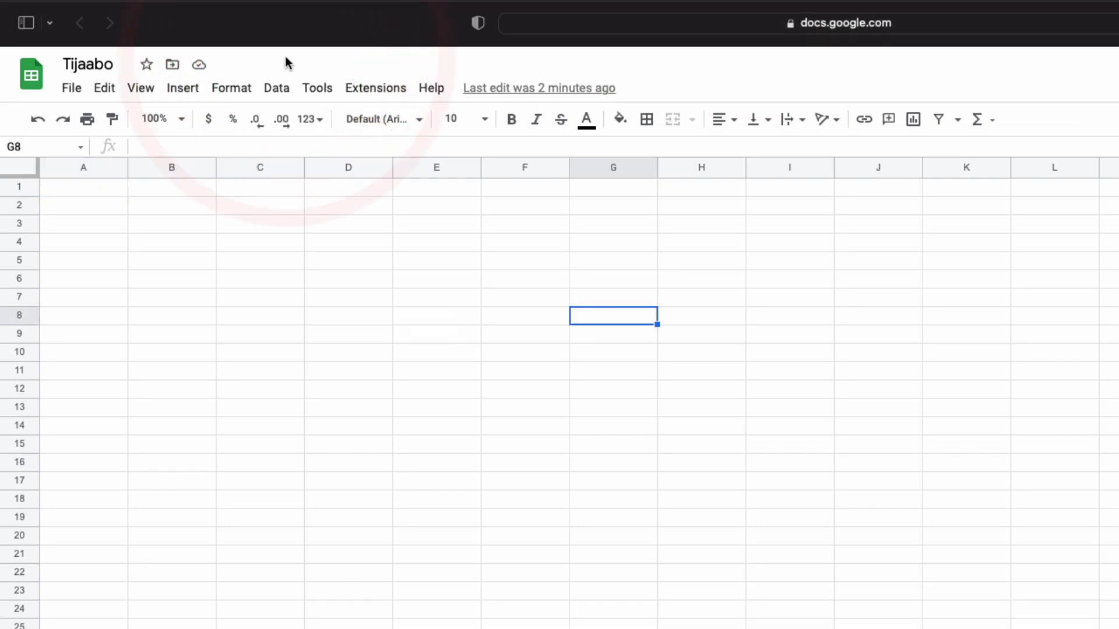
Step: Check which folder holds the Tijaabo spreadsheet and open that folder in Google Drive
{"action": "left_click", "coordinate": [171, 67]}
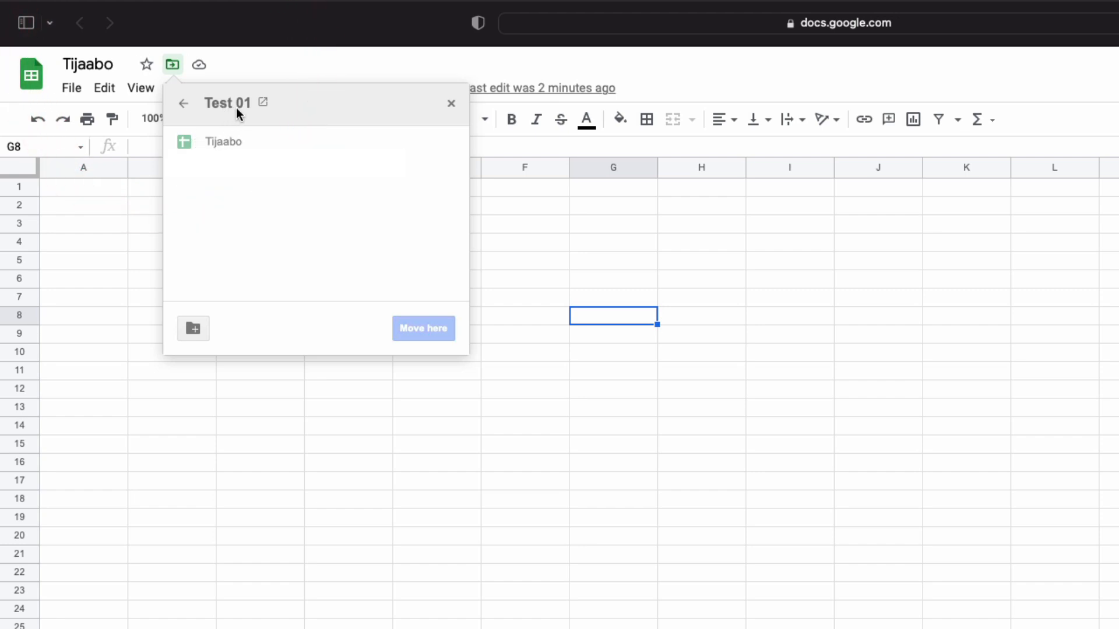
{"action": "left_click", "coordinate": [451, 103]}
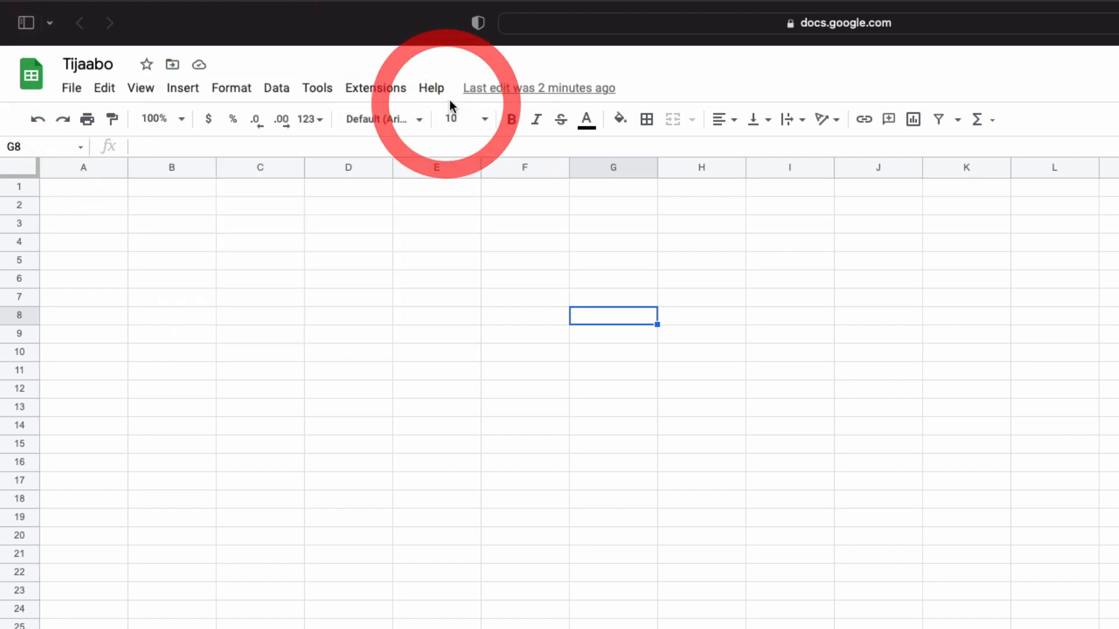
{"action": "left_click", "coordinate": [173, 66]}
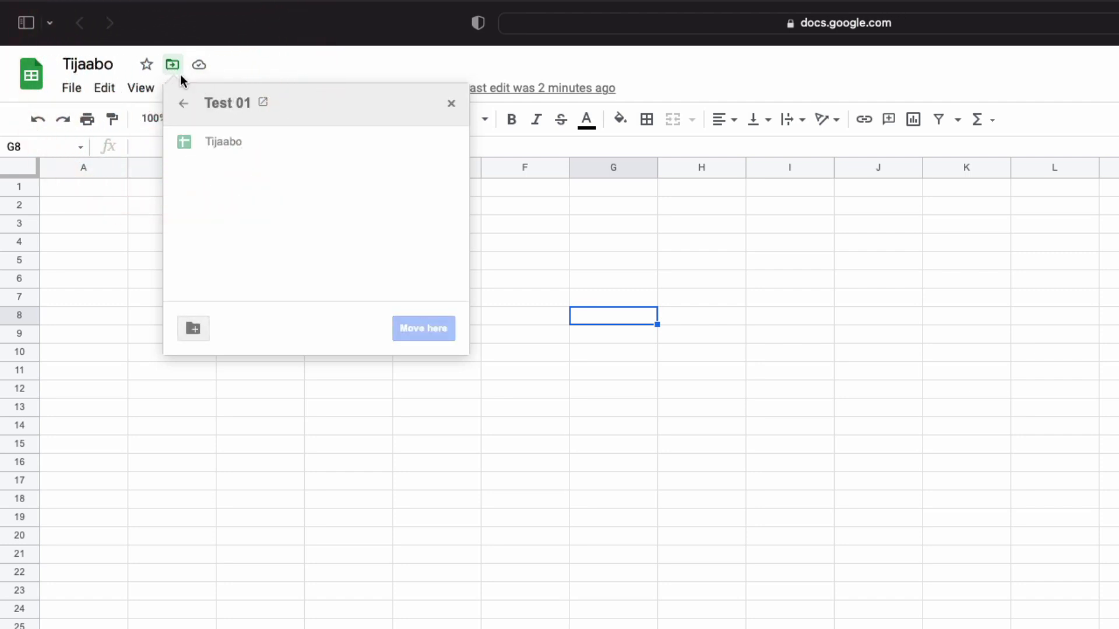
{"action": "left_click", "coordinate": [264, 103]}
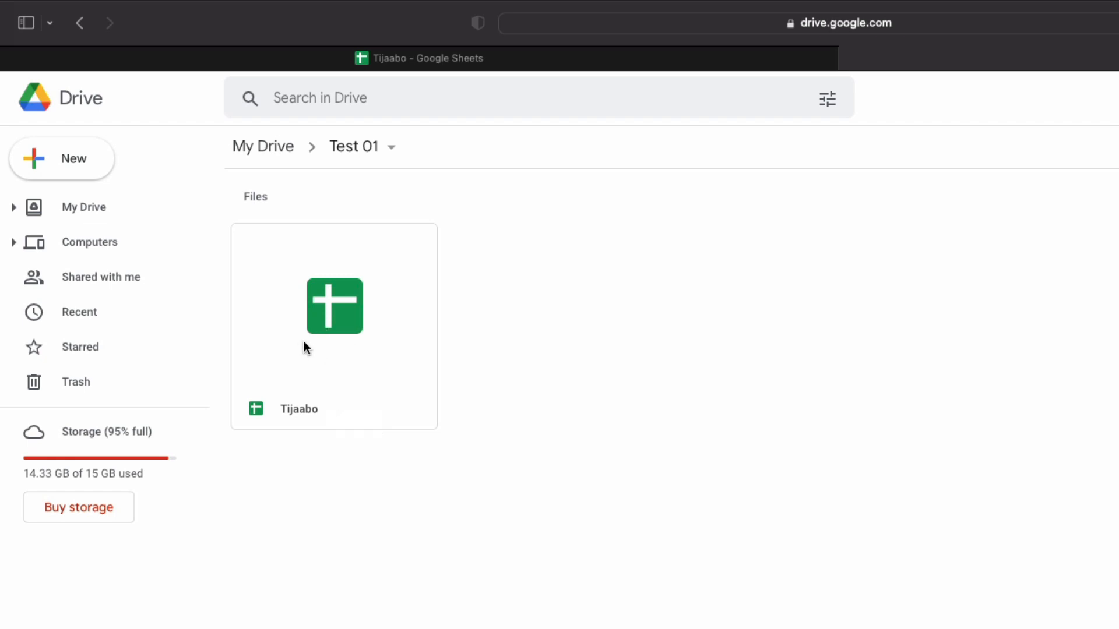
Step: Create a blank Google Sheets spreadsheet from within the Test 01 folder, and close it and Drive to return to Tijaabo
{"action": "right_click", "coordinate": [536, 311]}
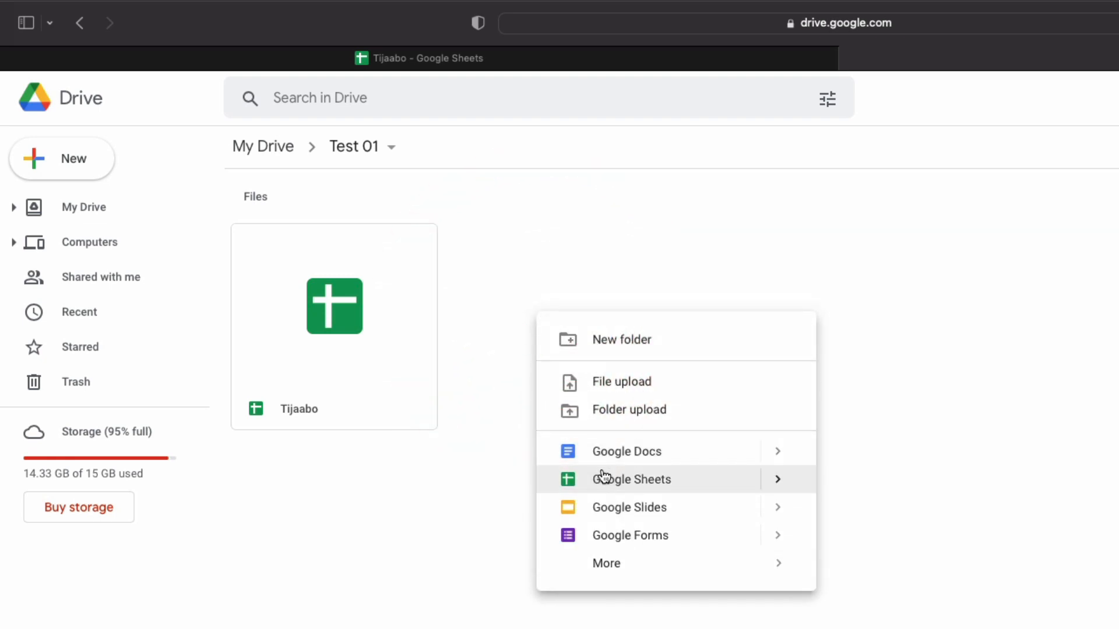
{"action": "mouse_move", "coordinate": [782, 483]}
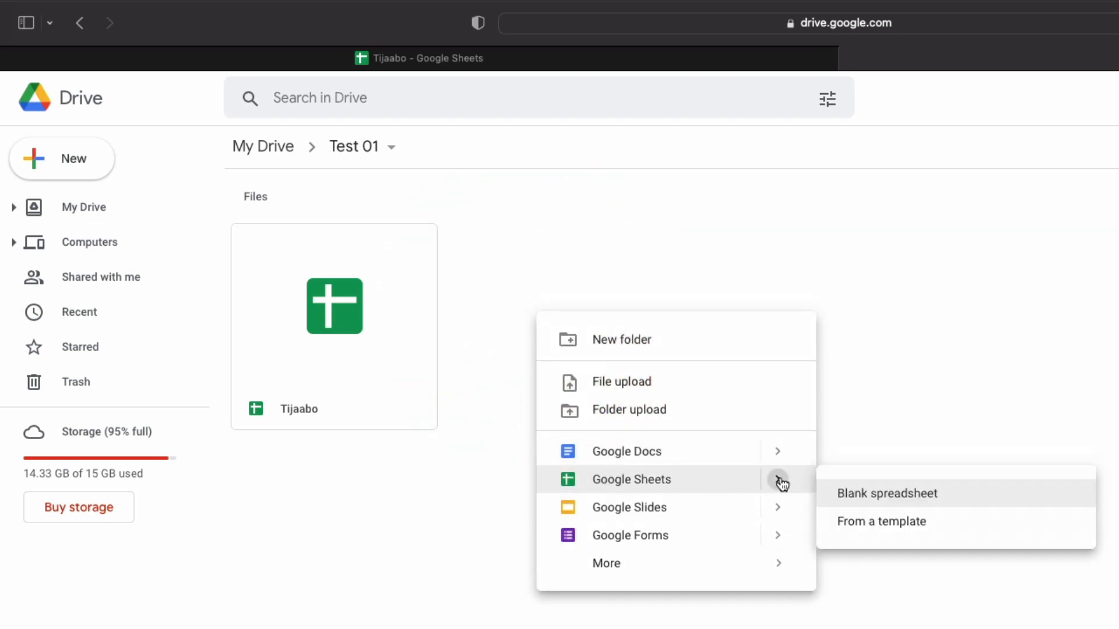
{"action": "left_click", "coordinate": [843, 493]}
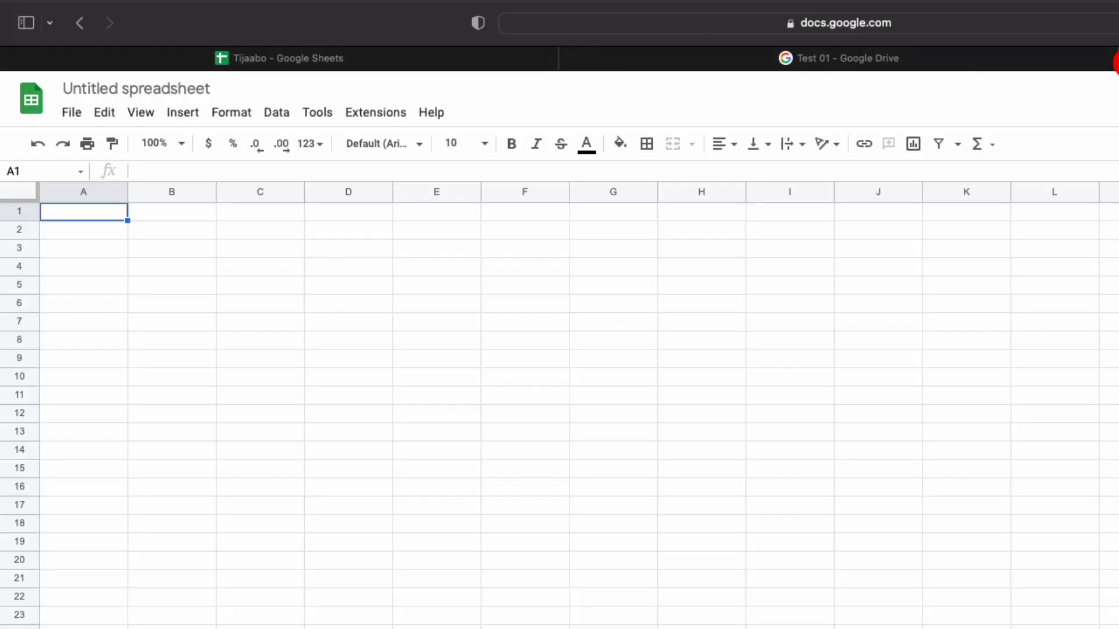
{"action": "left_click", "coordinate": [1118, 60]}
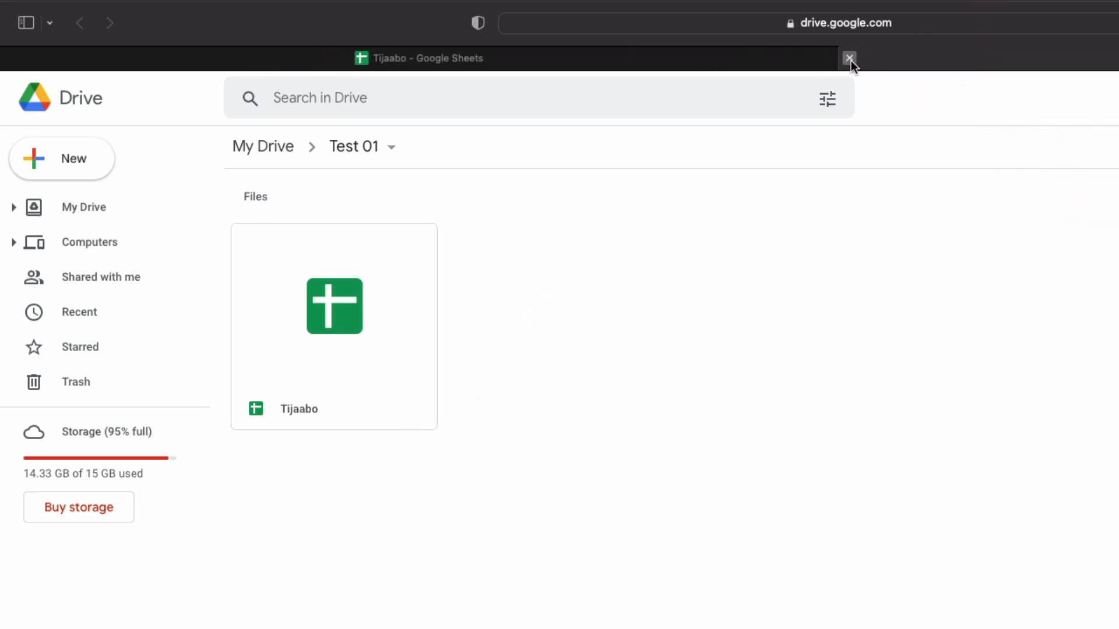
{"action": "left_click", "coordinate": [850, 60]}
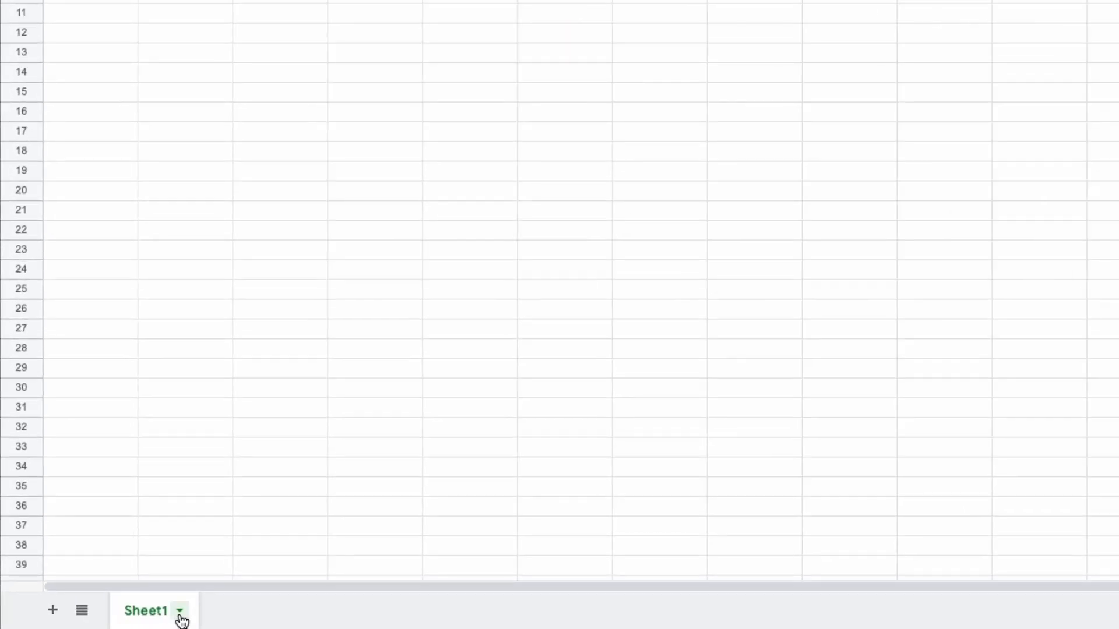
Step: Rename the sheet Sheet1 as Jan
{"action": "left_click", "coordinate": [180, 613]}
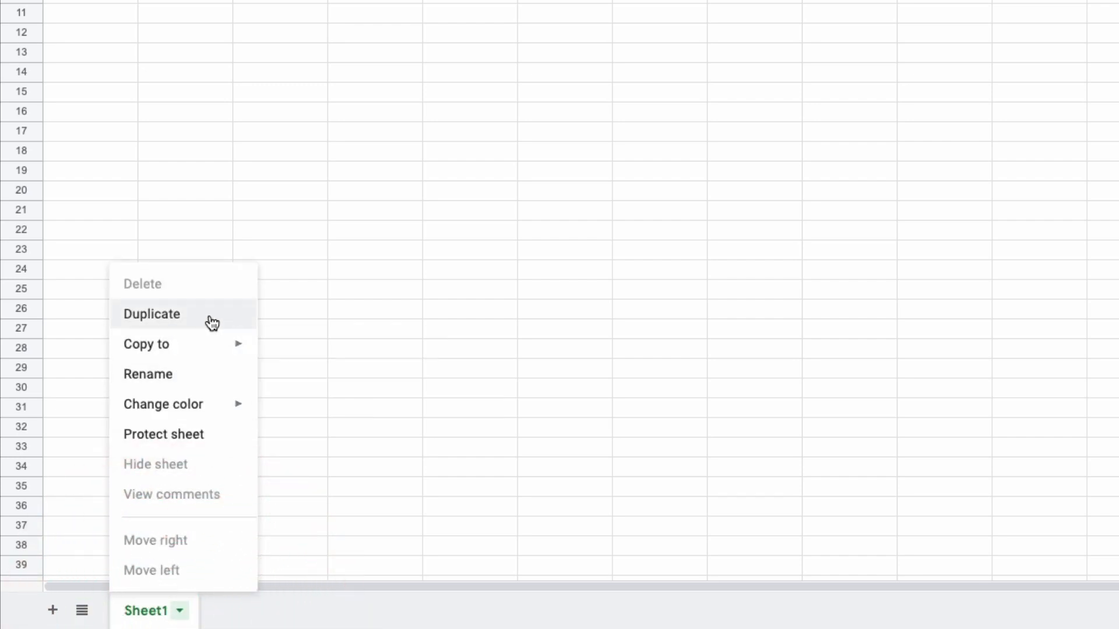
{"action": "mouse_move", "coordinate": [180, 350]}
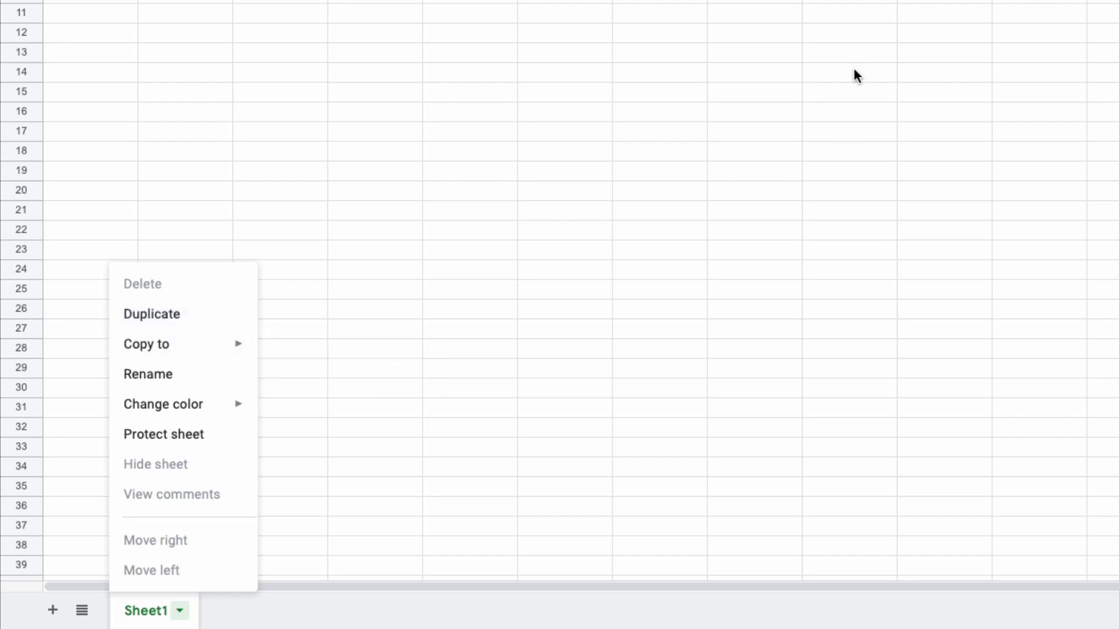
{"action": "left_click", "coordinate": [164, 384]}
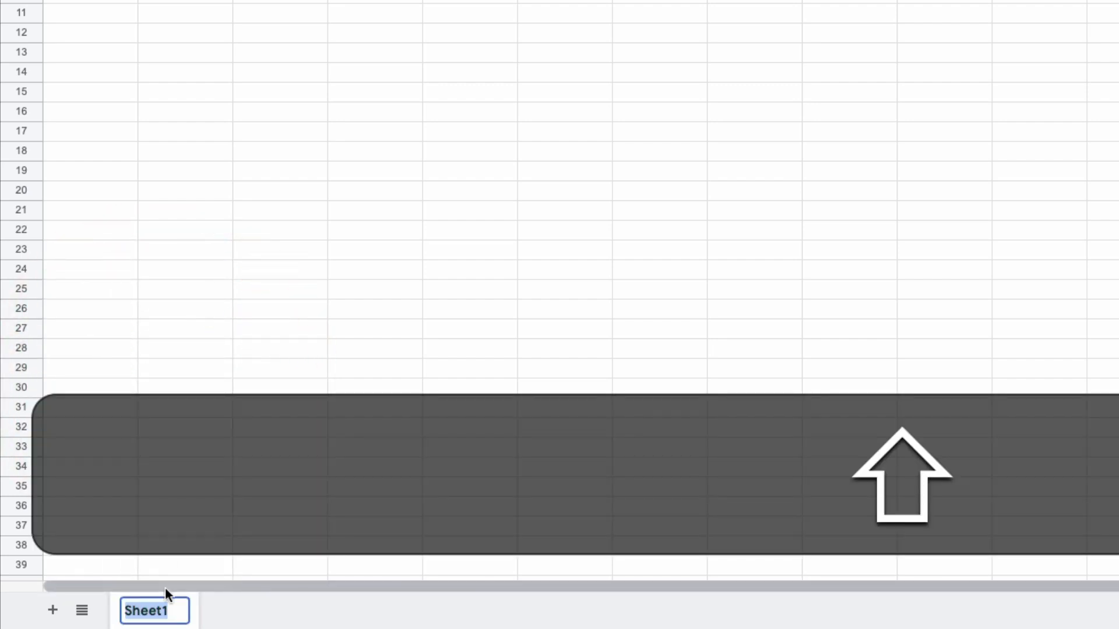
{"action": "type", "text": "Jani"}
{"action": "key", "text": "BackSpace"}
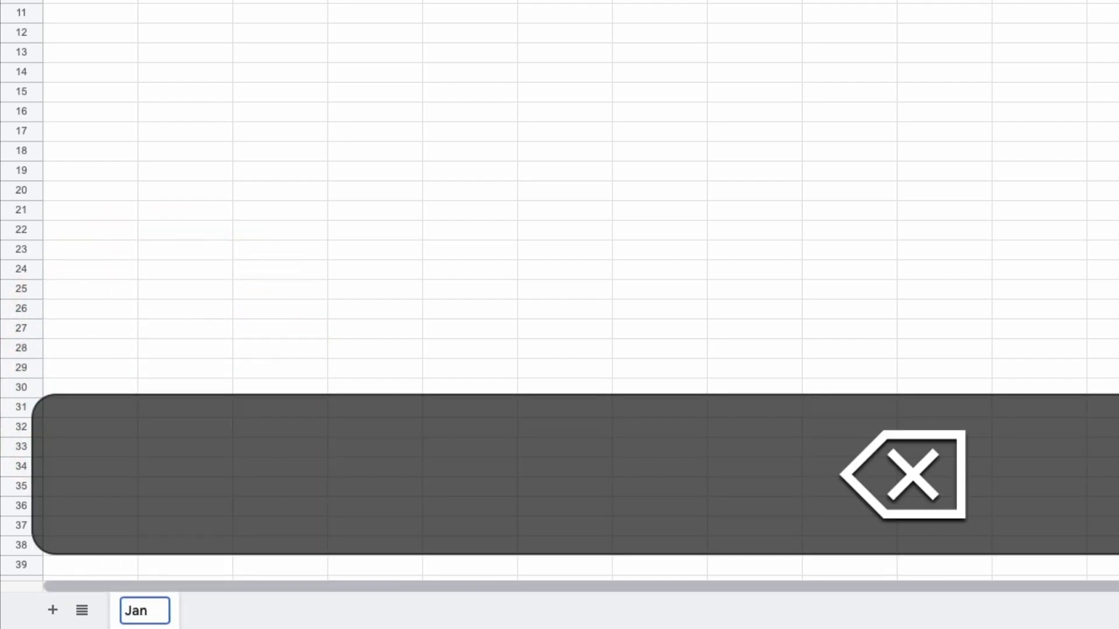
{"action": "key", "text": "Return"}
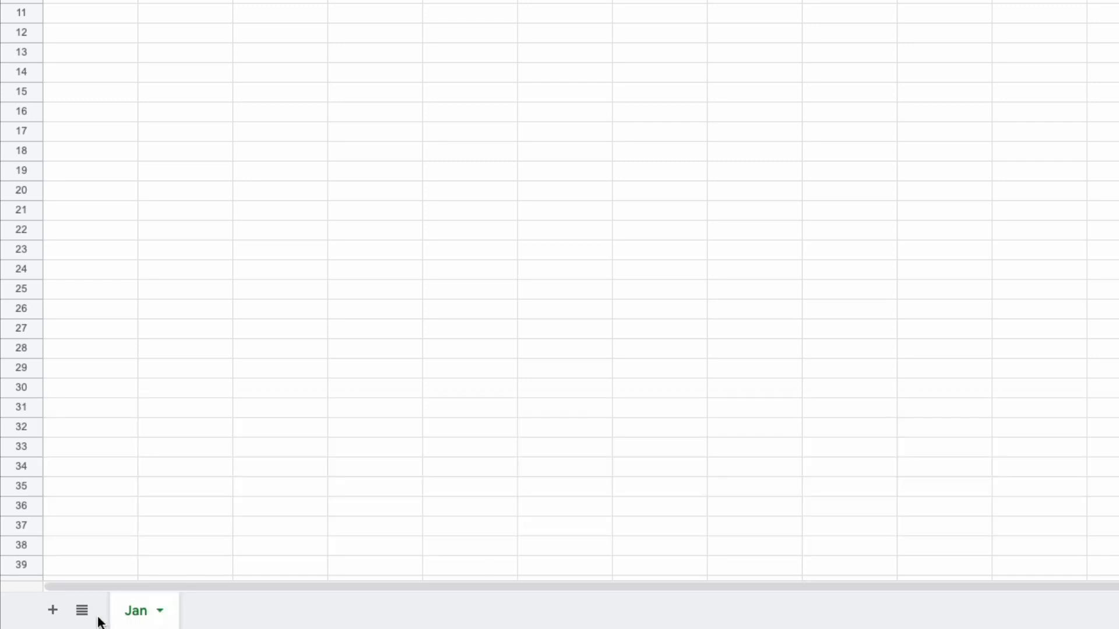
Step: Add a second sheet to the Tijaabo spreadsheet and rename it as Feb
{"action": "left_click", "coordinate": [53, 611]}
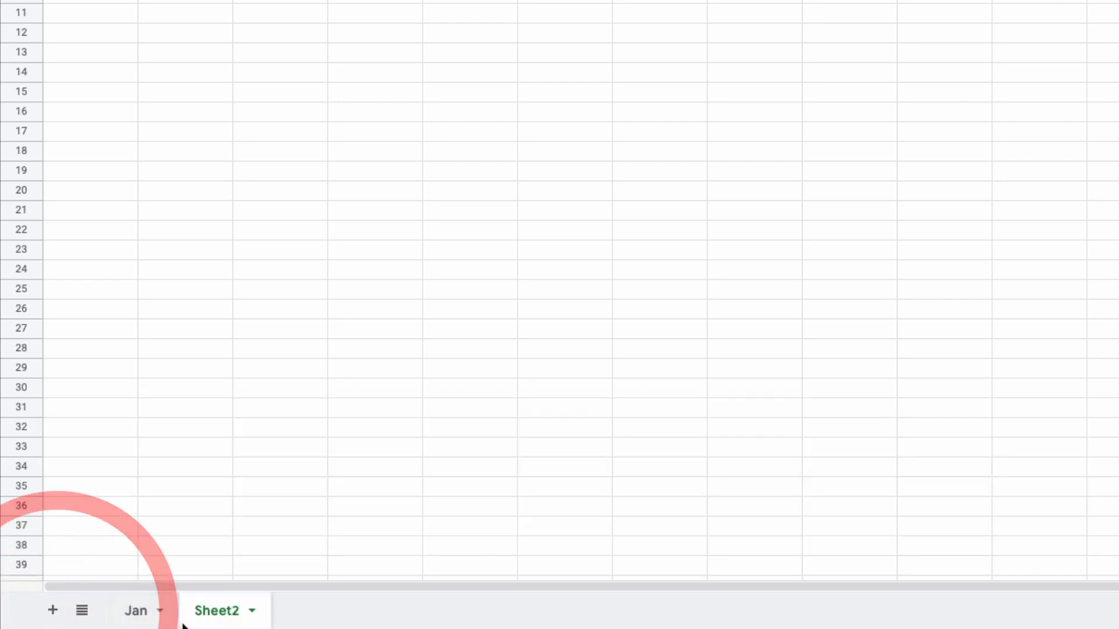
{"action": "left_click", "coordinate": [252, 610]}
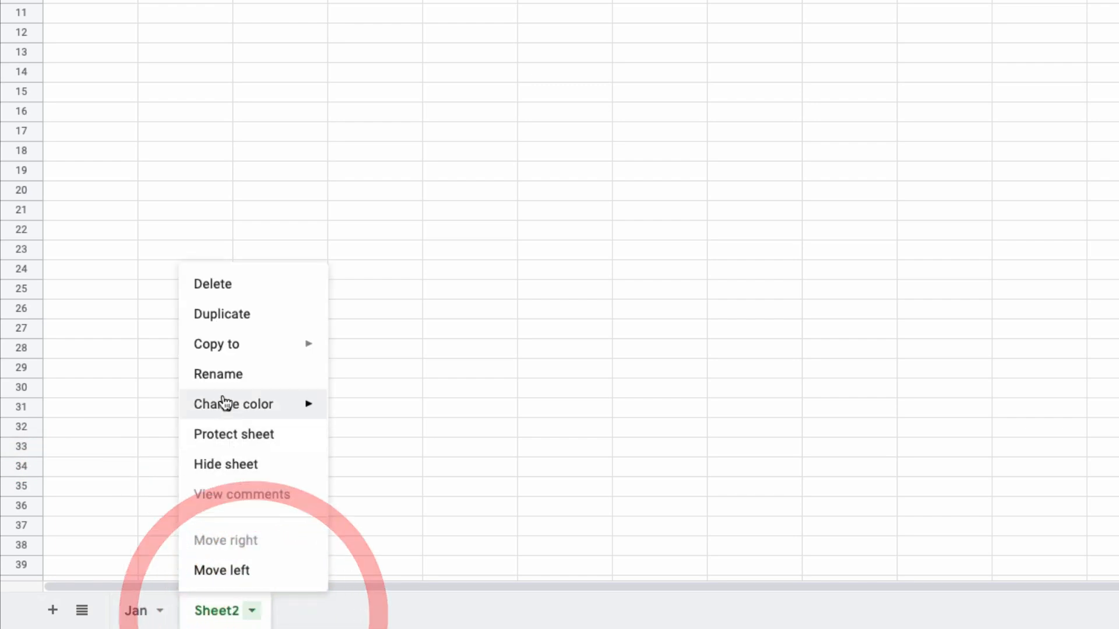
{"action": "left_click", "coordinate": [229, 376]}
{"action": "type", "text": "Be"}
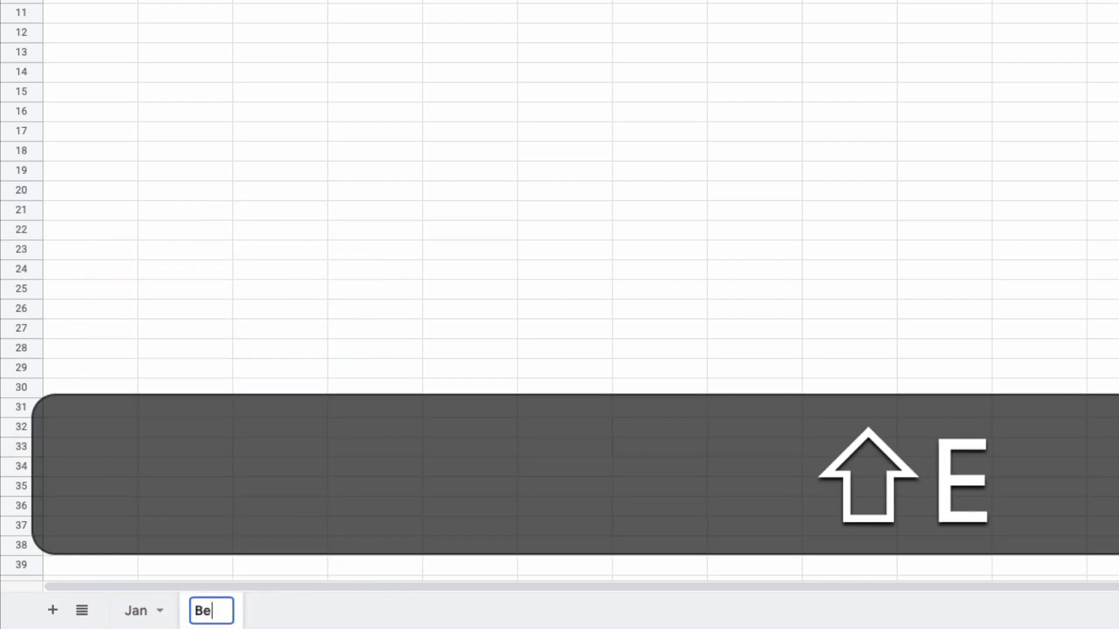
{"action": "key", "text": "BackSpace"}
{"action": "key", "text": "BackSpace"}
{"action": "type", "text": "Feb"}
{"action": "key", "text": "Return"}
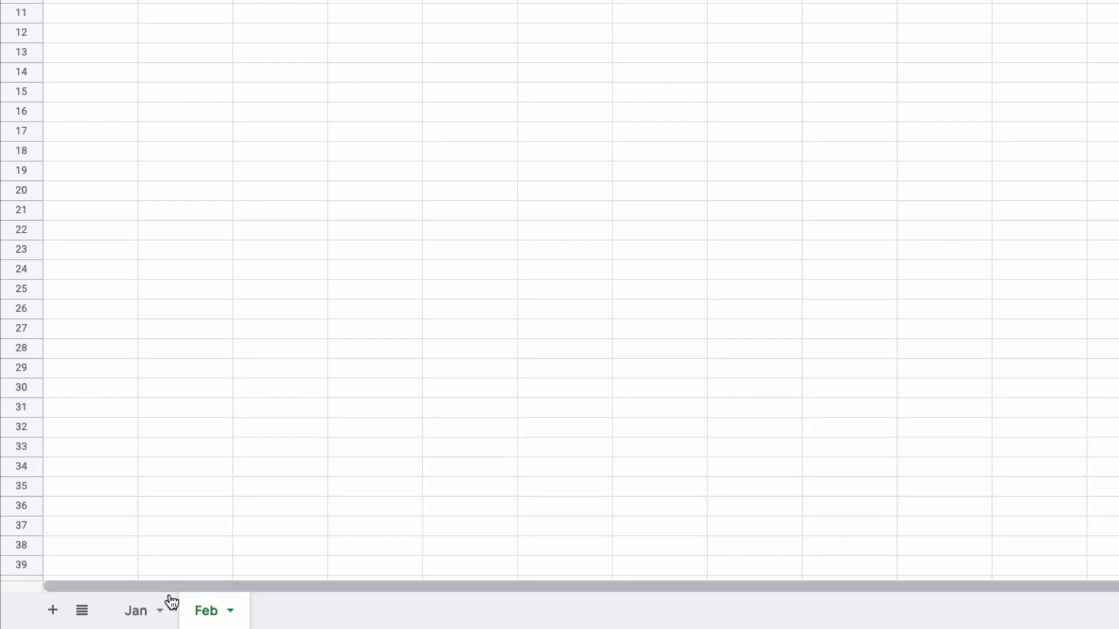
Step: Move the Feb sheet before Jan and back after it to try out reordering the sheets
{"action": "left_click", "coordinate": [230, 612]}
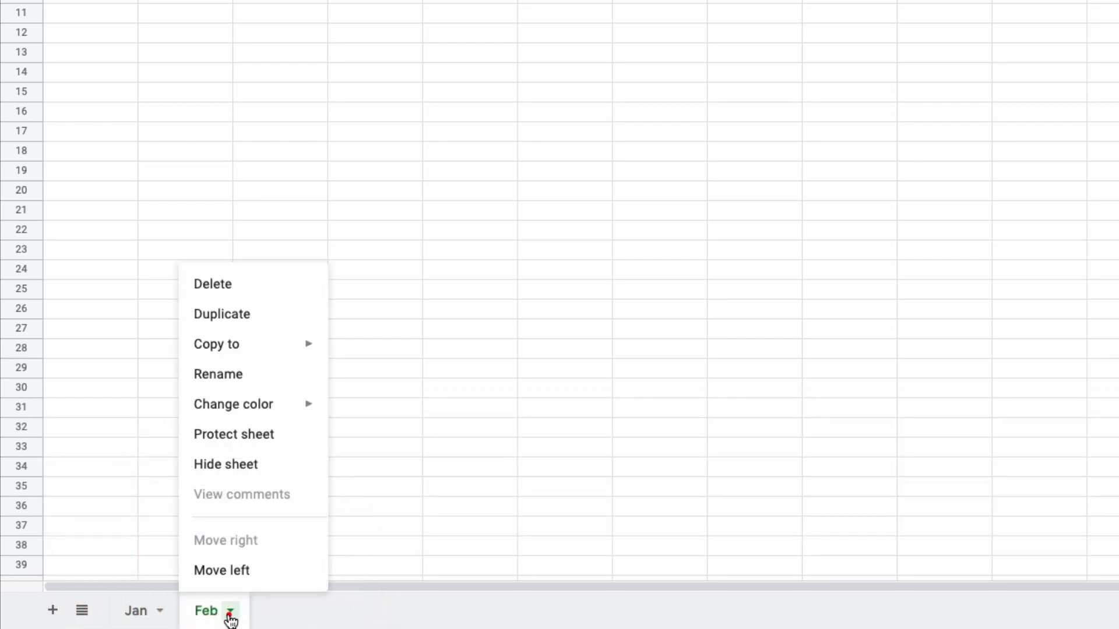
{"action": "left_click", "coordinate": [219, 571]}
{"action": "left_click", "coordinate": [163, 612]}
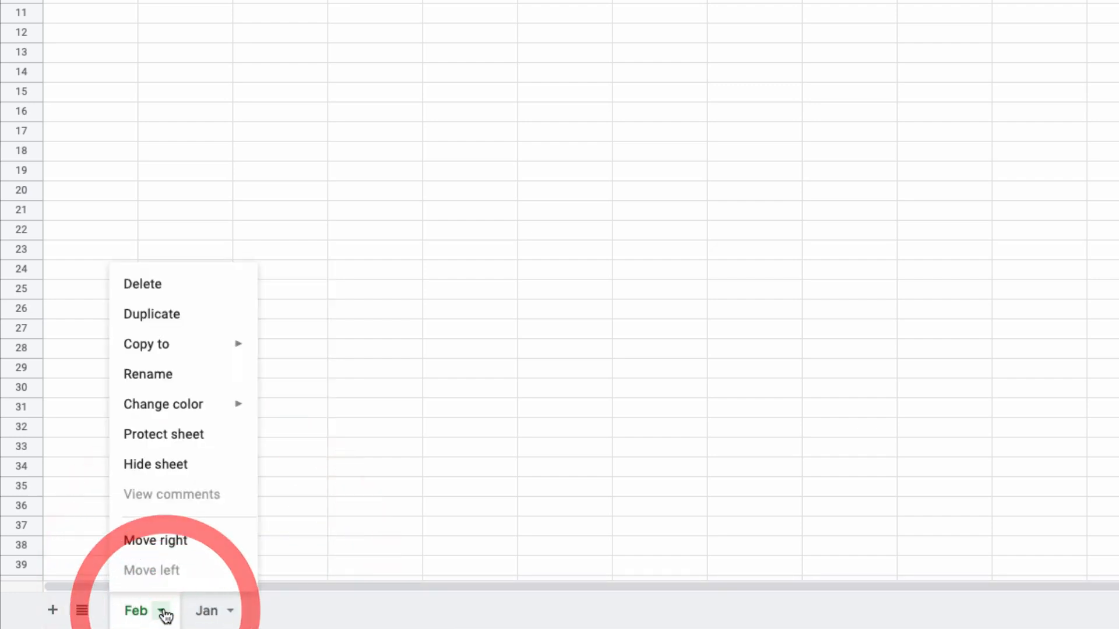
{"action": "left_click", "coordinate": [162, 547]}
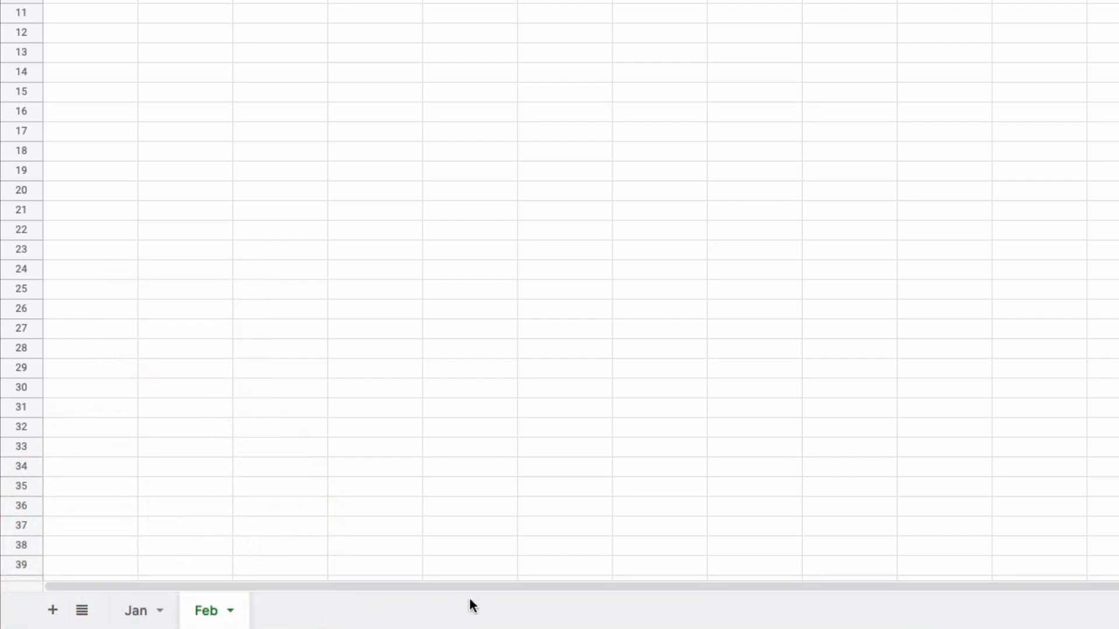
Step: Change the tab color of the Jan sheet to bright green
{"action": "left_click", "coordinate": [161, 612]}
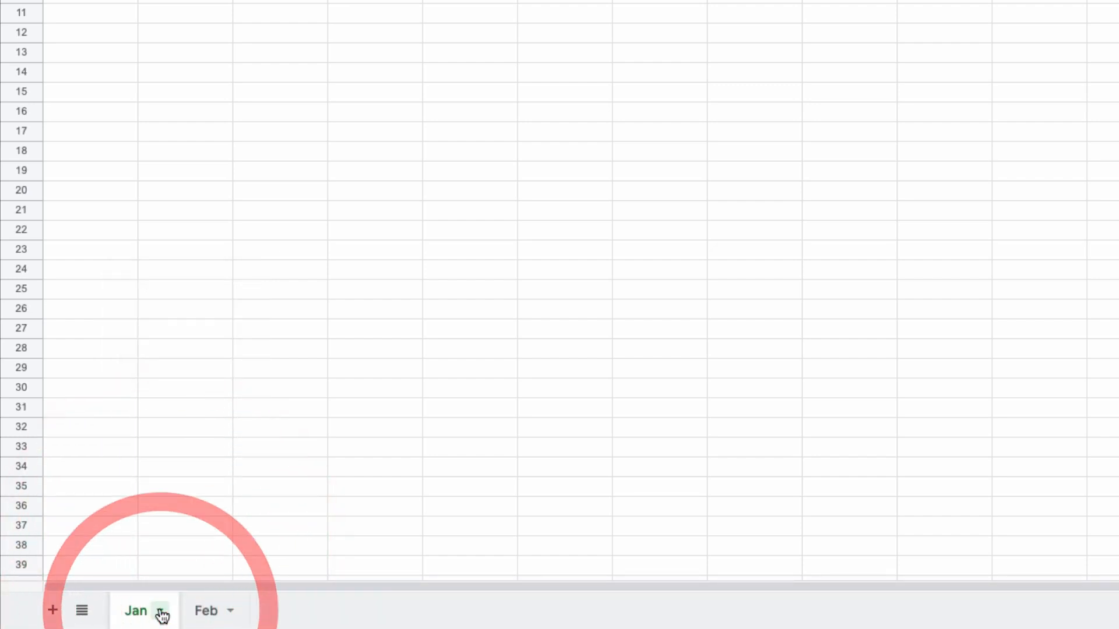
{"action": "left_click", "coordinate": [160, 613]}
{"action": "mouse_move", "coordinate": [166, 411]}
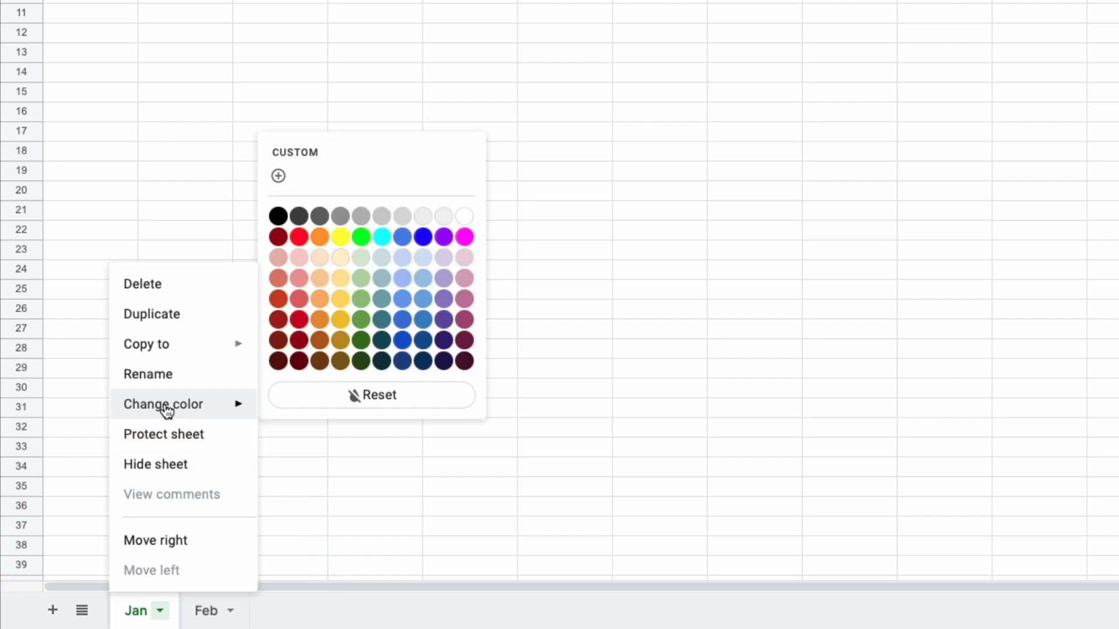
{"action": "left_click", "coordinate": [362, 239]}
Step: Change the tab color of the Feb sheet to pure blue
{"action": "left_click", "coordinate": [239, 612]}
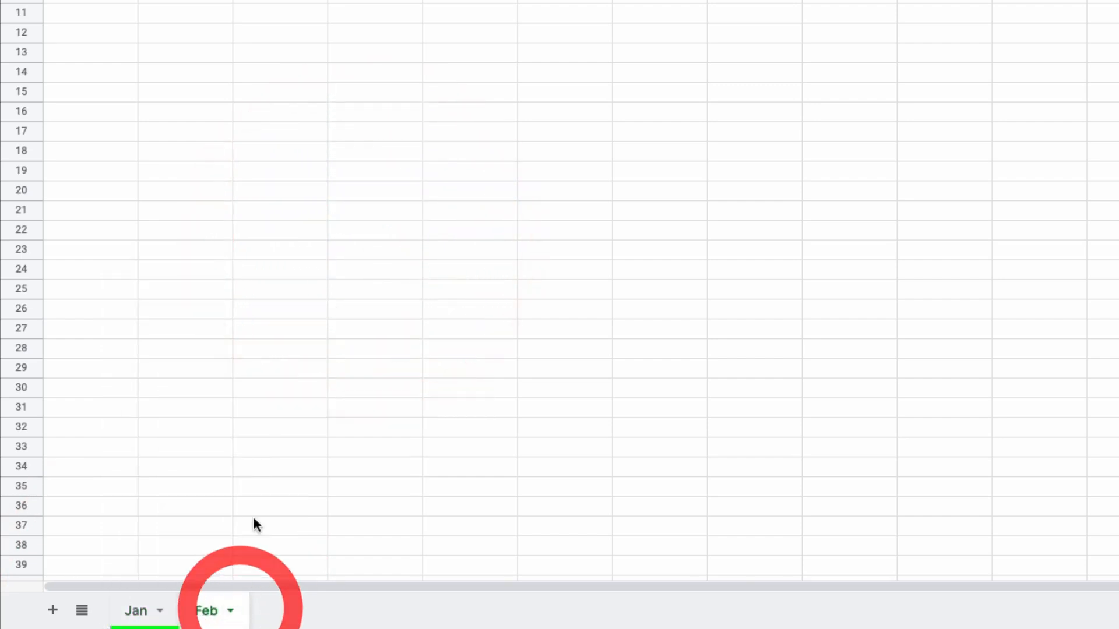
{"action": "left_click", "coordinate": [230, 610]}
{"action": "mouse_move", "coordinate": [259, 414]}
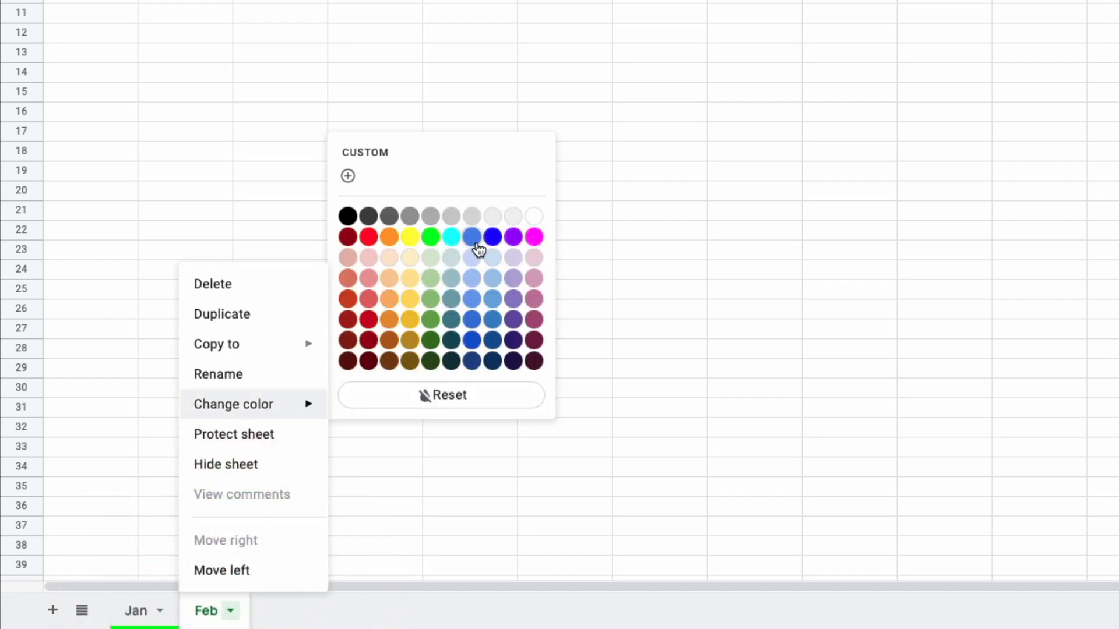
{"action": "left_click", "coordinate": [493, 236]}
{"action": "left_click", "coordinate": [337, 606]}
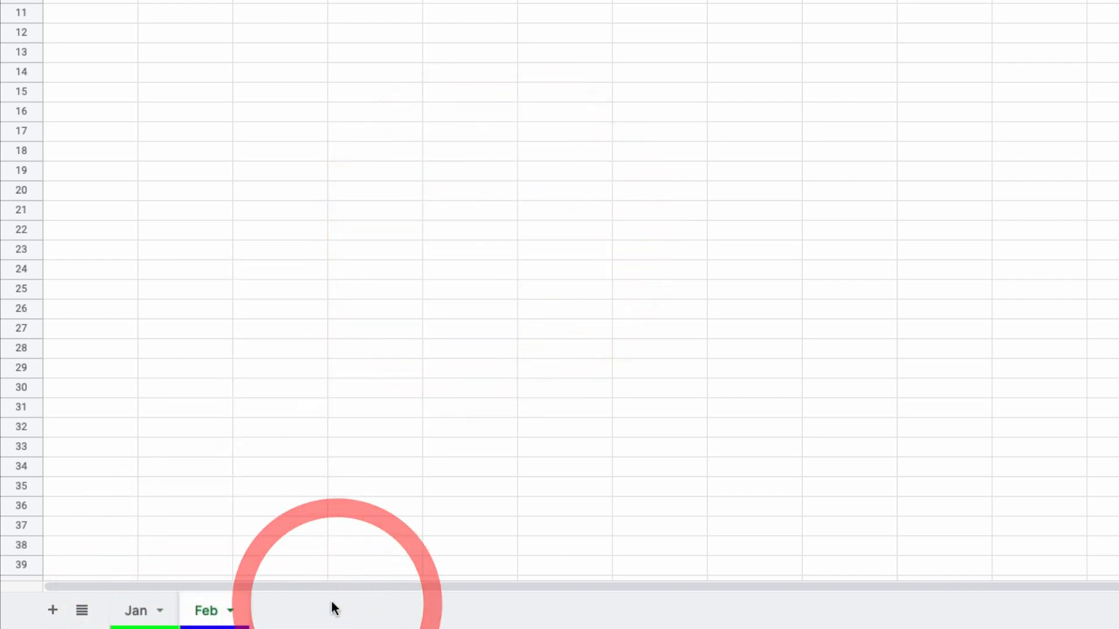
Step: Hide the Jan sheet of the Tijaabo spreadsheet
{"action": "left_click", "coordinate": [162, 610]}
{"action": "left_click", "coordinate": [166, 612]}
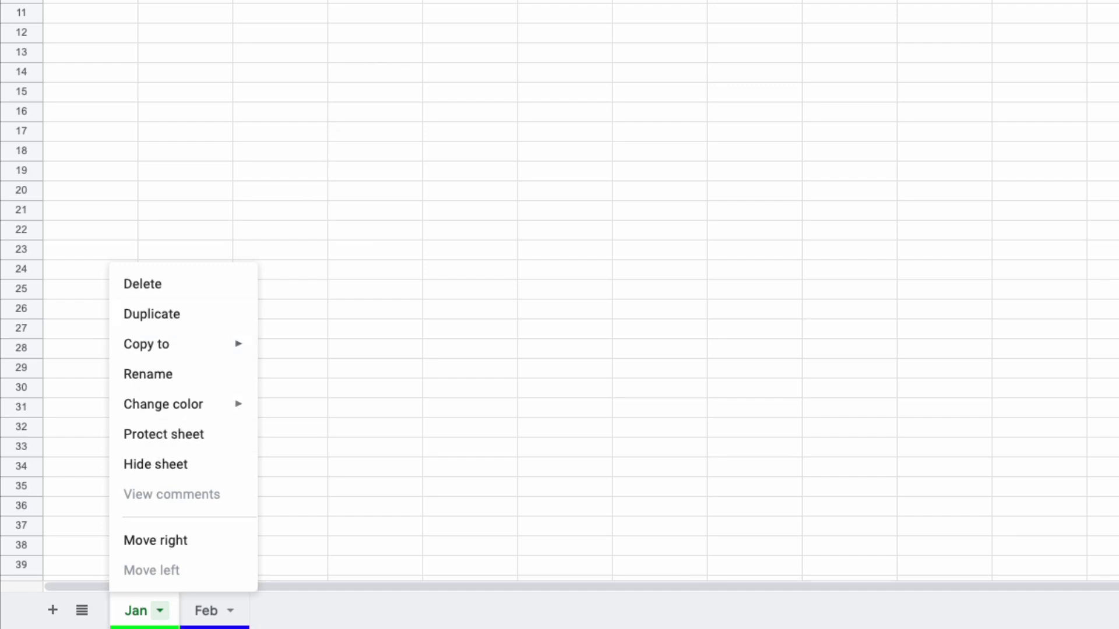
{"action": "left_click", "coordinate": [187, 1]}
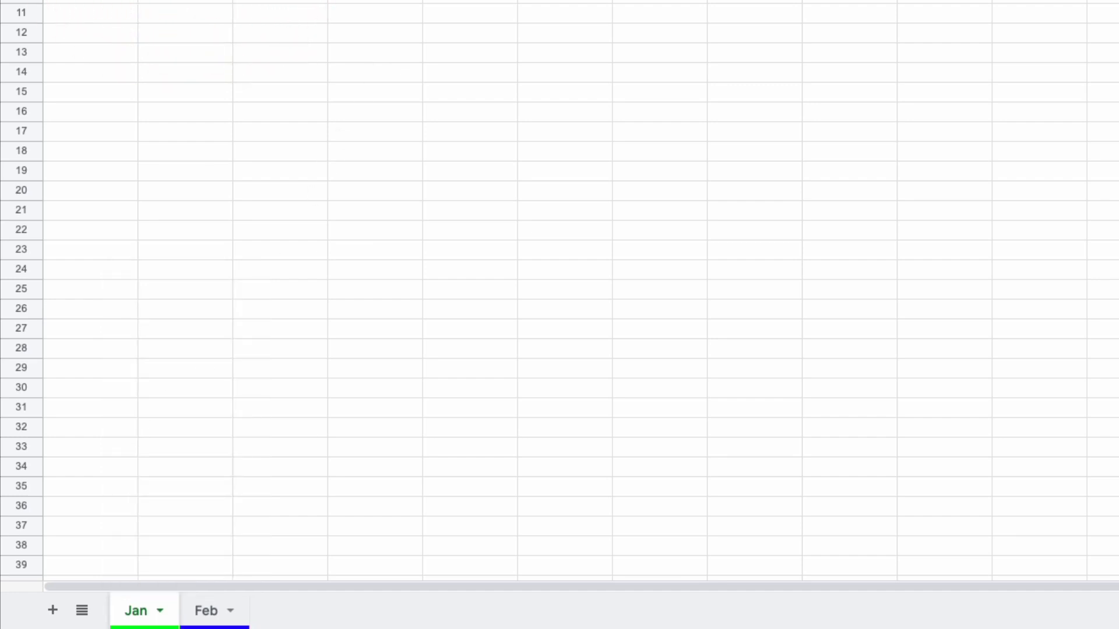
{"action": "left_click_drag", "start_coordinate": [188, 0], "coordinate": [352, 0]}
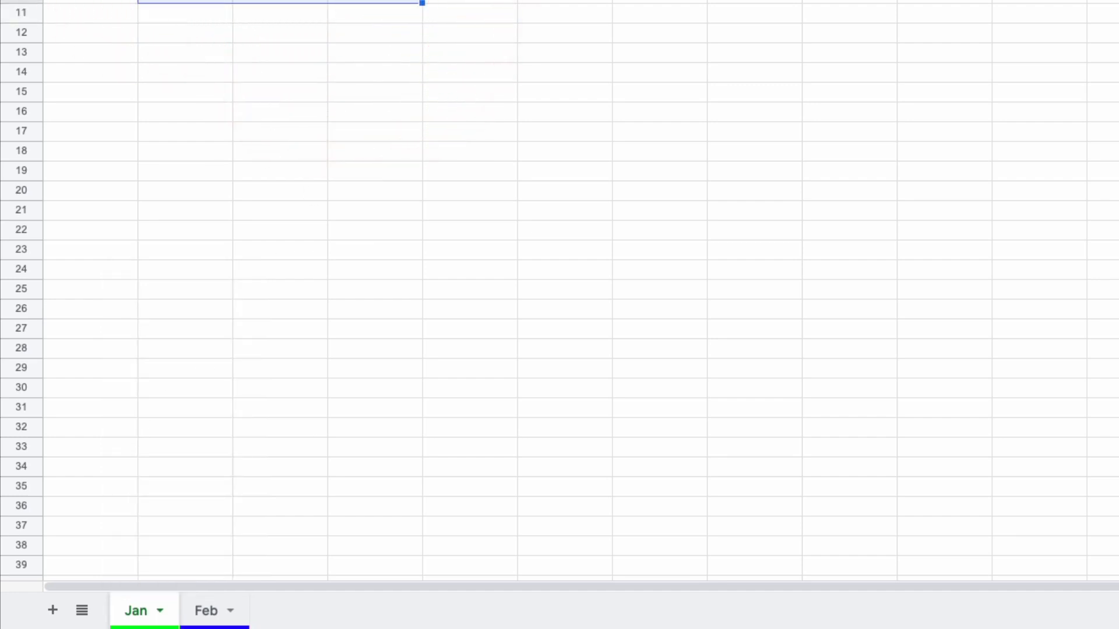
{"action": "left_click", "coordinate": [145, 622]}
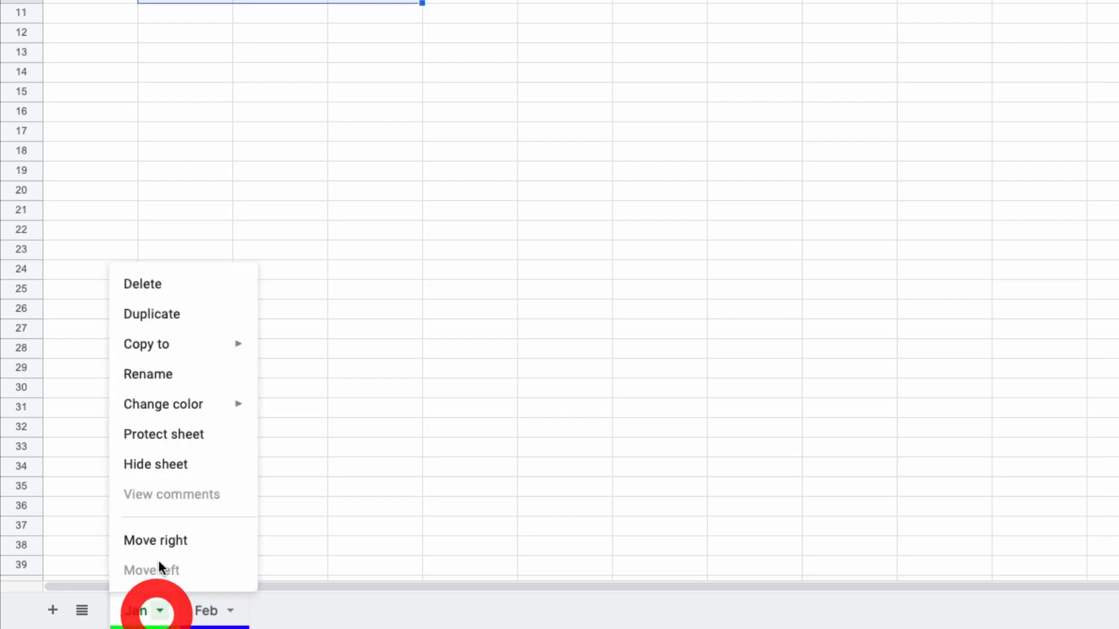
{"action": "left_click", "coordinate": [166, 464]}
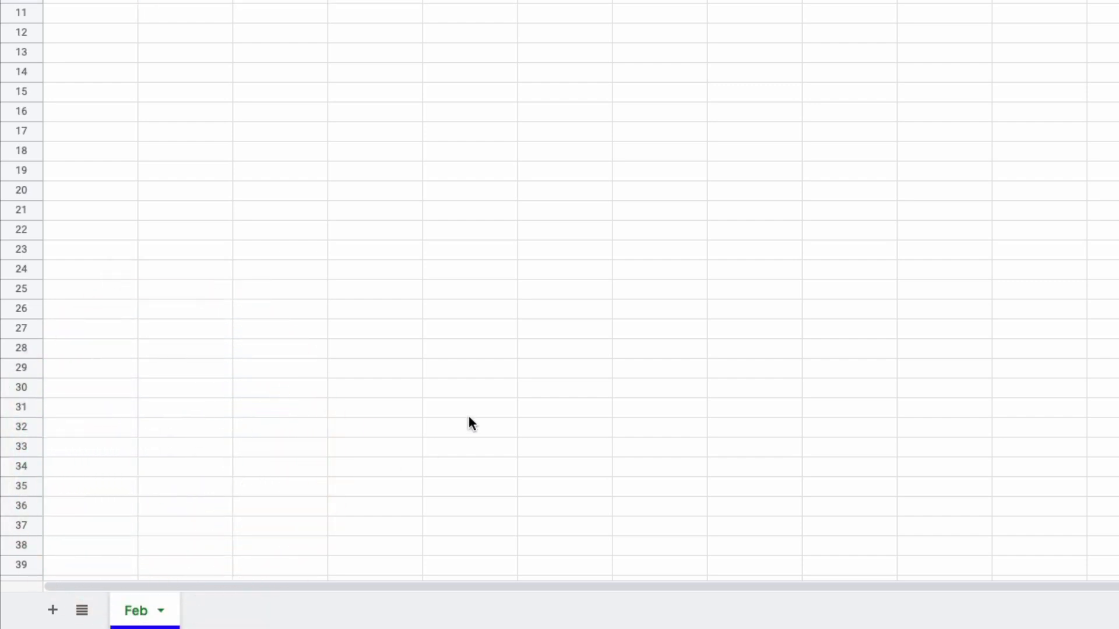
Step: Unhide the Jan sheet from the list of all sheets
{"action": "left_click", "coordinate": [337, 616]}
{"action": "left_click", "coordinate": [81, 610]}
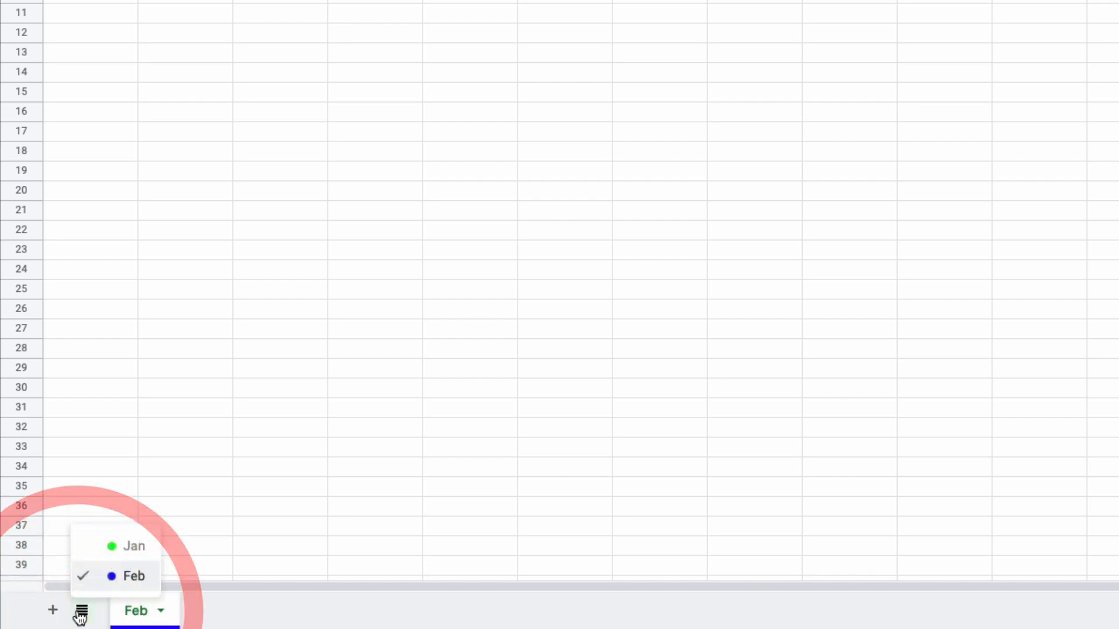
{"action": "left_click", "coordinate": [132, 550]}
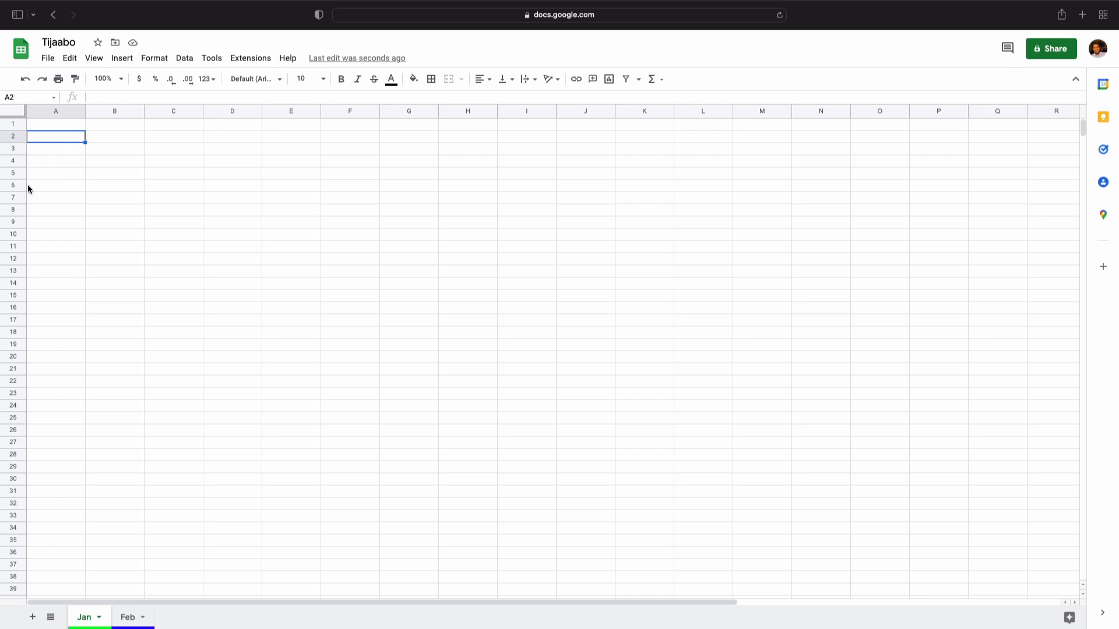
Step: Select columns A through E of the Jan sheet one at a time to identify the columns
{"action": "left_click", "coordinate": [58, 111]}
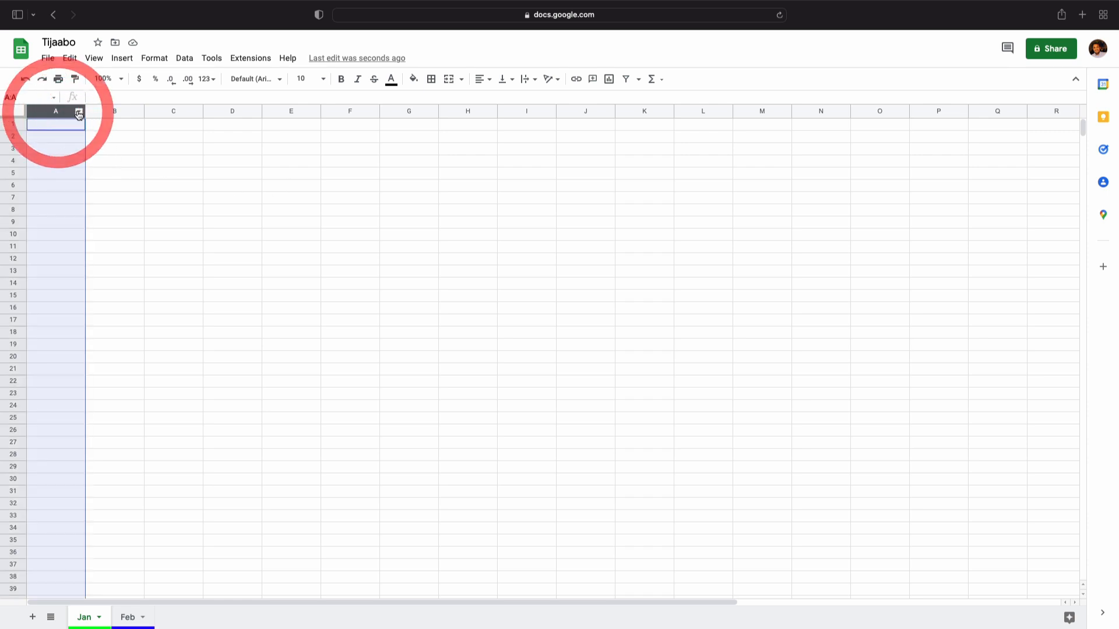
{"action": "left_click", "coordinate": [128, 110]}
{"action": "left_click", "coordinate": [168, 109]}
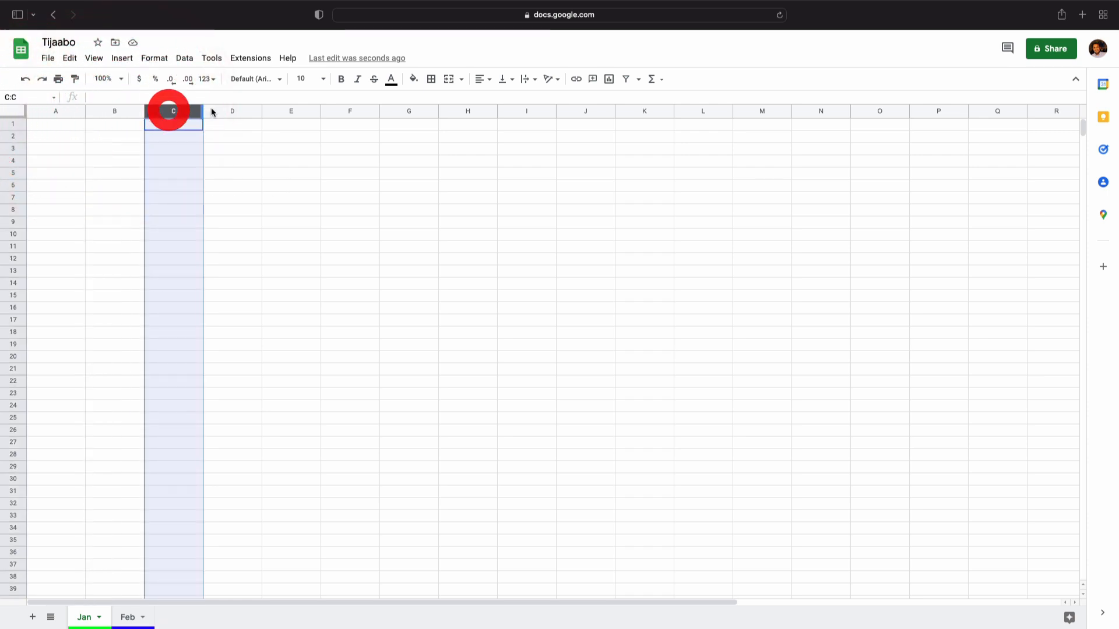
{"action": "left_click", "coordinate": [225, 109]}
{"action": "left_click", "coordinate": [295, 111]}
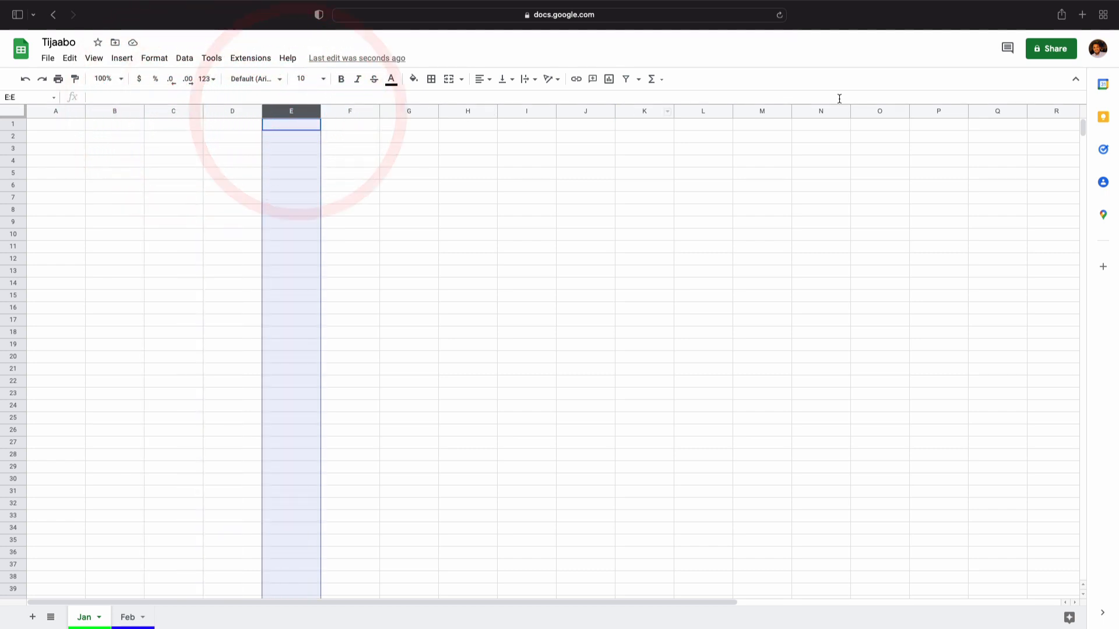
Step: Select rows 1 through 6 of the Jan sheet one at a time to identify the rows
{"action": "left_click", "coordinate": [16, 124]}
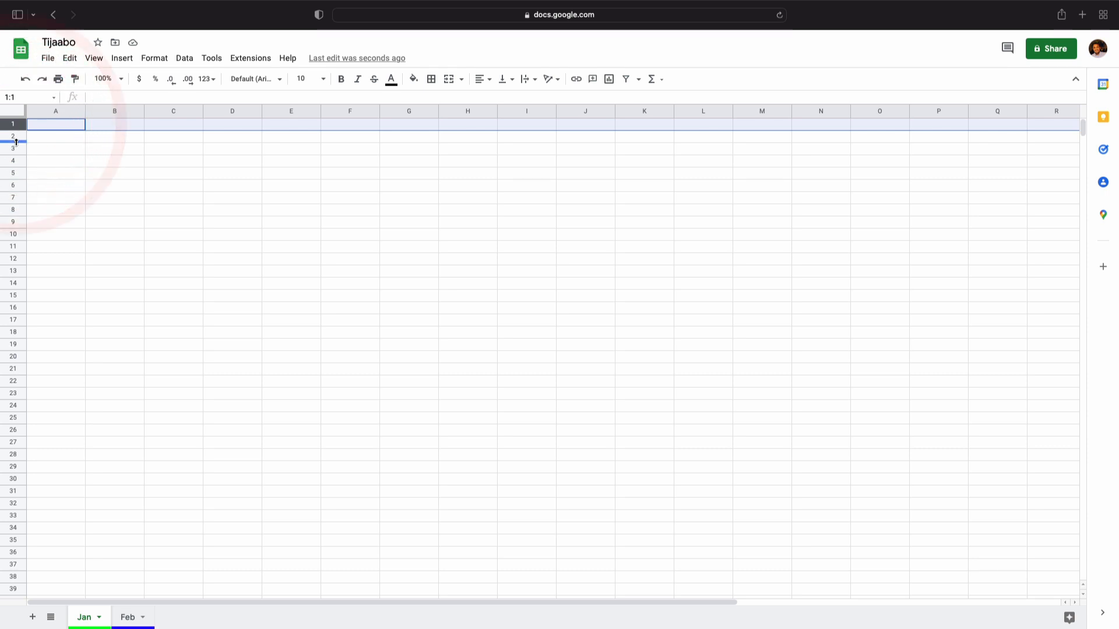
{"action": "left_click", "coordinate": [17, 137]}
{"action": "left_click", "coordinate": [17, 149]}
{"action": "left_click", "coordinate": [18, 161]}
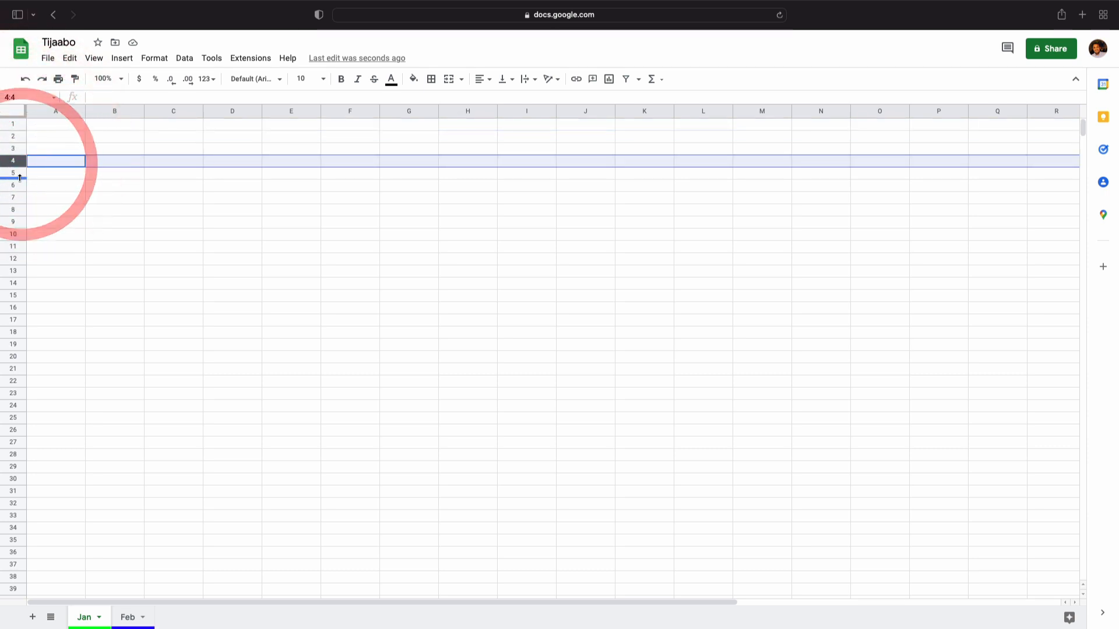
{"action": "left_click", "coordinate": [16, 173]}
{"action": "left_click", "coordinate": [22, 186]}
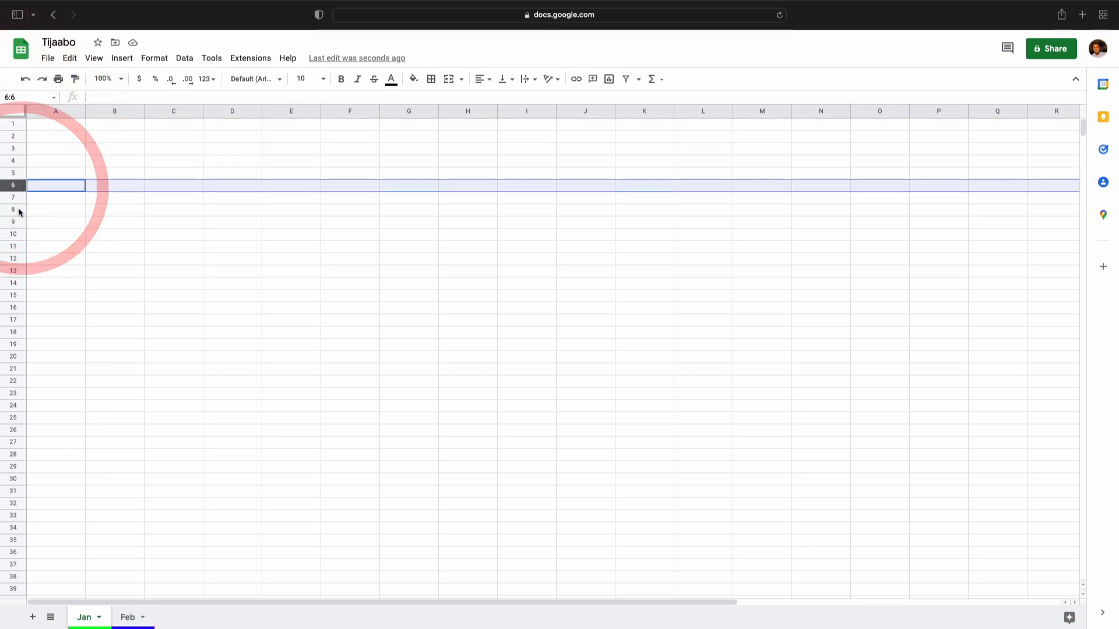
Step: Select row 1, column A, row 3 and column B in turn to compare rows with columns
{"action": "left_click", "coordinate": [17, 124]}
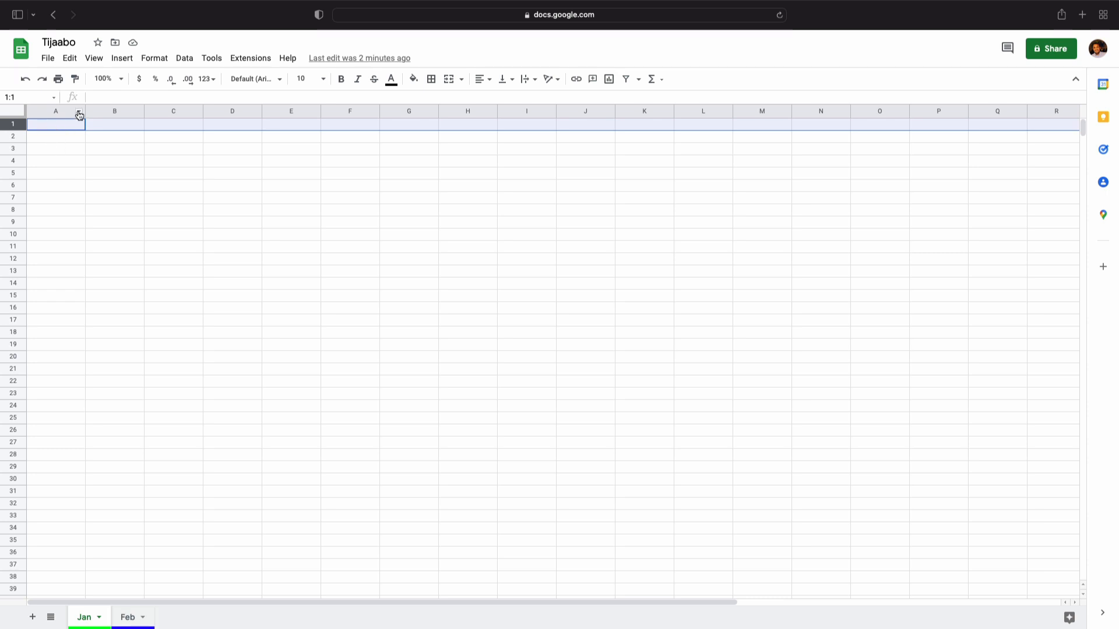
{"action": "left_click", "coordinate": [56, 111]}
{"action": "left_click", "coordinate": [11, 149]}
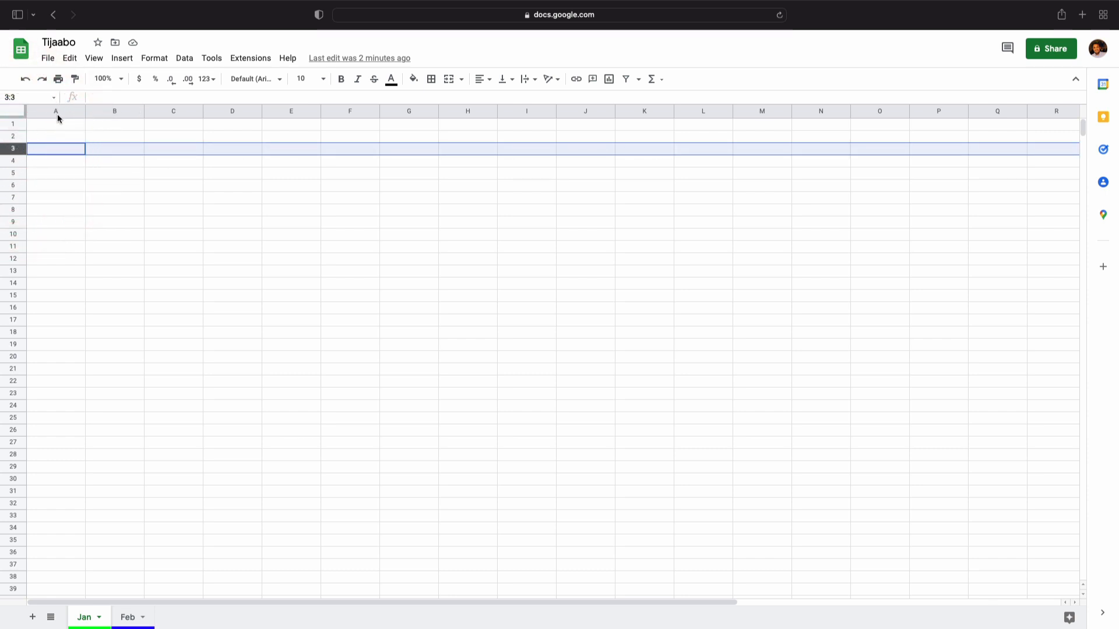
{"action": "left_click", "coordinate": [116, 112]}
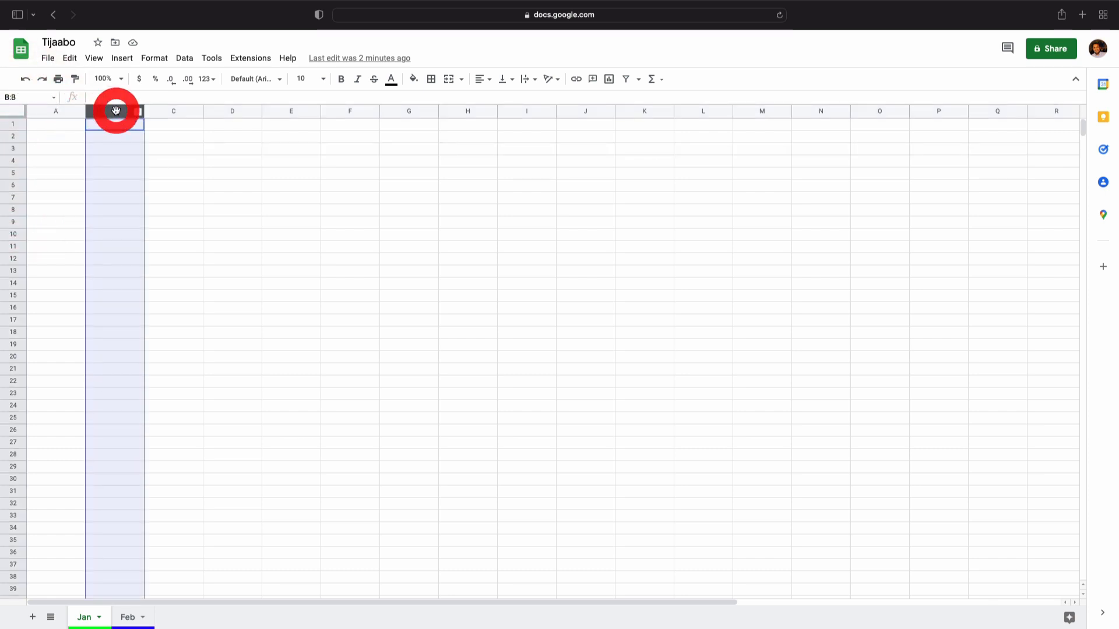
Step: Select cell B4, its column B and its row 4 to examine how a cell is addressed
{"action": "left_click_drag", "start_coordinate": [111, 161], "coordinate": [695, 434]}
{"action": "left_click", "coordinate": [119, 164]}
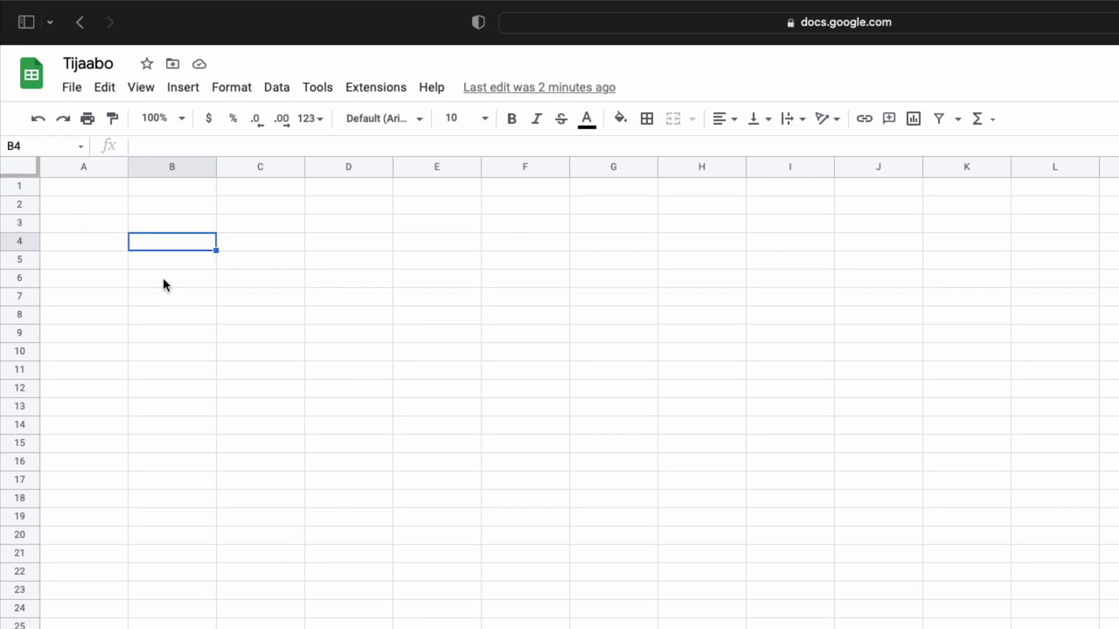
{"action": "left_click", "coordinate": [176, 241]}
{"action": "left_click", "coordinate": [41, 243]}
{"action": "left_click", "coordinate": [187, 169]}
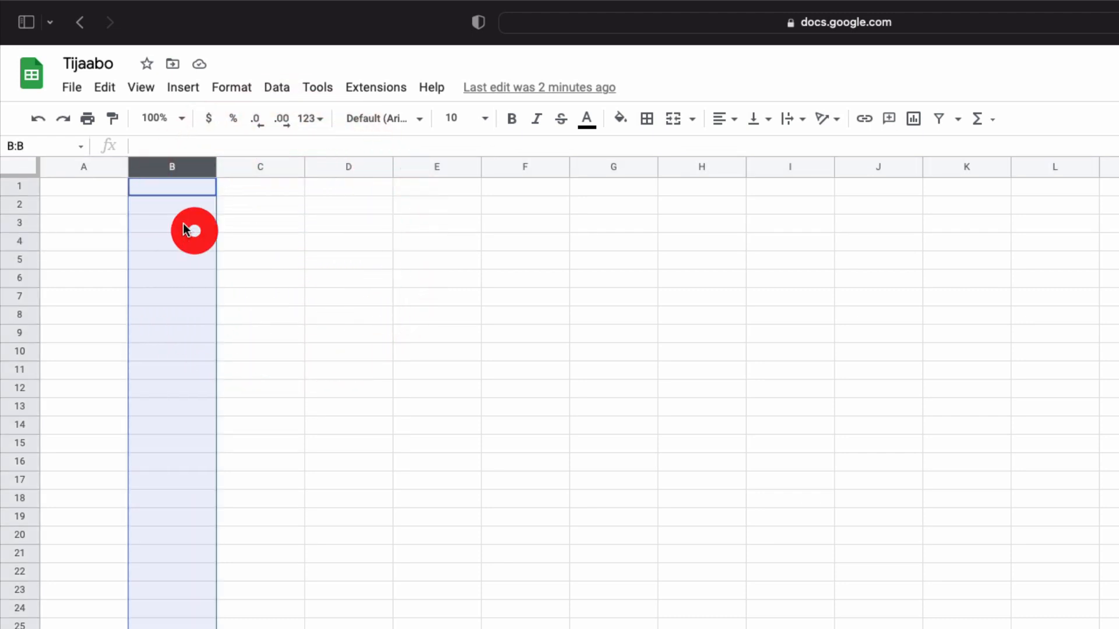
{"action": "left_click", "coordinate": [17, 242]}
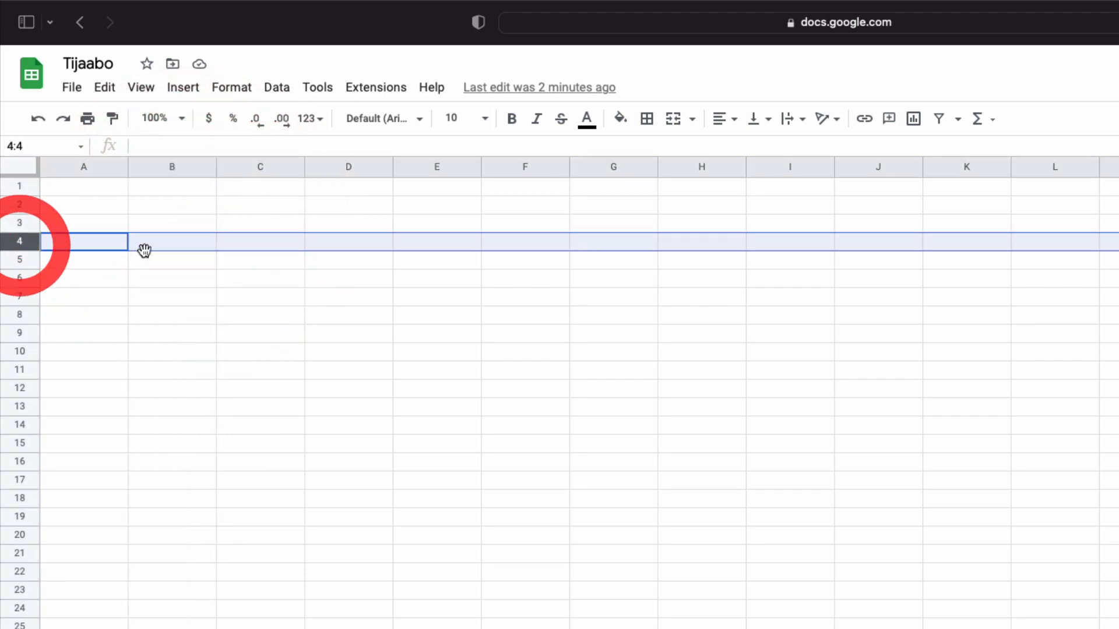
{"action": "left_click", "coordinate": [158, 248]}
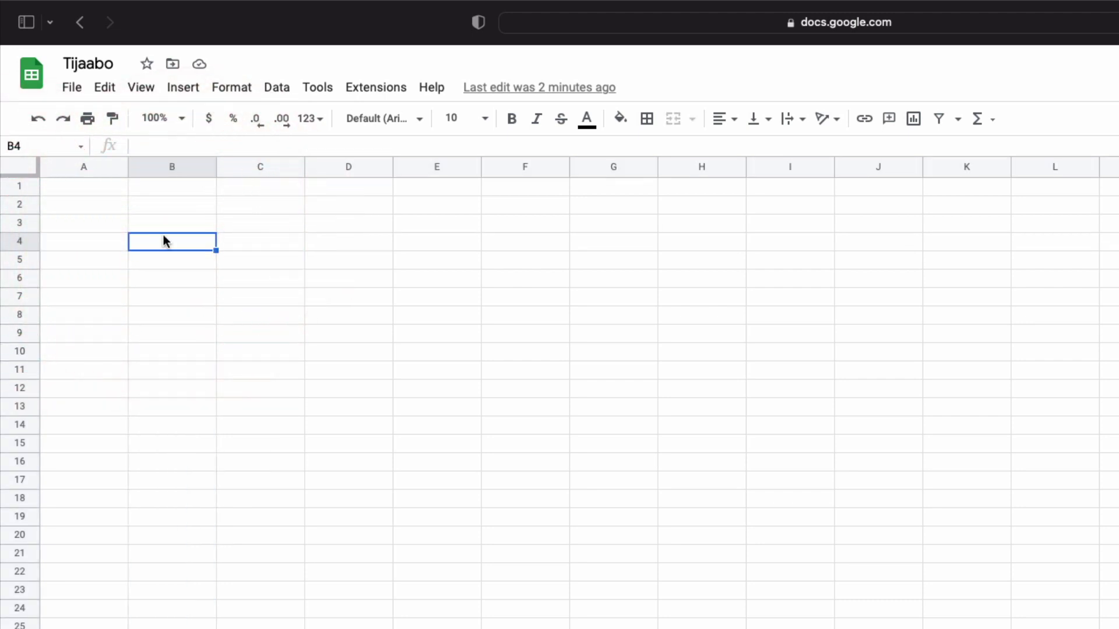
Step: Select scattered cells such as A1, B3, L19 and A2, plus row 12, to examine their addresses
{"action": "left_click", "coordinate": [75, 188]}
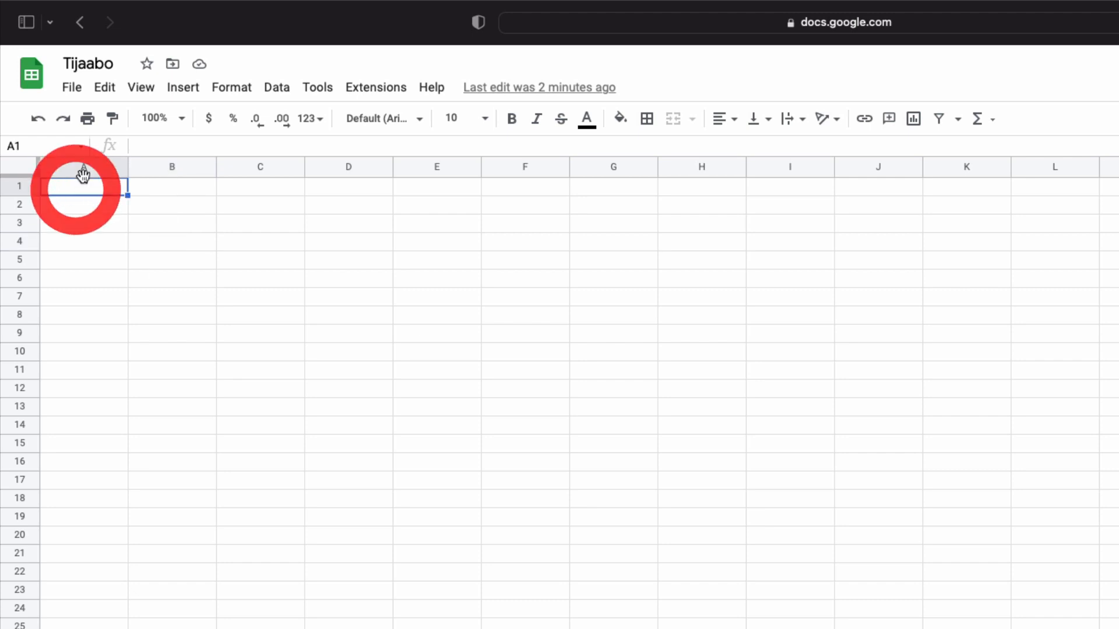
{"action": "left_click", "coordinate": [145, 224]}
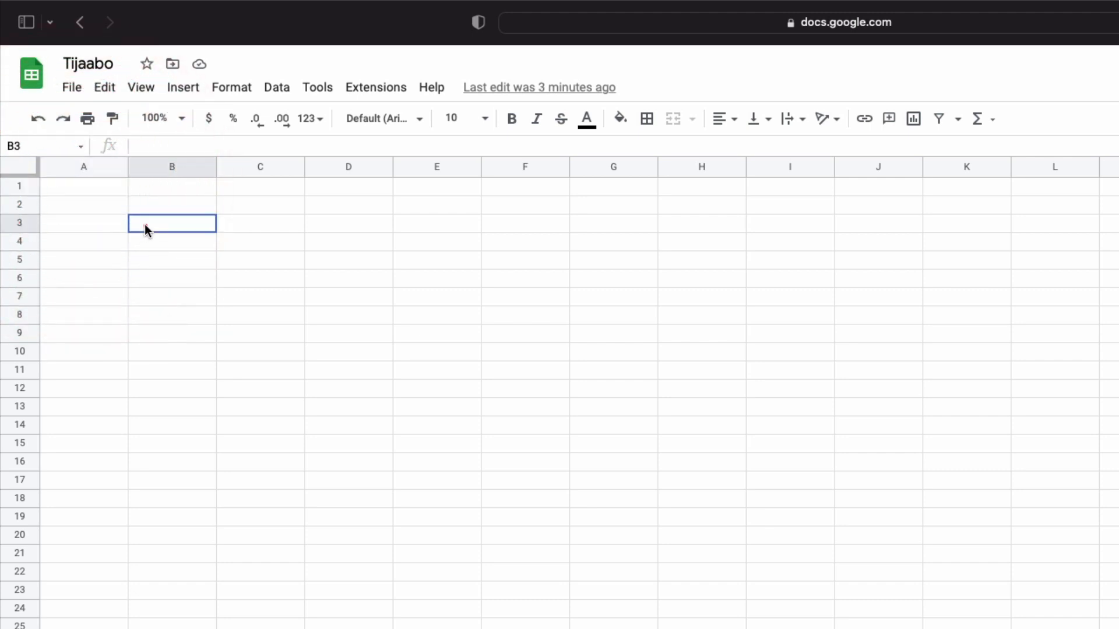
{"action": "left_click", "coordinate": [262, 249]}
{"action": "left_click", "coordinate": [343, 350]}
{"action": "left_click", "coordinate": [20, 388]}
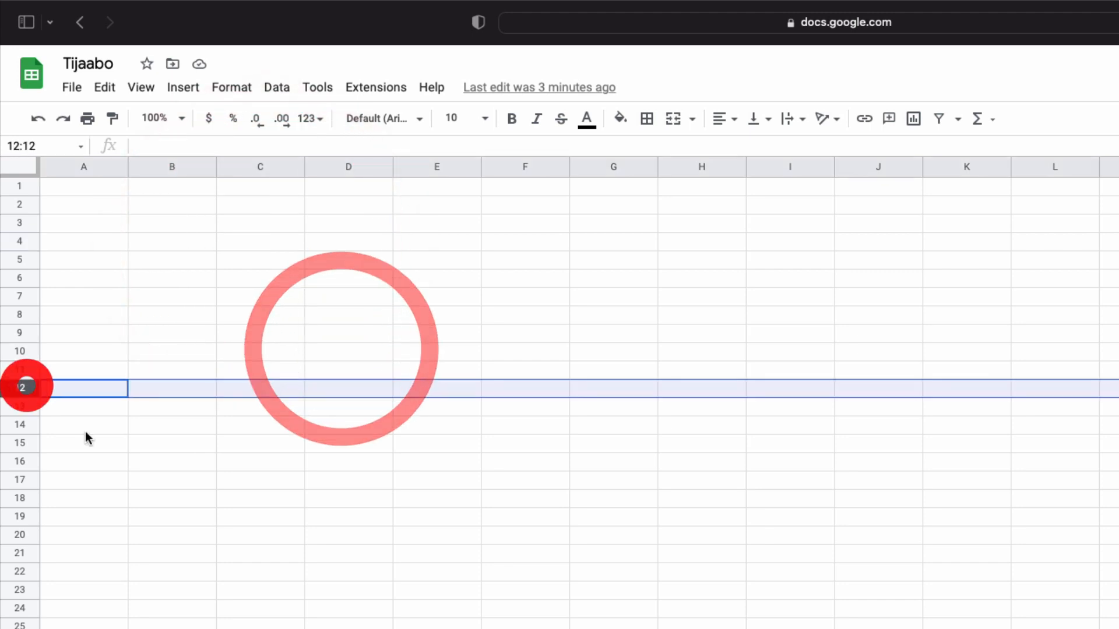
{"action": "left_click", "coordinate": [229, 439]}
{"action": "left_click", "coordinate": [582, 445]}
{"action": "left_click", "coordinate": [989, 359]}
{"action": "left_click", "coordinate": [1067, 517]}
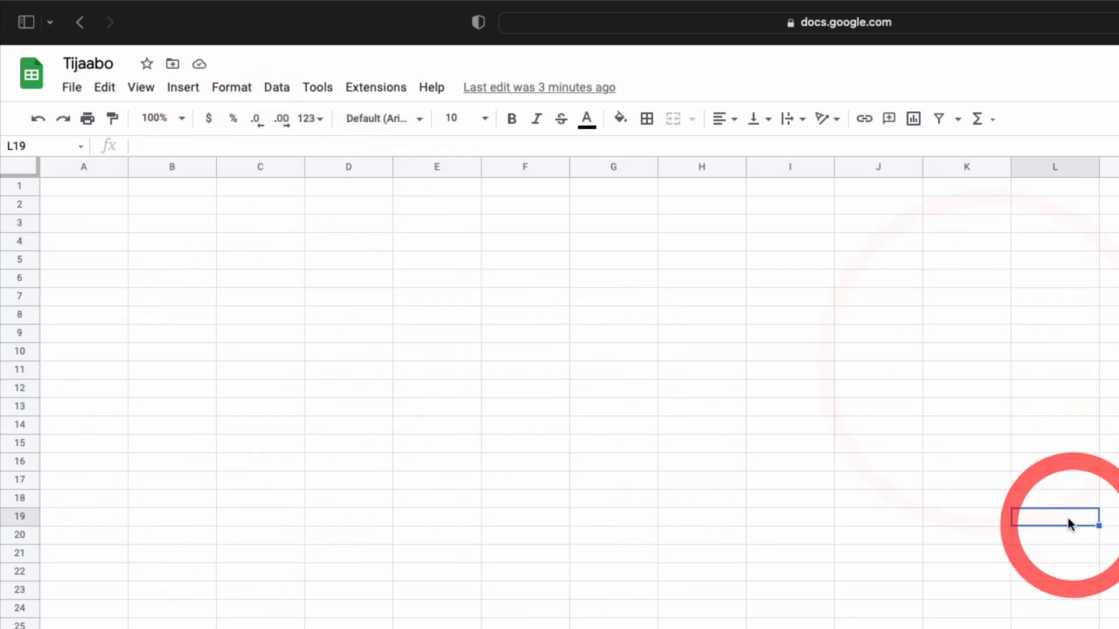
{"action": "scroll", "coordinate": [1057, 531], "scroll_direction": "down", "scroll_amount": 10}
{"action": "scroll", "coordinate": [1057, 530], "scroll_direction": "up", "scroll_amount": 10}
{"action": "left_click", "coordinate": [82, 203]}
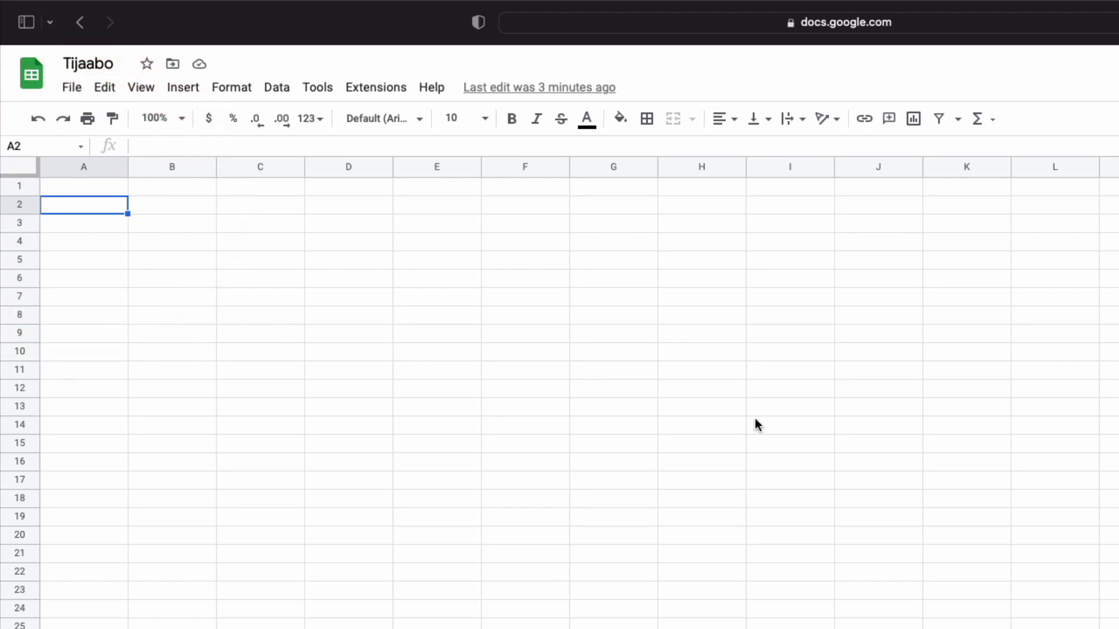
Step: Select the entire Jan sheet and resize all its columns together to try different widths
{"action": "left_click", "coordinate": [23, 168]}
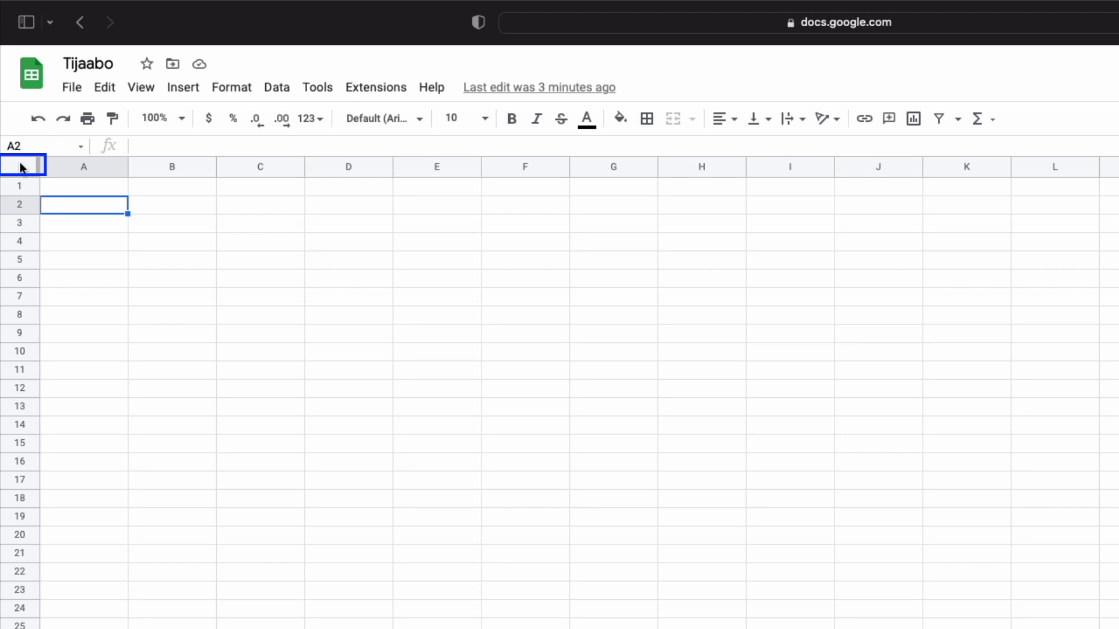
{"action": "left_click", "coordinate": [21, 169]}
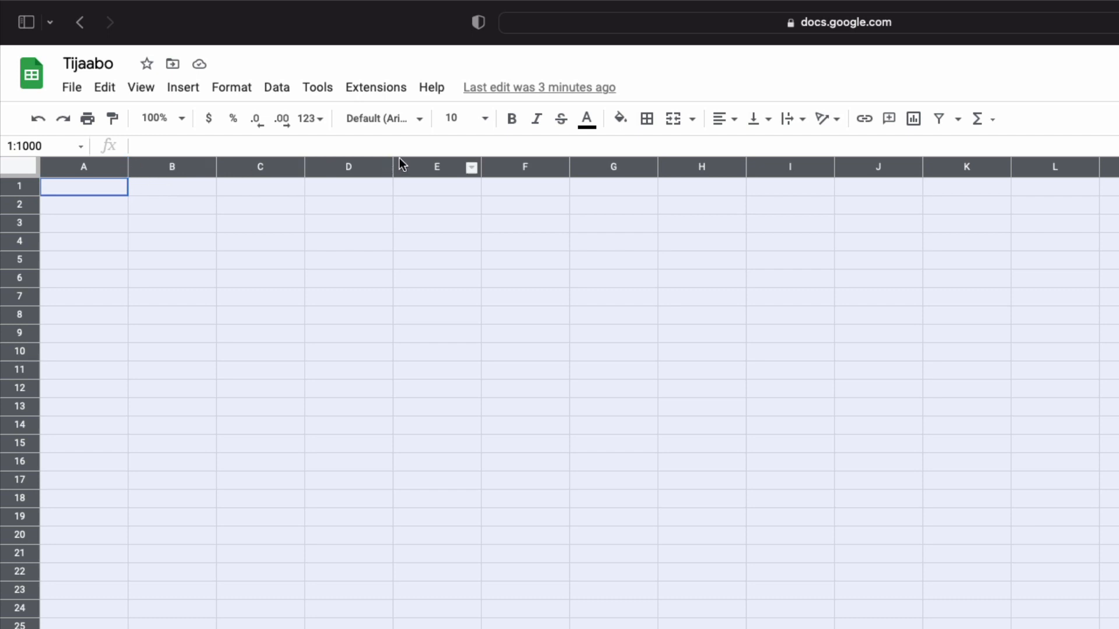
{"action": "left_click", "coordinate": [13, 174]}
{"action": "left_click_drag", "start_coordinate": [127, 167], "coordinate": [153, 168]}
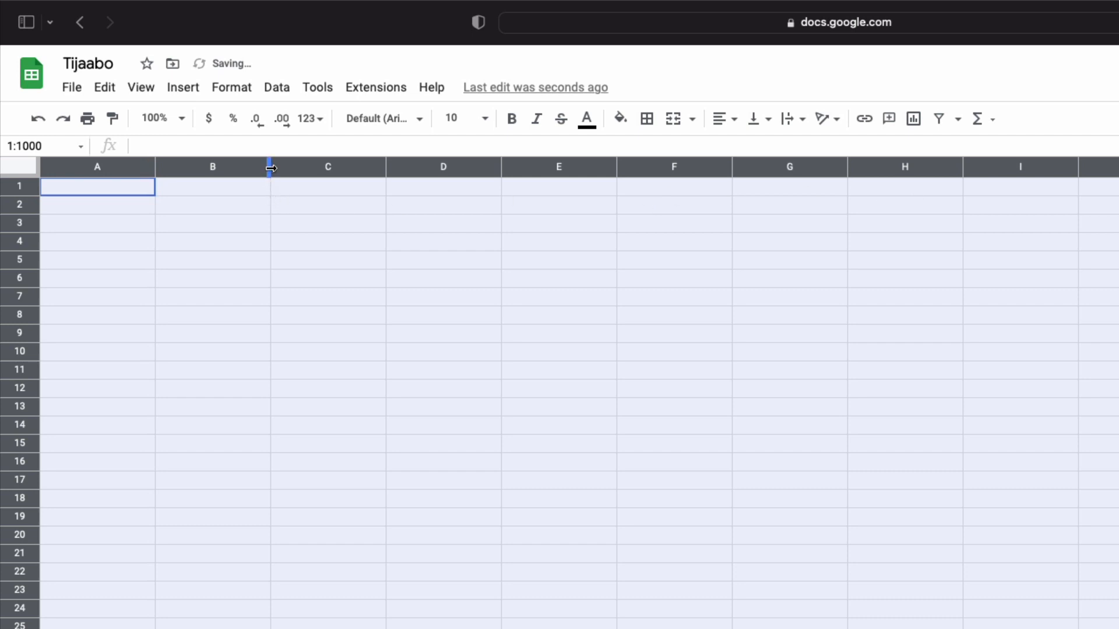
{"action": "left_click_drag", "start_coordinate": [270, 167], "coordinate": [361, 170]}
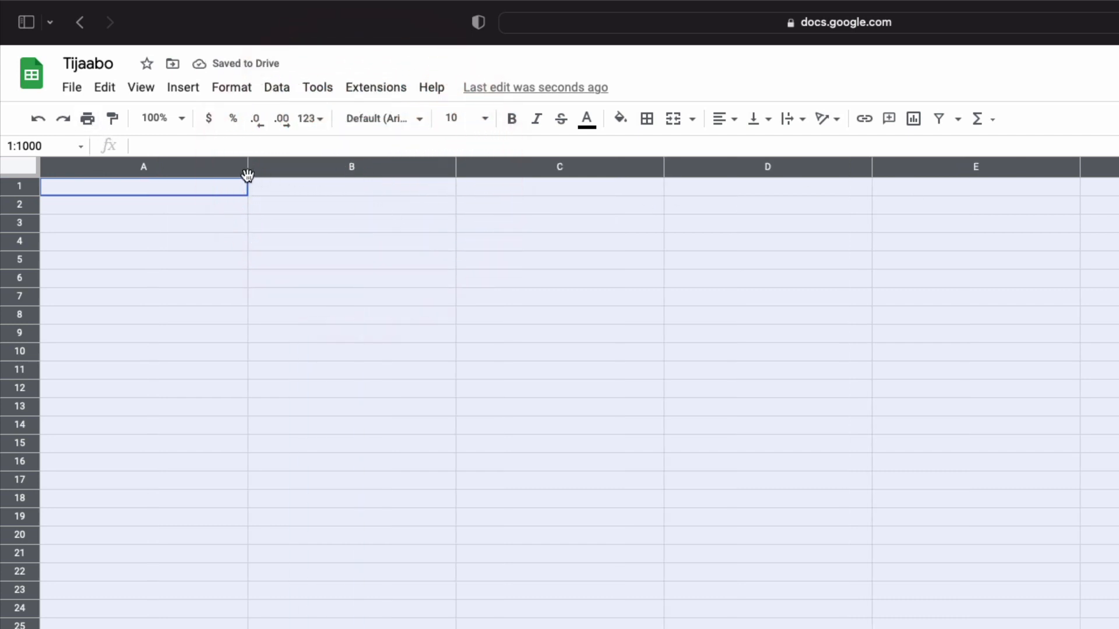
{"action": "left_click_drag", "start_coordinate": [249, 169], "coordinate": [288, 170]}
Step: Select only columns B and C and widen them together
{"action": "left_click", "coordinate": [226, 308]}
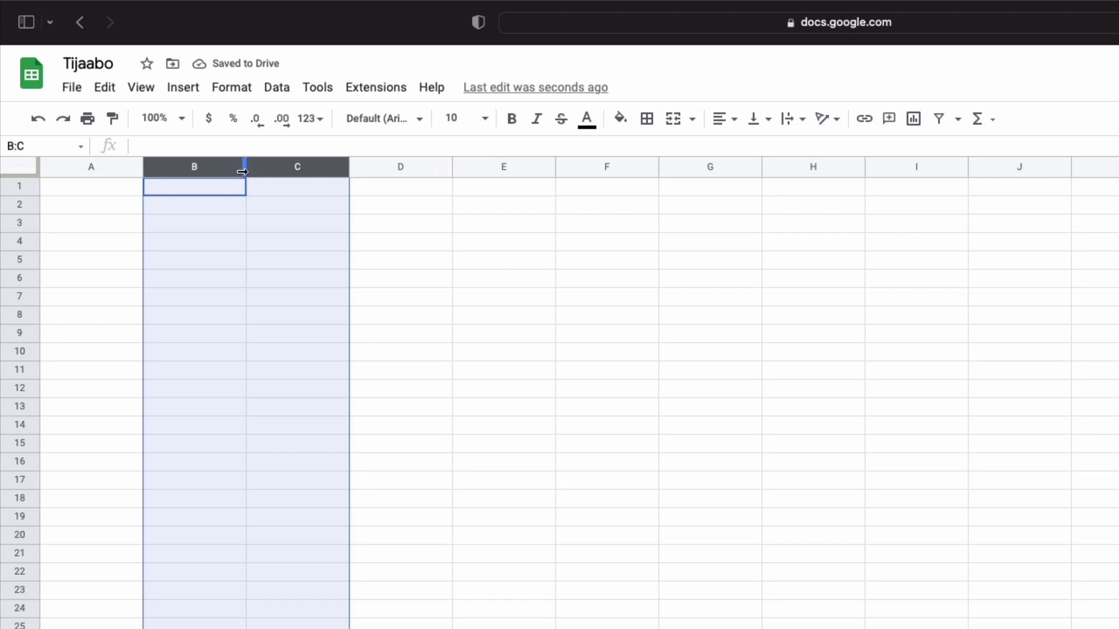
{"action": "left_click_drag", "start_coordinate": [245, 171], "coordinate": [433, 170]}
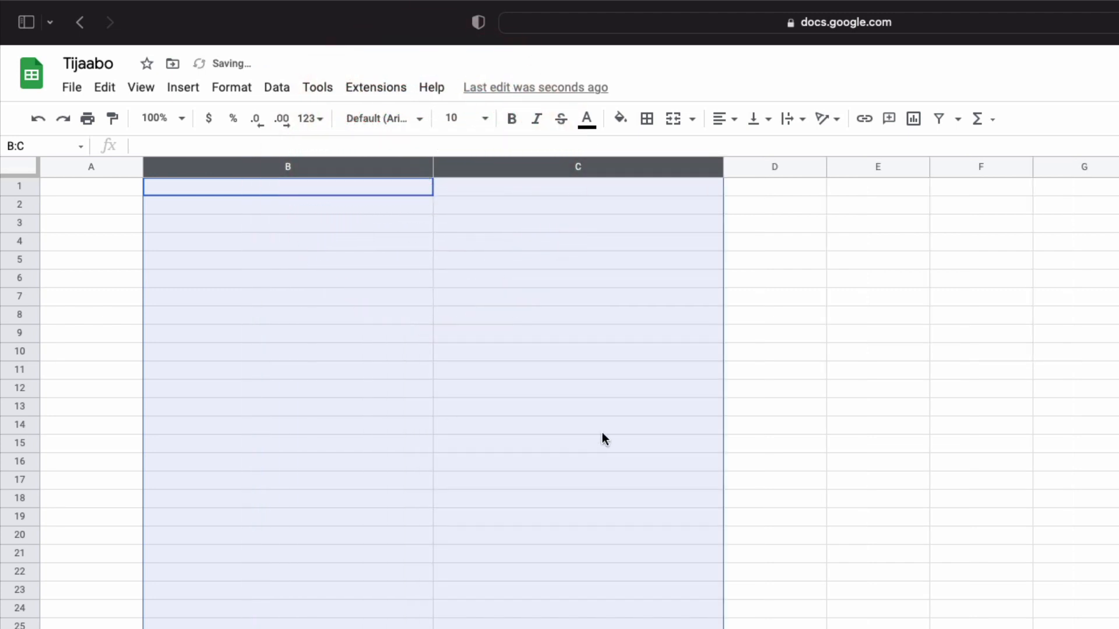
Step: Select the entire Jan sheet, narrow all columns to one uniform width and make all rows much taller
{"action": "left_click", "coordinate": [27, 173]}
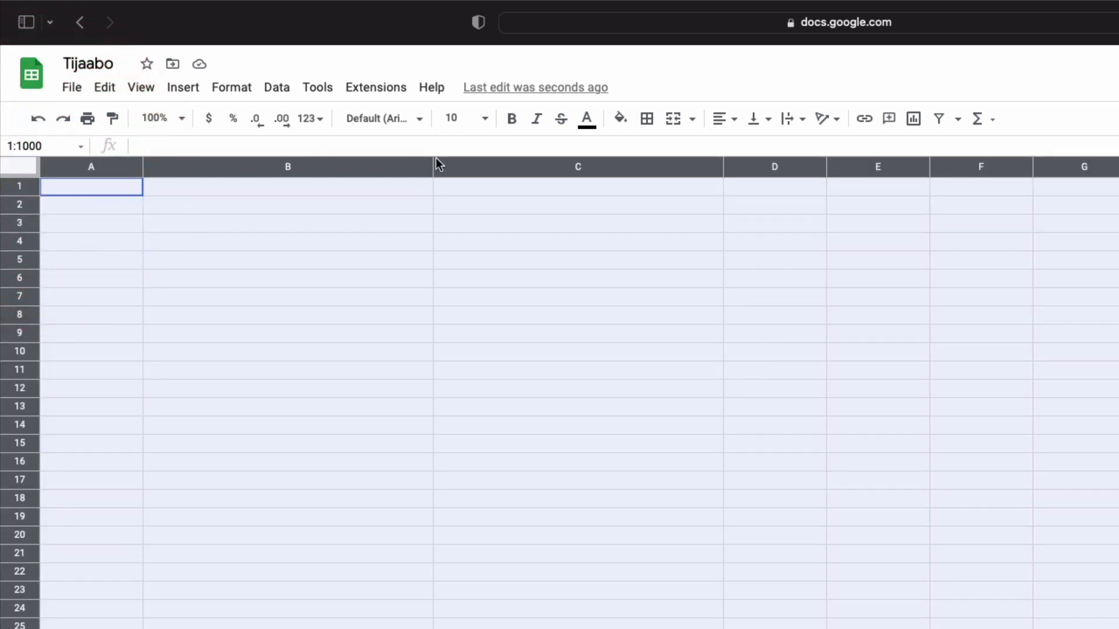
{"action": "left_click_drag", "start_coordinate": [432, 169], "coordinate": [350, 167]}
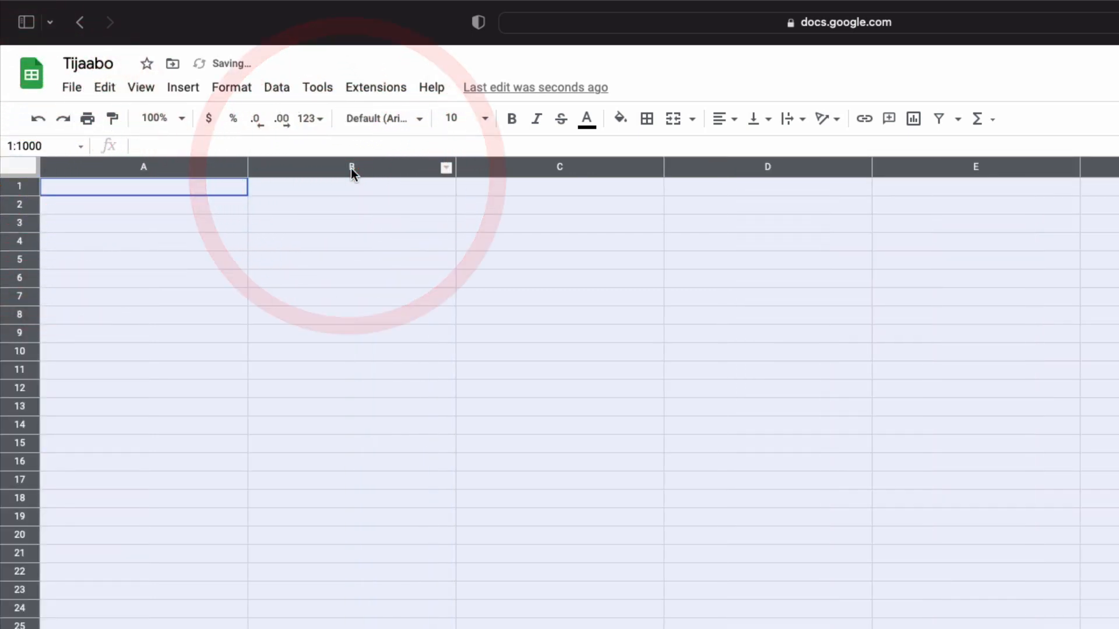
{"action": "left_click_drag", "start_coordinate": [456, 175], "coordinate": [285, 189]}
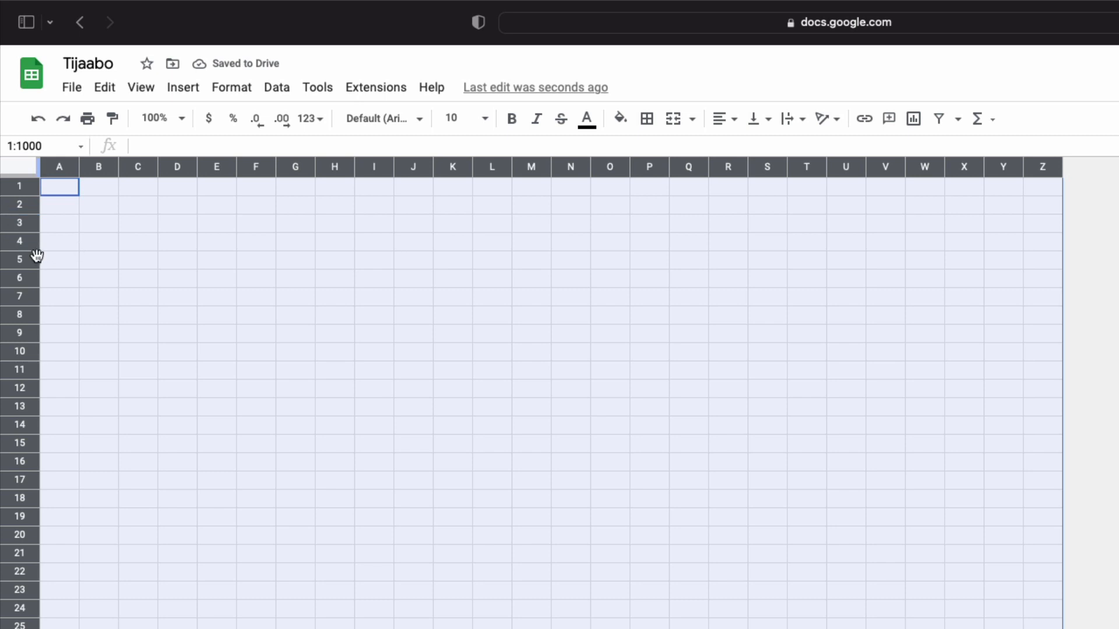
{"action": "left_click_drag", "start_coordinate": [32, 267], "coordinate": [29, 430]}
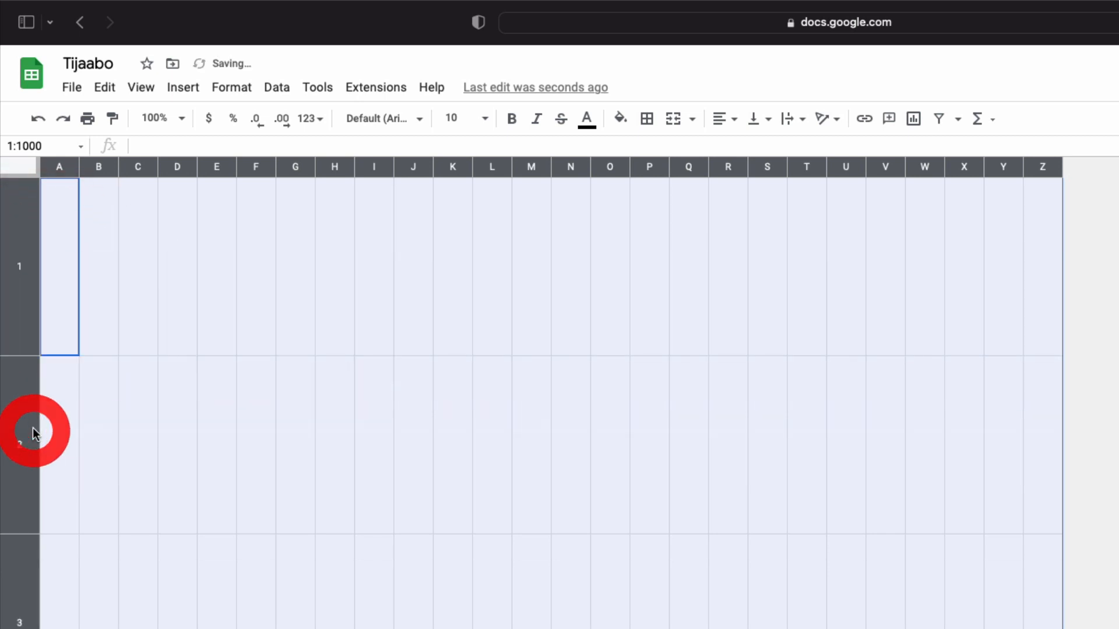
Step: Shorten rows 2 and 3 together and move them above row 1
{"action": "left_click_drag", "start_coordinate": [20, 536], "coordinate": [3, 392]}
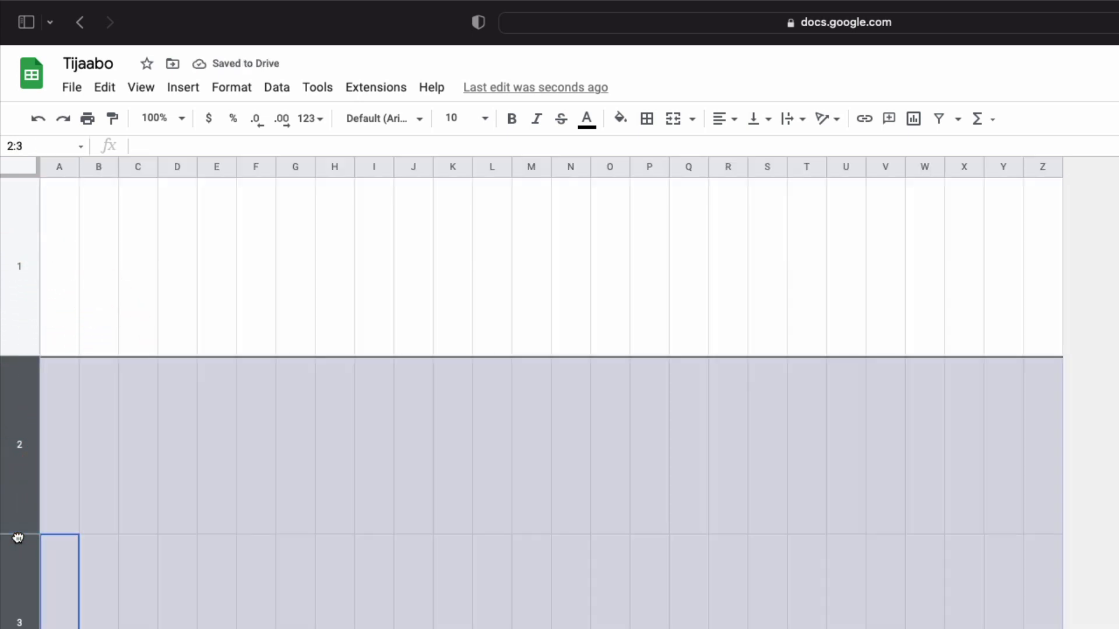
{"action": "left_click_drag", "start_coordinate": [18, 535], "coordinate": [19, 479]}
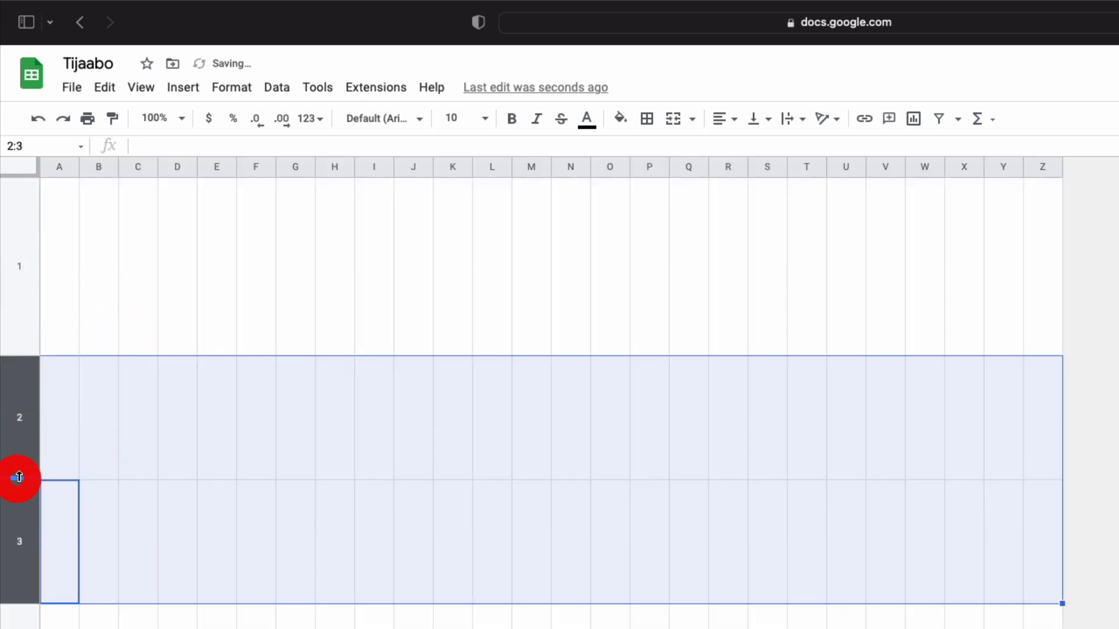
{"action": "left_click_drag", "start_coordinate": [20, 353], "coordinate": [23, 233]}
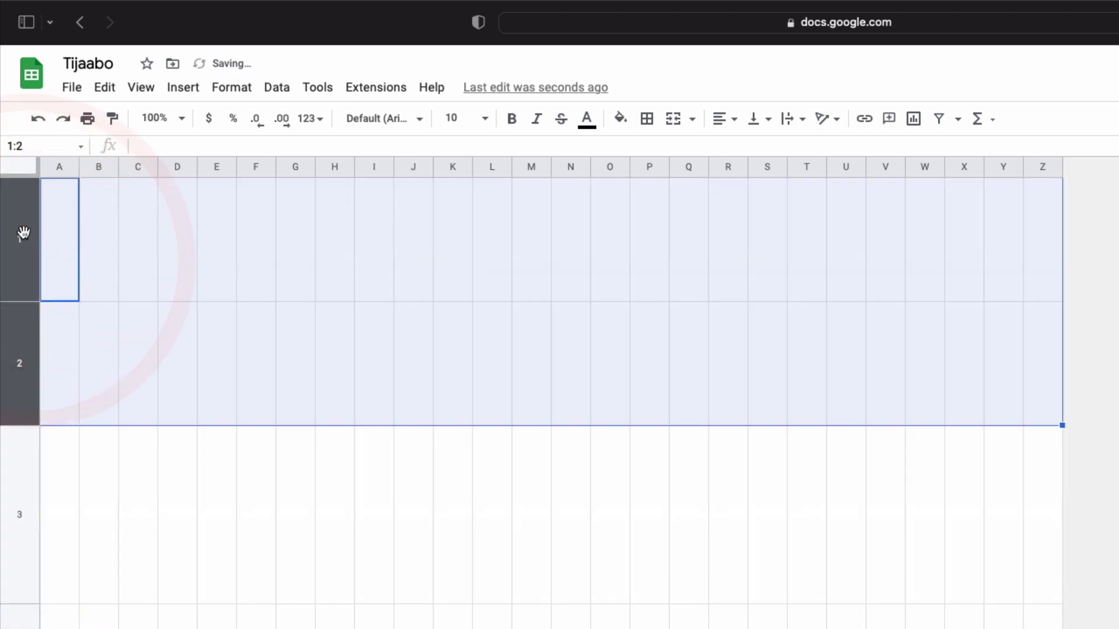
{"action": "left_click", "coordinate": [25, 300]}
Step: Select the entire sheet, shorten all rows to one uniform height and widen all columns together
{"action": "left_click", "coordinate": [24, 167]}
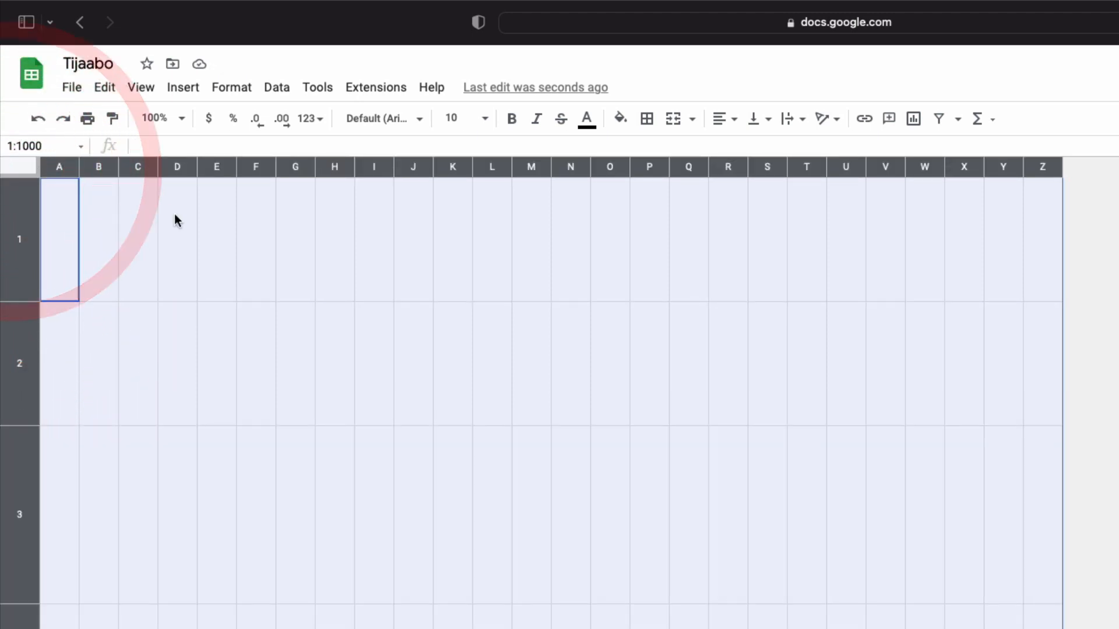
{"action": "left_click_drag", "start_coordinate": [14, 300], "coordinate": [17, 206]}
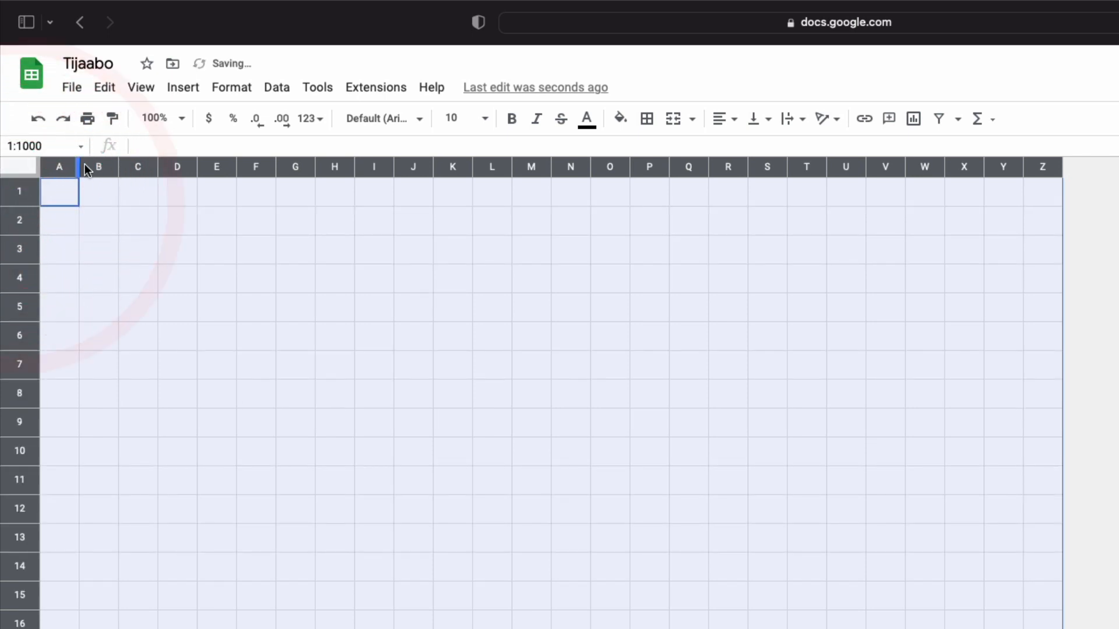
{"action": "left_click_drag", "start_coordinate": [79, 168], "coordinate": [158, 169]}
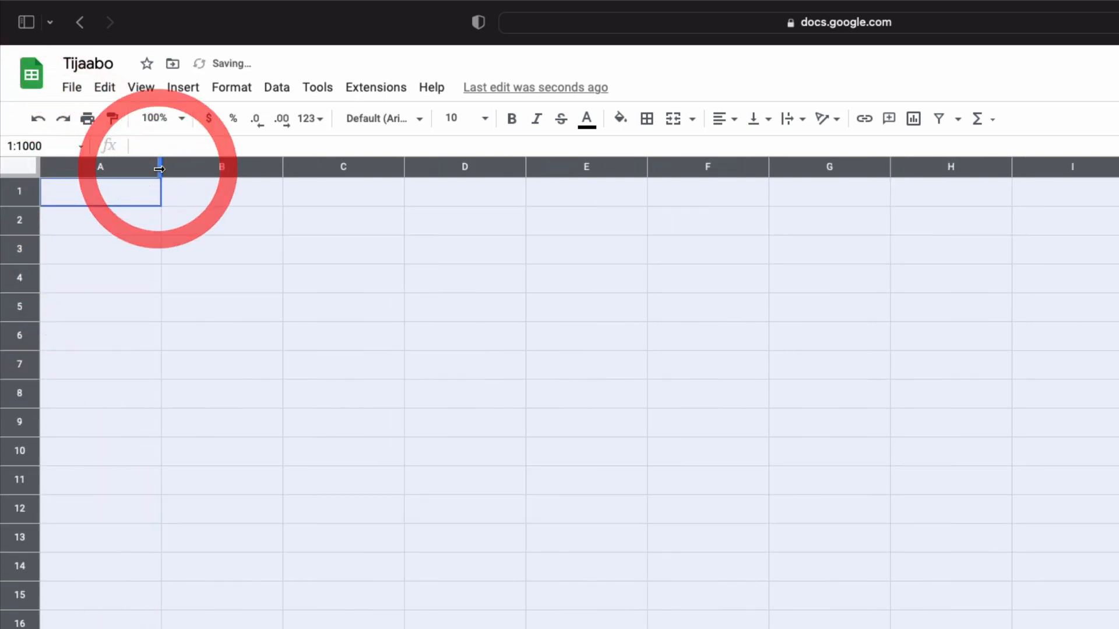
{"action": "left_click", "coordinate": [257, 360]}
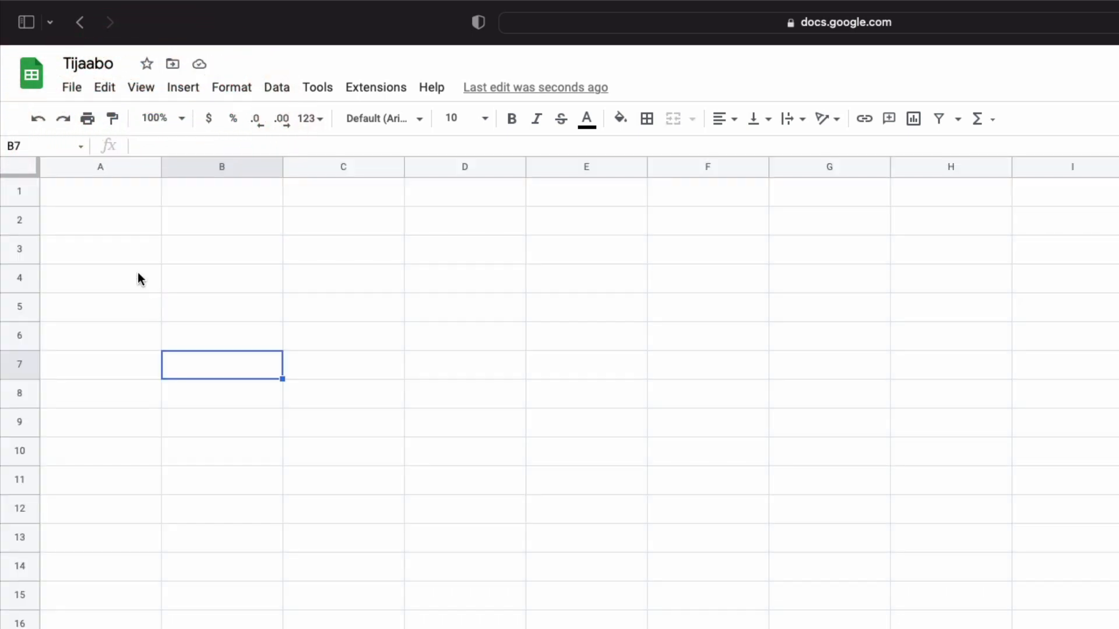
Step: Enter the text Kabarro.com in cell A3
{"action": "left_click", "coordinate": [129, 252]}
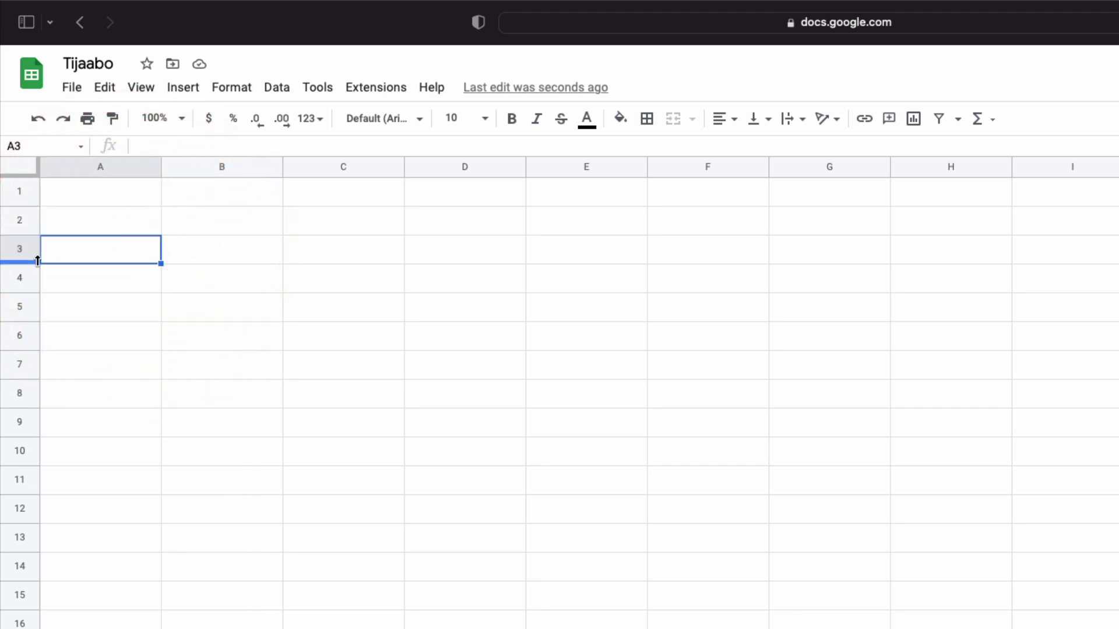
{"action": "left_click", "coordinate": [93, 247]}
{"action": "type", "text": "Kabarro.com"}
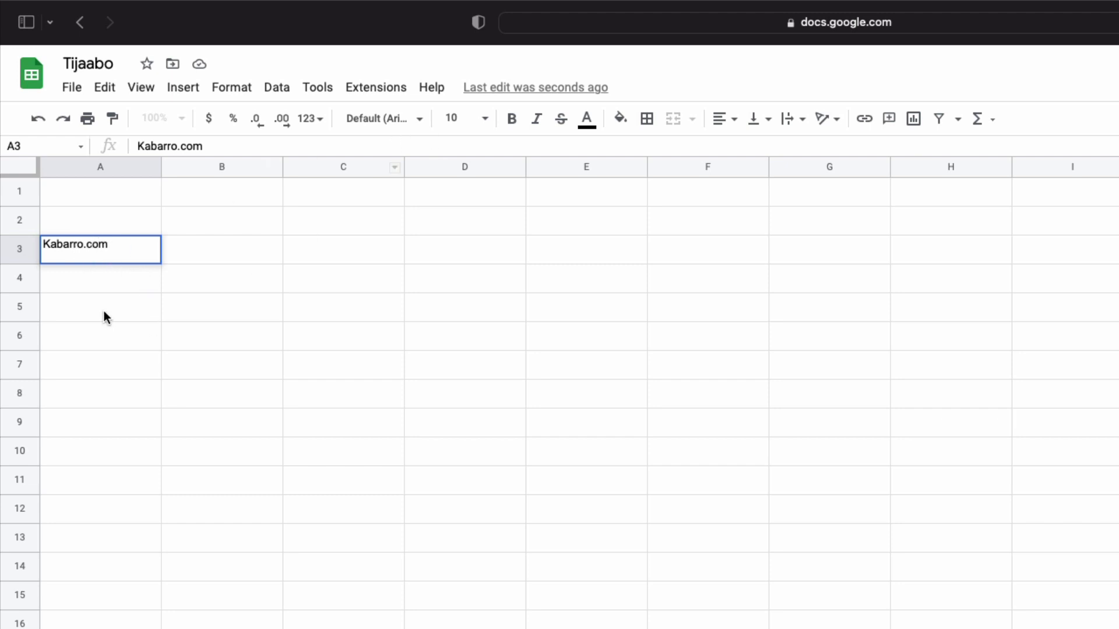
Step: Set the Kabarro.com text in cell A3 to font size 36
{"action": "left_click", "coordinate": [487, 120]}
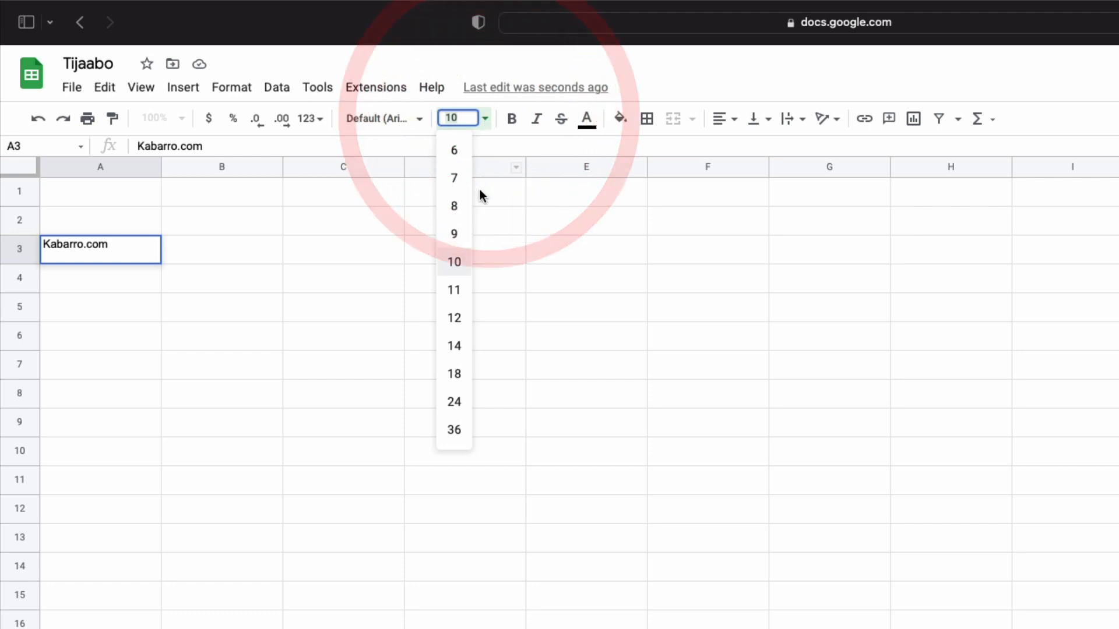
{"action": "left_click", "coordinate": [454, 431]}
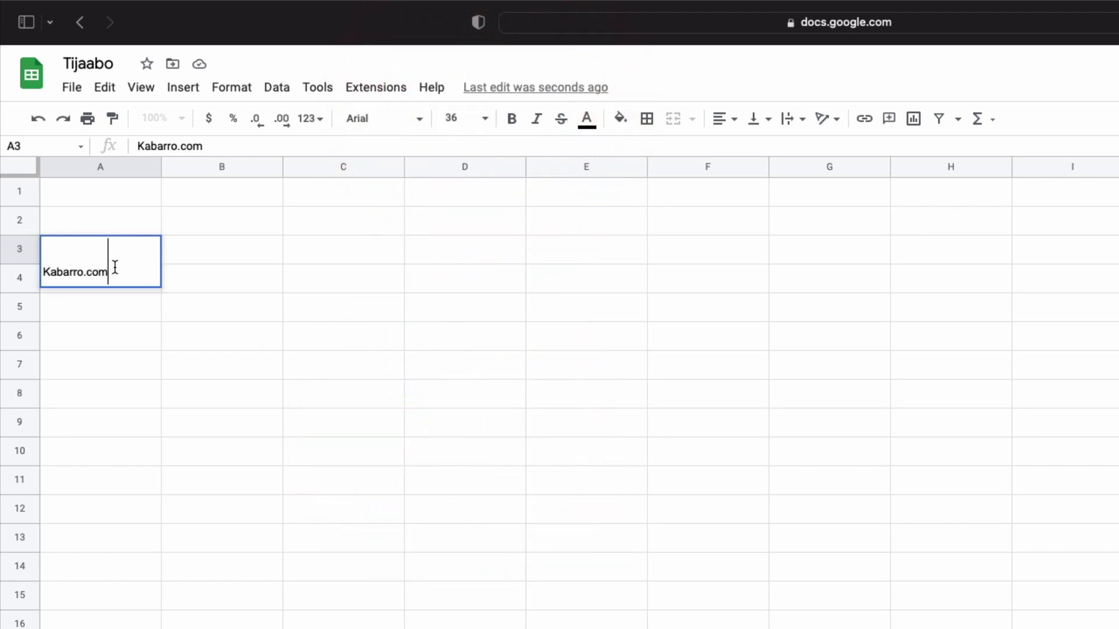
{"action": "left_click_drag", "start_coordinate": [115, 267], "coordinate": [44, 270]}
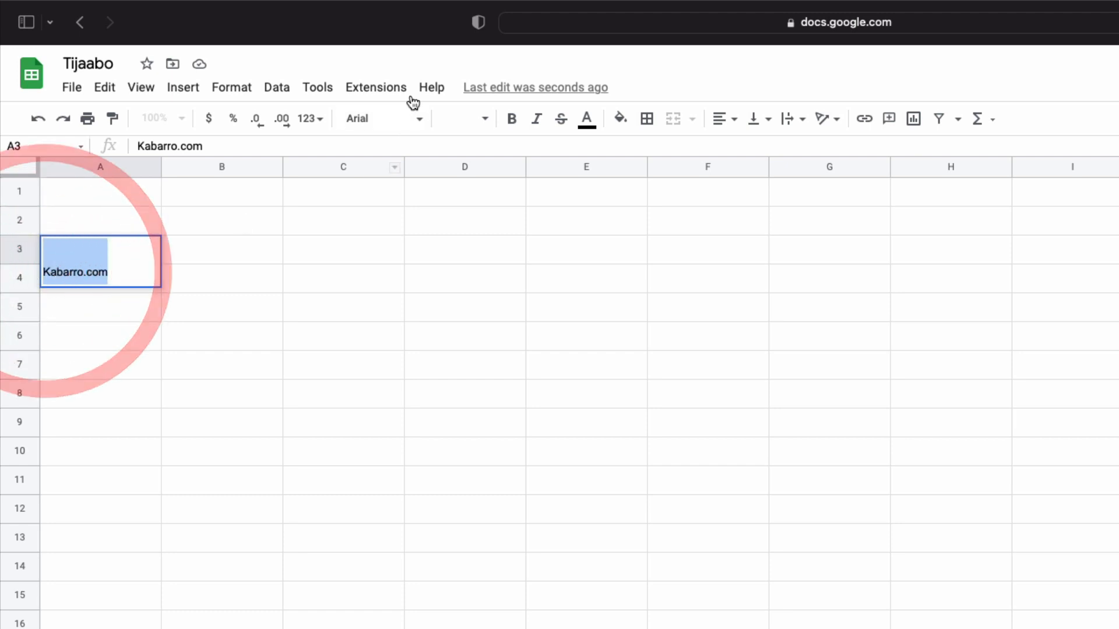
{"action": "left_click", "coordinate": [485, 119]}
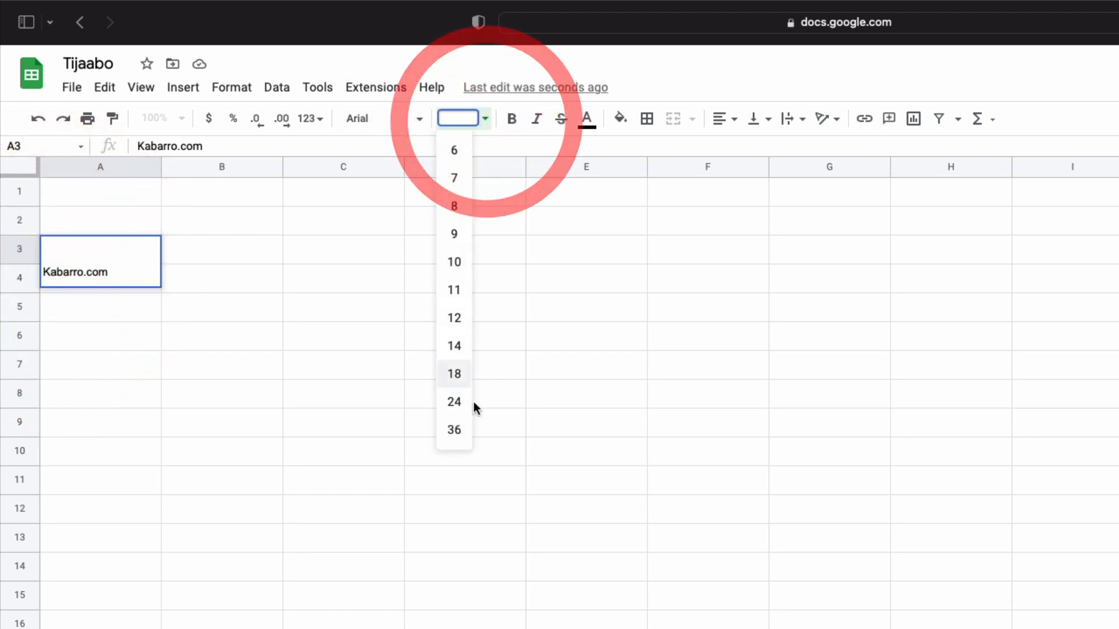
{"action": "left_click", "coordinate": [454, 431]}
{"action": "left_click", "coordinate": [446, 421]}
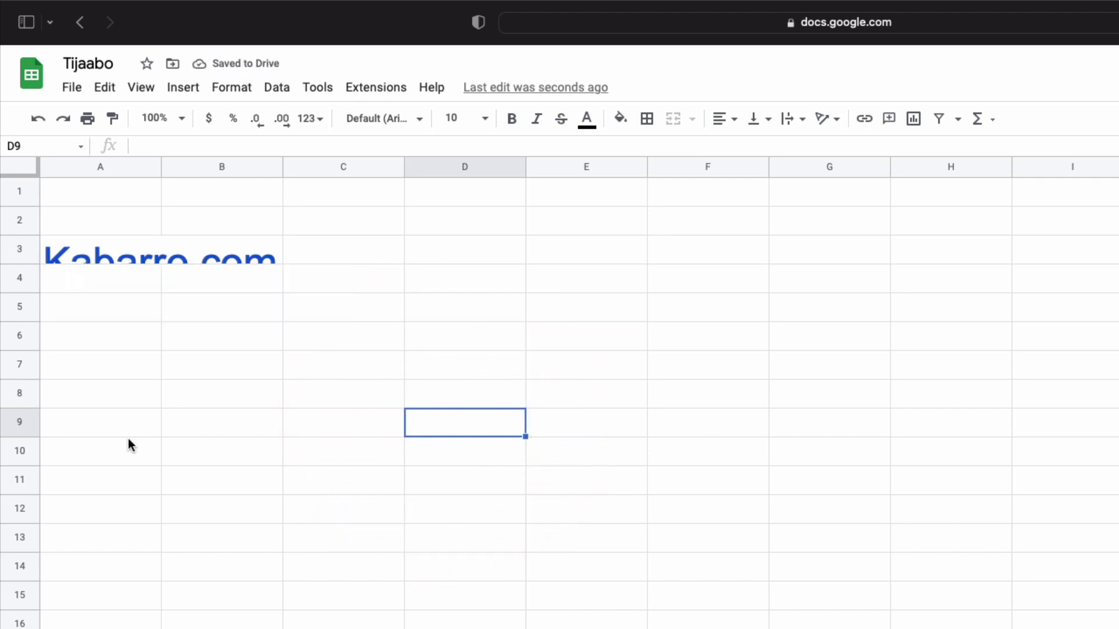
Step: Try font sizes 8 and 18 on cell A3
{"action": "left_click", "coordinate": [140, 254]}
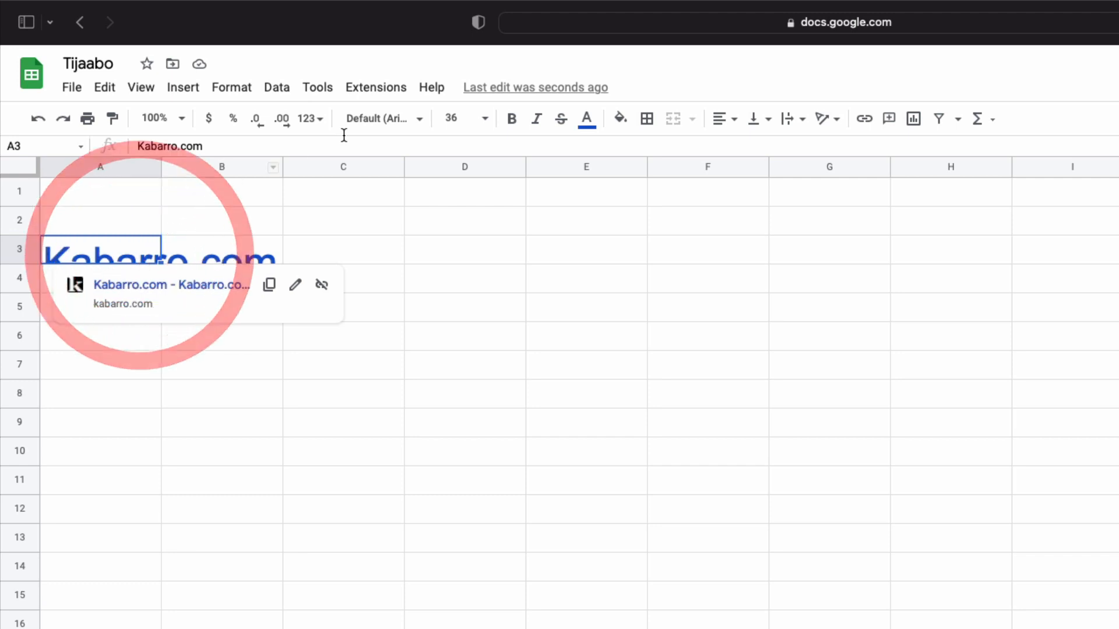
{"action": "left_click", "coordinate": [485, 119]}
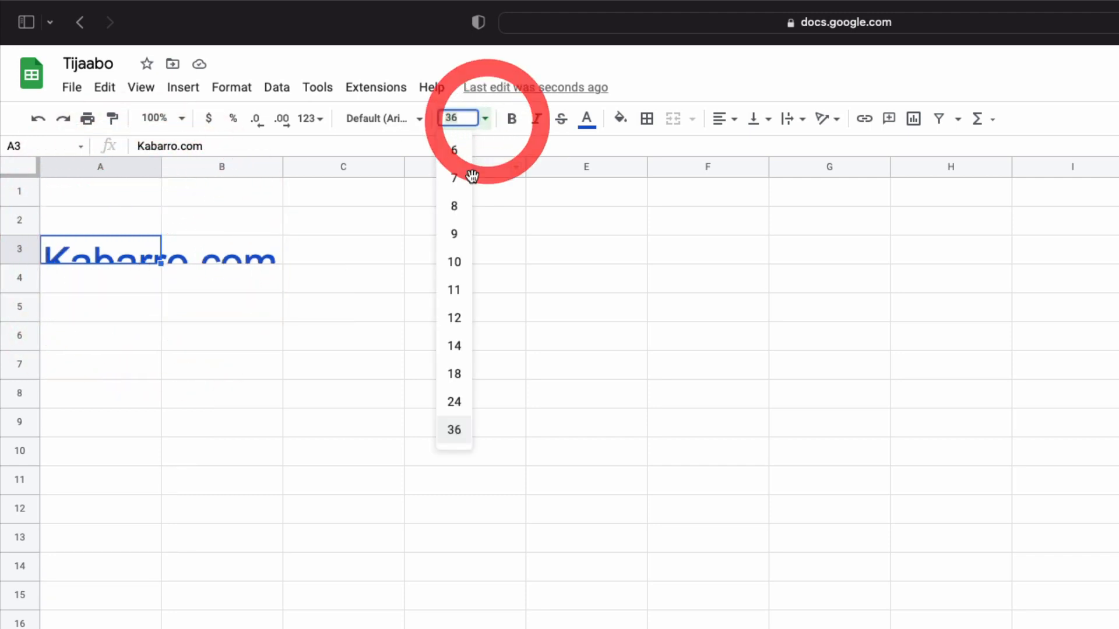
{"action": "left_click", "coordinate": [459, 207]}
{"action": "left_click", "coordinate": [485, 119]}
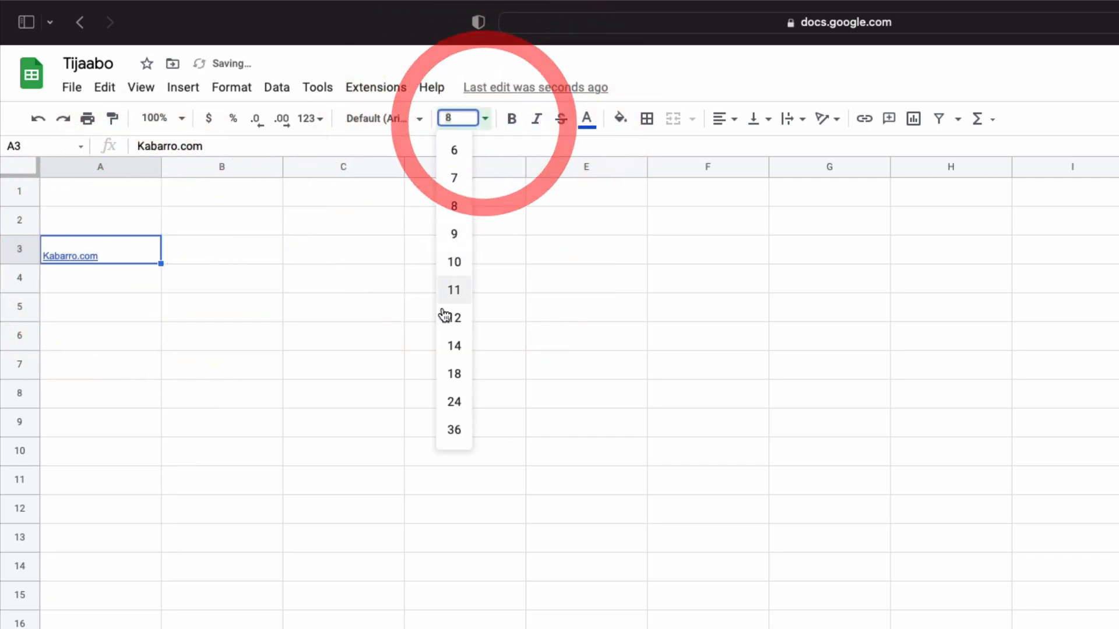
{"action": "left_click", "coordinate": [454, 373]}
{"action": "left_click", "coordinate": [260, 366]}
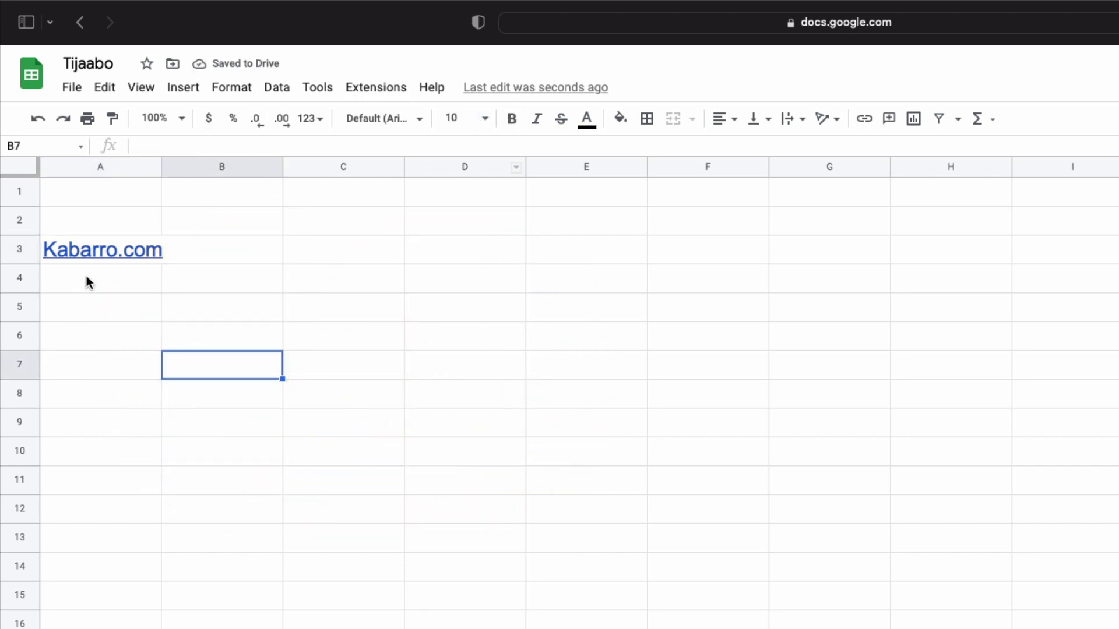
Step: Change the font size of cell A3 back to 36
{"action": "left_click", "coordinate": [108, 247]}
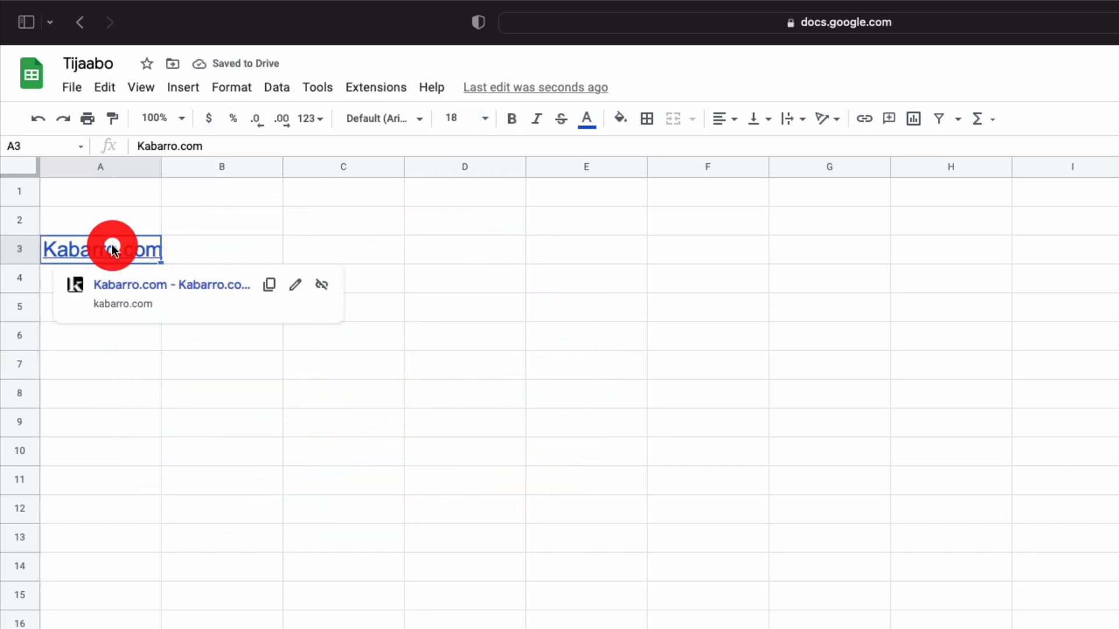
{"action": "left_click", "coordinate": [484, 120]}
{"action": "left_click", "coordinate": [454, 430]}
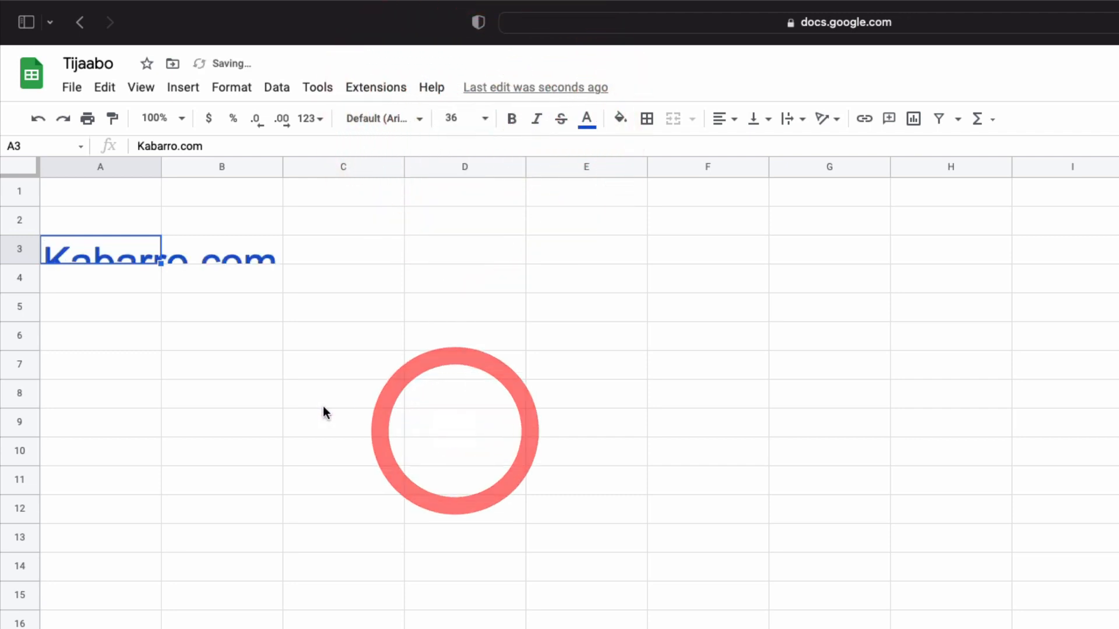
{"action": "left_click", "coordinate": [320, 408]}
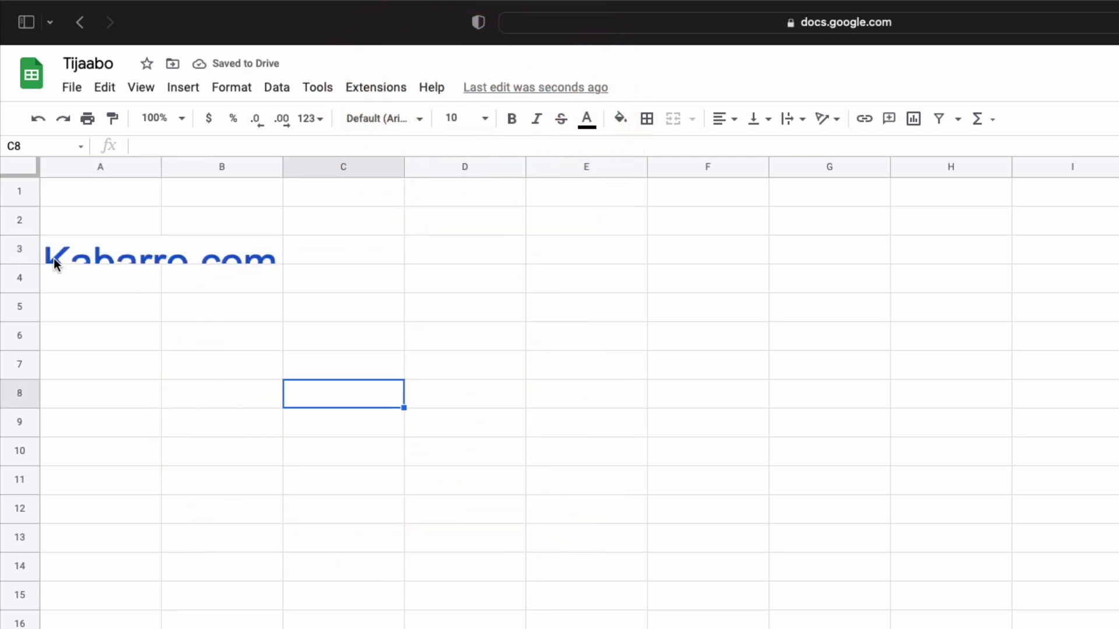
Step: Increase the height of row 3 to fit the Kabarro.com text
{"action": "left_click", "coordinate": [20, 249]}
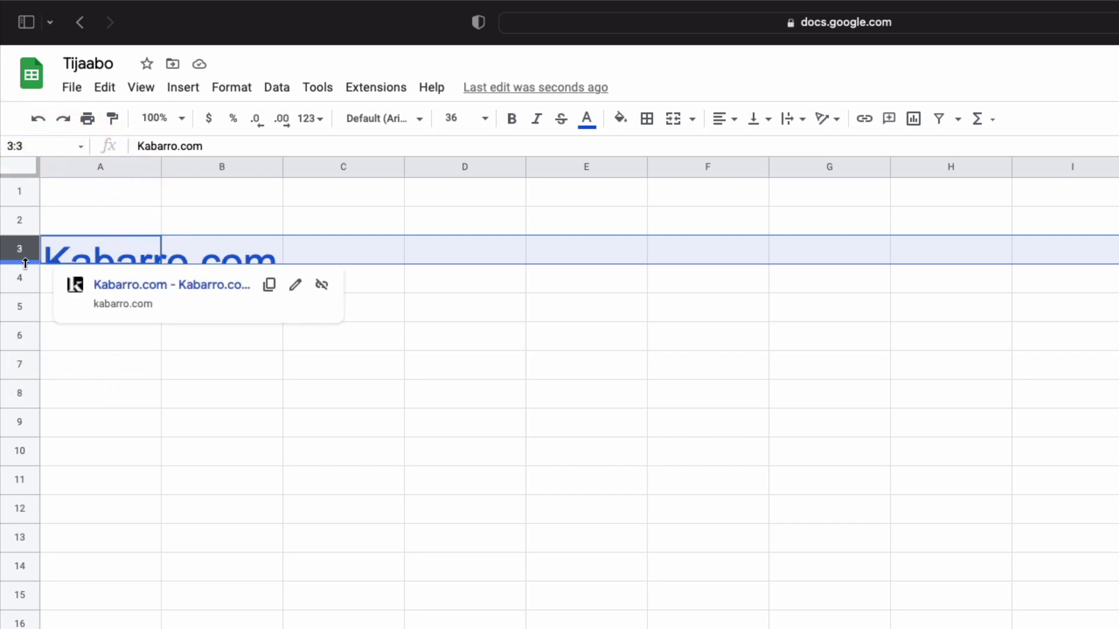
{"action": "left_click_drag", "start_coordinate": [26, 264], "coordinate": [26, 288]}
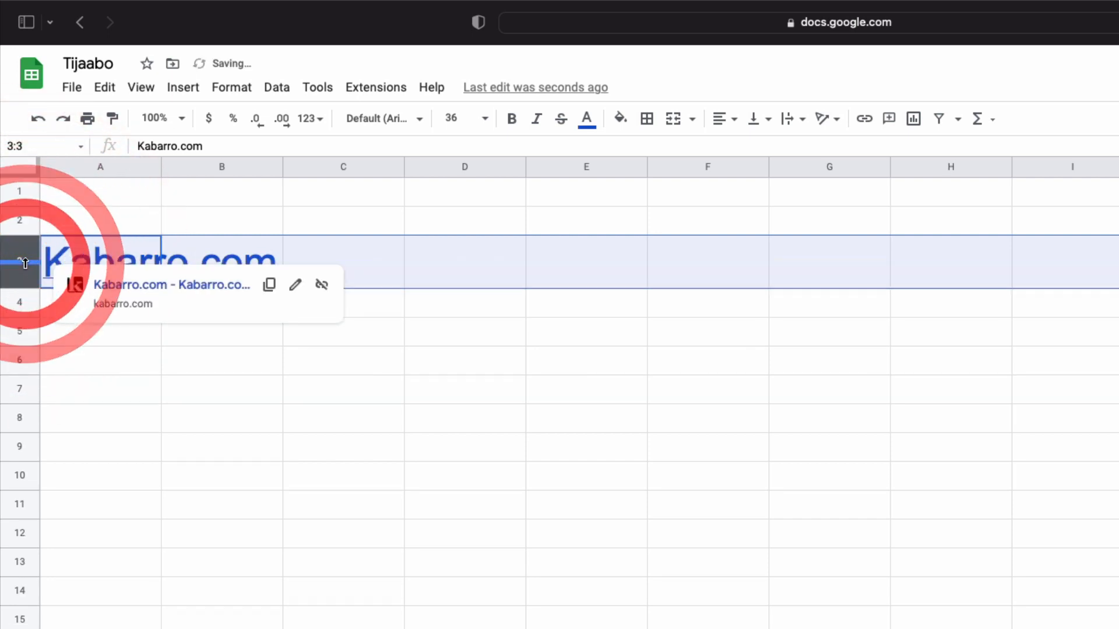
{"action": "left_click", "coordinate": [139, 359]}
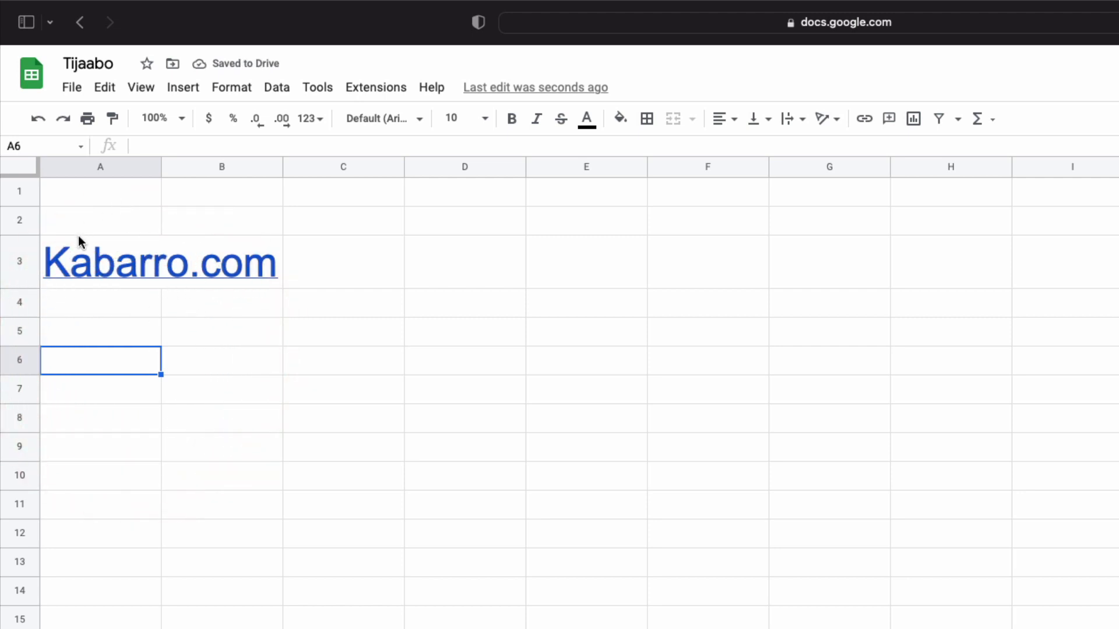
Step: Widen column A to fit the whole Kabarro.com text in cell A3
{"action": "left_click", "coordinate": [98, 167]}
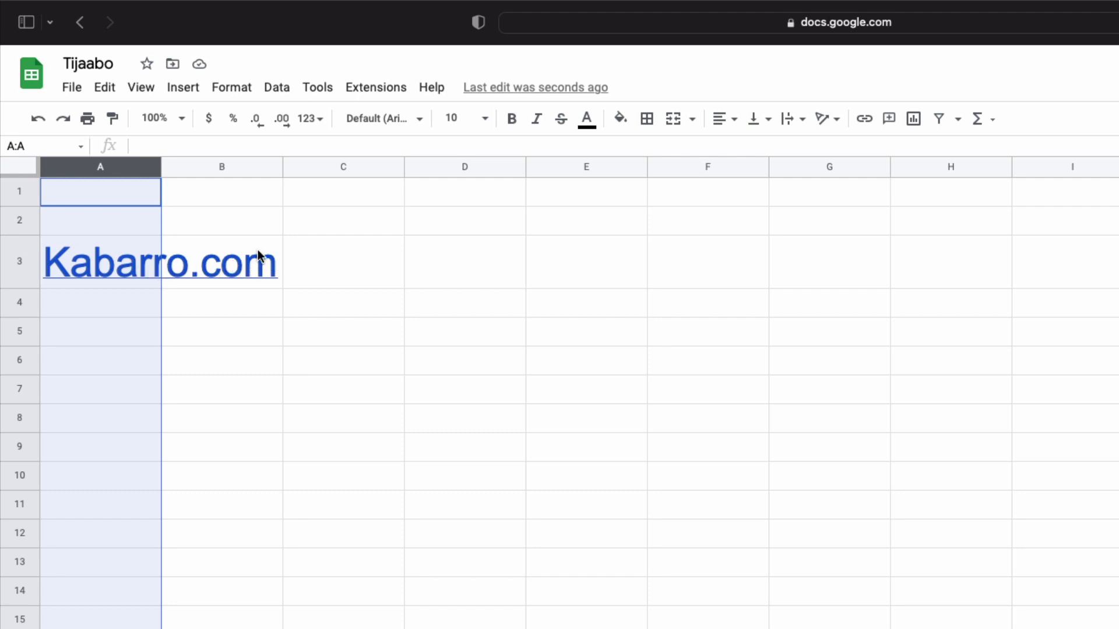
{"action": "left_click", "coordinate": [219, 243]}
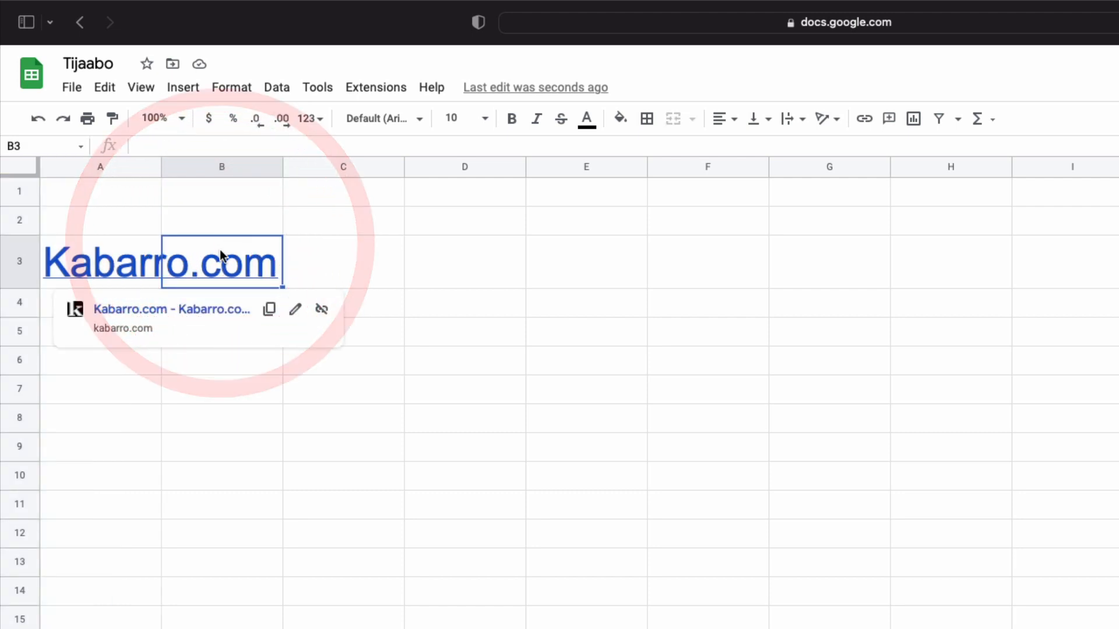
{"action": "left_click", "coordinate": [205, 474]}
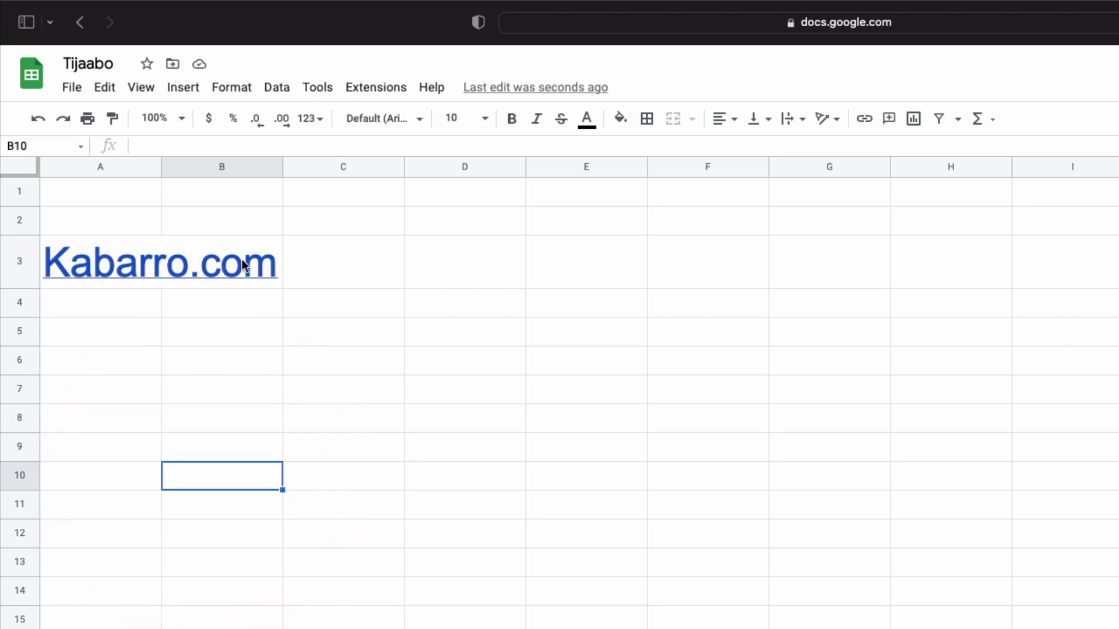
{"action": "left_click", "coordinate": [124, 170]}
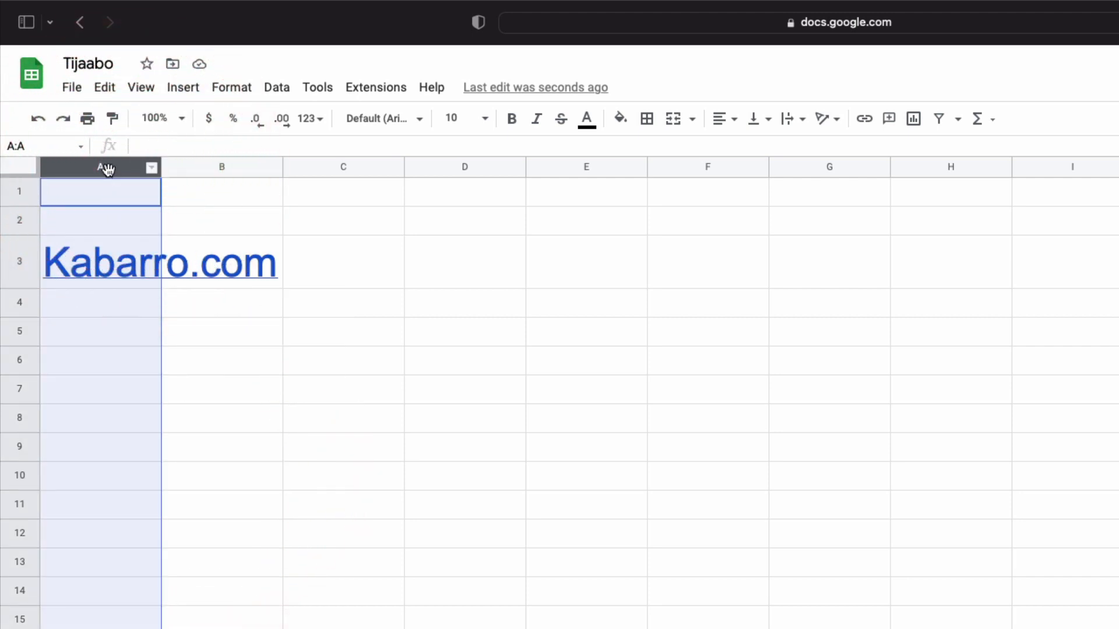
{"action": "double_click", "coordinate": [161, 166]}
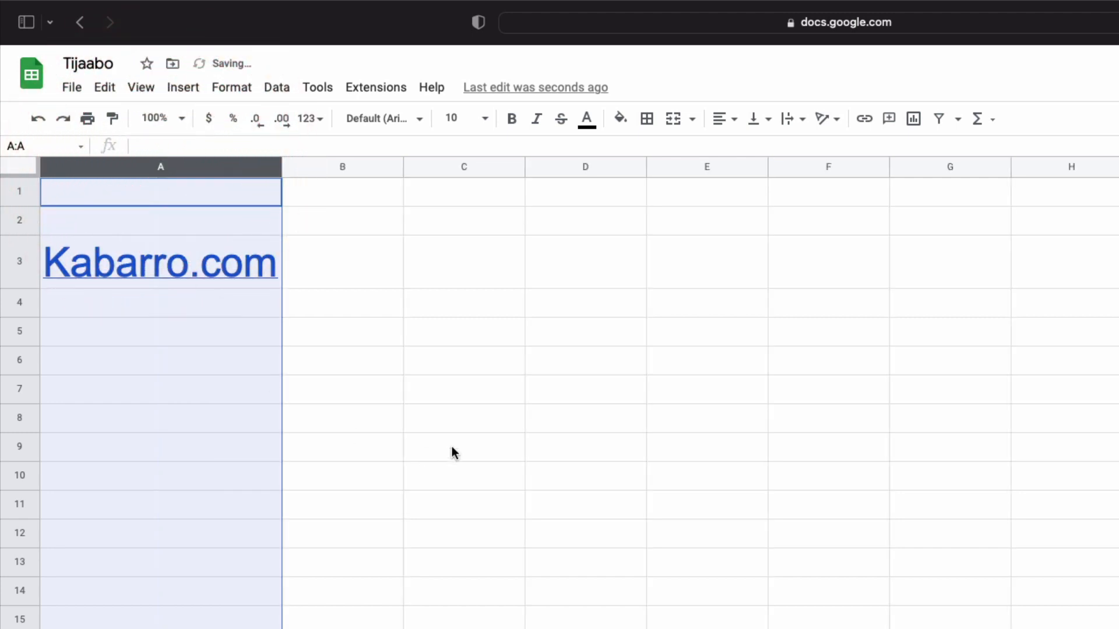
{"action": "left_click", "coordinate": [453, 446]}
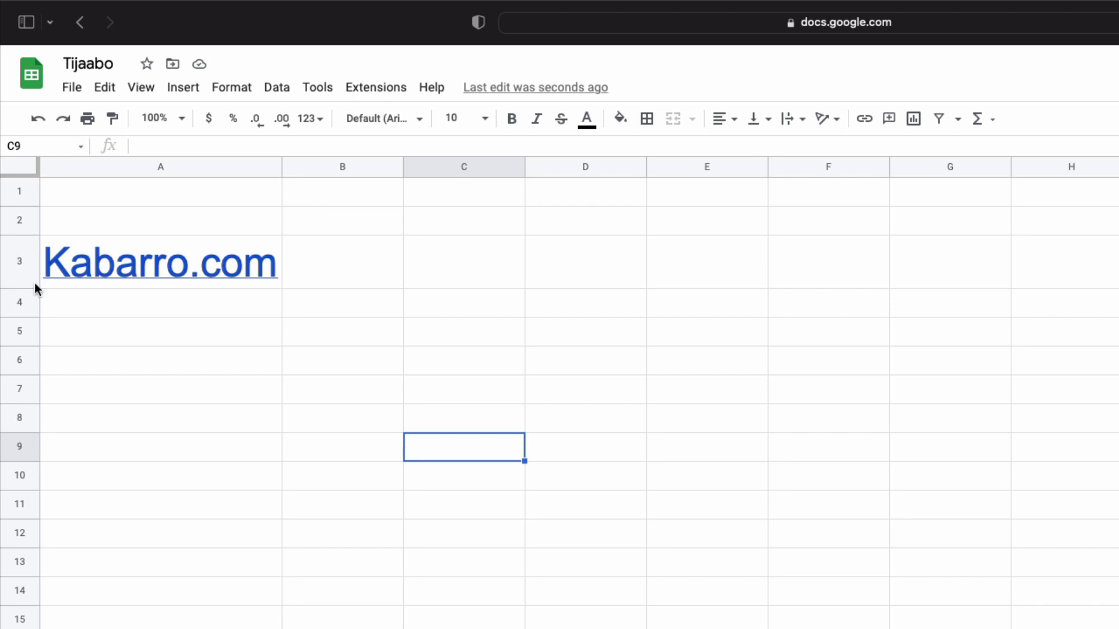
Step: Change the text colour of Kabarro.com in cell A3 to bright green
{"action": "mouse_move", "coordinate": [285, 264]}
{"action": "mouse_move", "coordinate": [157, 273]}
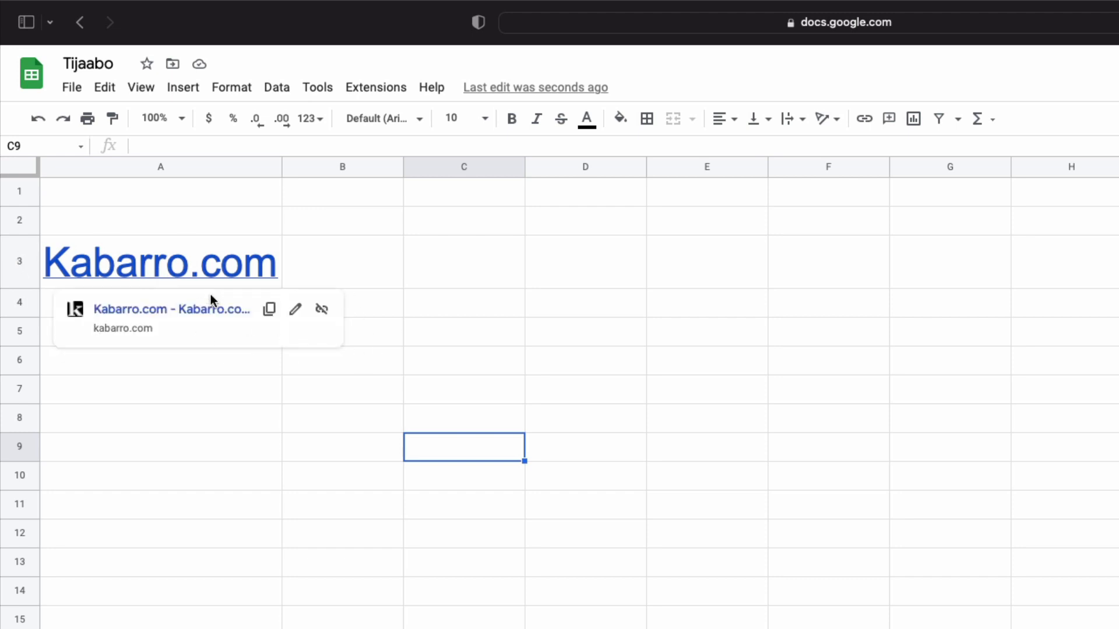
{"action": "left_click", "coordinate": [190, 432]}
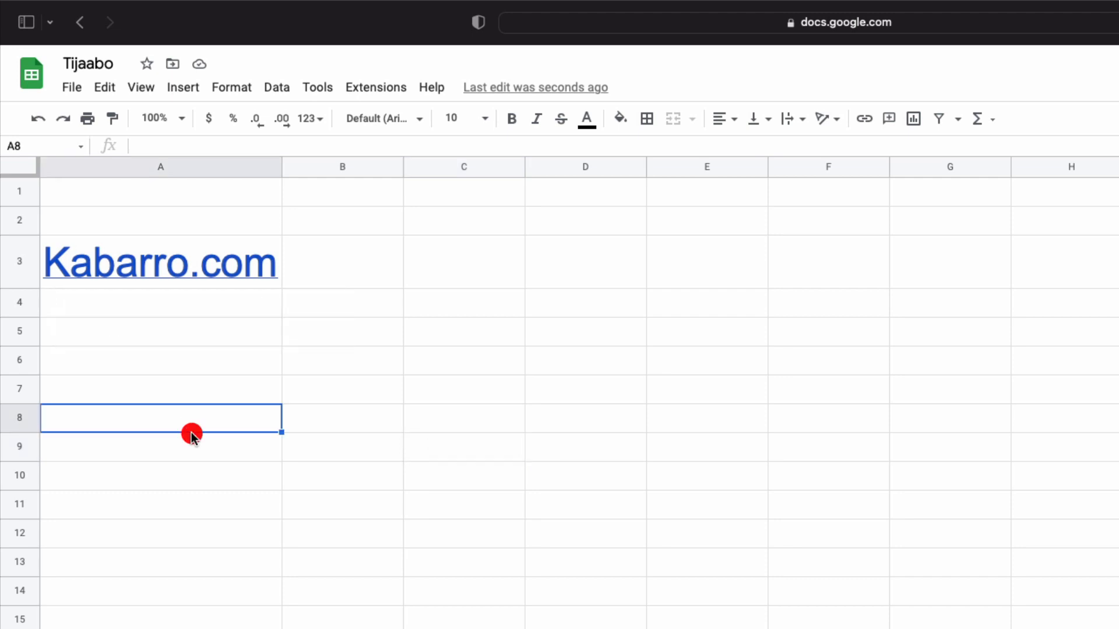
{"action": "left_click", "coordinate": [152, 278]}
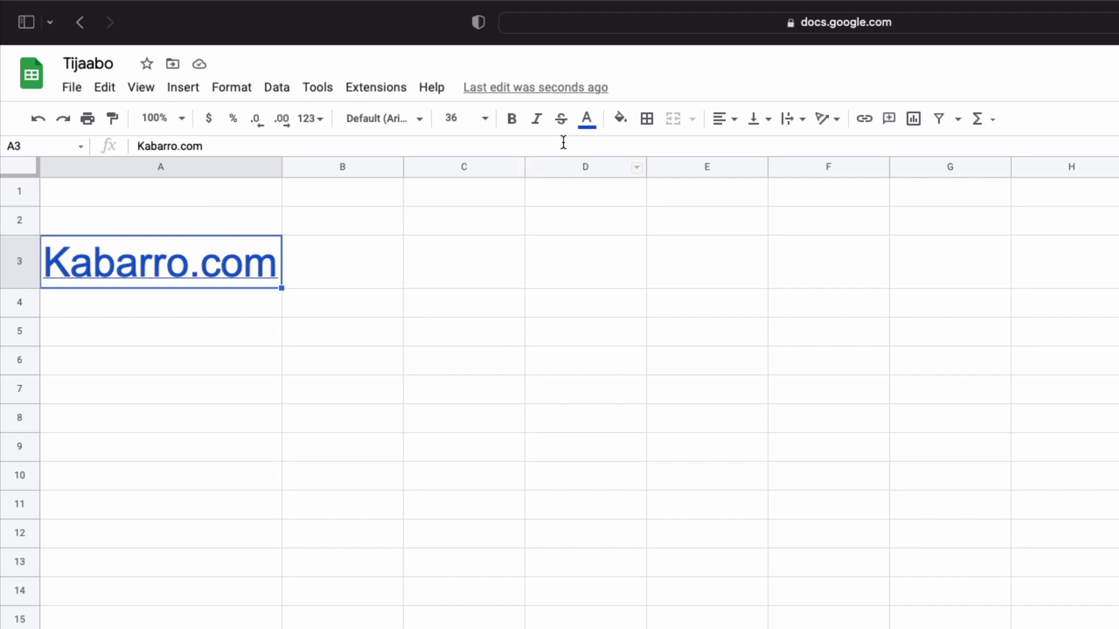
{"action": "left_click", "coordinate": [586, 120]}
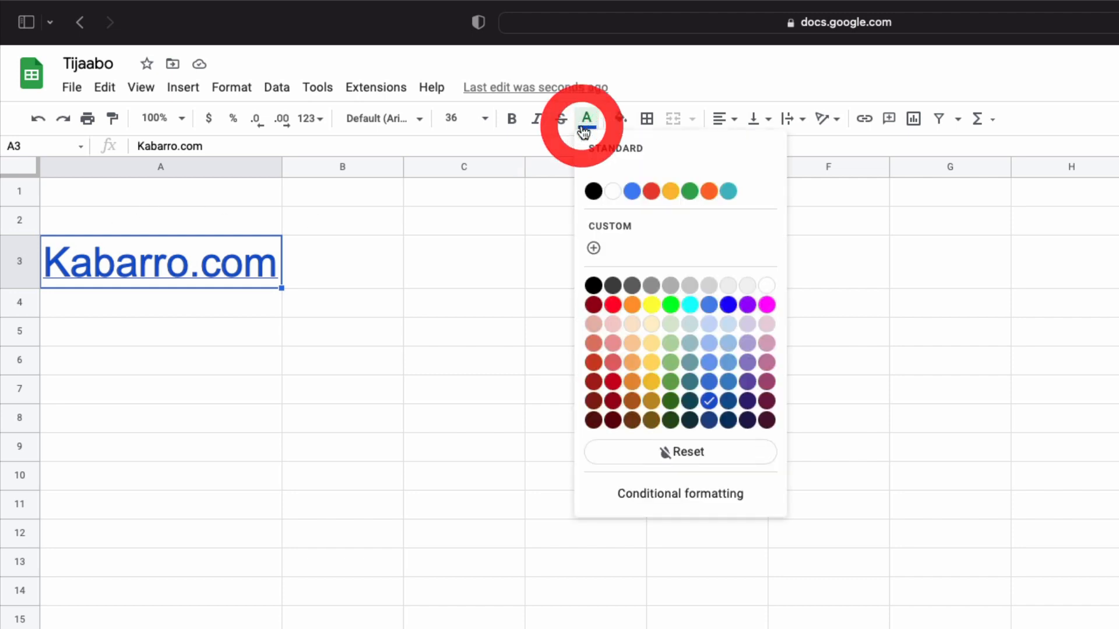
{"action": "left_click", "coordinate": [670, 305]}
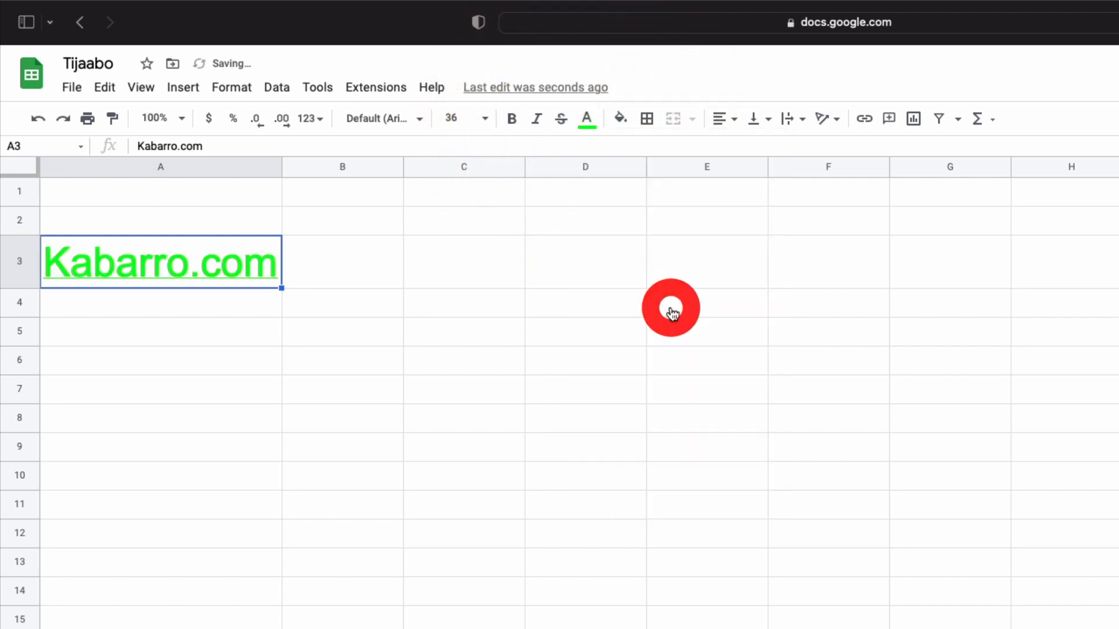
Step: Change the text colour of Kabarro.com in cell A3 to black
{"action": "left_click", "coordinate": [586, 120]}
{"action": "left_click", "coordinate": [593, 193]}
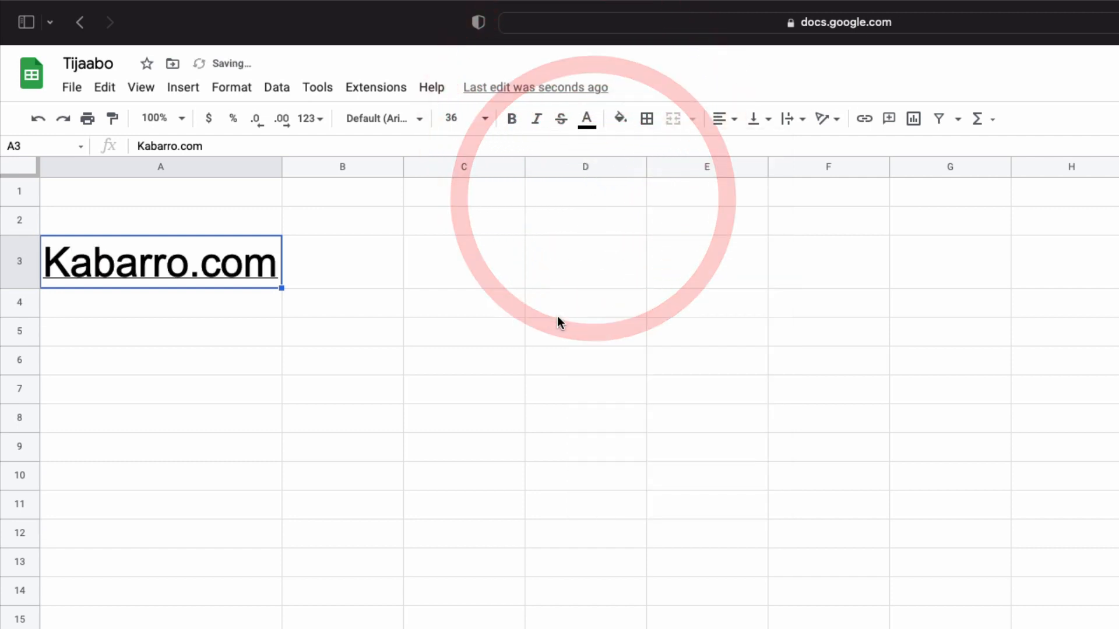
{"action": "left_click", "coordinate": [559, 311]}
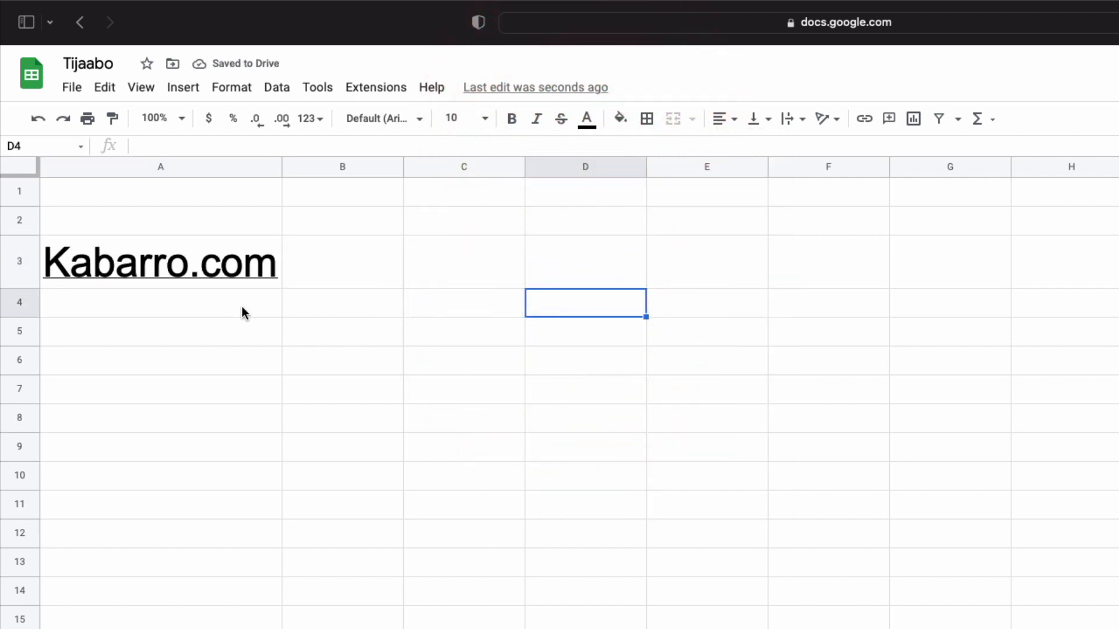
Step: Make the Kabarro.com text in cell A3 italic and bold
{"action": "left_click", "coordinate": [229, 279]}
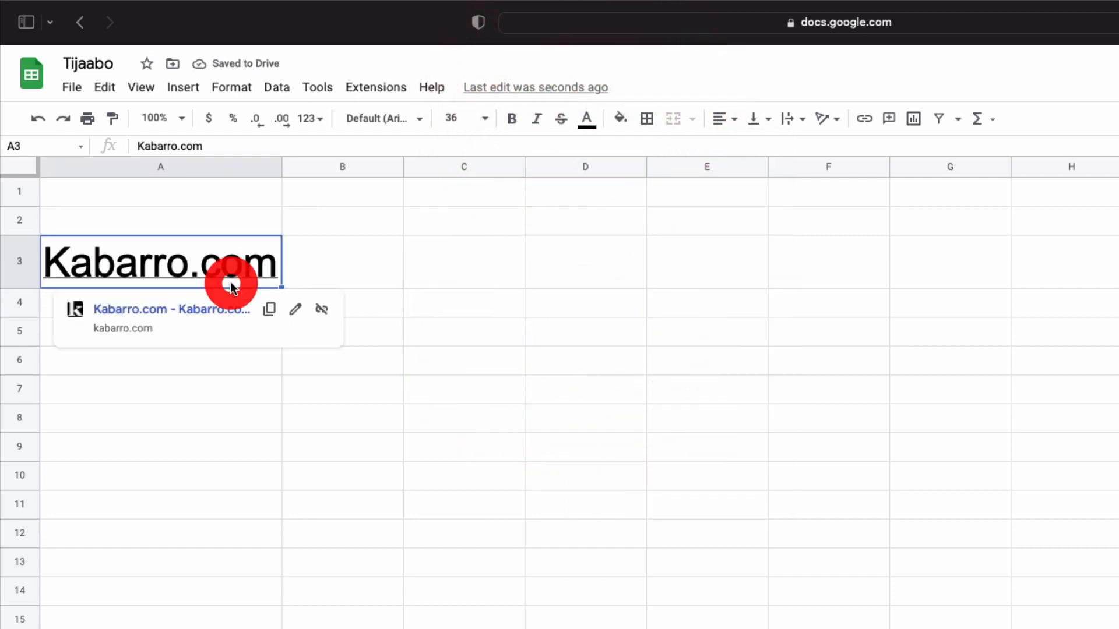
{"action": "left_click", "coordinate": [537, 122]}
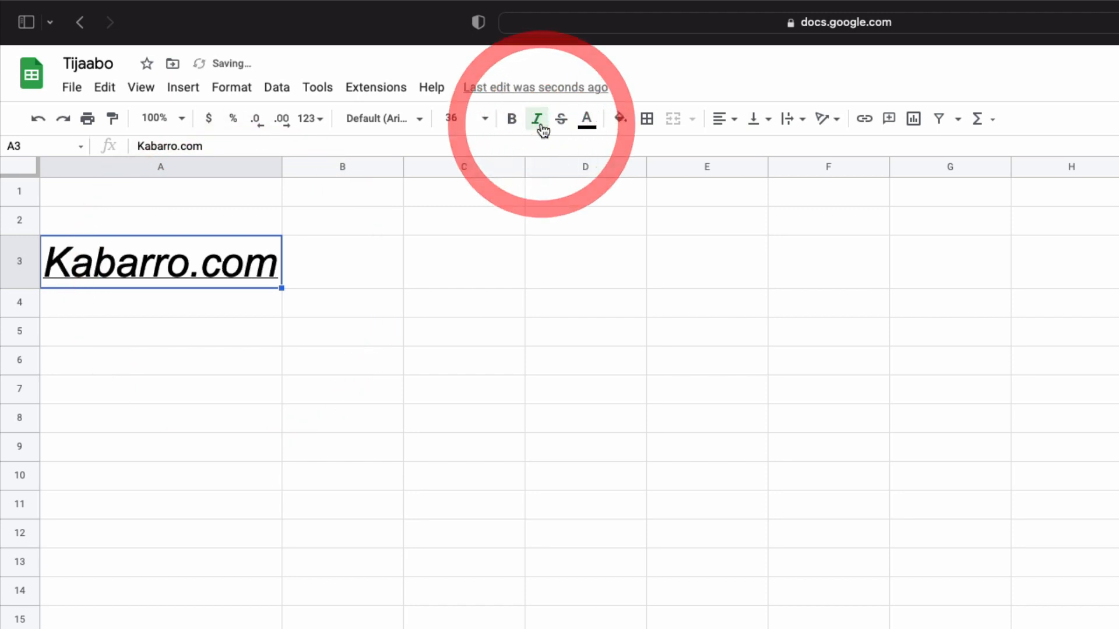
{"action": "left_click", "coordinate": [510, 121]}
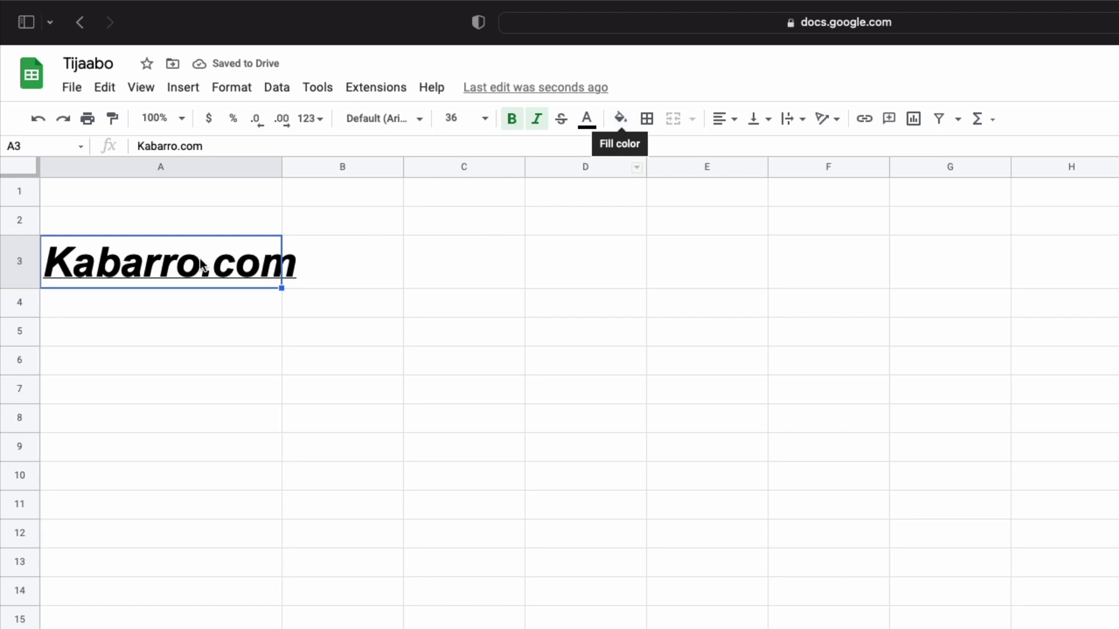
Step: Fill cell A3 with black and set its Kabarro.com text colour to white
{"action": "left_click", "coordinate": [620, 119]}
{"action": "left_click", "coordinate": [628, 187]}
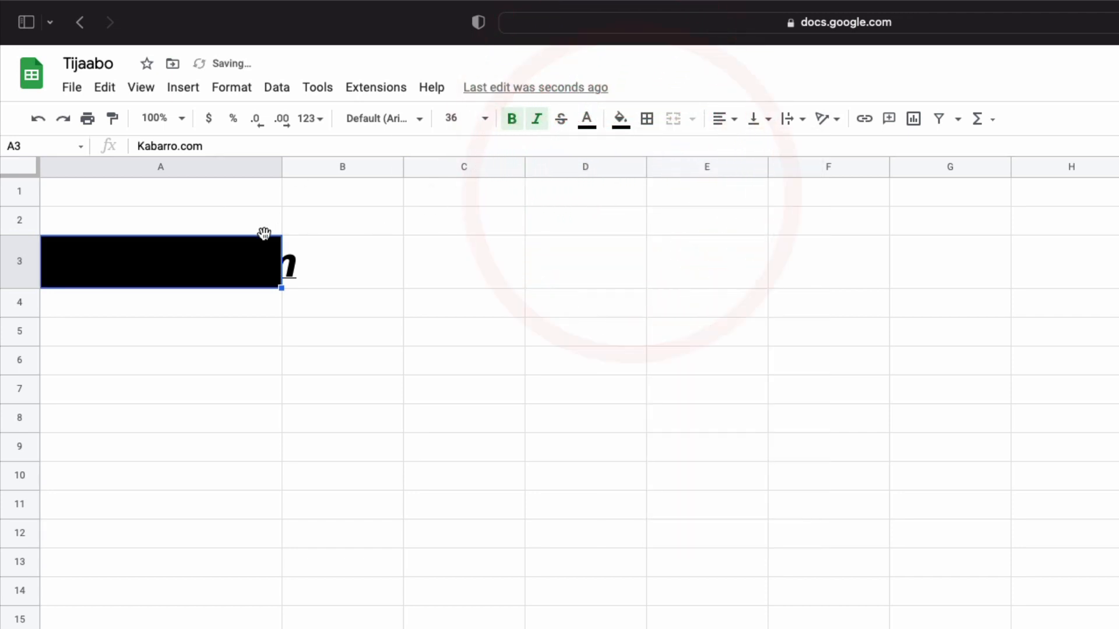
{"action": "left_click", "coordinate": [586, 118]}
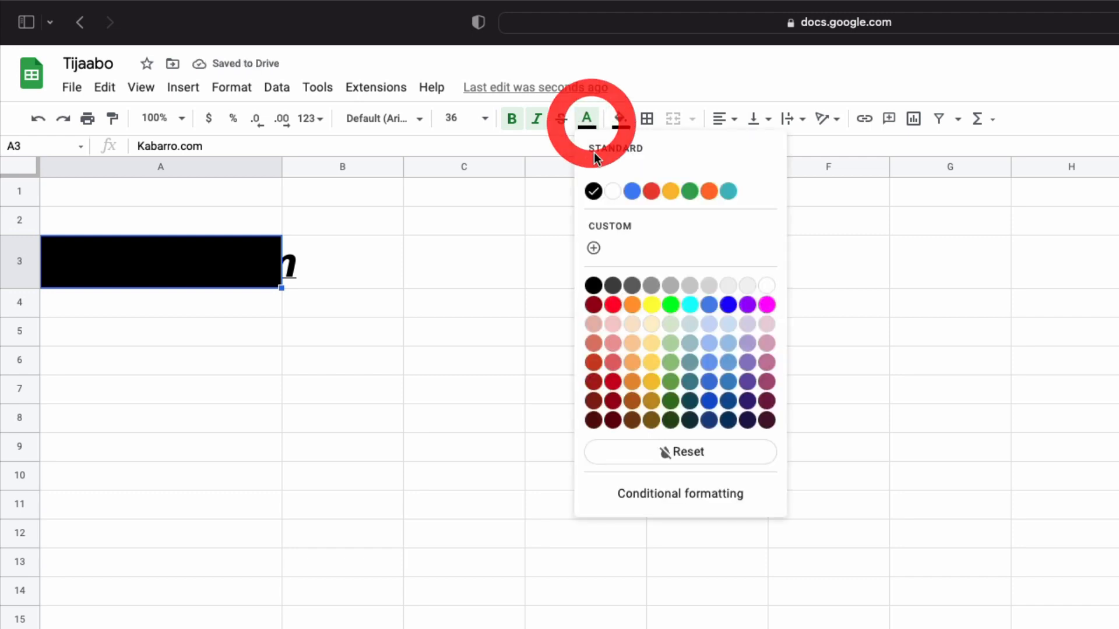
{"action": "left_click", "coordinate": [606, 188]}
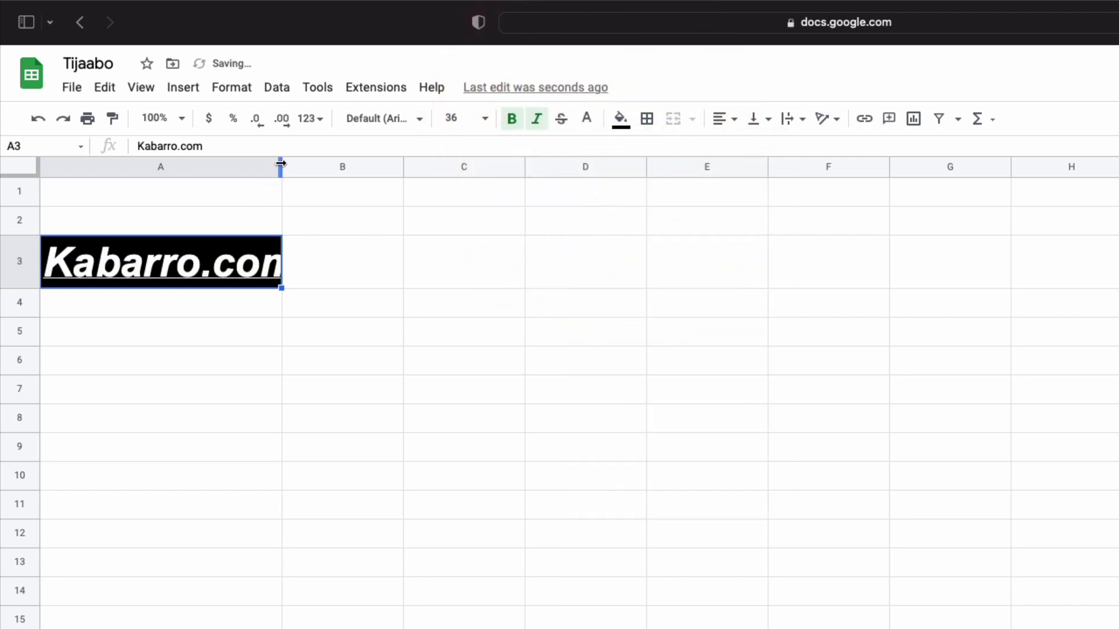
Step: Widen column A slightly so the bold Kabarro.com text fits inside cell A3
{"action": "left_click_drag", "start_coordinate": [280, 164], "coordinate": [300, 165]}
{"action": "left_click", "coordinate": [360, 345]}
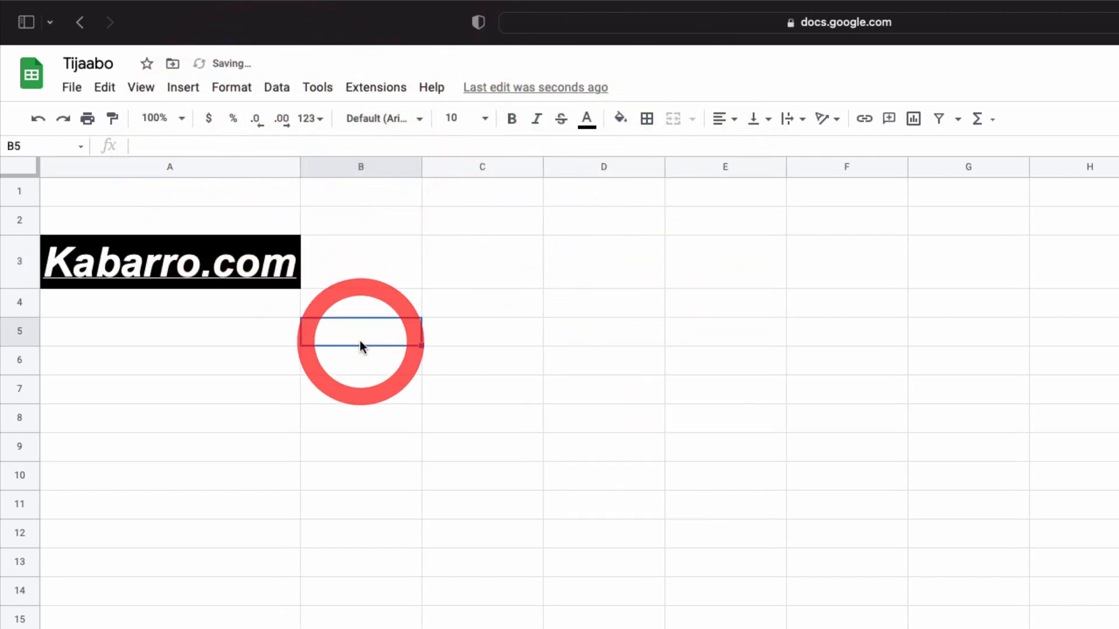
{"action": "left_click", "coordinate": [244, 401]}
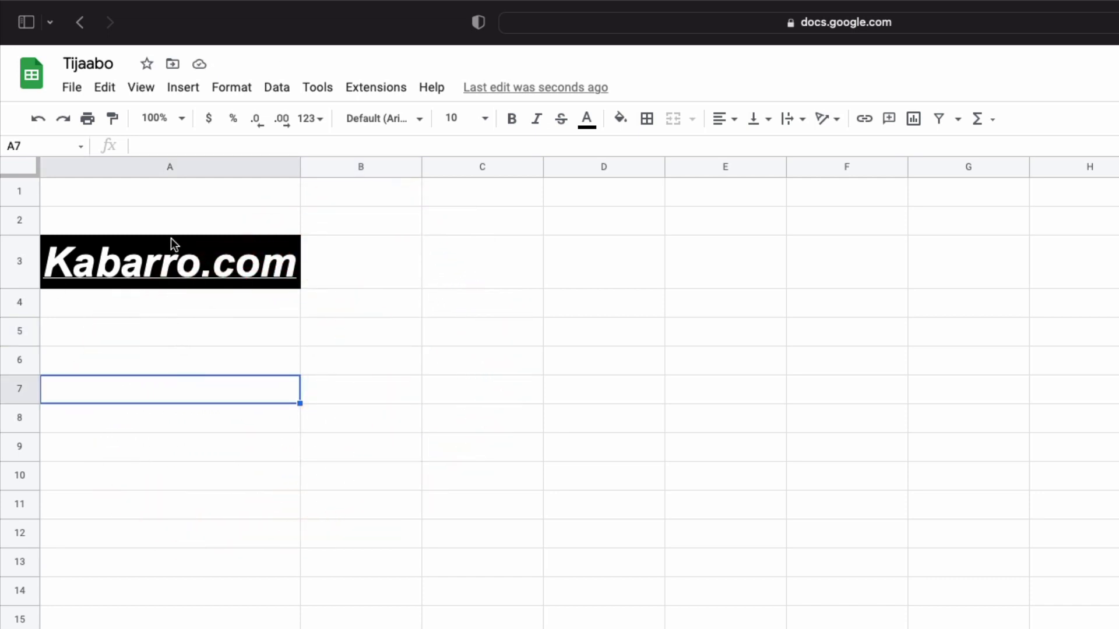
{"action": "left_click", "coordinate": [166, 294]}
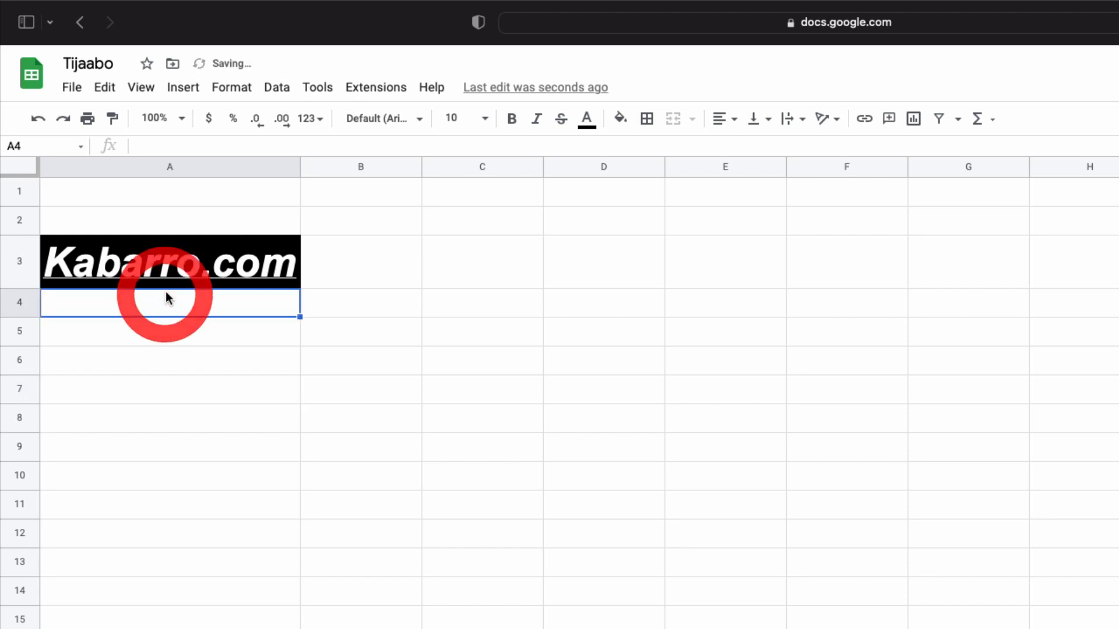
{"action": "left_click", "coordinate": [216, 259]}
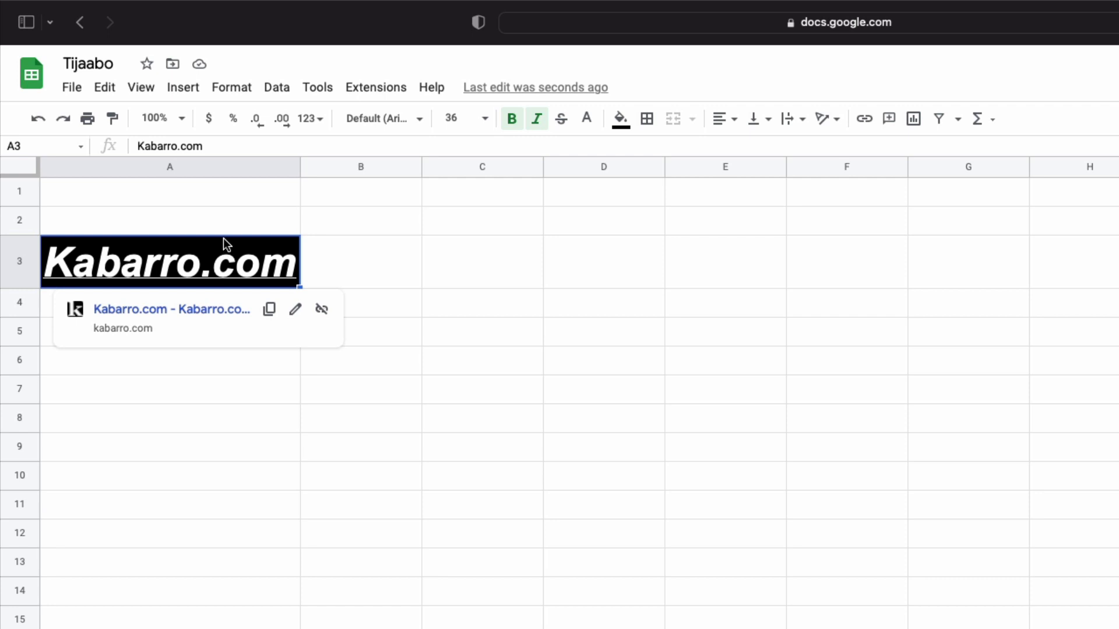
{"action": "left_click", "coordinate": [217, 449]}
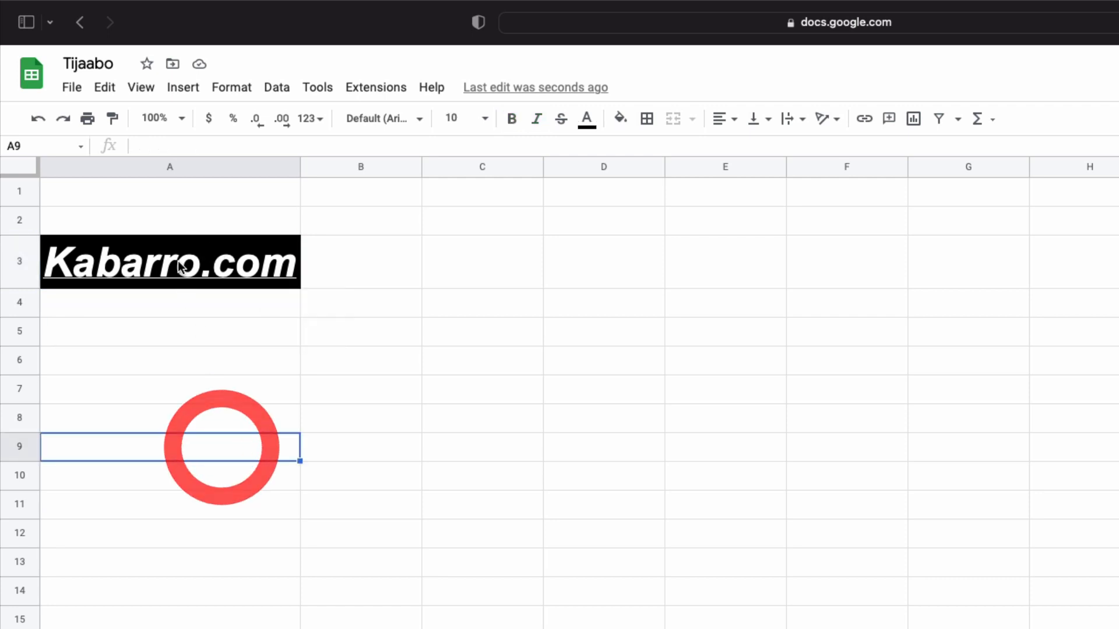
Step: Copy the formatted Kabarro.com cell A3 and paste it into cell E3
{"action": "left_click", "coordinate": [209, 247]}
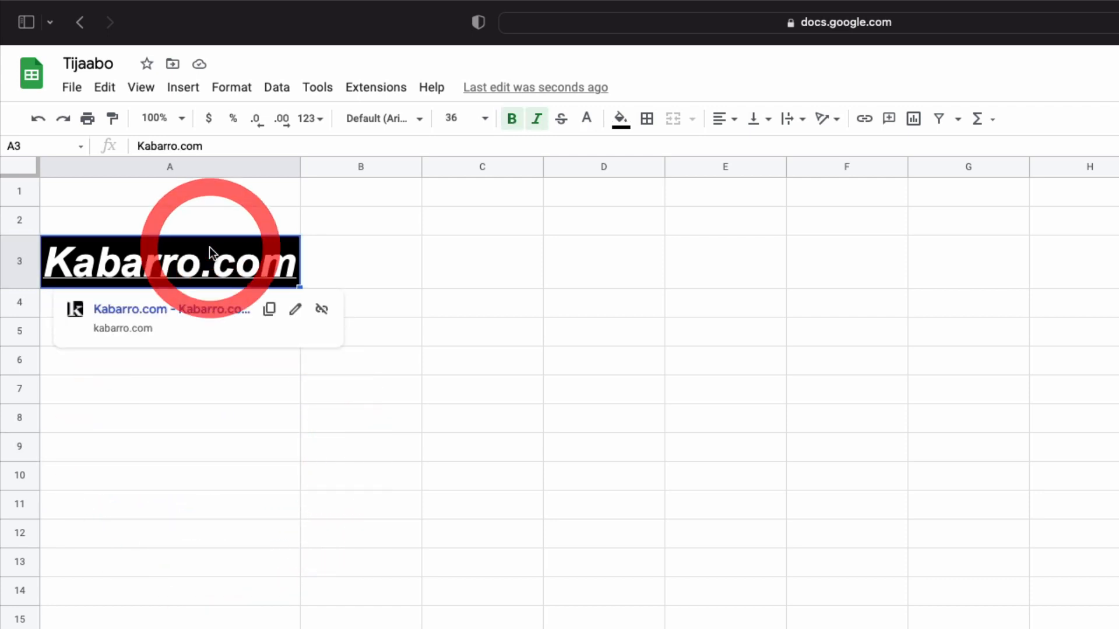
{"action": "left_click", "coordinate": [106, 89]}
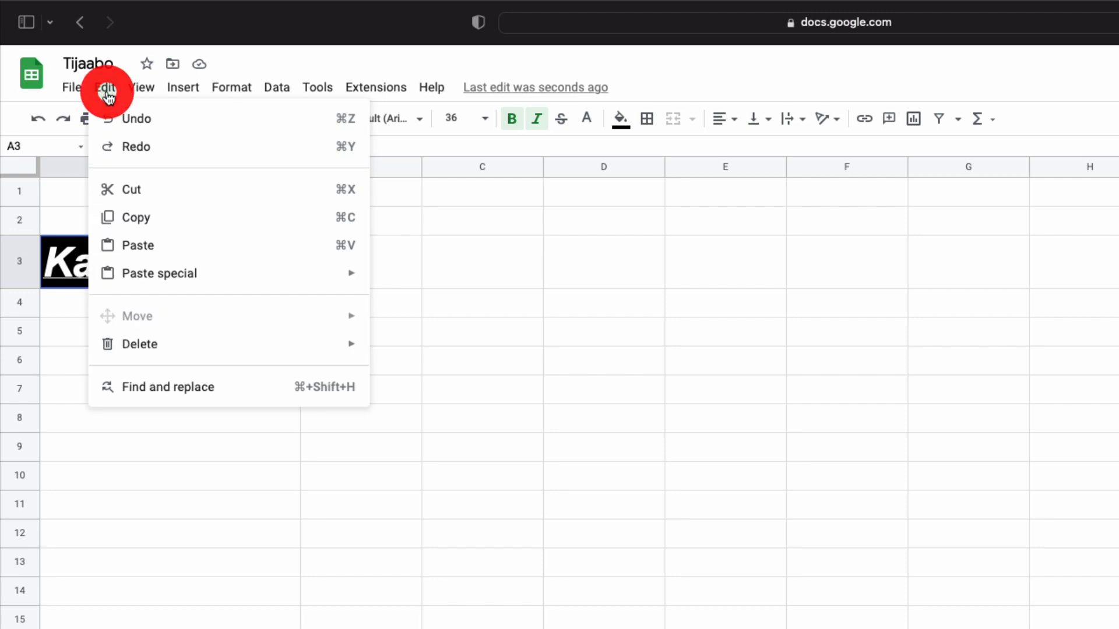
{"action": "left_click", "coordinate": [146, 216]}
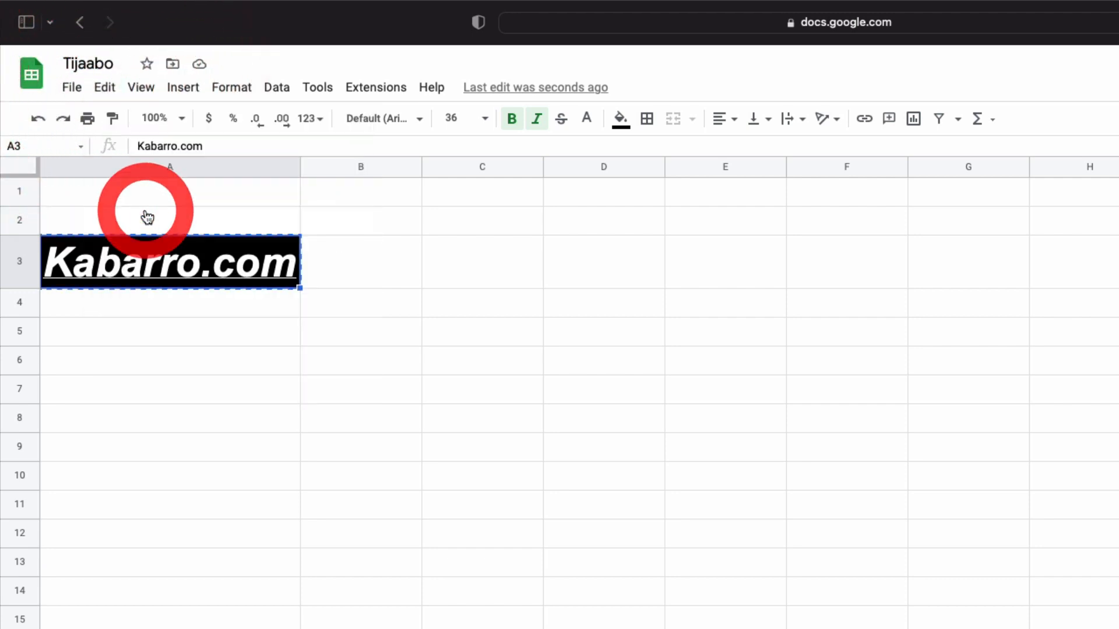
{"action": "left_click", "coordinate": [699, 265]}
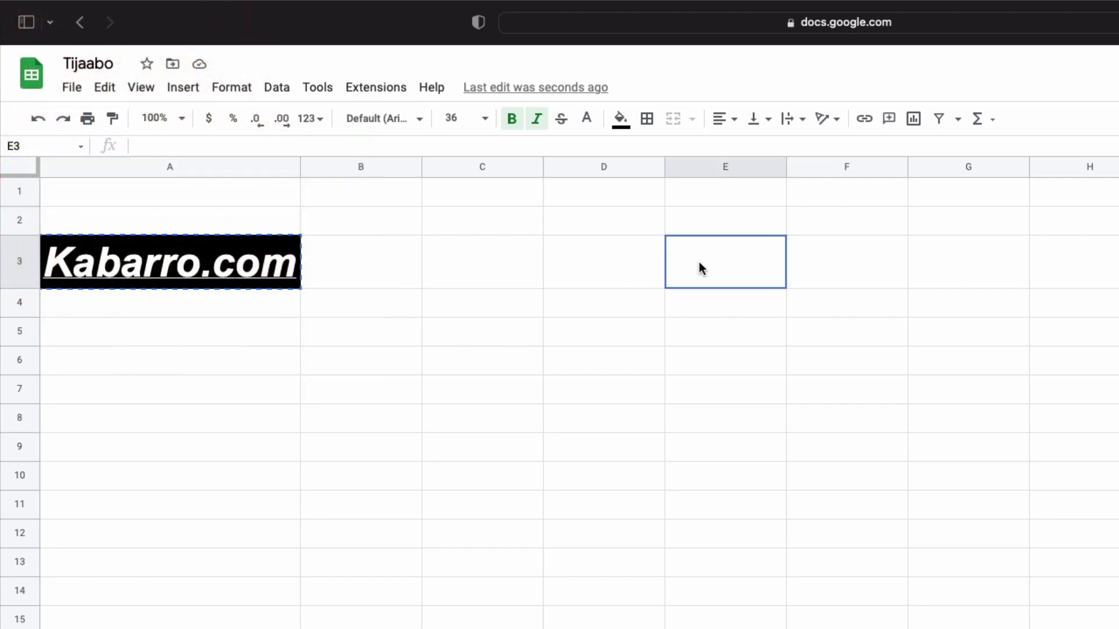
{"action": "left_click", "coordinate": [108, 89]}
{"action": "left_click", "coordinate": [143, 249]}
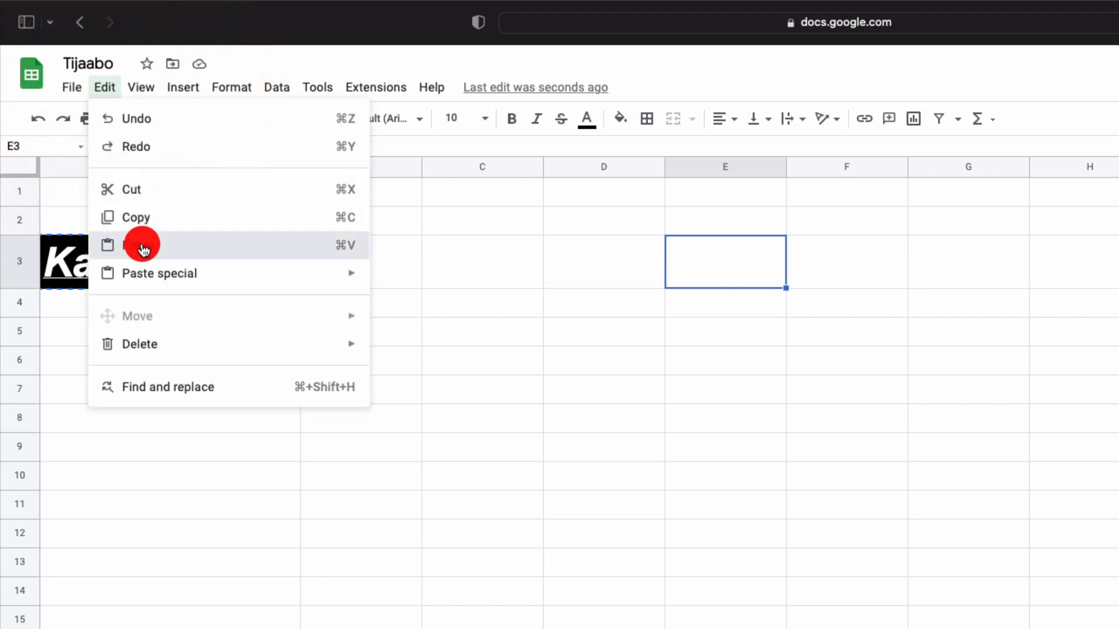
{"action": "left_click", "coordinate": [759, 322]}
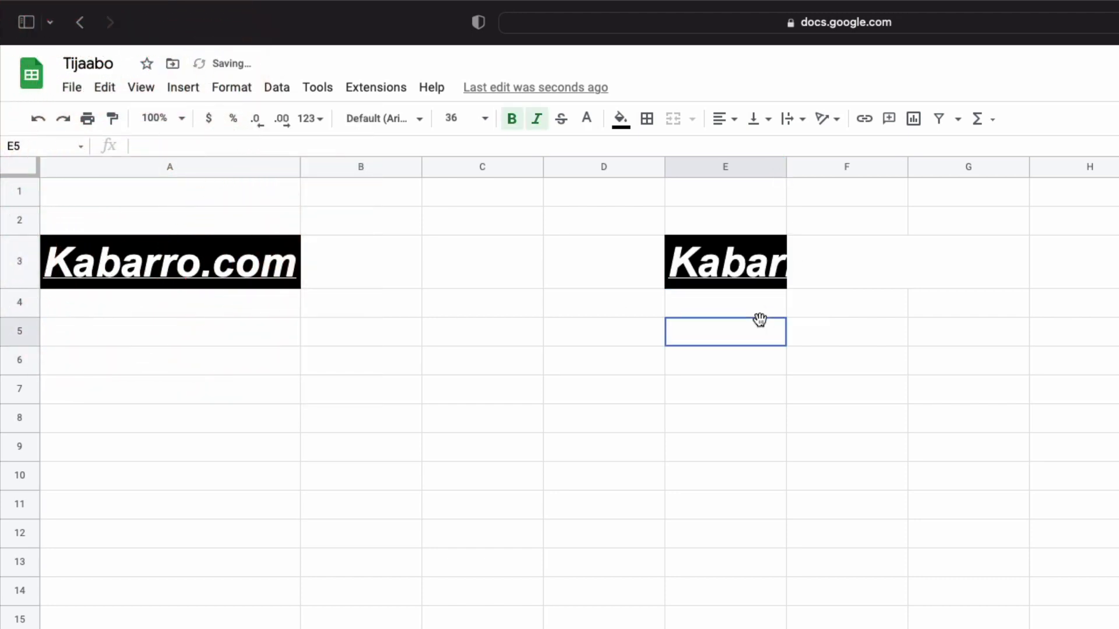
Step: Auto-fit the width of column E to the Kabarro.com text in cell E3
{"action": "left_click", "coordinate": [761, 170]}
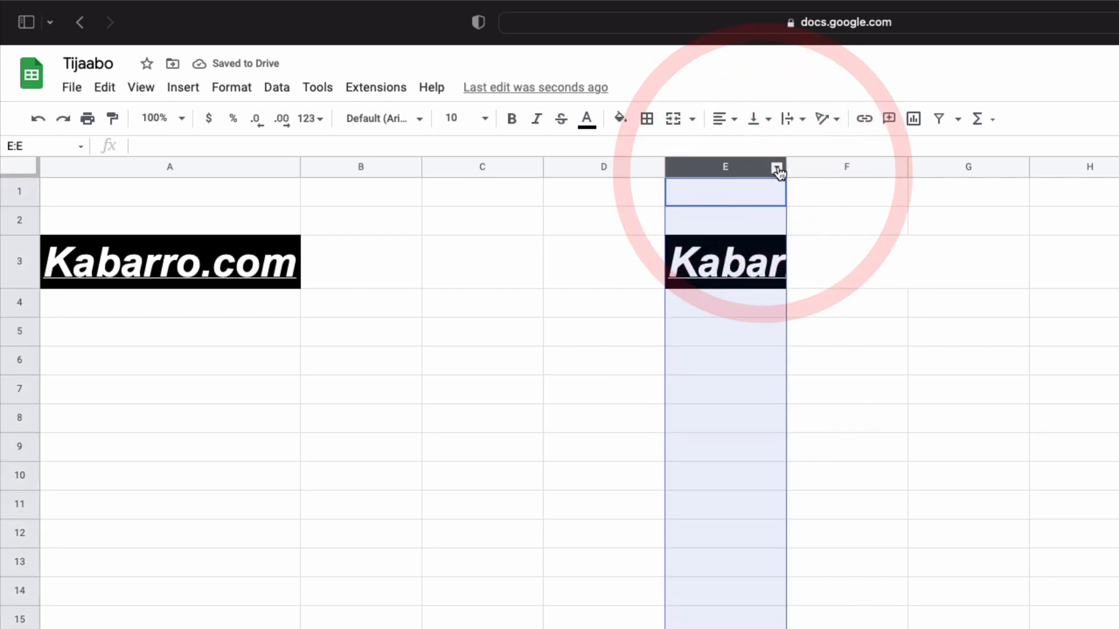
{"action": "double_click", "coordinate": [785, 164]}
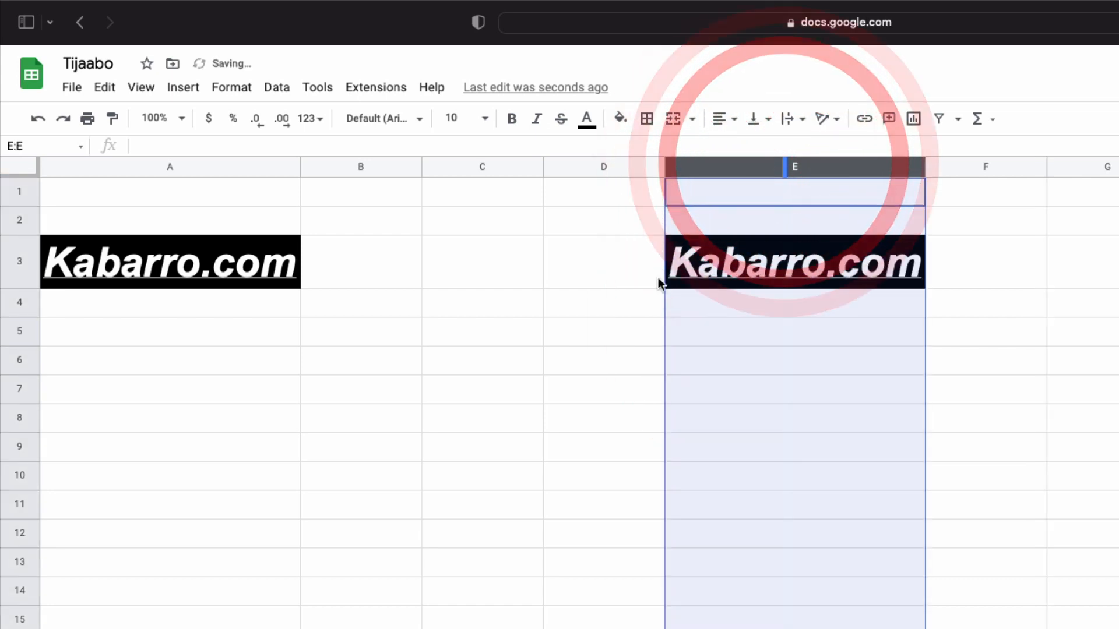
{"action": "left_click", "coordinate": [540, 455]}
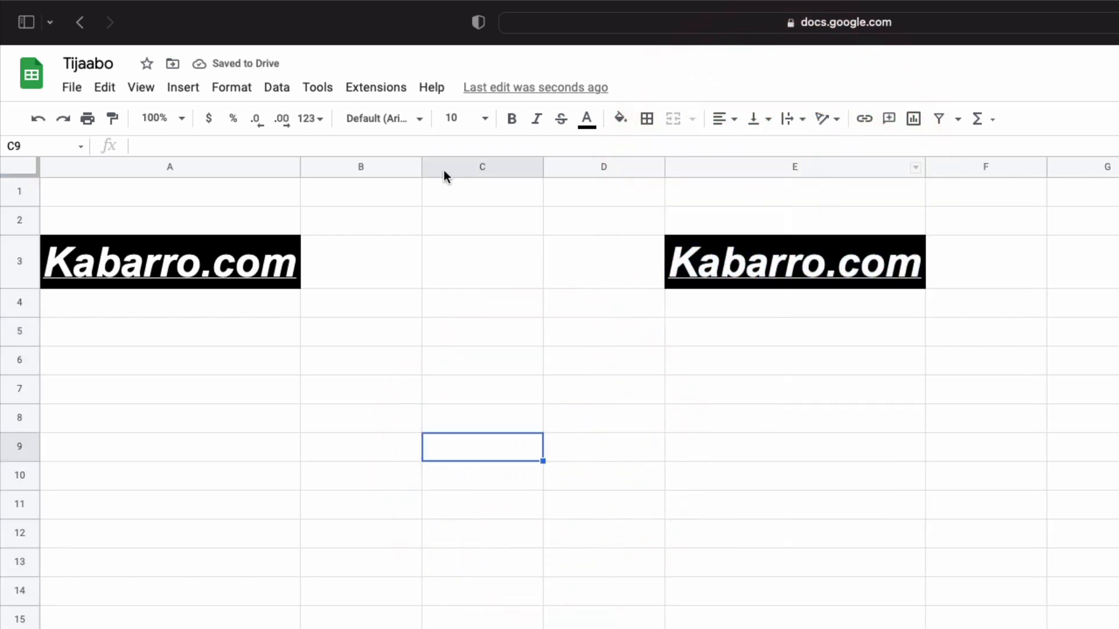
Step: Cut the Kabarro.com content from cell A3 and paste it into cell A8
{"action": "left_click", "coordinate": [261, 256]}
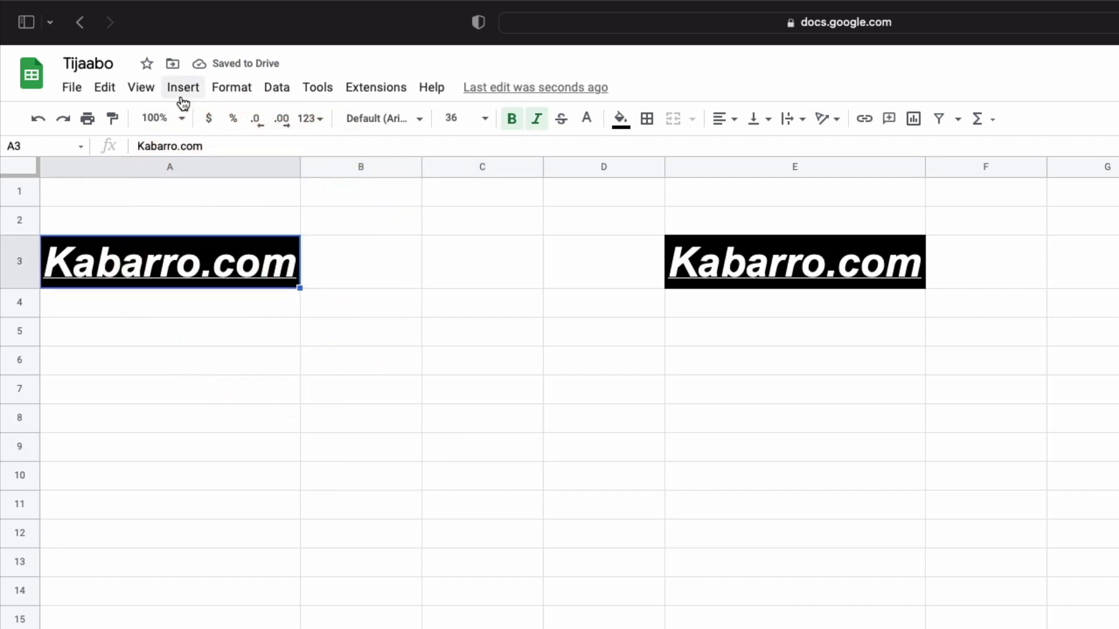
{"action": "left_click", "coordinate": [111, 97]}
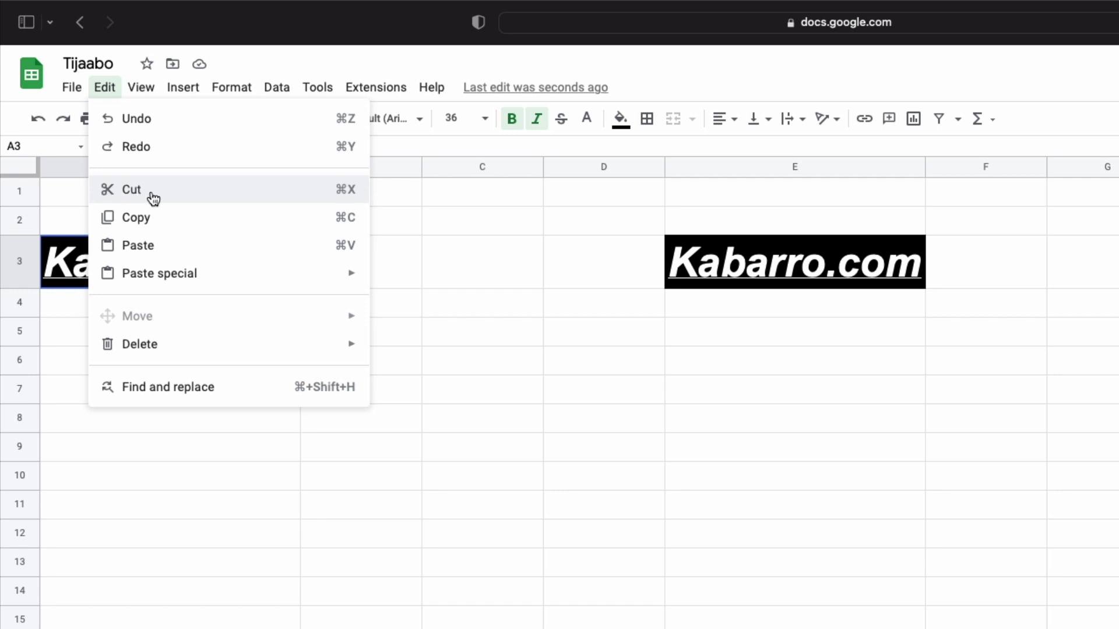
{"action": "left_click", "coordinate": [338, 194]}
{"action": "mouse_move", "coordinate": [249, 282]}
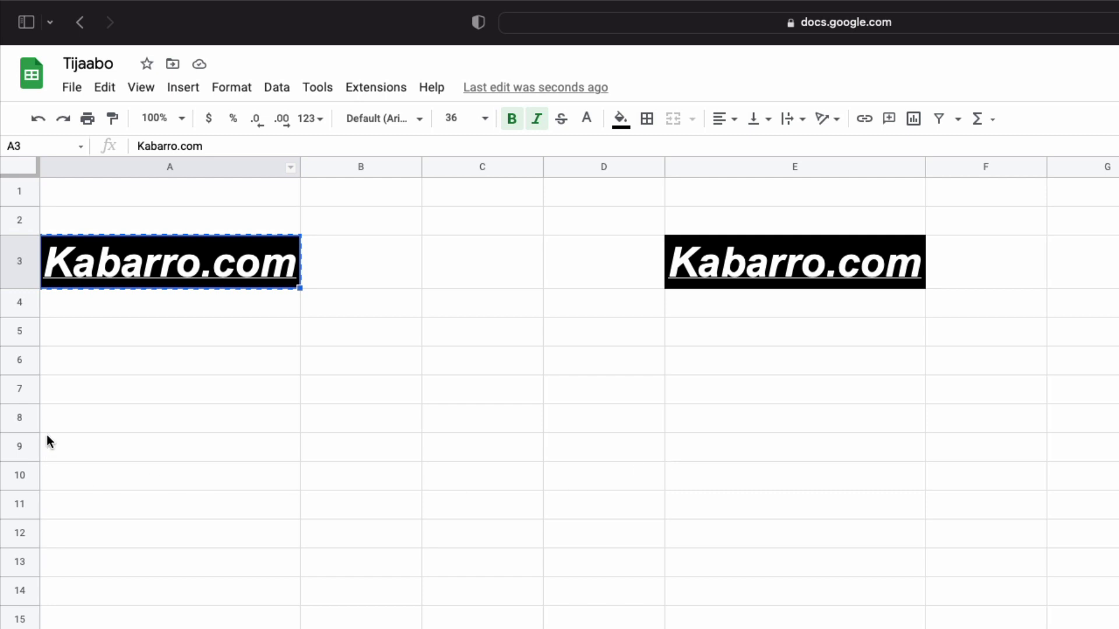
{"action": "left_click", "coordinate": [66, 421]}
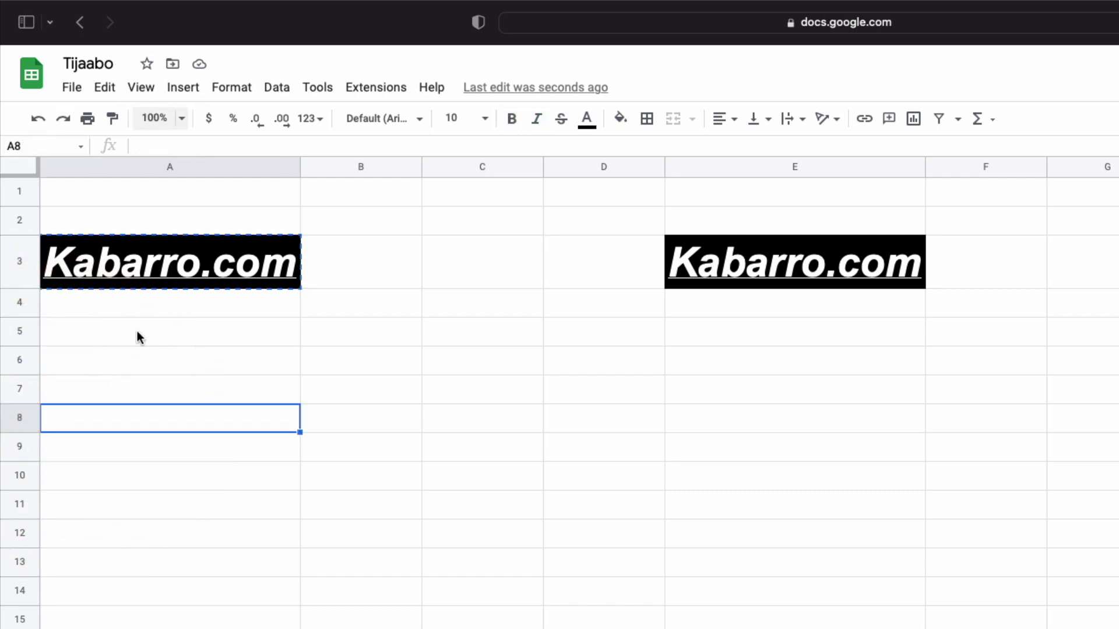
{"action": "left_click", "coordinate": [105, 87]}
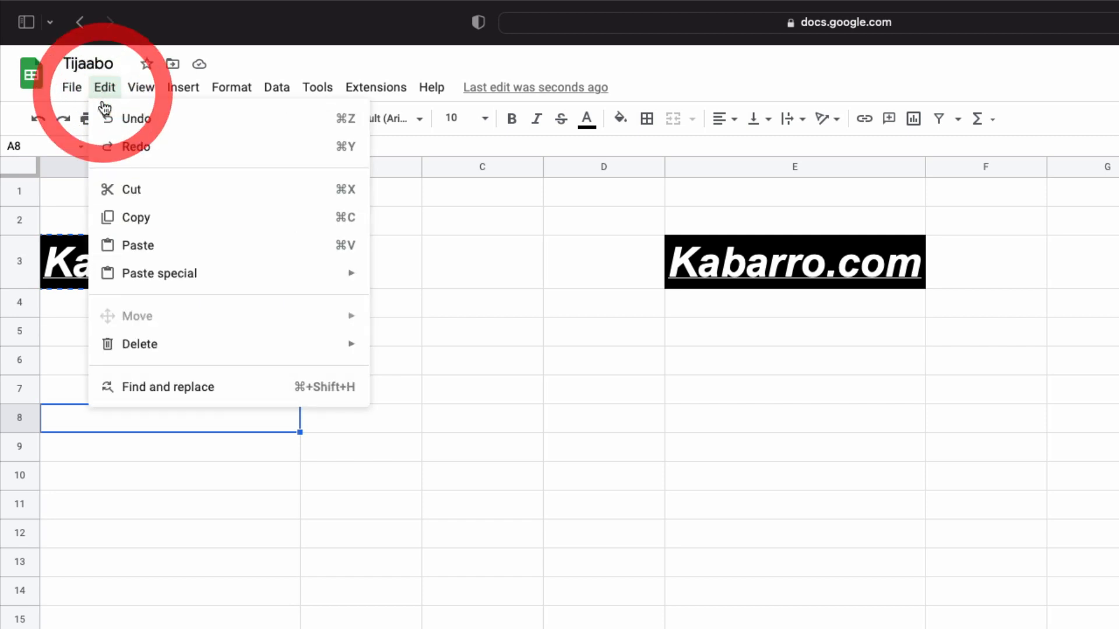
{"action": "left_click", "coordinate": [159, 247]}
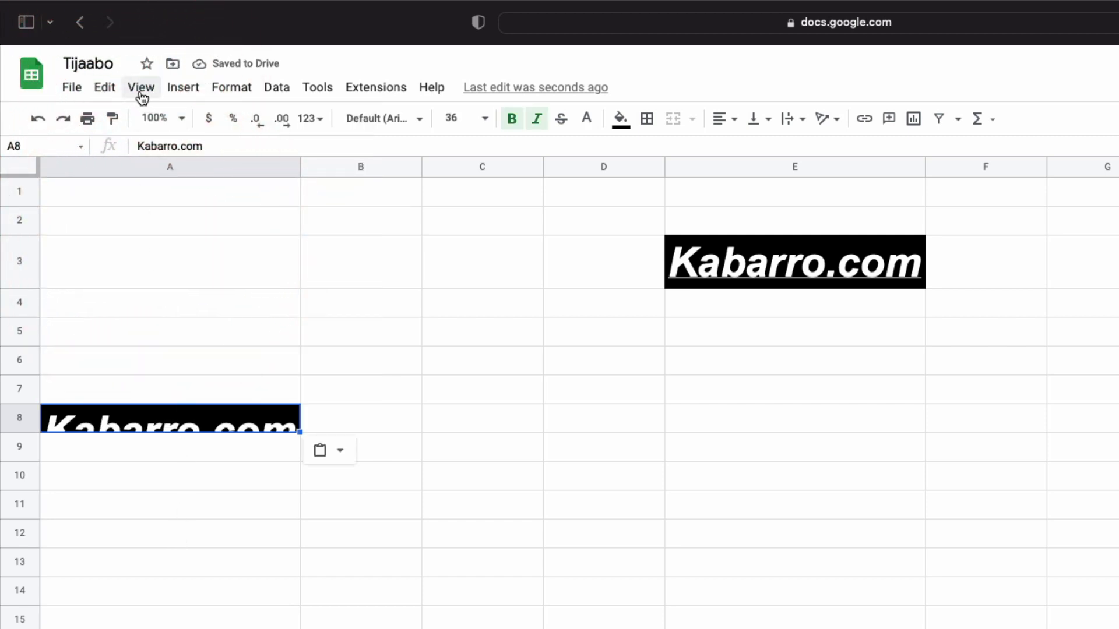
{"action": "left_click", "coordinate": [102, 90]}
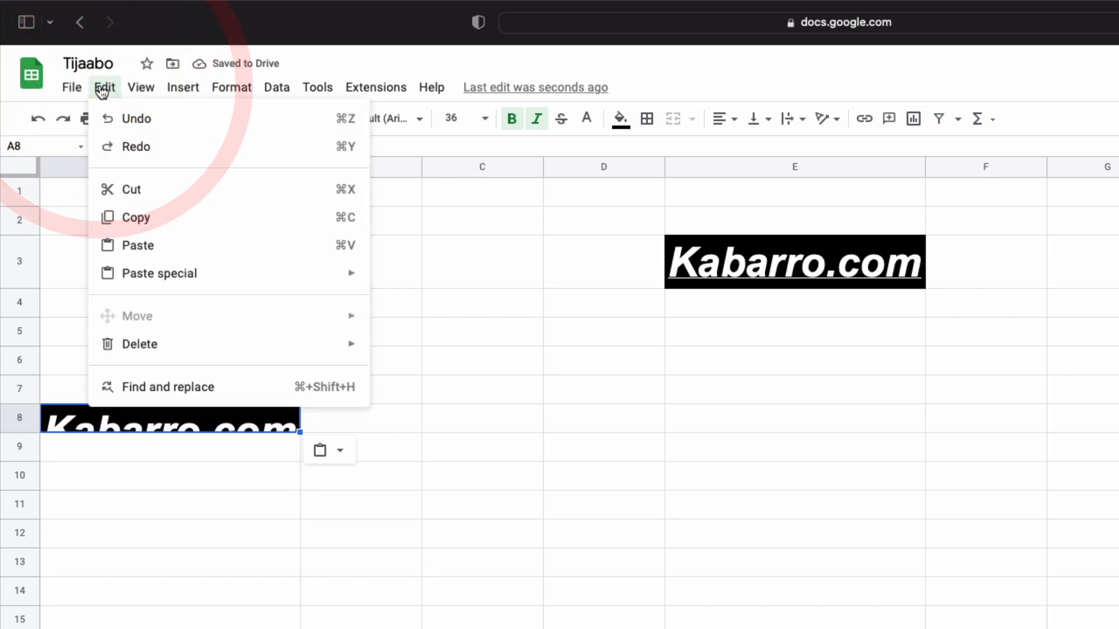
{"action": "left_click", "coordinate": [808, 255]}
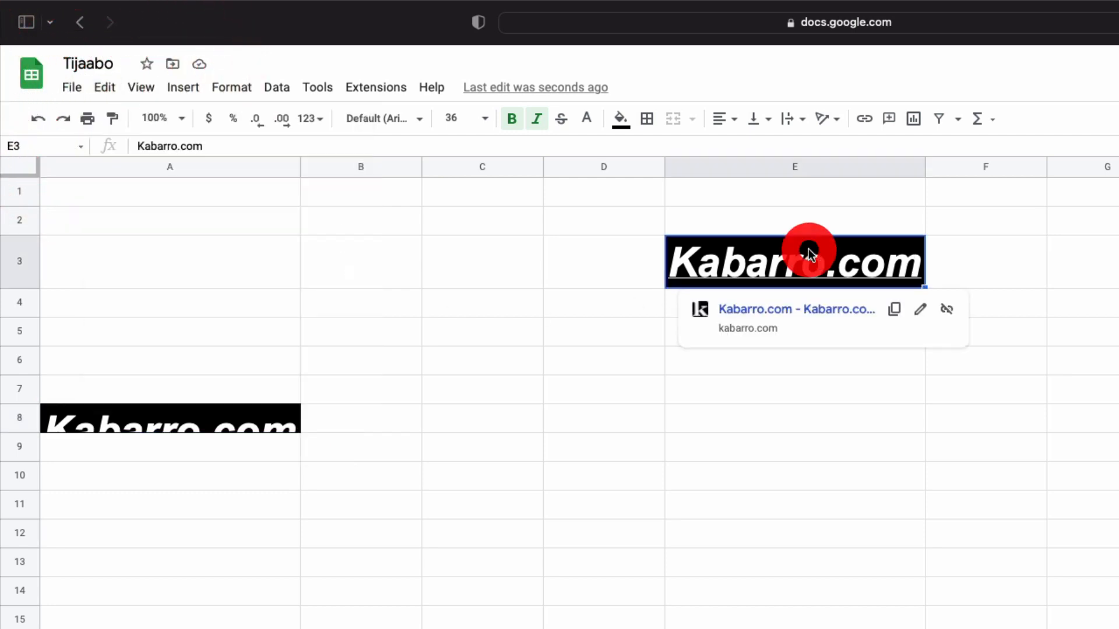
{"action": "right_click", "coordinate": [810, 255]}
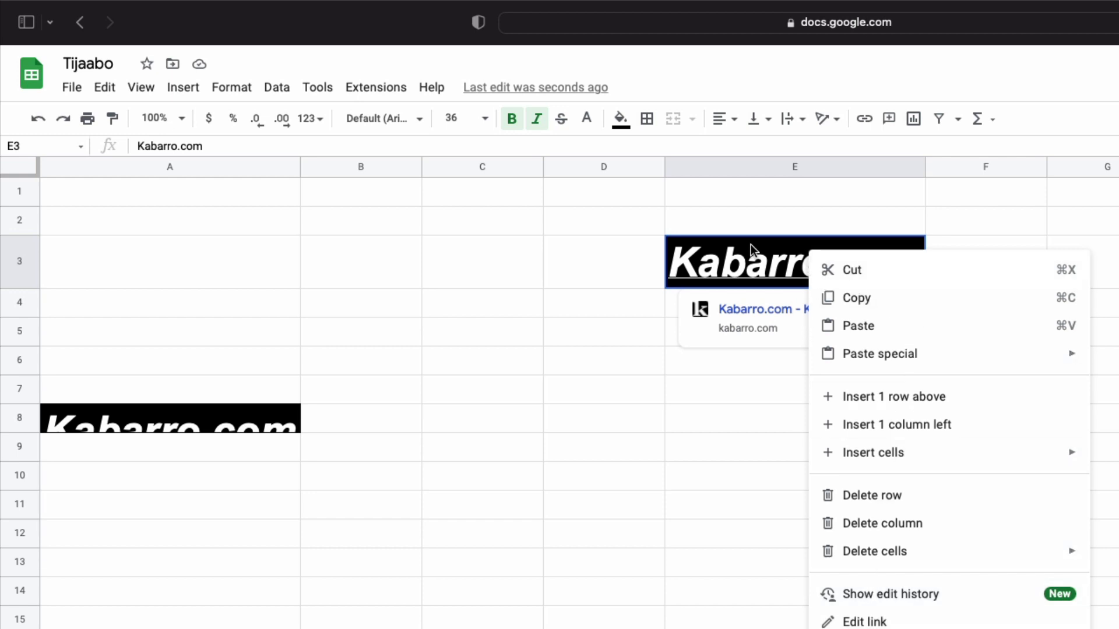
{"action": "left_click", "coordinate": [675, 515]}
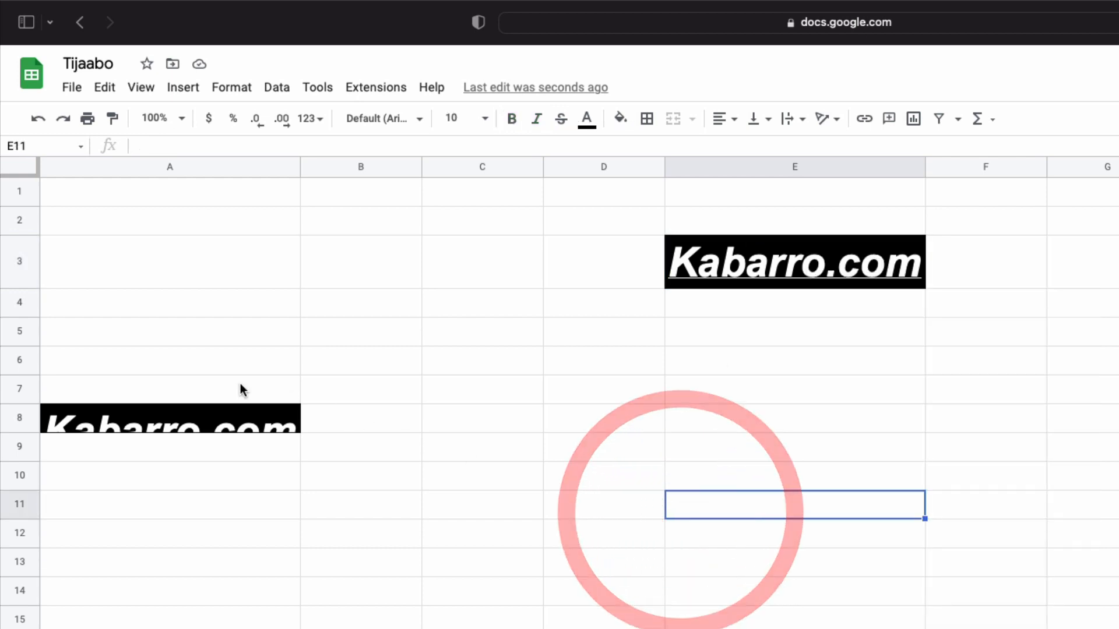
Step: Undo the move of Kabarro.com from cell A3 to cell A8
{"action": "left_click", "coordinate": [229, 414]}
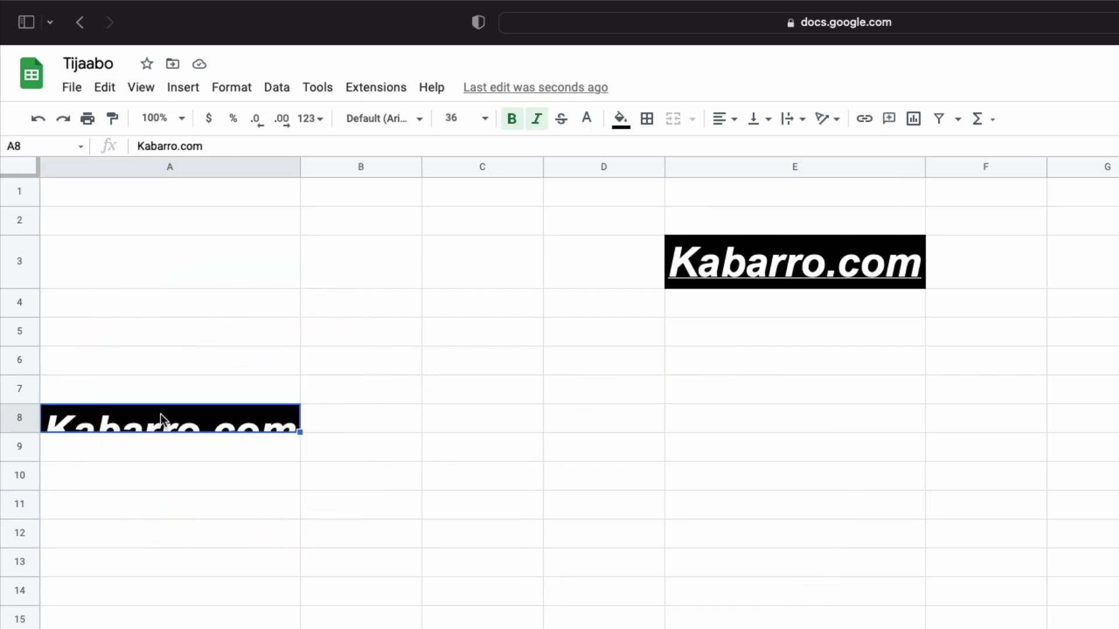
{"action": "mouse_move", "coordinate": [160, 414]}
{"action": "left_click", "coordinate": [39, 120]}
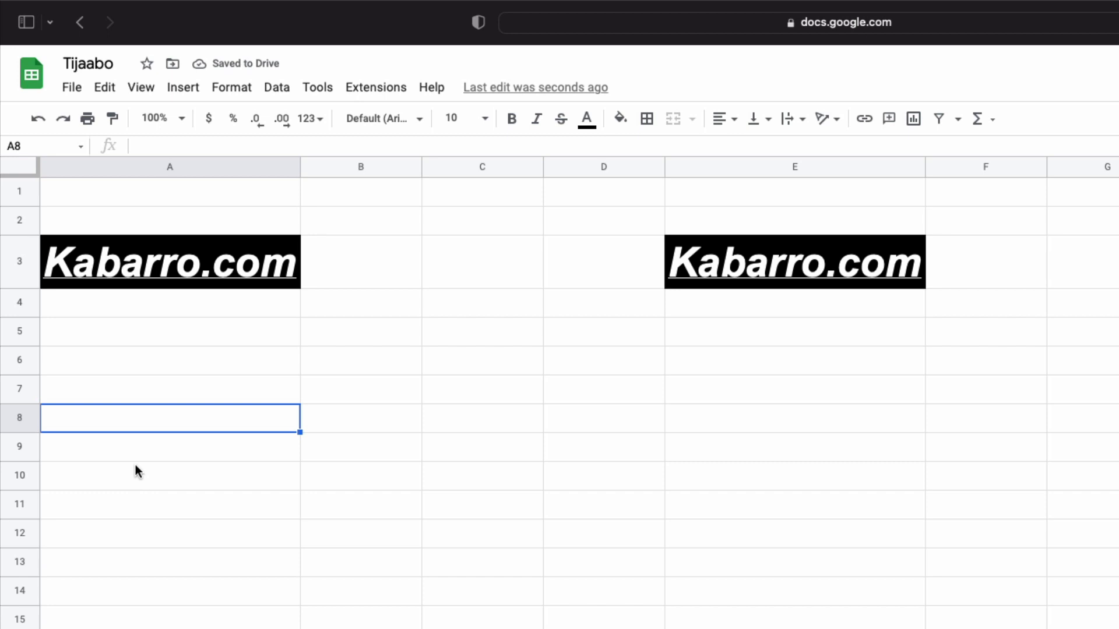
{"action": "left_click", "coordinate": [152, 506]}
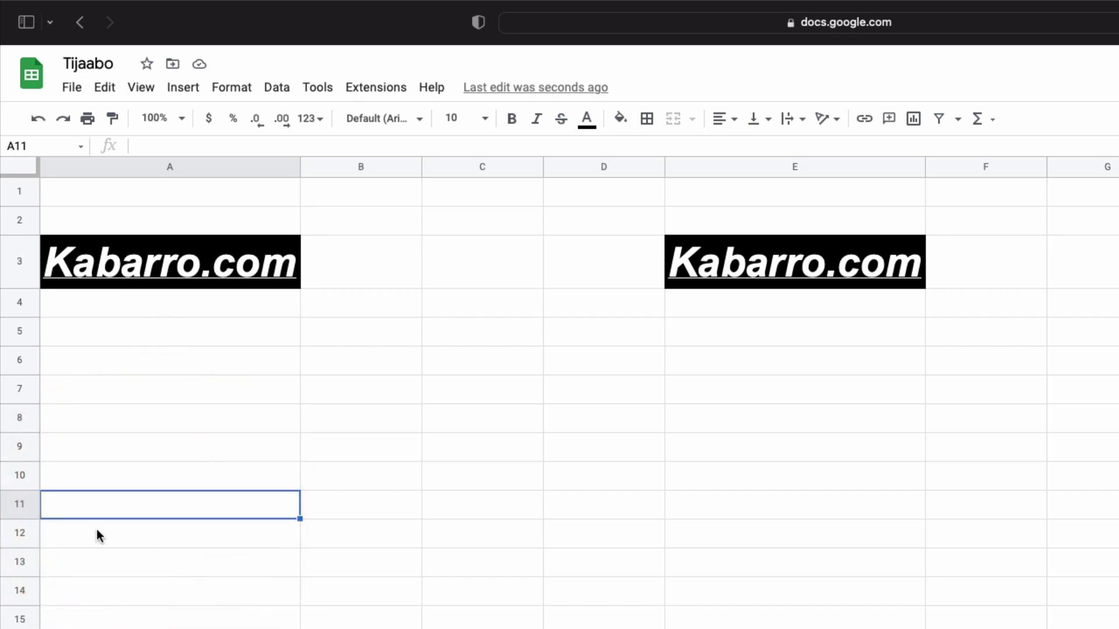
Step: Redo the move of Kabarro.com from cell A3 to A8 and auto-fit the height of row 8 to the text
{"action": "left_click", "coordinate": [62, 118]}
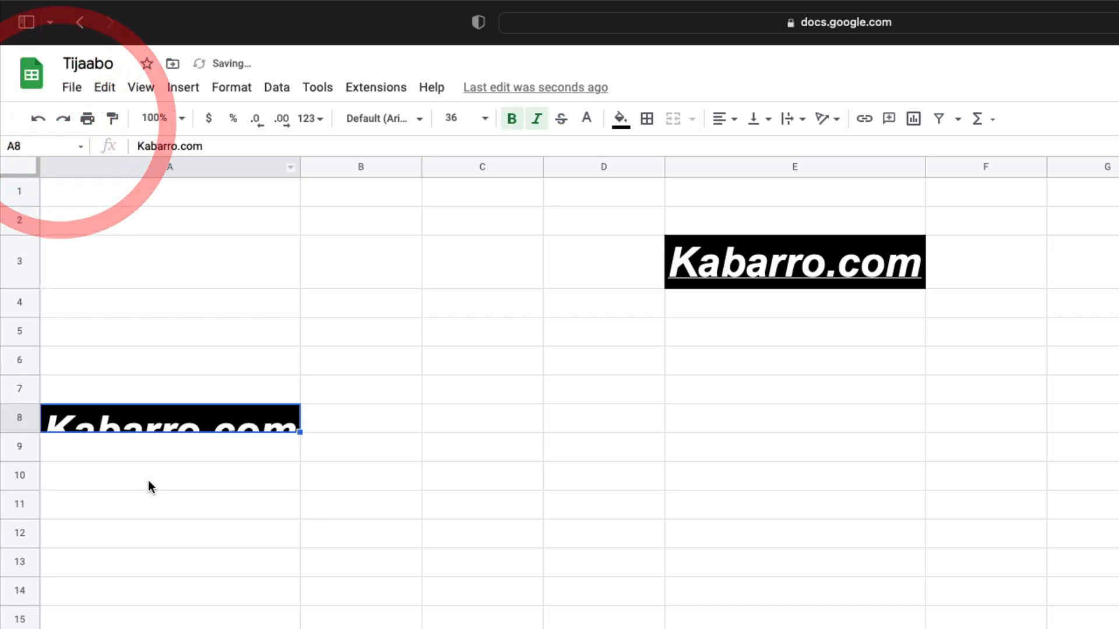
{"action": "left_click", "coordinate": [23, 428]}
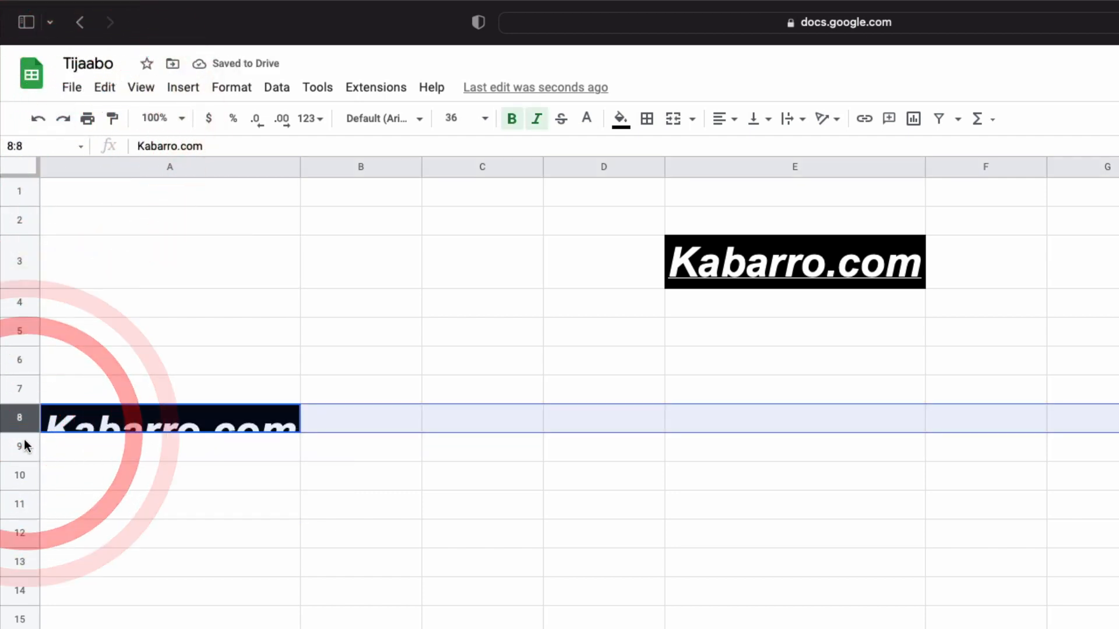
{"action": "double_click", "coordinate": [23, 431]}
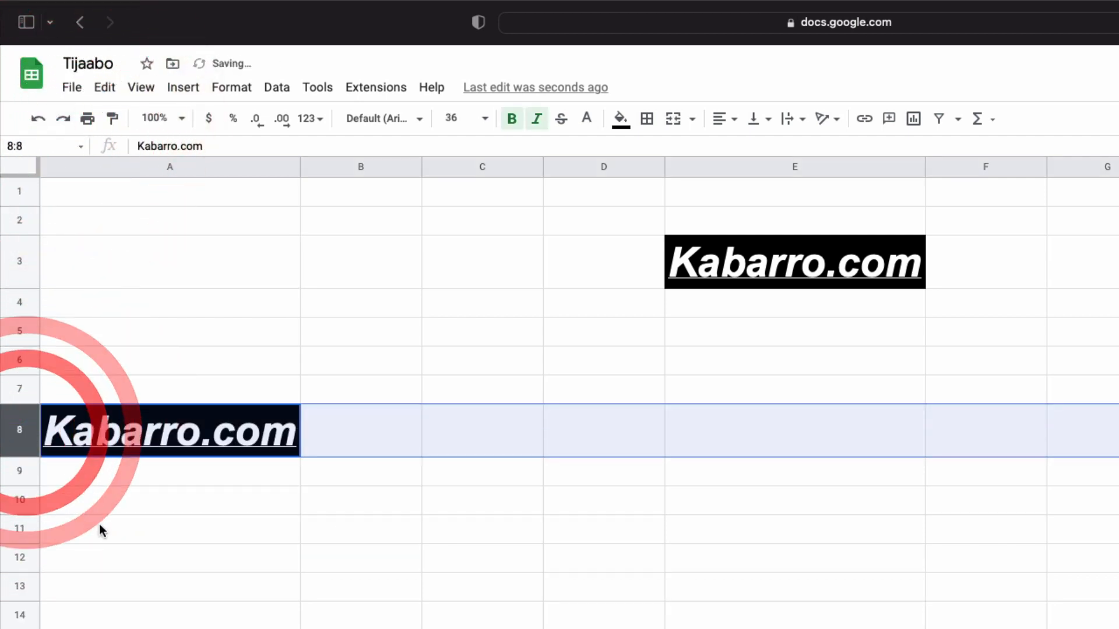
{"action": "left_click", "coordinate": [100, 527]}
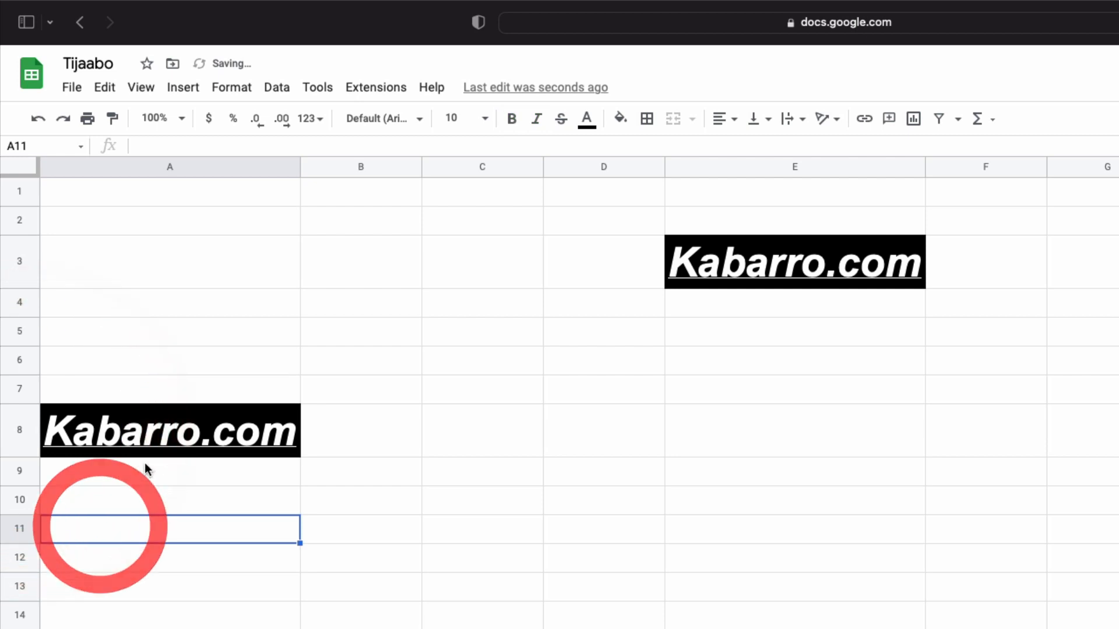
Step: Undo the height change of row 8 and the move of Kabarro.com to cell A8
{"action": "left_click", "coordinate": [38, 122]}
{"action": "left_click", "coordinate": [37, 122]}
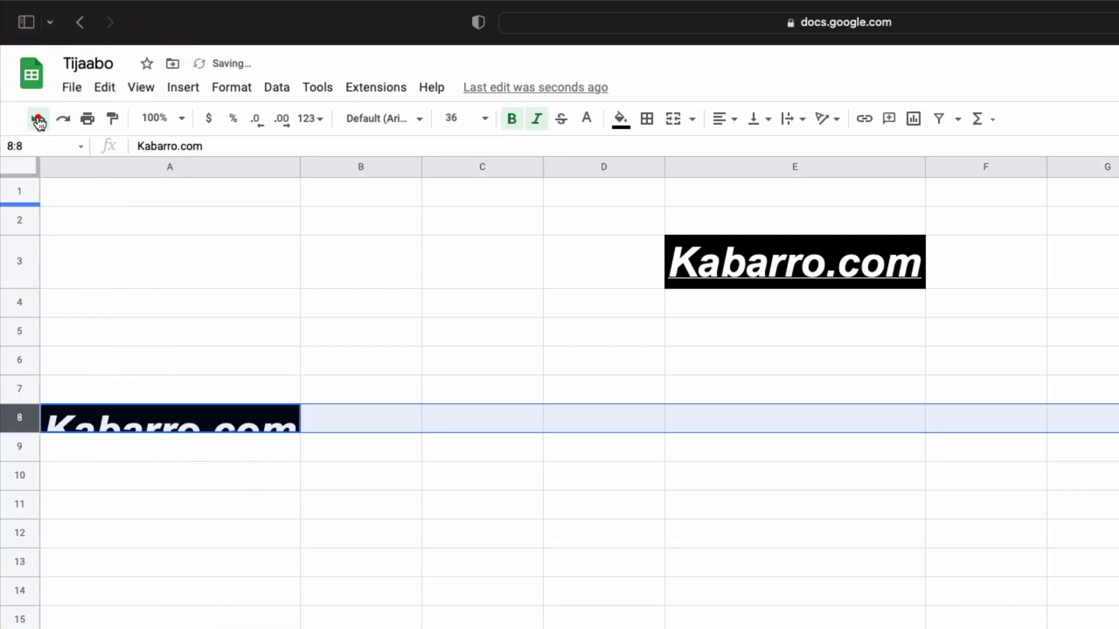
{"action": "left_click", "coordinate": [295, 540]}
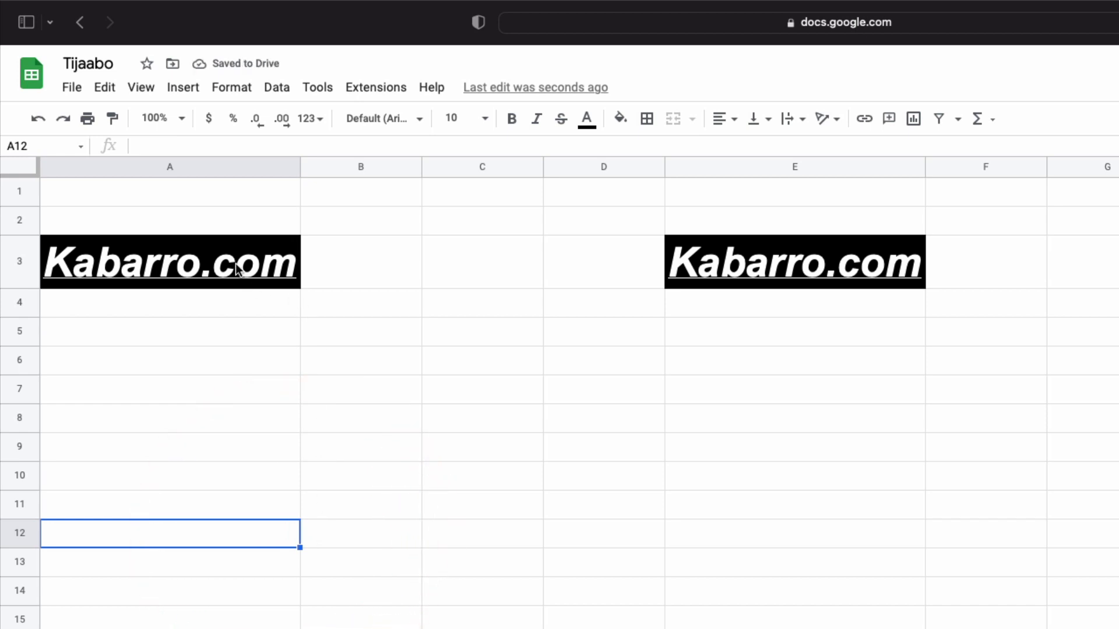
Step: Select cells A8, B8, C8 and A9 one after another
{"action": "left_click", "coordinate": [187, 414]}
{"action": "left_click", "coordinate": [339, 408]}
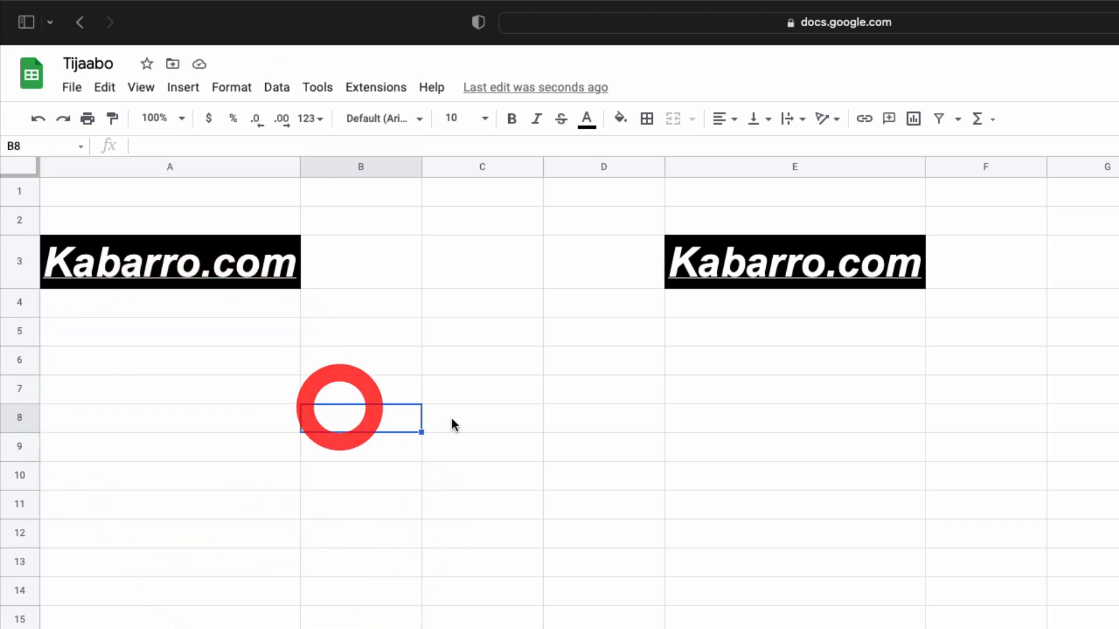
{"action": "left_click", "coordinate": [454, 420]}
{"action": "left_click", "coordinate": [235, 448]}
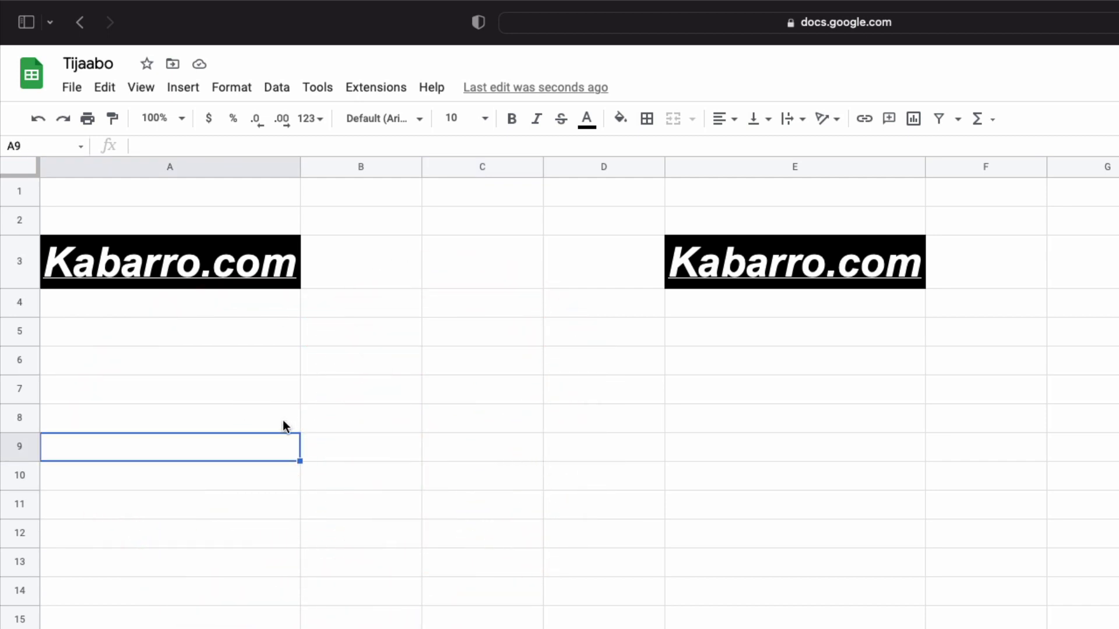
Step: Move the selection one cell at a time from A9 up to A5 and back down to A8
{"action": "key", "text": "Up"}
{"action": "key", "text": "Up"}
{"action": "key", "text": "Up"}
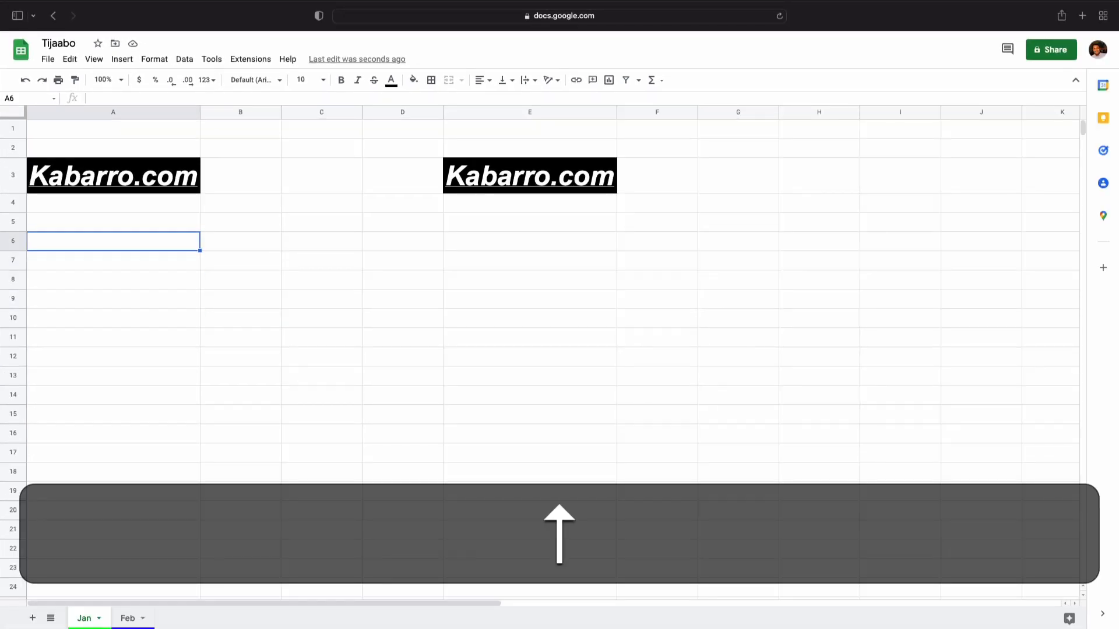
{"action": "key", "text": "Up"}
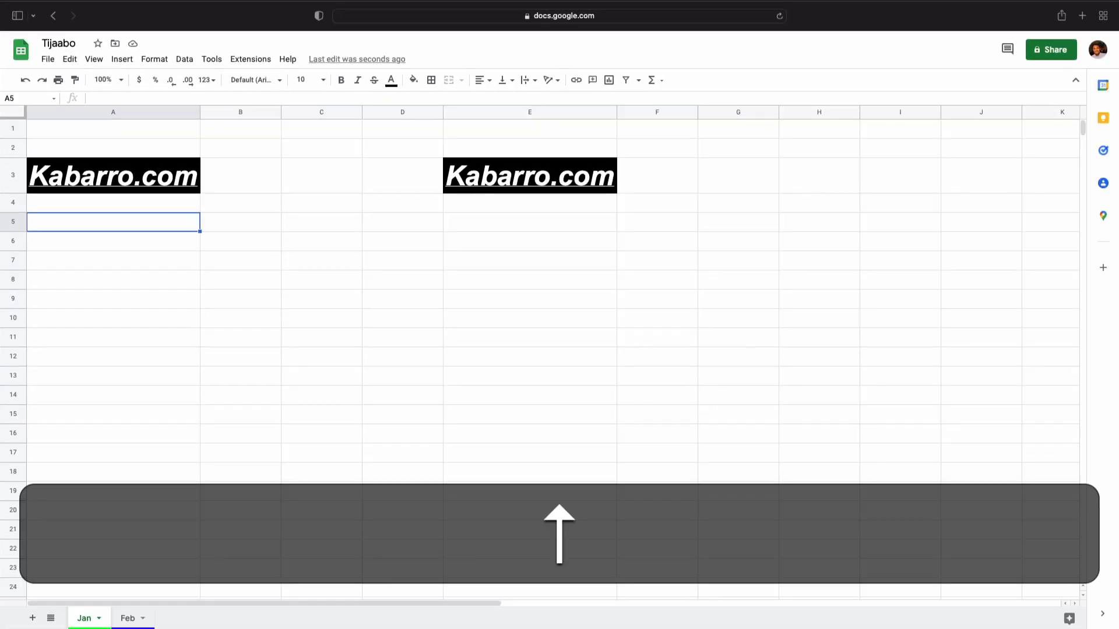
{"action": "key", "text": "Down"}
{"action": "key", "text": "Down"}
{"action": "key", "text": "Down"}
Step: Move the selection cell by cell across row 8 to D8, up to D6 and back along row 6 to A6
{"action": "key", "text": "Right"}
{"action": "key", "text": "Right"}
{"action": "key", "text": "Right"}
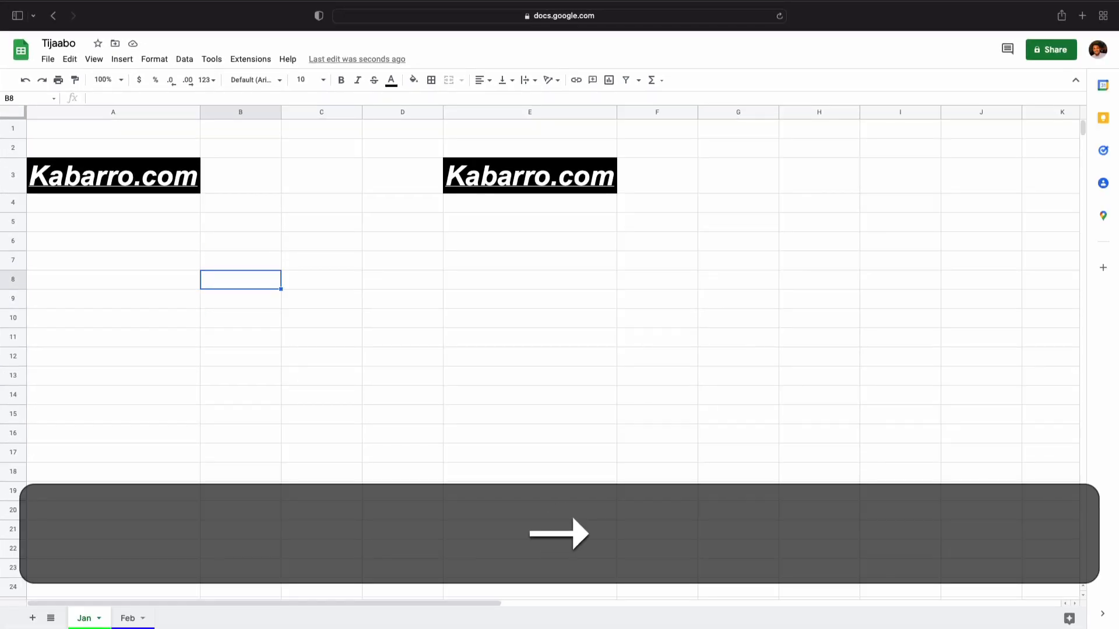
{"action": "key", "text": "Up"}
{"action": "key", "text": "Up"}
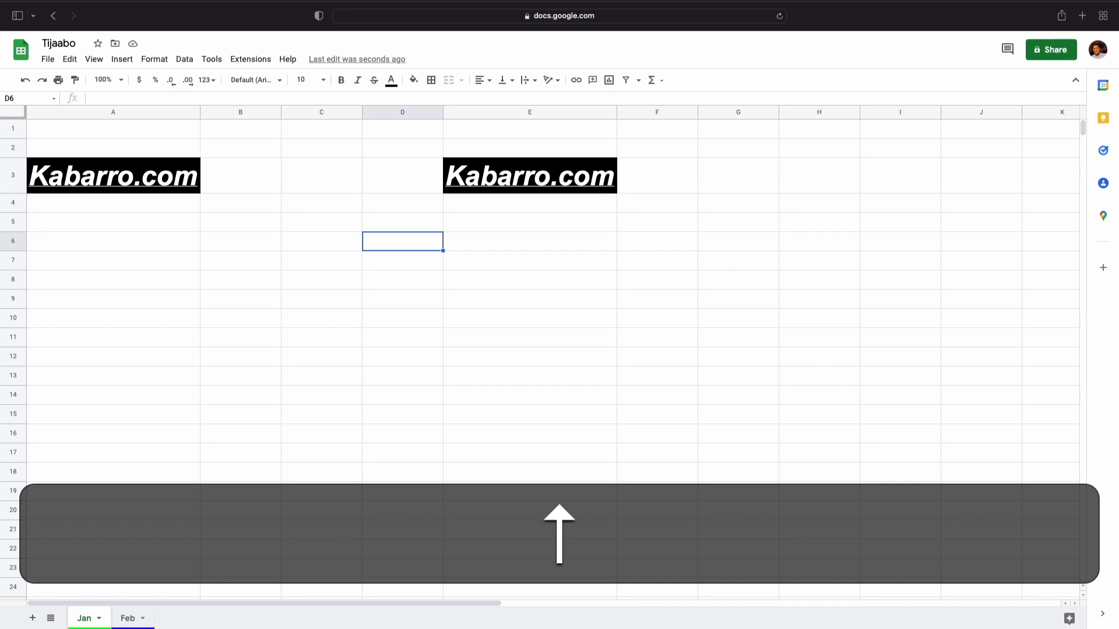
{"action": "key", "text": "Left"}
{"action": "key", "text": "Left"}
{"action": "key", "text": "Left"}
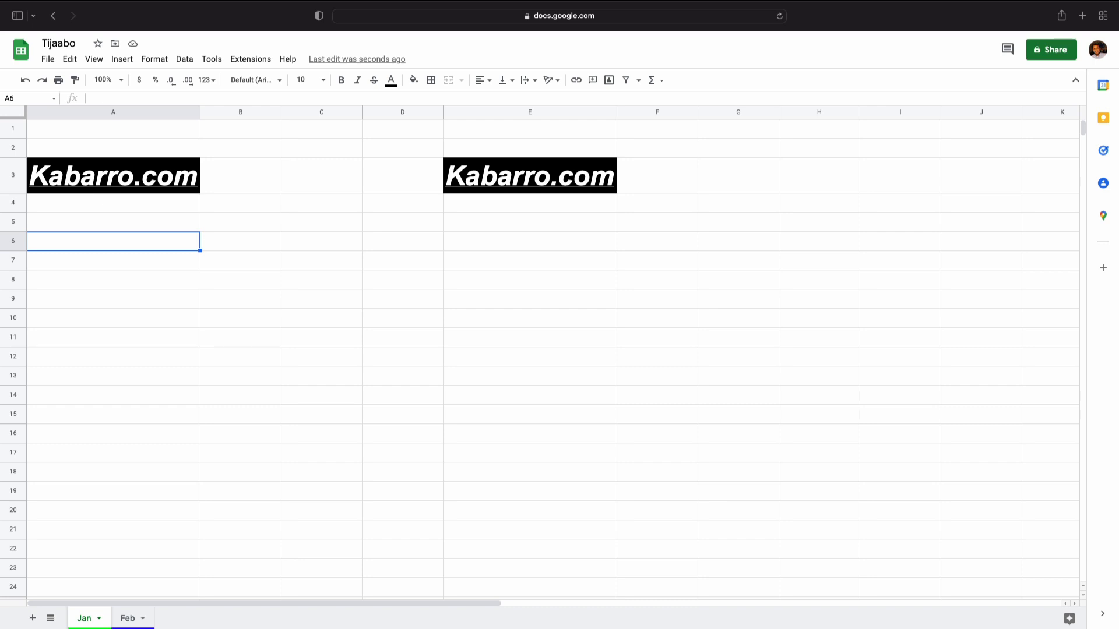
Step: Jump from cell A6 to the last row of column A at A1000, and jump back up to the filled cell A3
{"action": "key", "text": "super"}
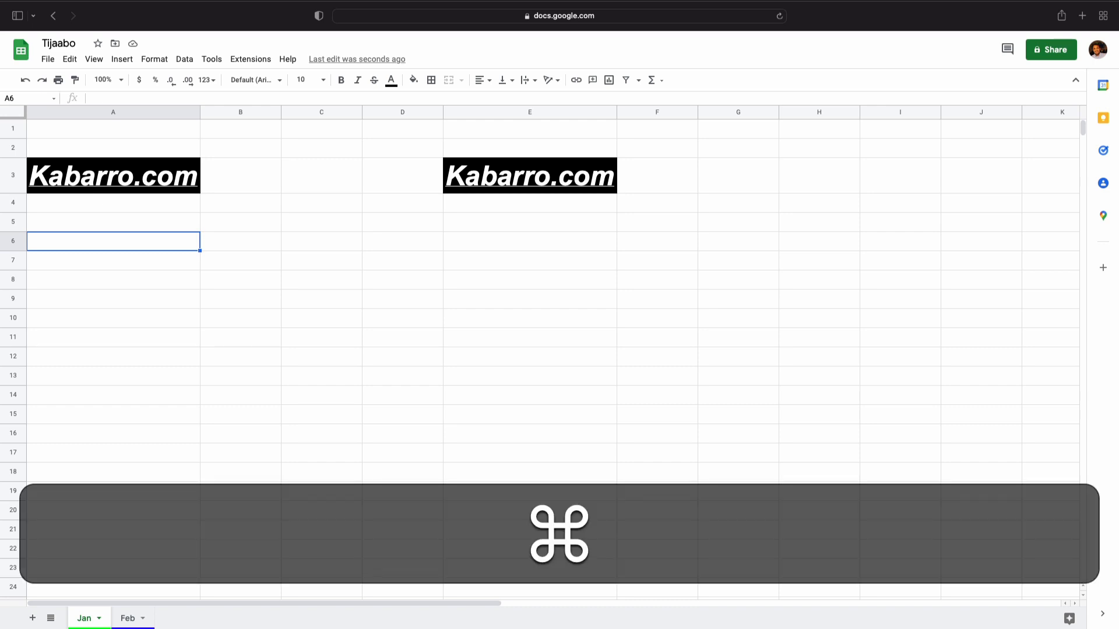
{"action": "key", "text": "super+Down"}
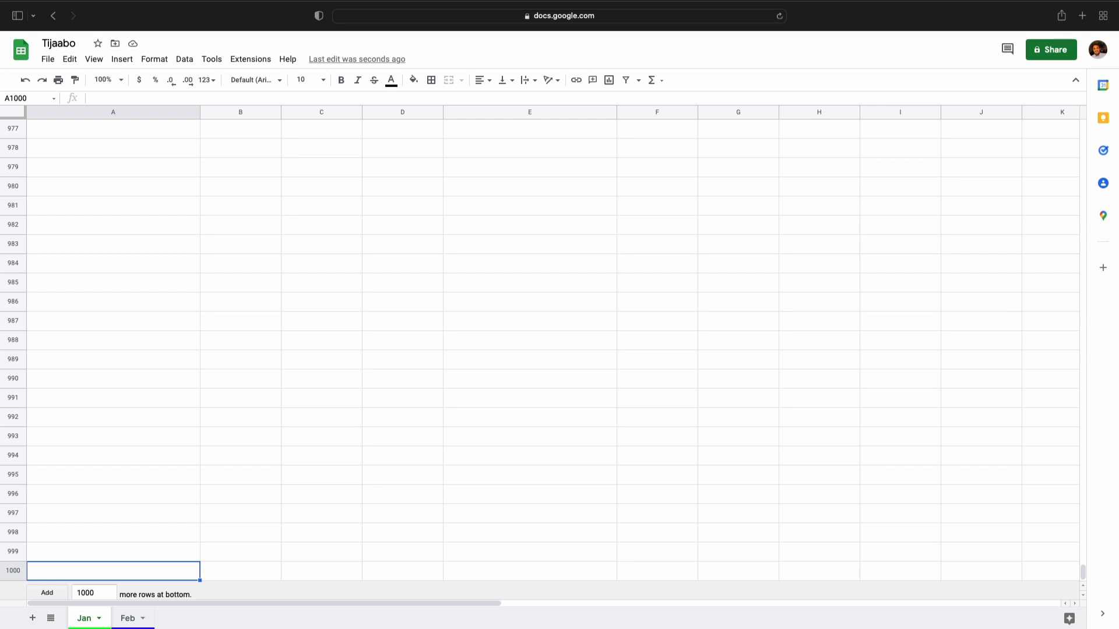
{"action": "key", "text": "super"}
{"action": "key", "text": "super"}
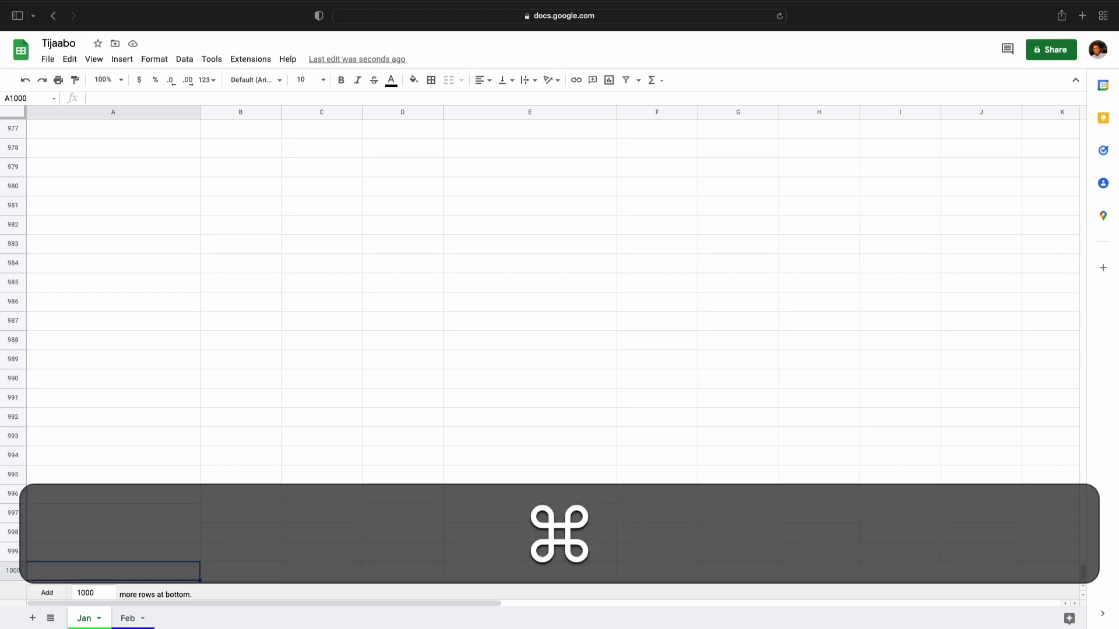
{"action": "key", "text": "super+Up"}
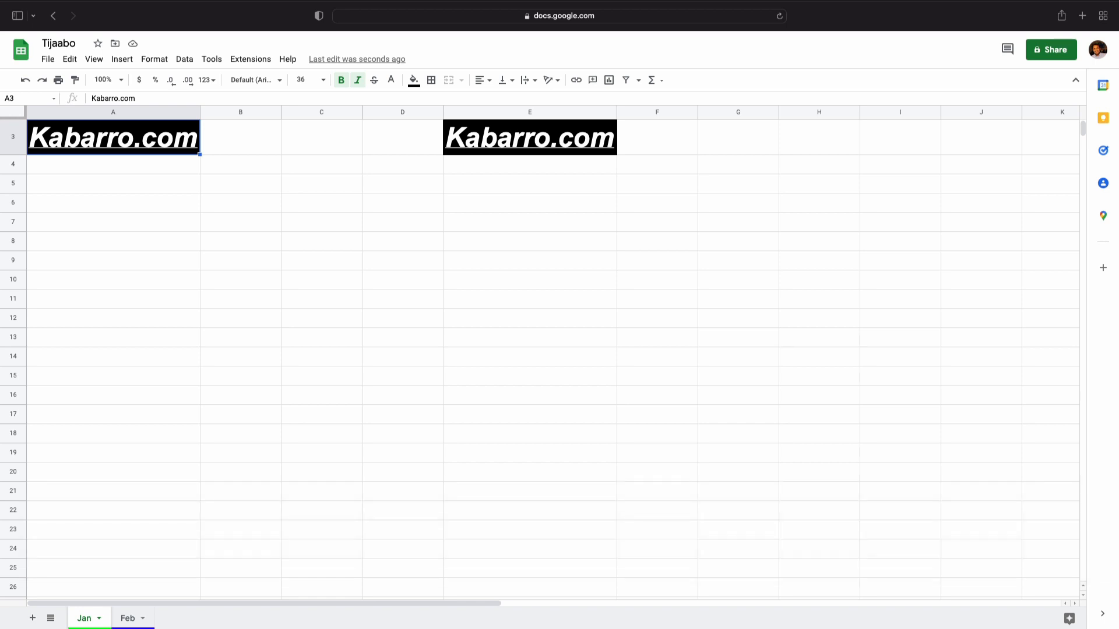
Step: Jump along row 3 to the last column at Z3 and back to A3, ending one cell higher at A2
{"action": "key", "text": "super"}
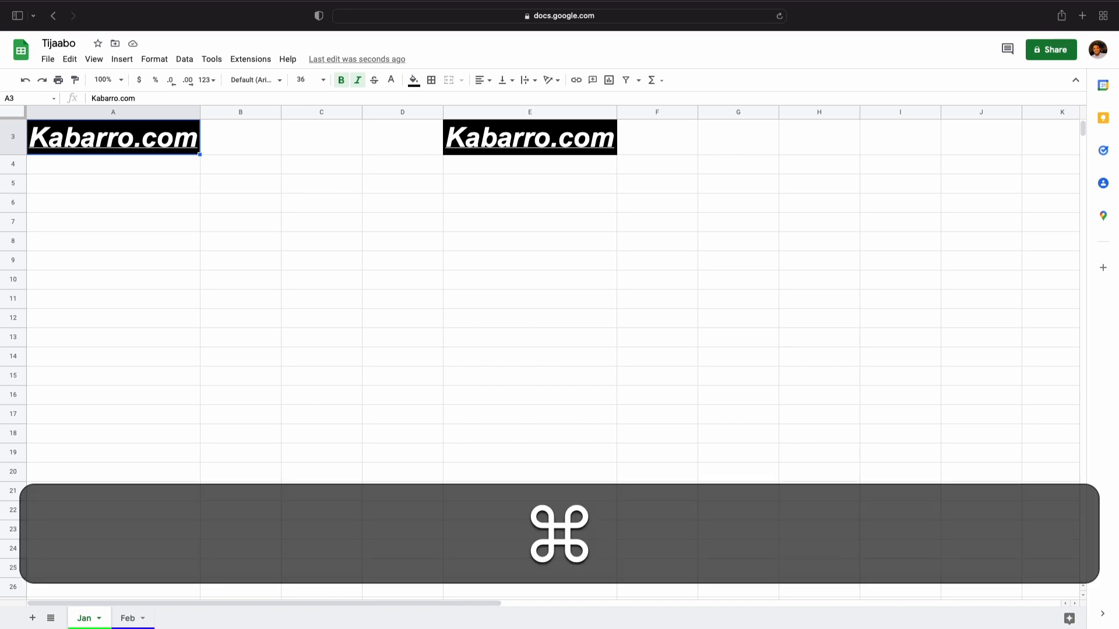
{"action": "key", "text": "super+Right"}
{"action": "key", "text": "super+Right"}
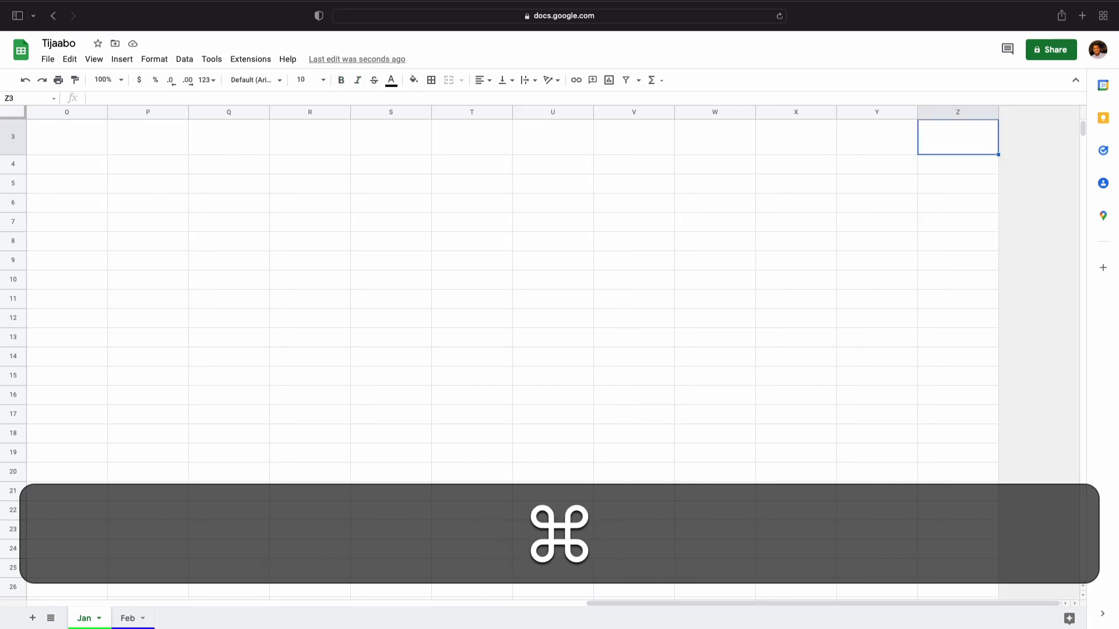
{"action": "key", "text": "super+Left"}
{"action": "key", "text": "super+Left"}
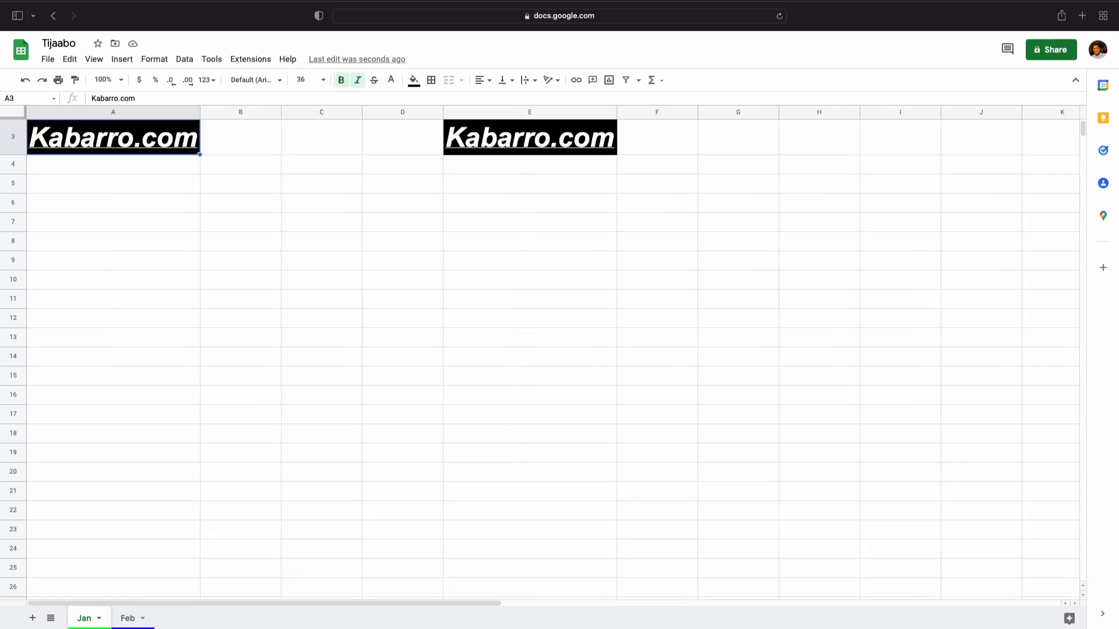
{"action": "key", "text": "Up"}
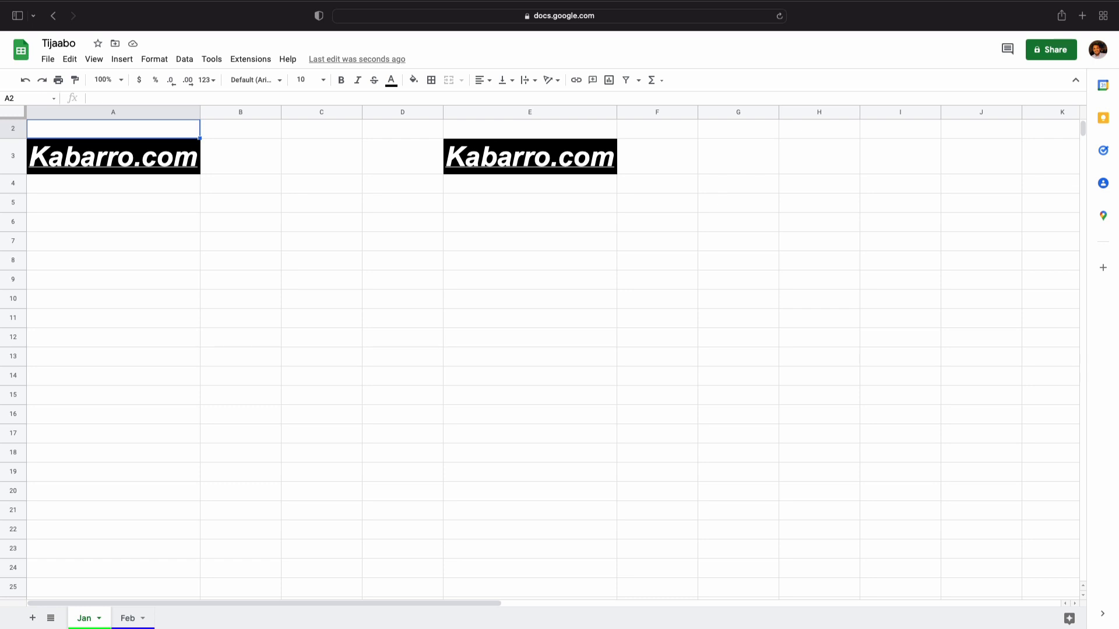
Step: Select individual empty cells one by one around columns A to D, starting at A7, passing D8 and ending at A9
{"action": "left_click", "coordinate": [157, 239]}
{"action": "left_click", "coordinate": [294, 234]}
{"action": "left_click", "coordinate": [412, 242]}
{"action": "left_click", "coordinate": [413, 268]}
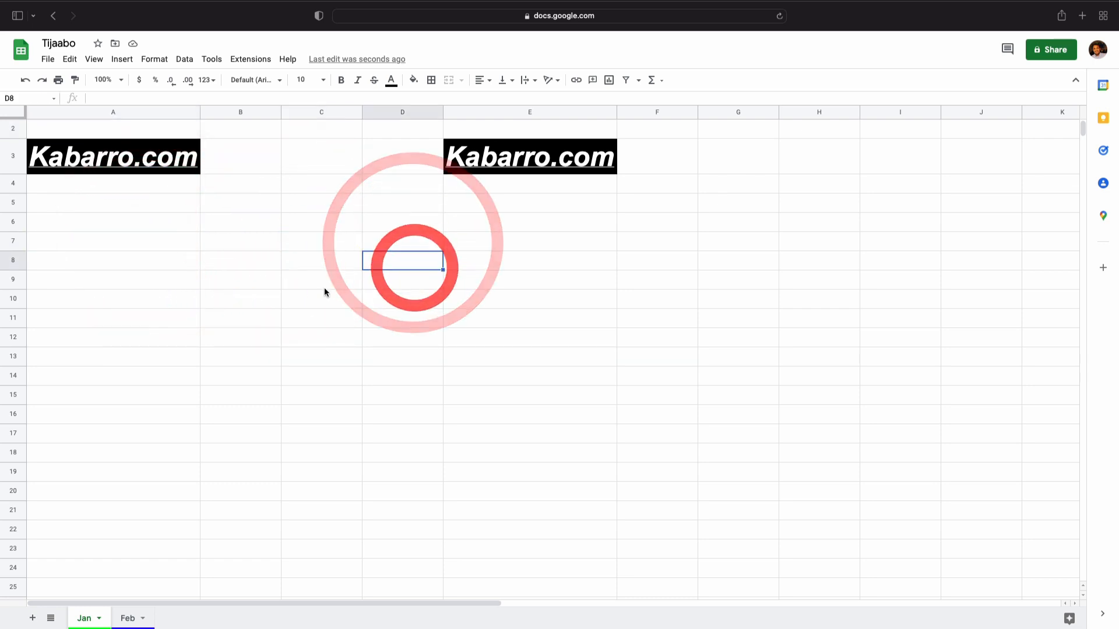
{"action": "left_click", "coordinate": [324, 288]}
{"action": "left_click", "coordinate": [212, 291]}
{"action": "left_click", "coordinate": [145, 282]}
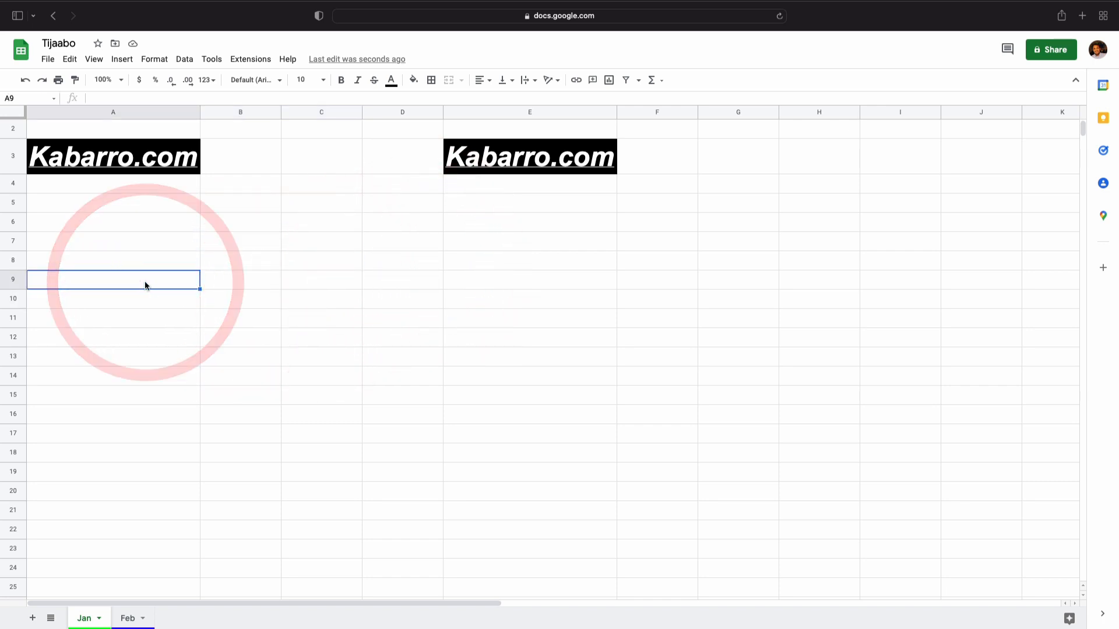
Step: Select cell A7 and move the selection down column A one row at a time to A11
{"action": "key", "text": "super+Tab"}
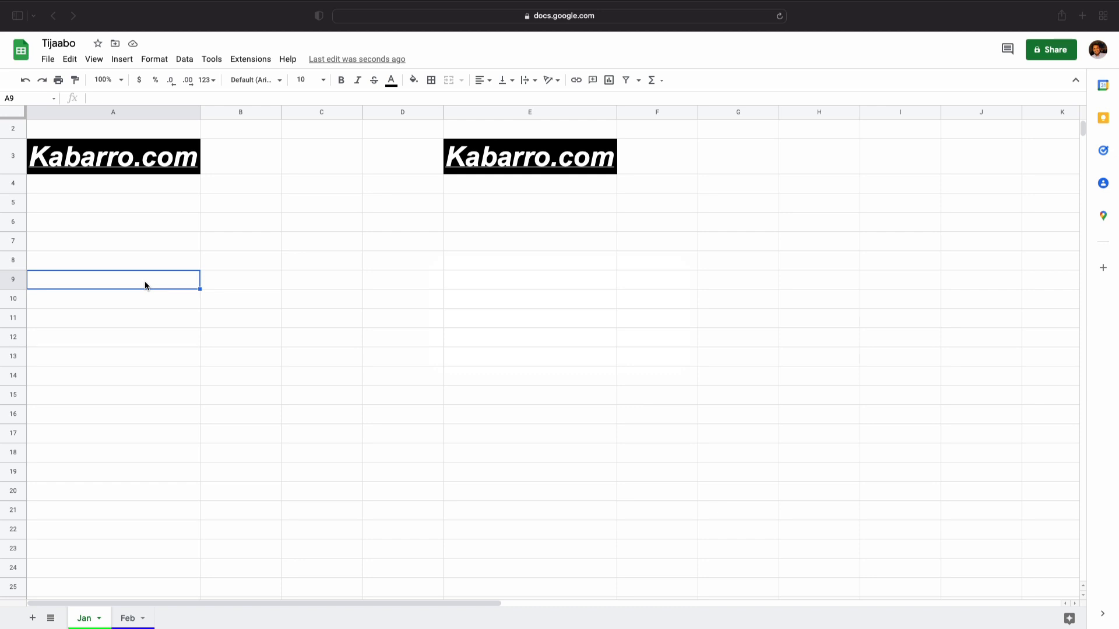
{"action": "key", "text": "Return"}
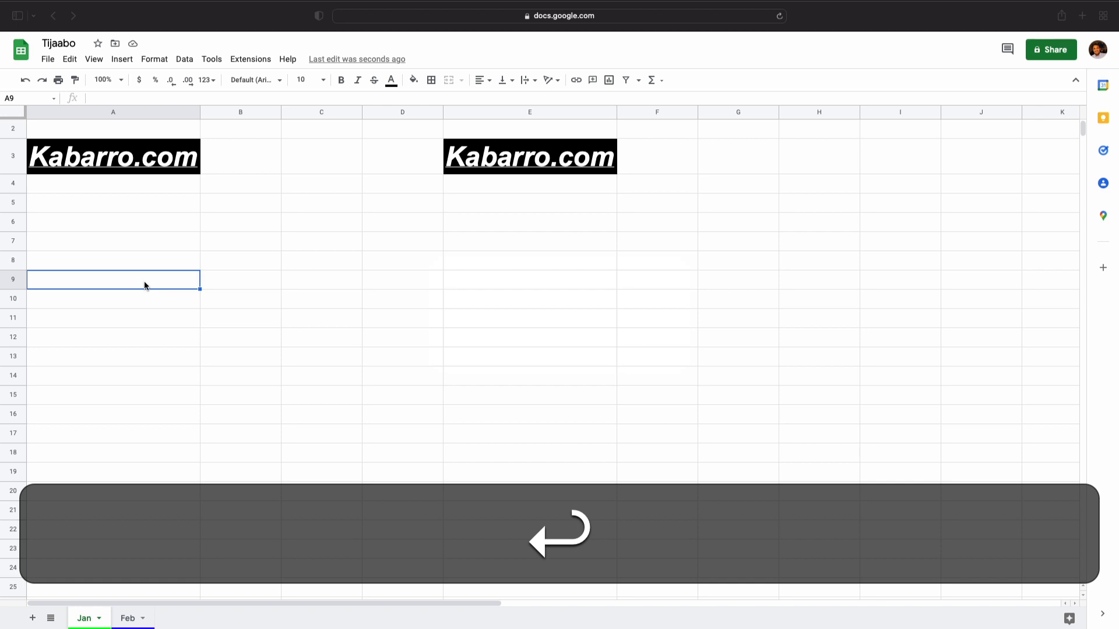
{"action": "left_click", "coordinate": [100, 247]}
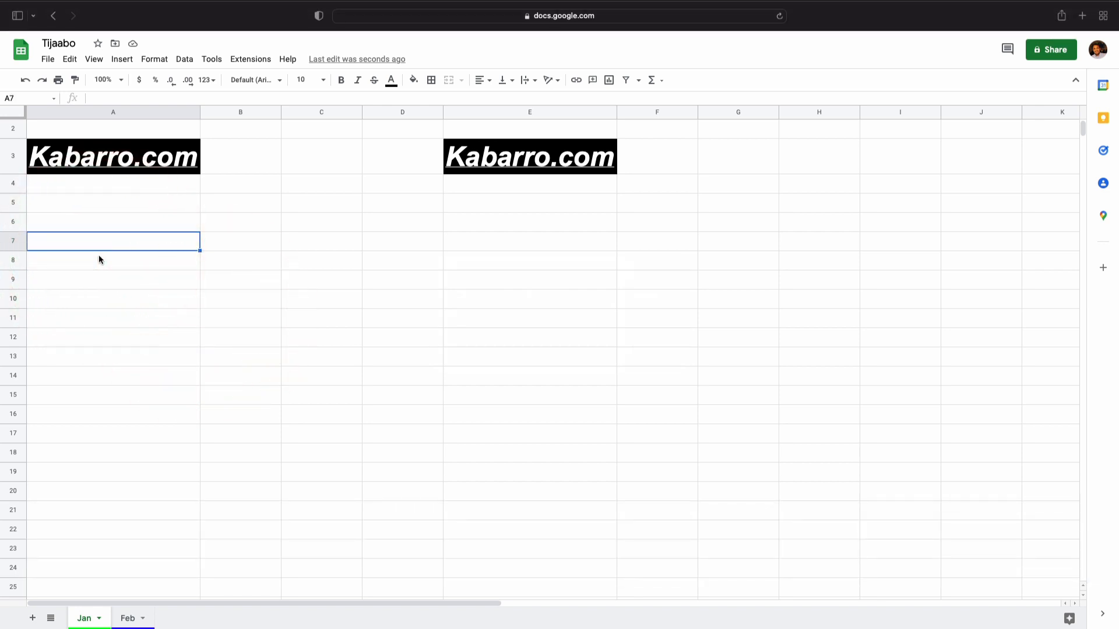
{"action": "key", "text": "Return"}
{"action": "key", "text": "Return"}
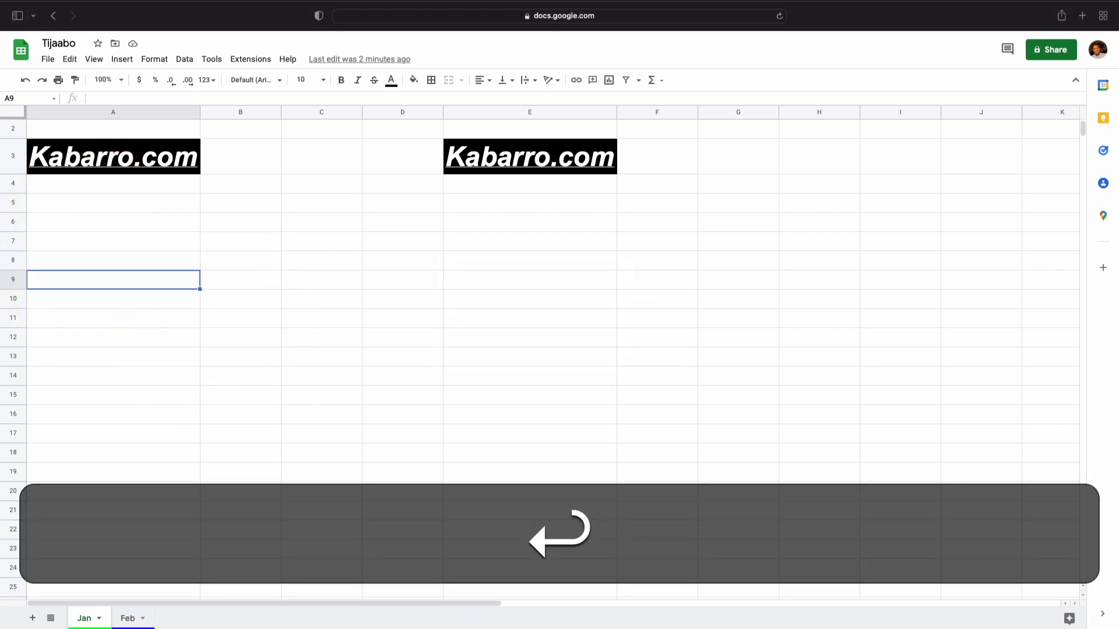
{"action": "key", "text": "Return"}
{"action": "key", "text": "Return"}
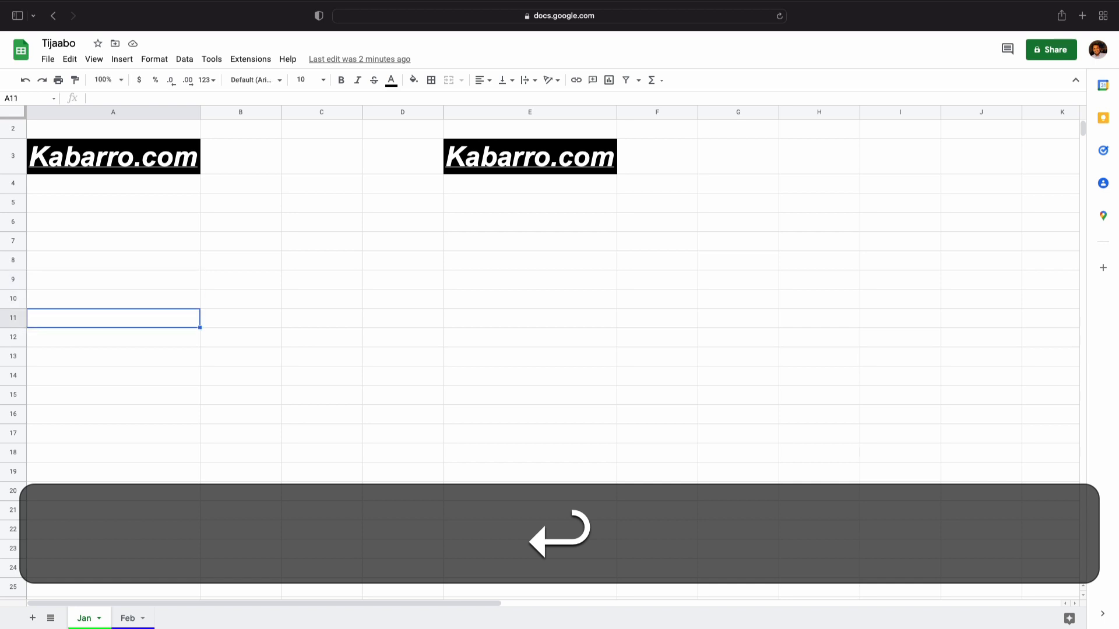
Step: Move the selection along row 11 one column at a time from A11 to G11
{"action": "key", "text": "Tab"}
{"action": "key", "text": "Tab"}
{"action": "key", "text": "Tab"}
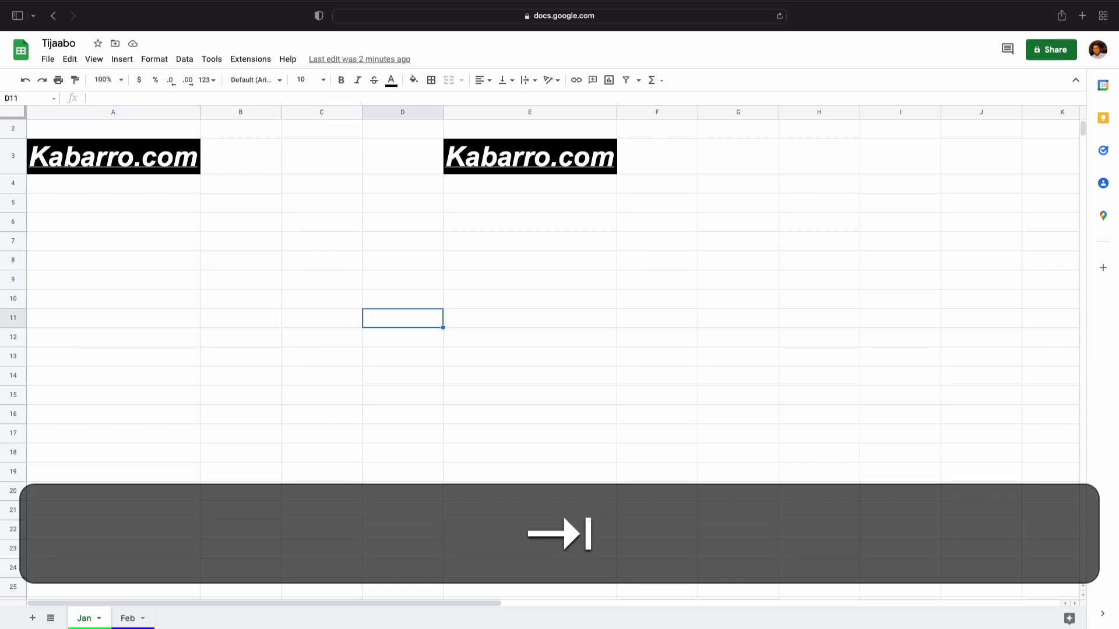
{"action": "key", "text": "Tab"}
{"action": "key", "text": "Tab"}
{"action": "key", "text": "Tab"}
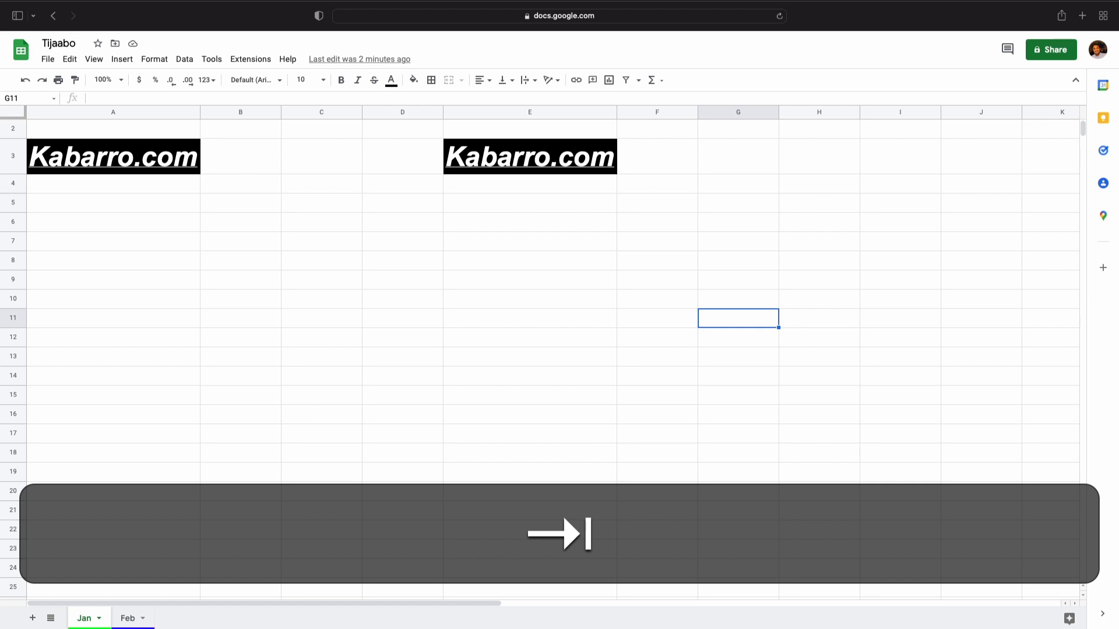
{"action": "key", "text": "shift"}
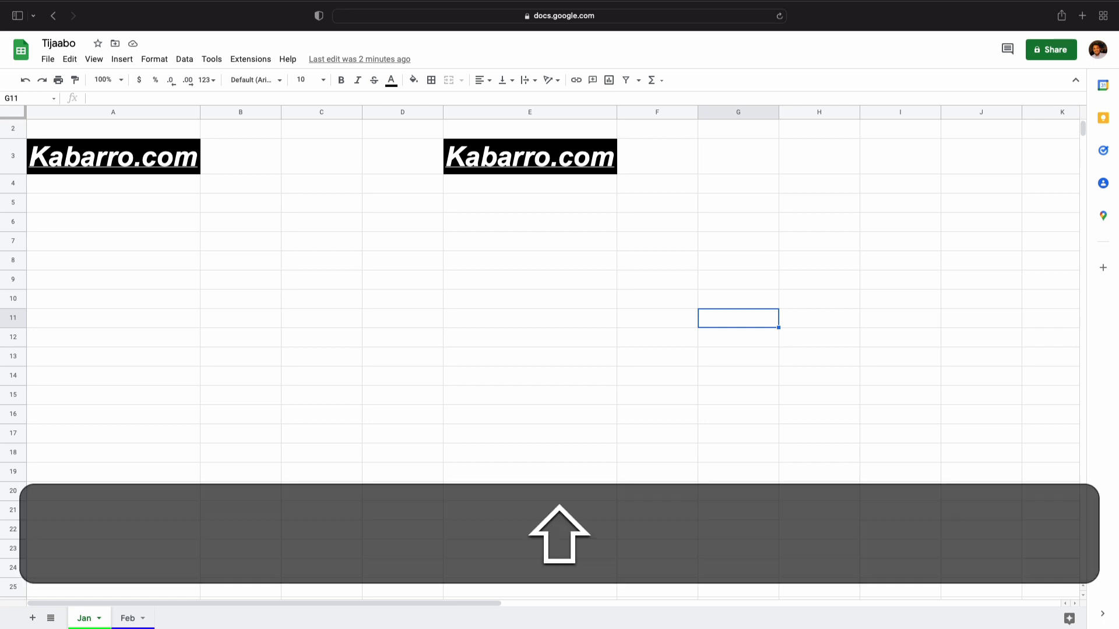
Step: Move the active cell back along row 11 from G11 to A11 on the Jan sheet
{"action": "key", "text": "shift+Tab"}
{"action": "key", "text": "shift+Tab"}
{"action": "key", "text": "shift+Tab"}
{"action": "key", "text": "shift+Tab"}
{"action": "key", "text": "shift+Tab"}
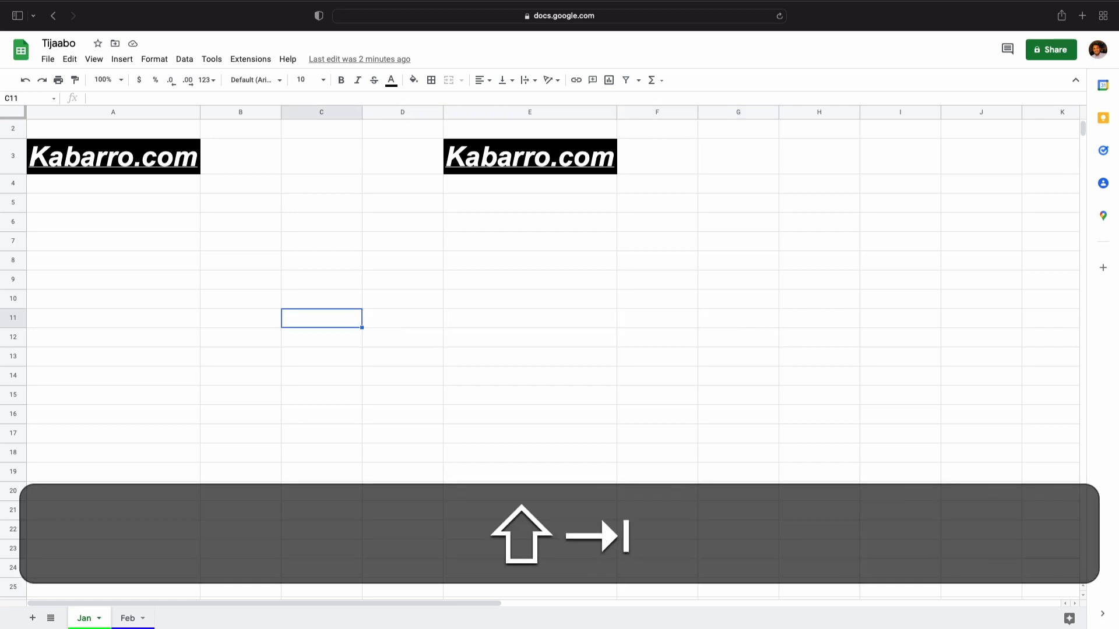
{"action": "key", "text": "shift+Tab"}
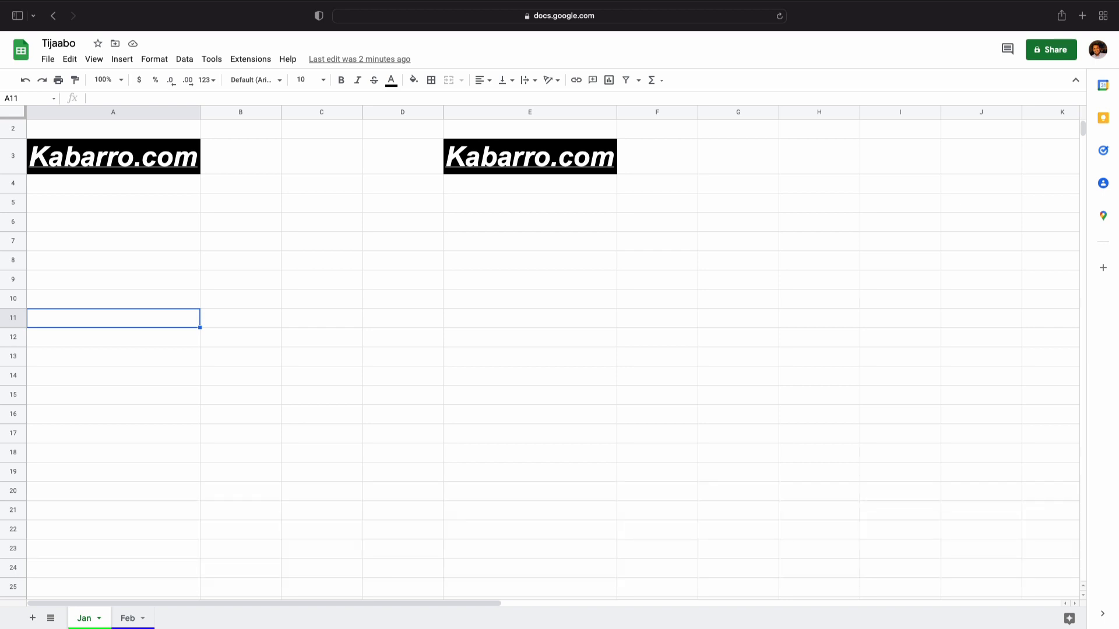
Step: Extend the selection from A11 to cover the range A11:D17, then deselect it
{"action": "key", "text": "shift+Down"}
{"action": "key", "text": "shift+Down"}
{"action": "key", "text": "shift+Down"}
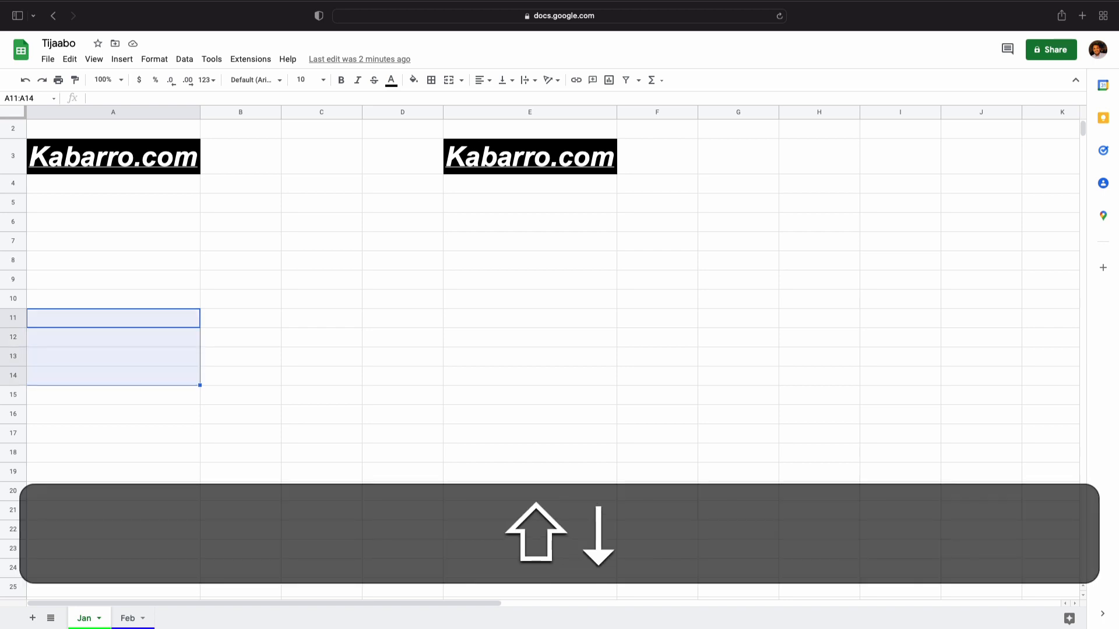
{"action": "key", "text": "shift+Down"}
{"action": "key", "text": "shift+Down"}
{"action": "key", "text": "shift+Down"}
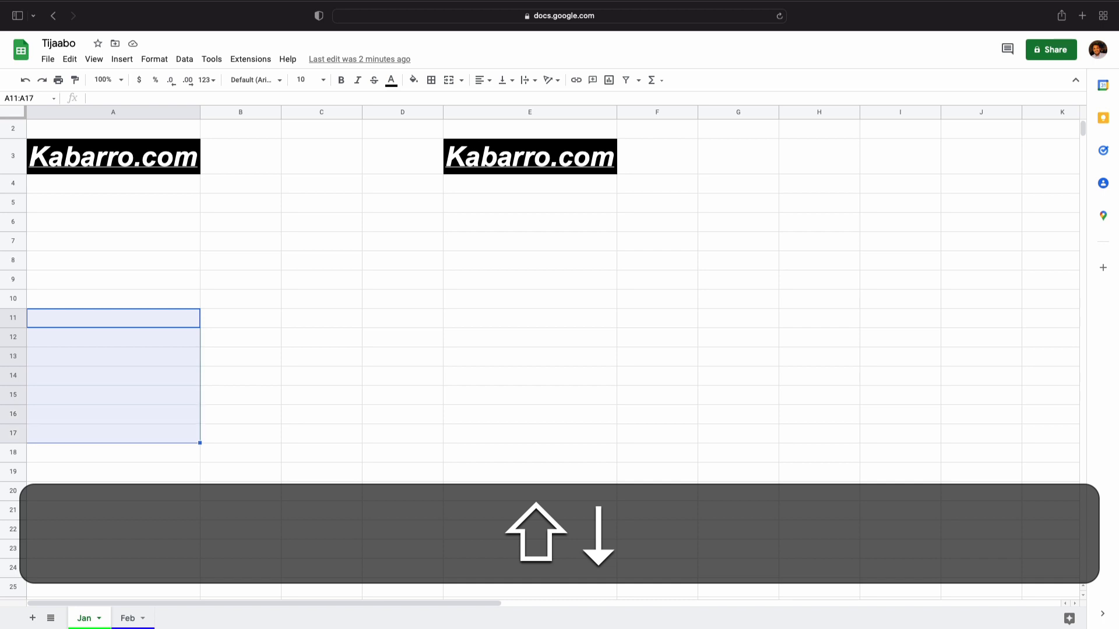
{"action": "key", "text": "shift+Right"}
{"action": "key", "text": "shift+Right"}
{"action": "key", "text": "shift+Right"}
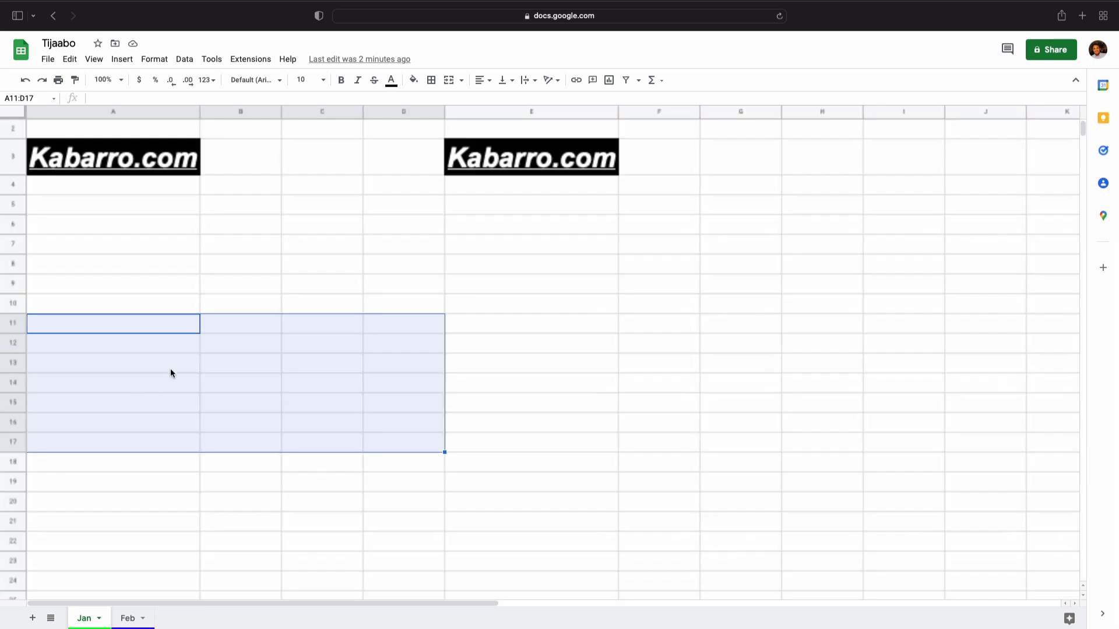
{"action": "left_click", "coordinate": [143, 288]}
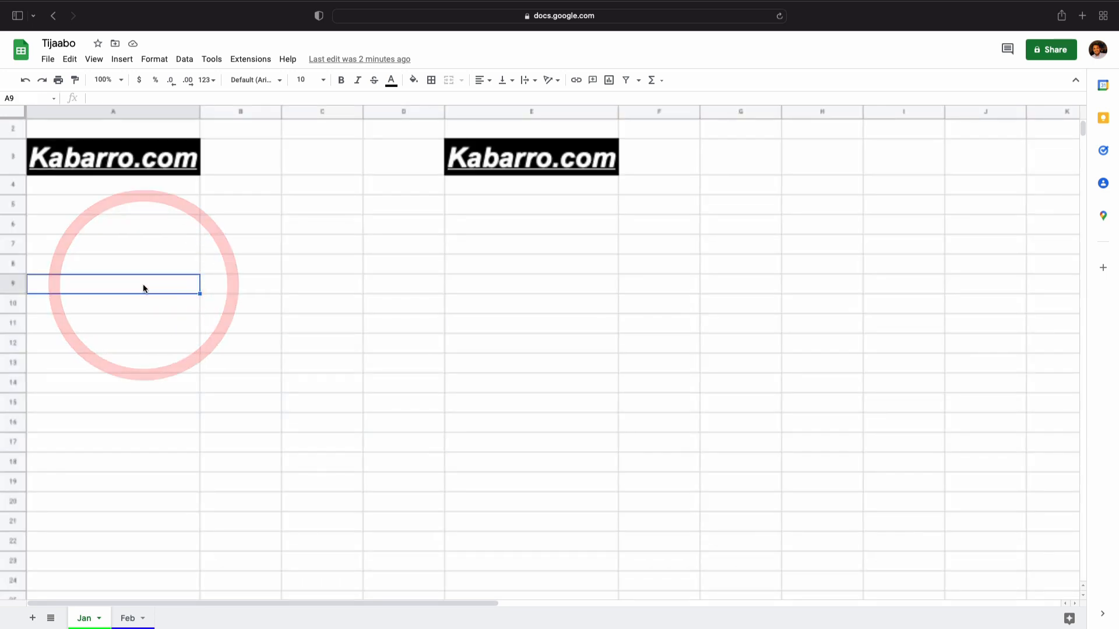
Step: Clear the Kabarro.com text from cell E3 and set the cell's fill to white
{"action": "left_click", "coordinate": [499, 239]}
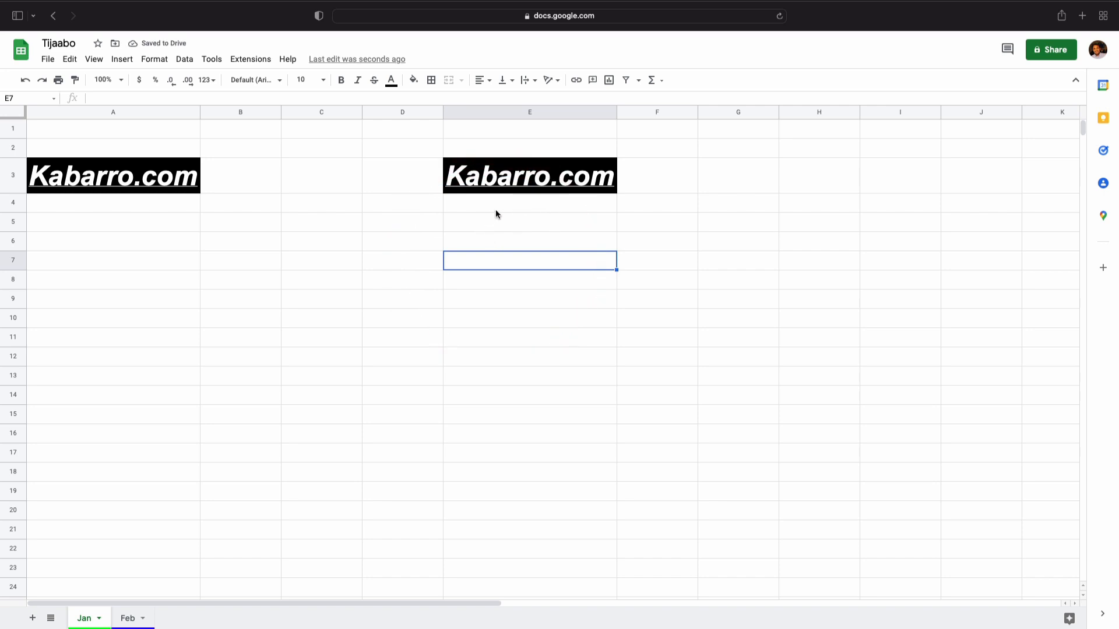
{"action": "left_click", "coordinate": [516, 187]}
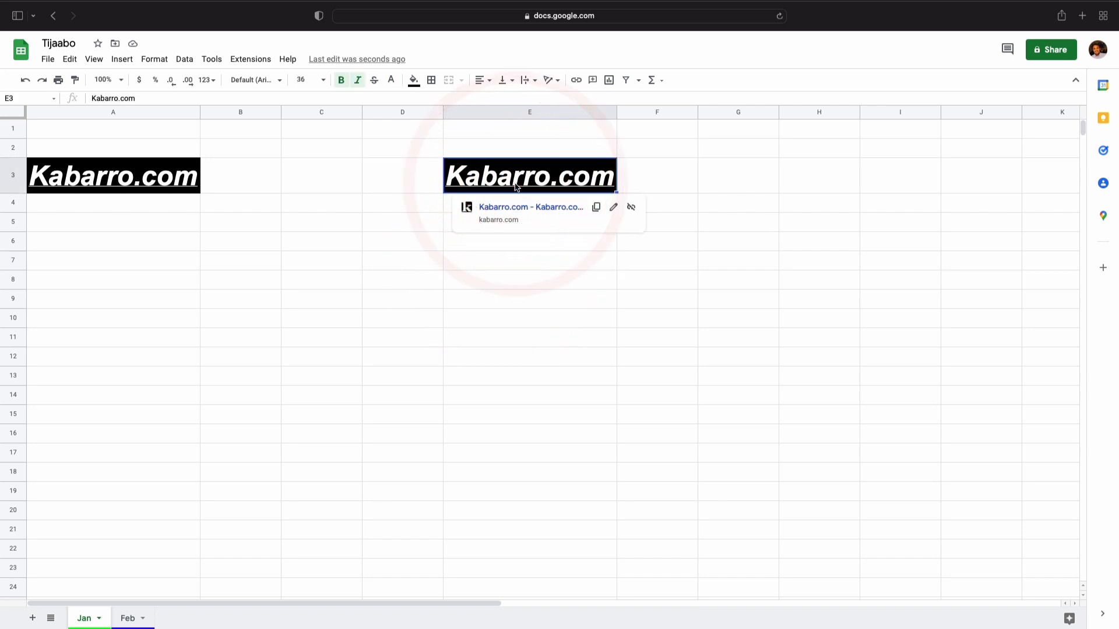
{"action": "key", "text": "BackSpace"}
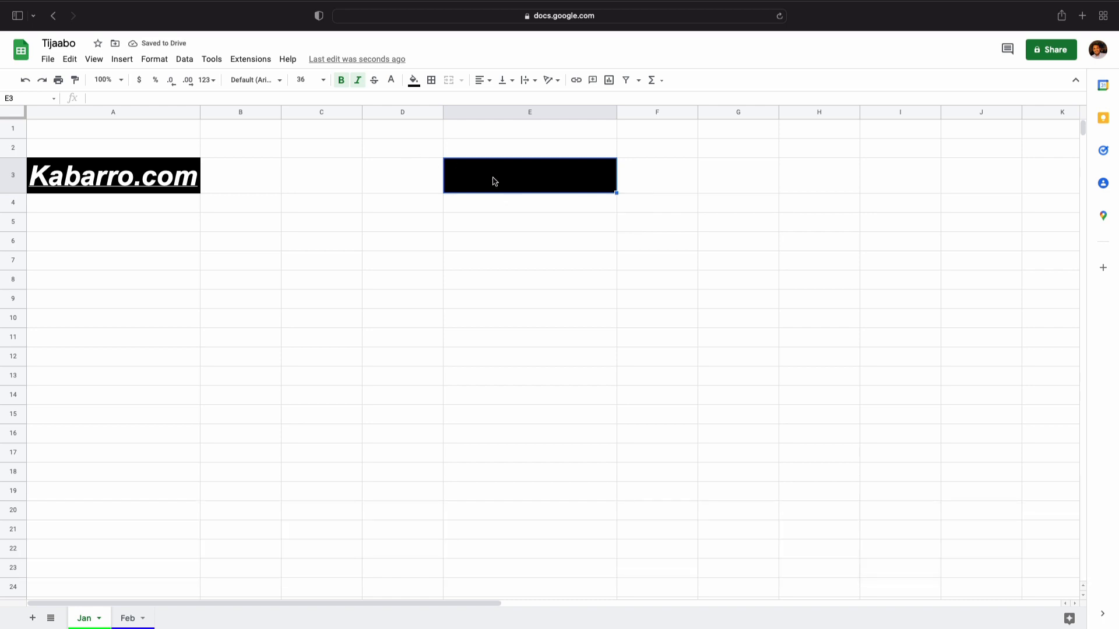
{"action": "left_click", "coordinate": [413, 80]}
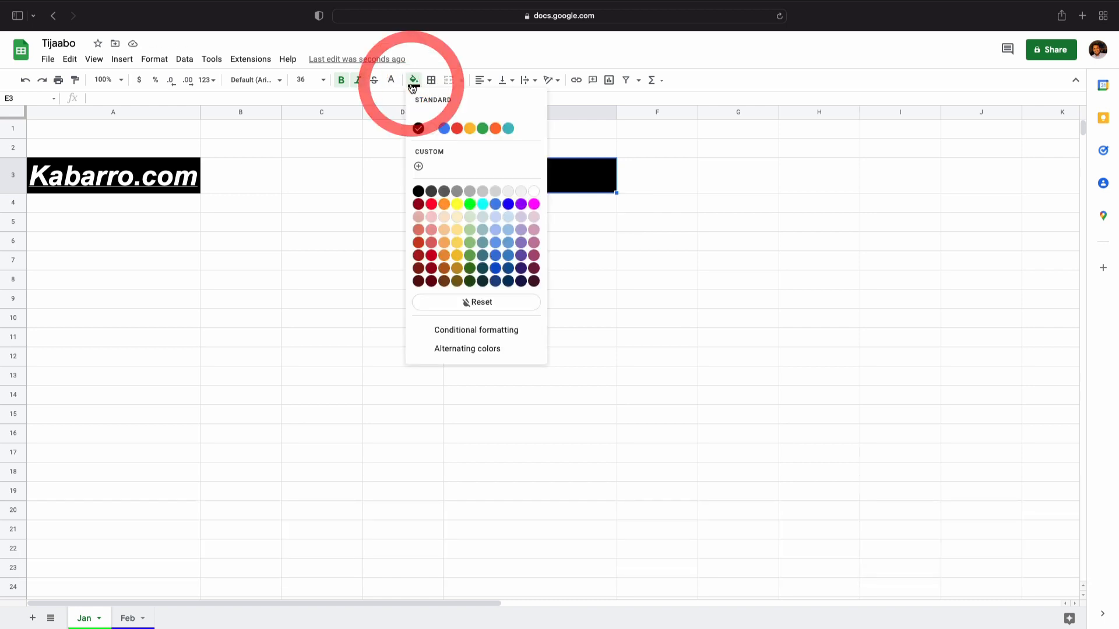
{"action": "left_click", "coordinate": [430, 131]}
{"action": "left_click", "coordinate": [406, 262]}
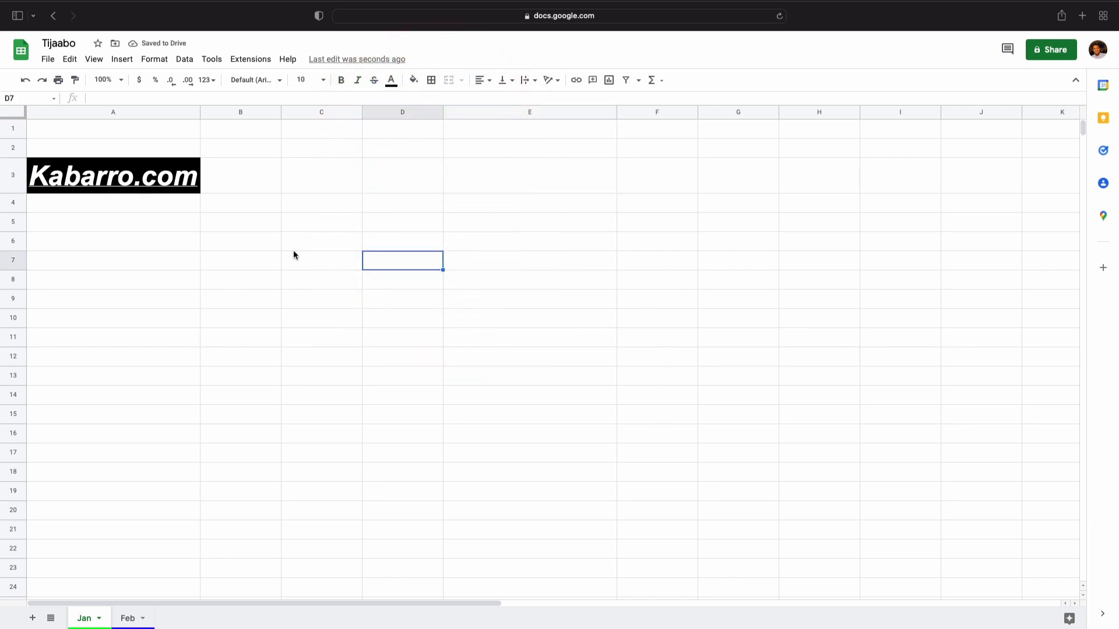
Step: Fill all cells of the Jan sheet with the first light gray shade
{"action": "left_click", "coordinate": [13, 113]}
{"action": "left_click", "coordinate": [413, 80]}
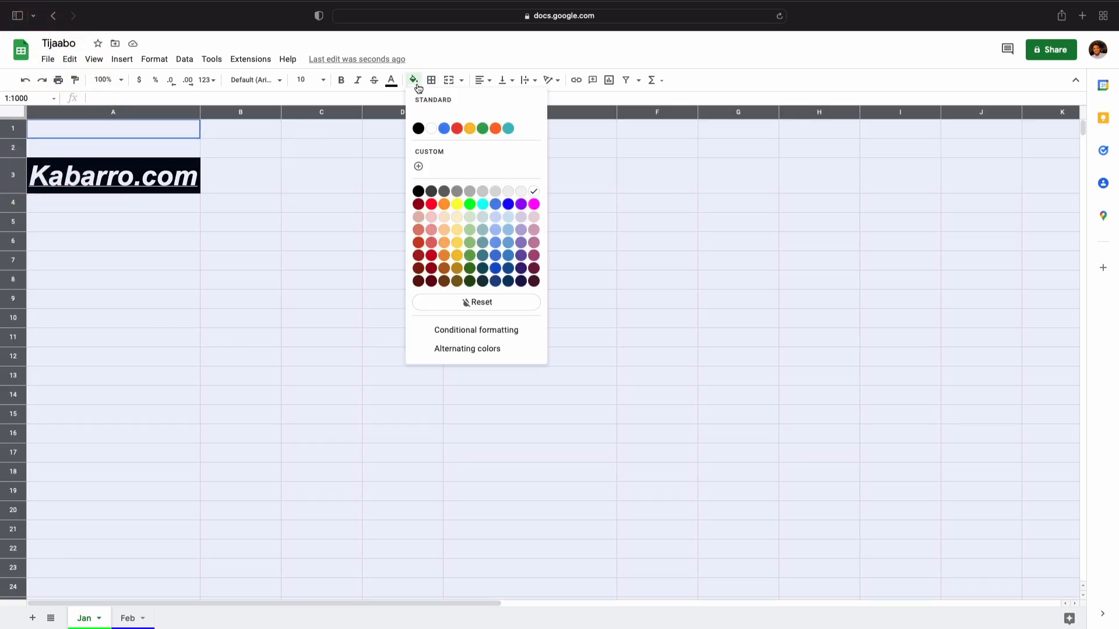
{"action": "left_click", "coordinate": [494, 194]}
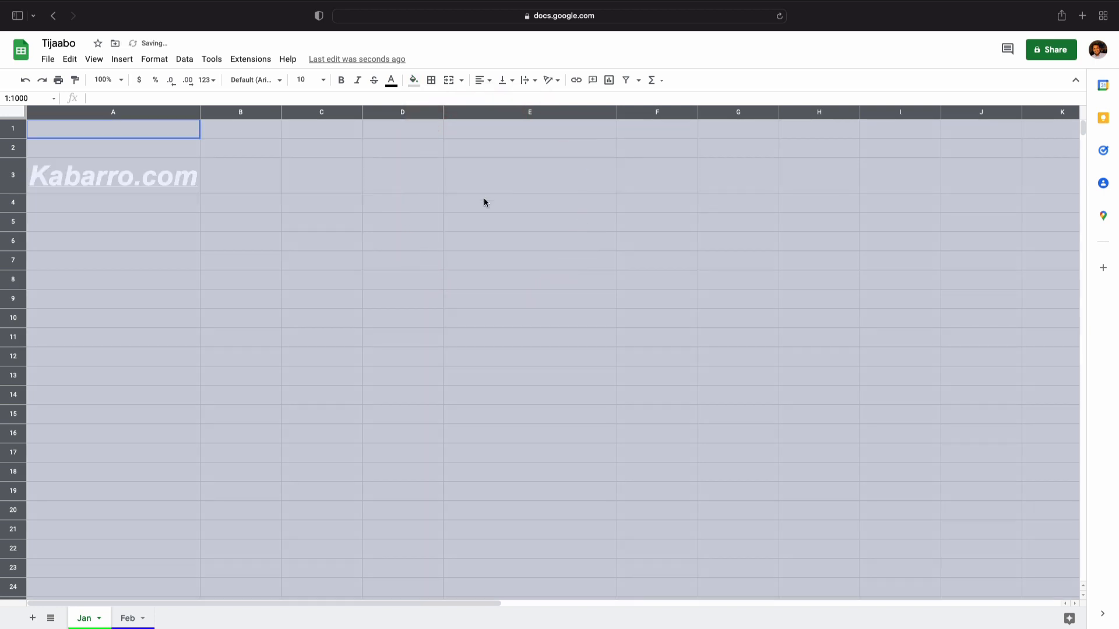
{"action": "left_click", "coordinate": [390, 278]}
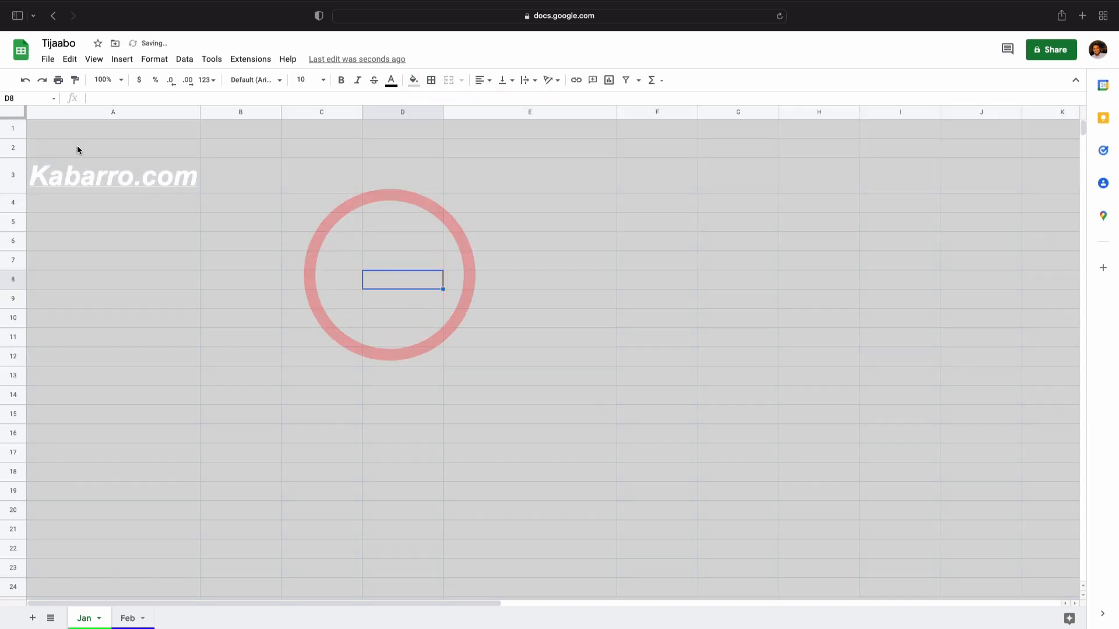
Step: Change the text color of the Kabarro.com title in cell A3 to black
{"action": "left_click", "coordinate": [82, 172]}
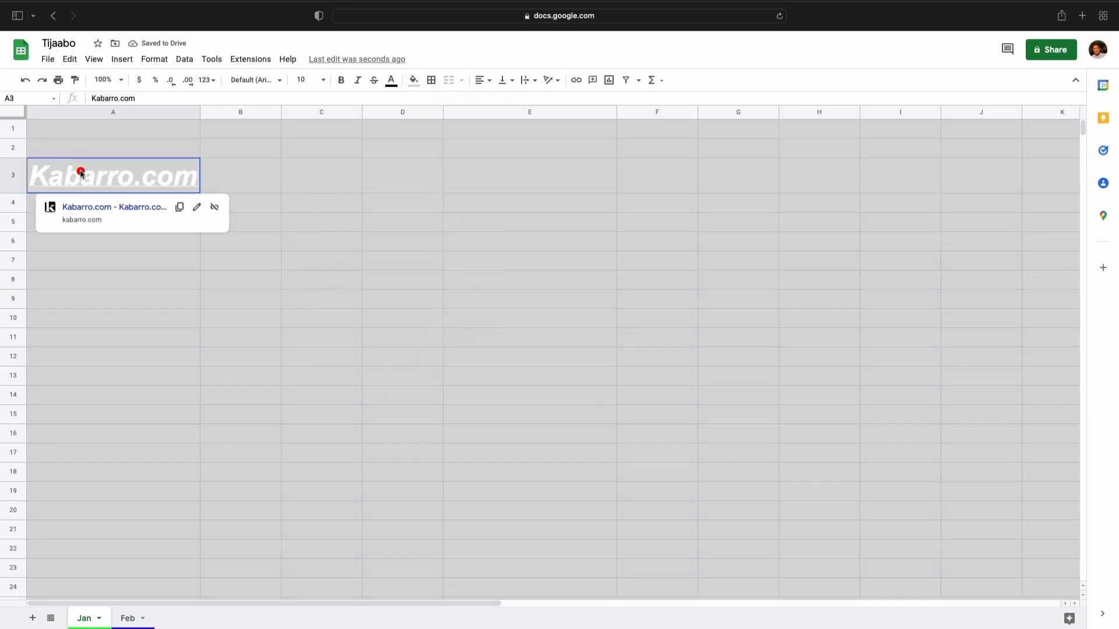
{"action": "left_click", "coordinate": [391, 79]}
{"action": "left_click", "coordinate": [393, 128]}
{"action": "left_click", "coordinate": [260, 257]}
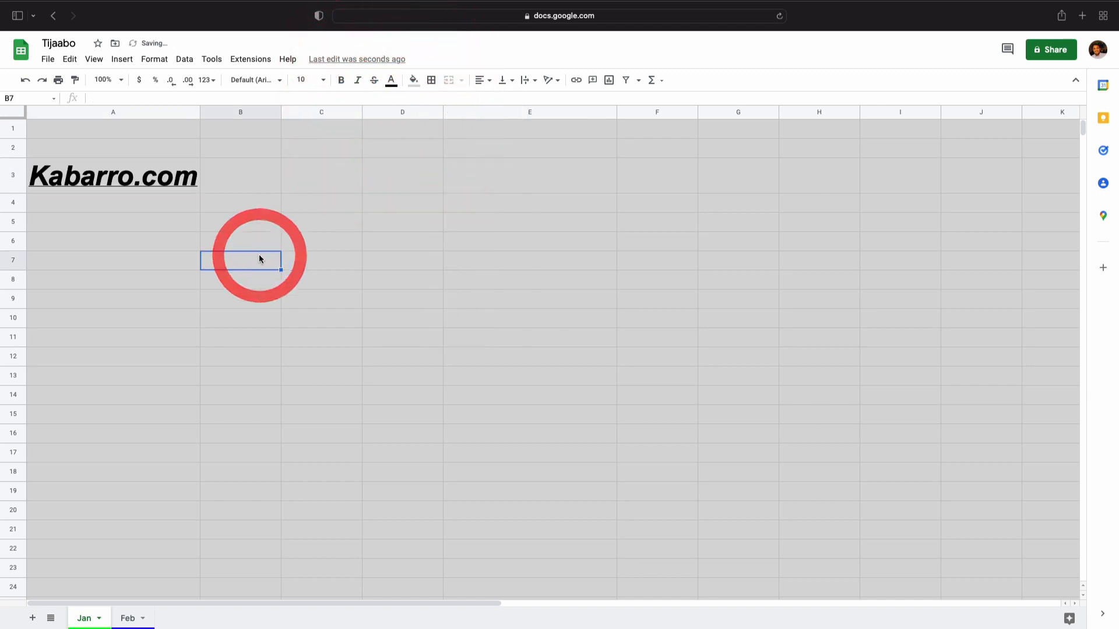
{"action": "left_click", "coordinate": [482, 269]}
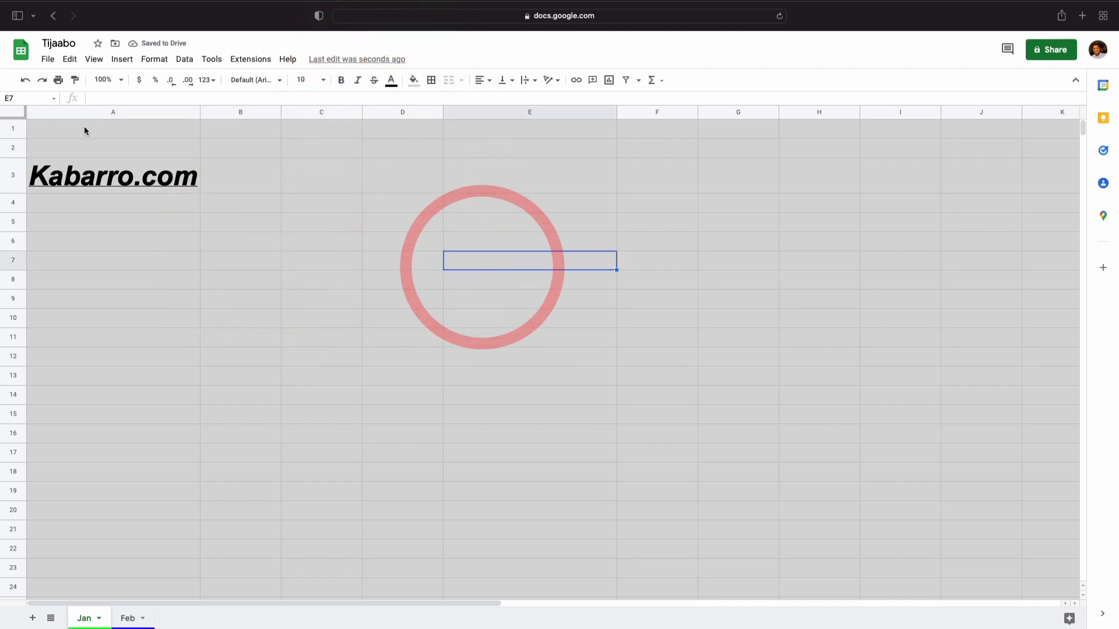
Step: Set the fill of all cells in the Jan sheet to the next lighter gray shade
{"action": "left_click", "coordinate": [18, 112]}
{"action": "left_click", "coordinate": [413, 80]}
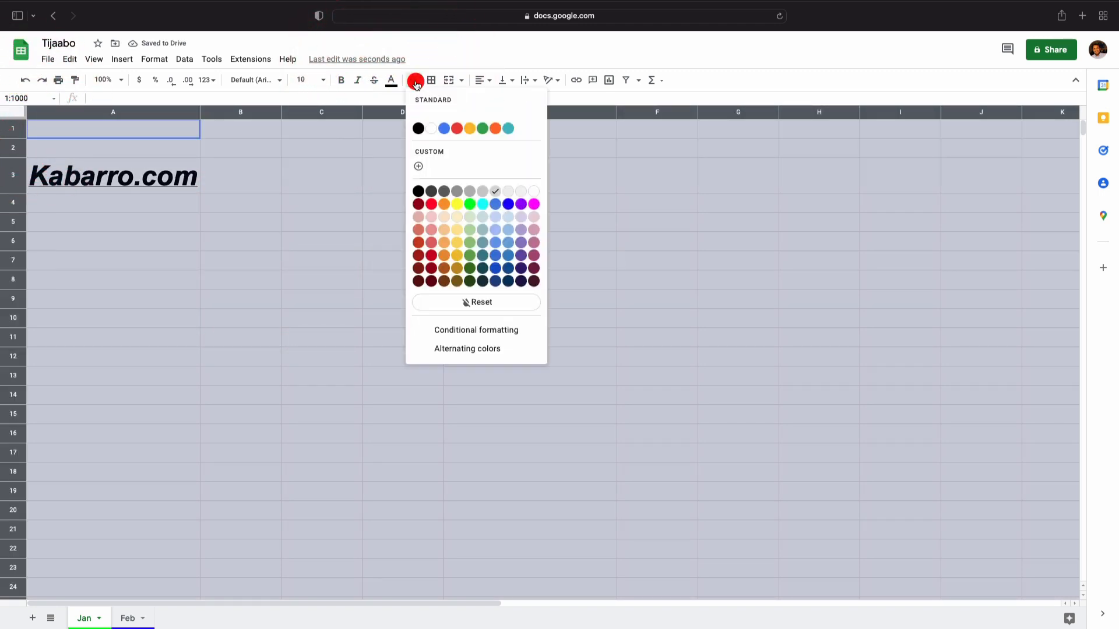
{"action": "left_click", "coordinate": [509, 191]}
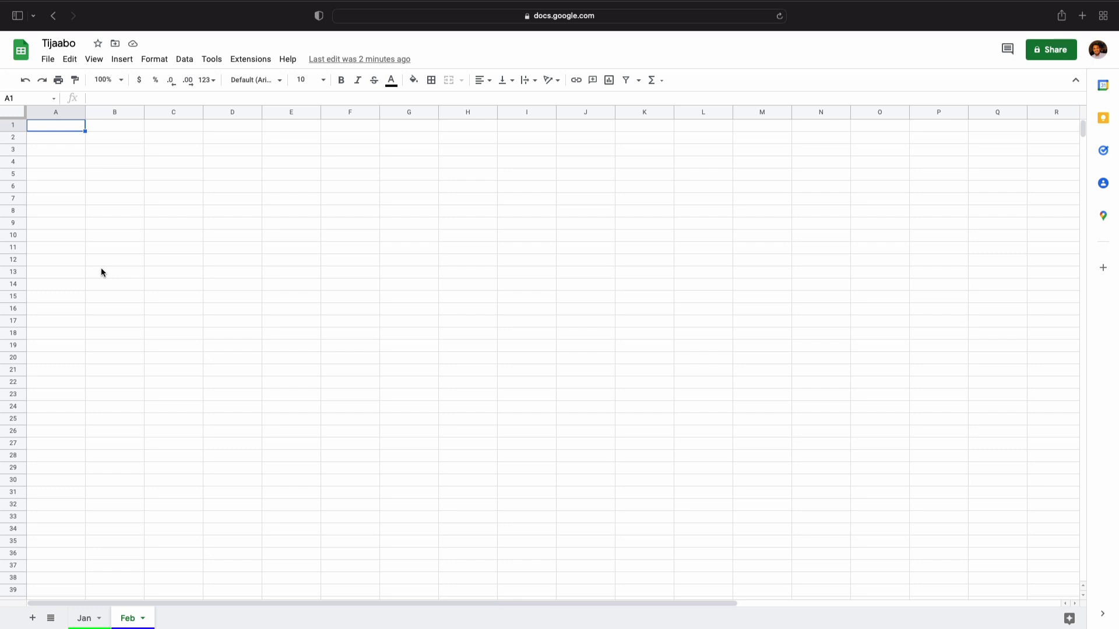
Step: Copy cells A1:A3 containing the Kabarro.com title from the Jan sheet and paste them at A1 of the Feb sheet
{"action": "left_click", "coordinate": [82, 618]}
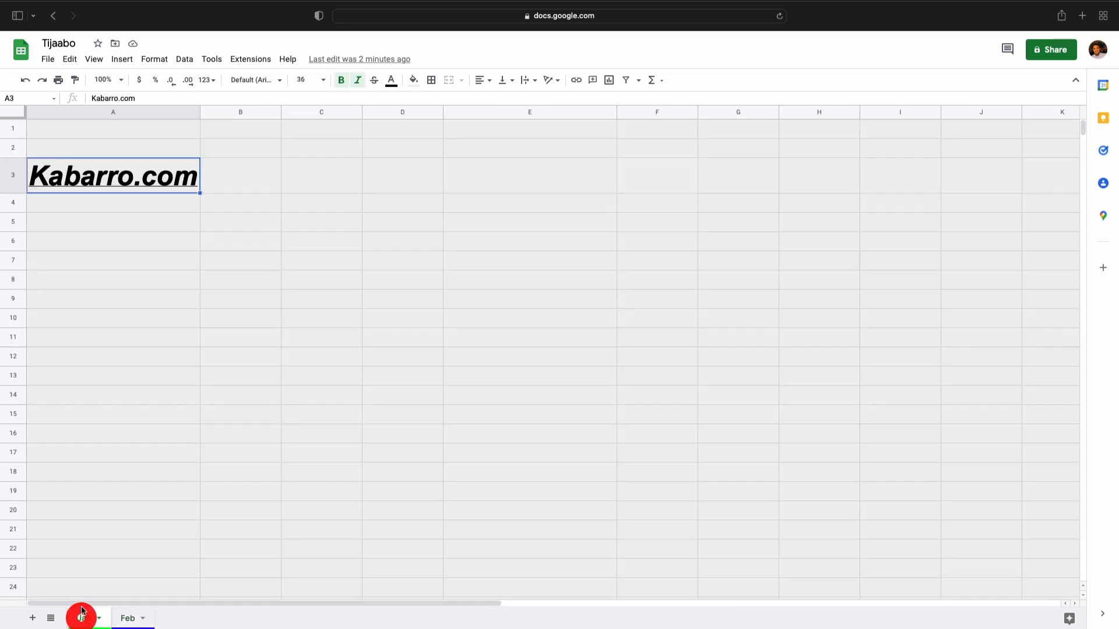
{"action": "left_click", "coordinate": [86, 192]}
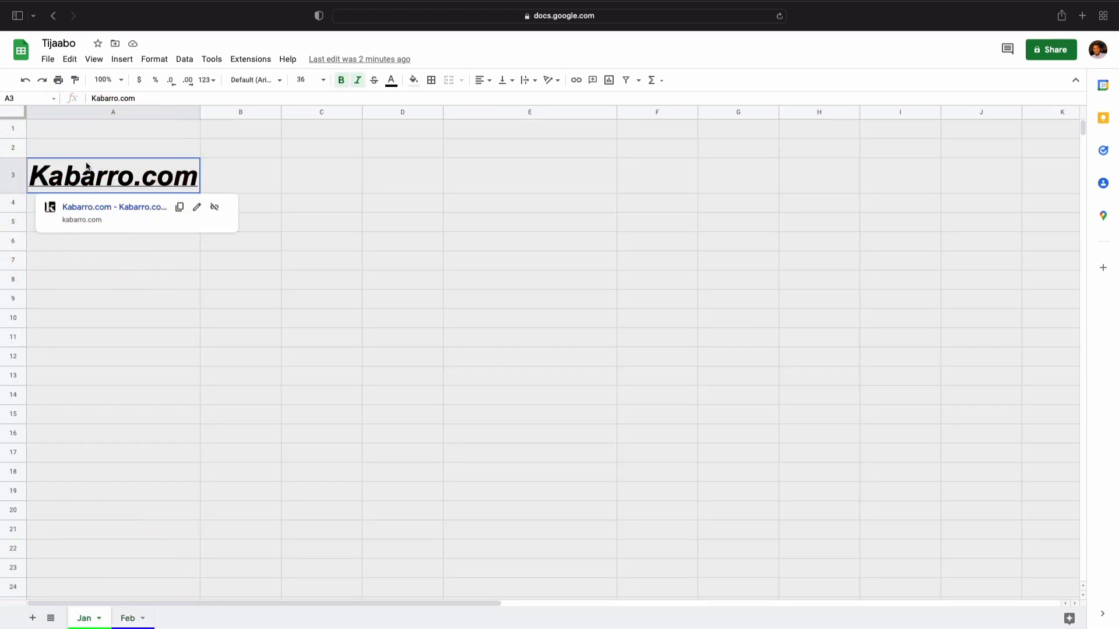
{"action": "left_click_drag", "start_coordinate": [86, 166], "coordinate": [87, 128]}
{"action": "left_click", "coordinate": [69, 59]}
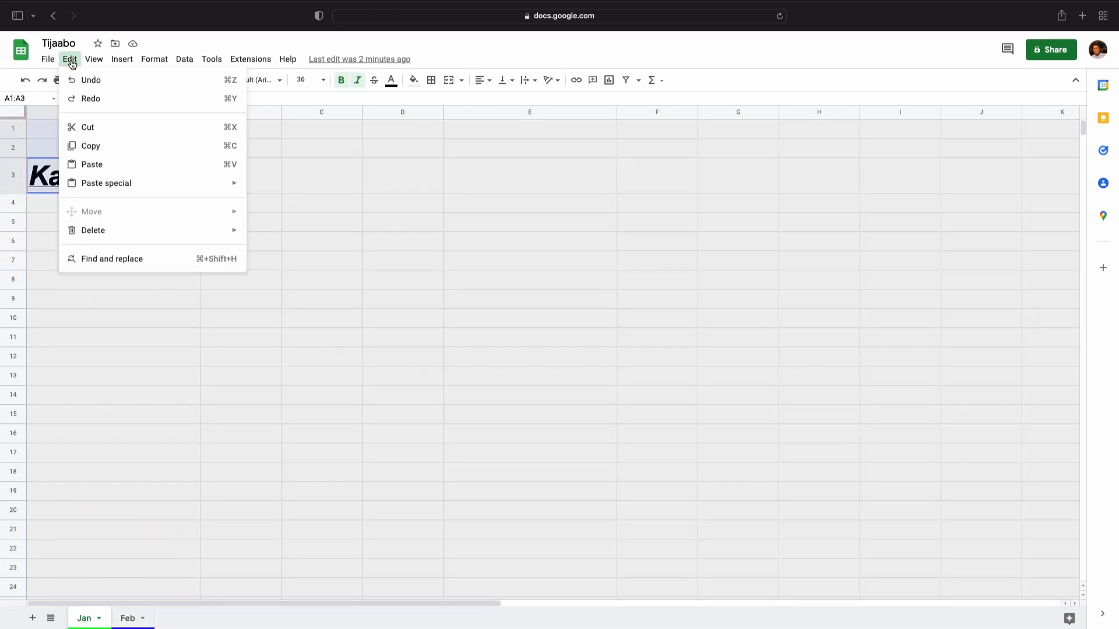
{"action": "left_click", "coordinate": [90, 147]}
{"action": "left_click", "coordinate": [126, 619]}
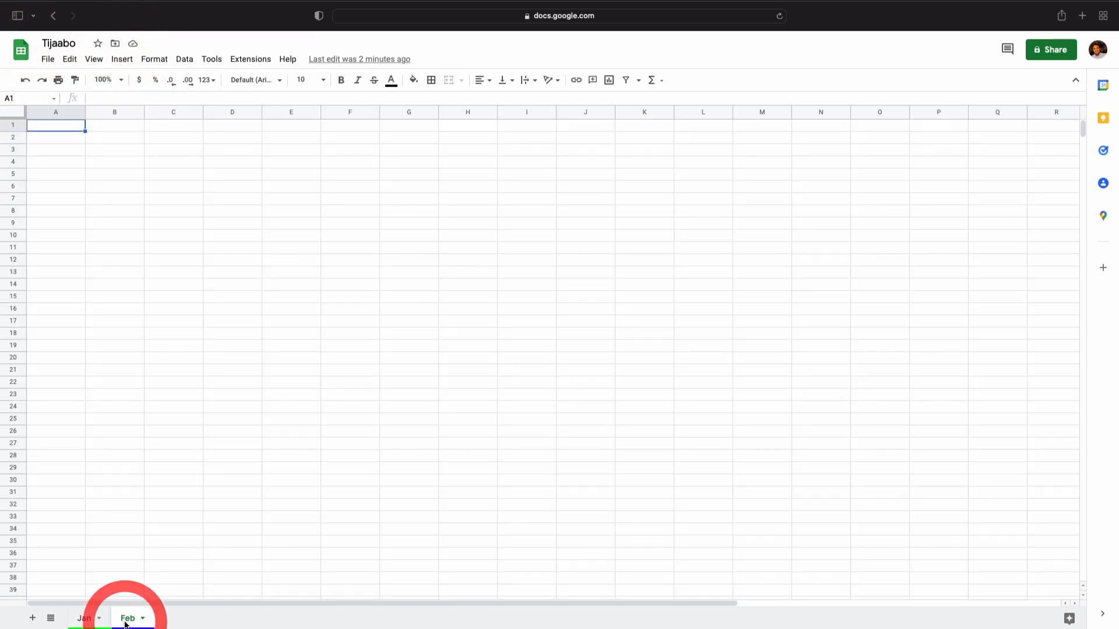
{"action": "right_click", "coordinate": [59, 127]}
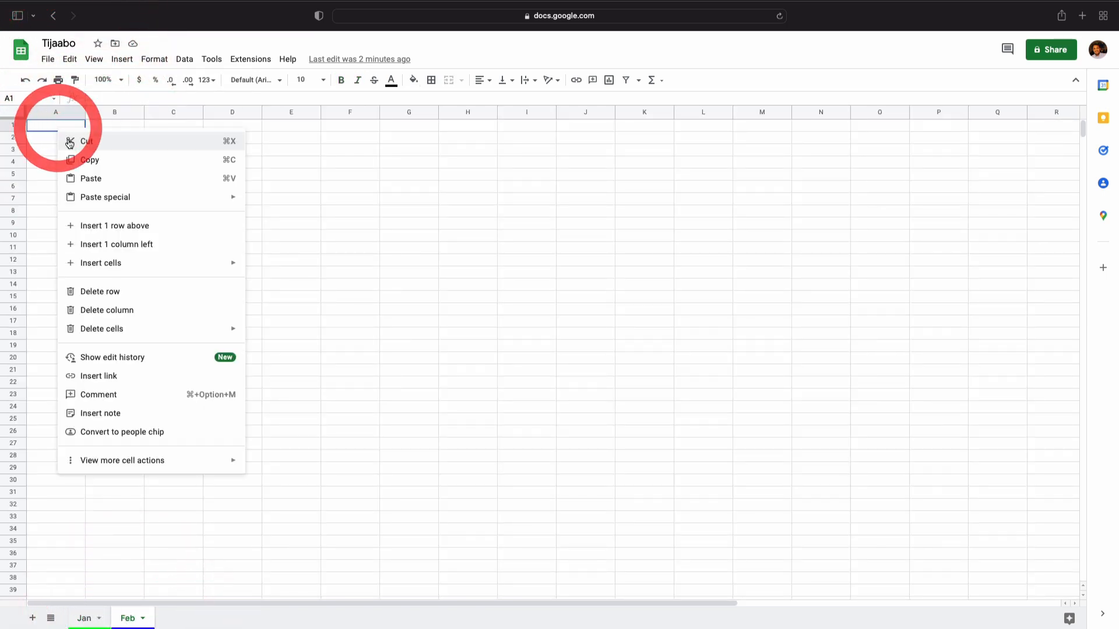
{"action": "left_click", "coordinate": [90, 178]}
{"action": "left_click", "coordinate": [132, 220]}
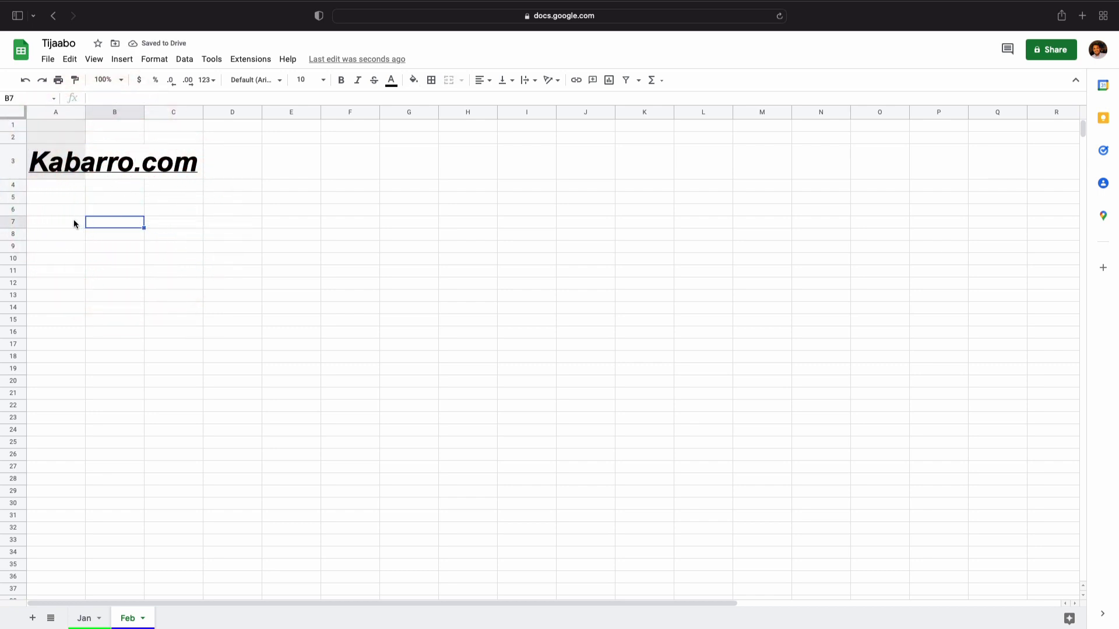
Step: Enter the column headers Magaca in A8 and Xisaab in B8 of the Feb sheet
{"action": "left_click", "coordinate": [65, 234]}
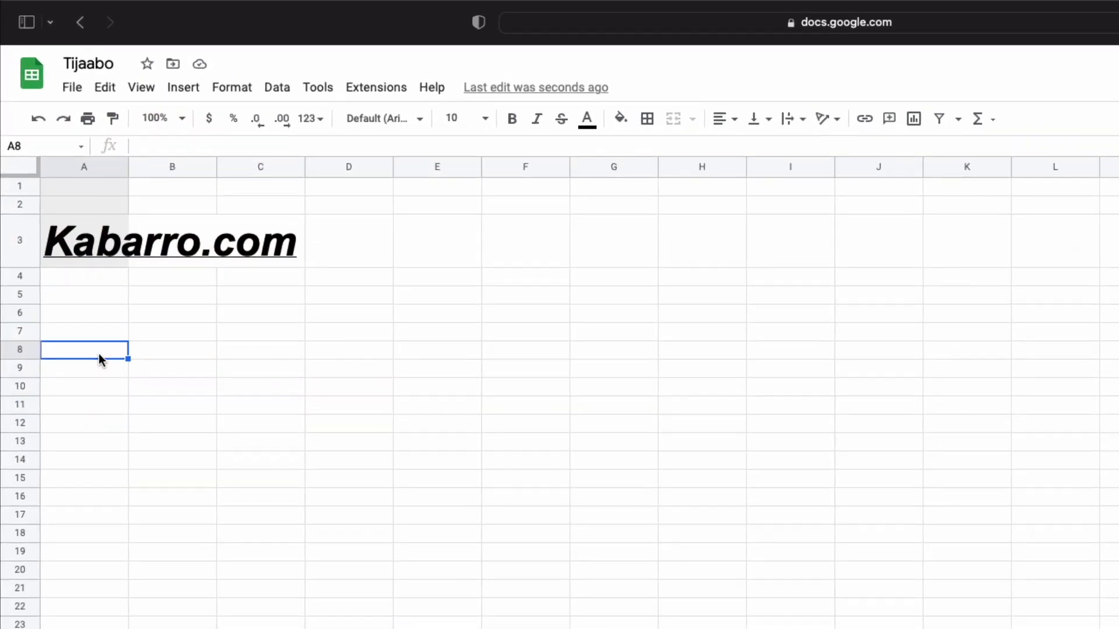
{"action": "type", "text": "Magaca"}
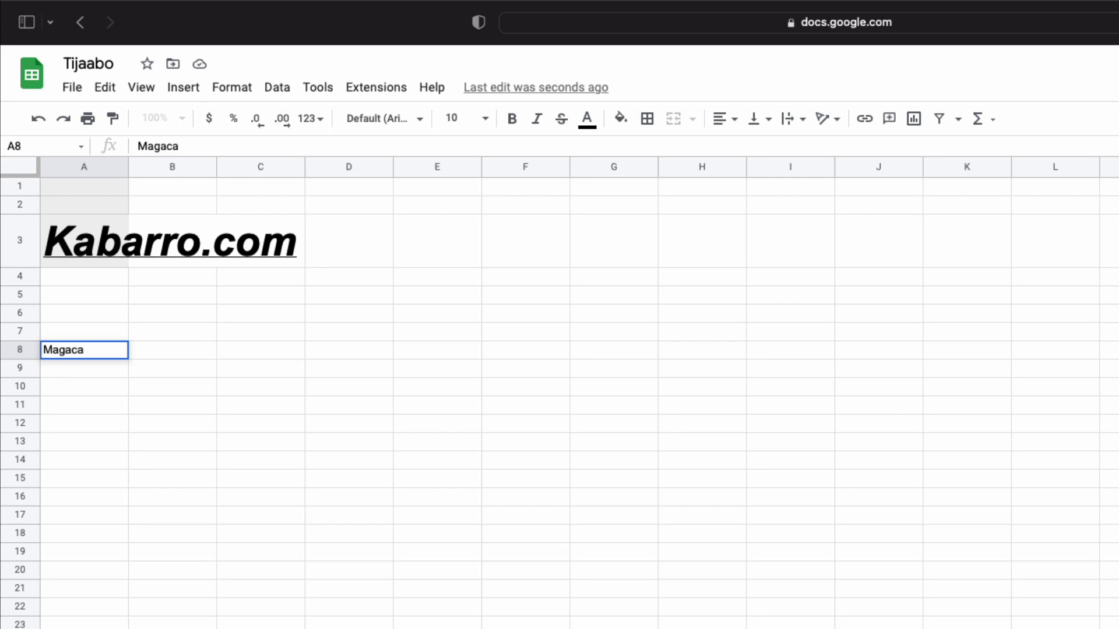
{"action": "key", "text": "Tab"}
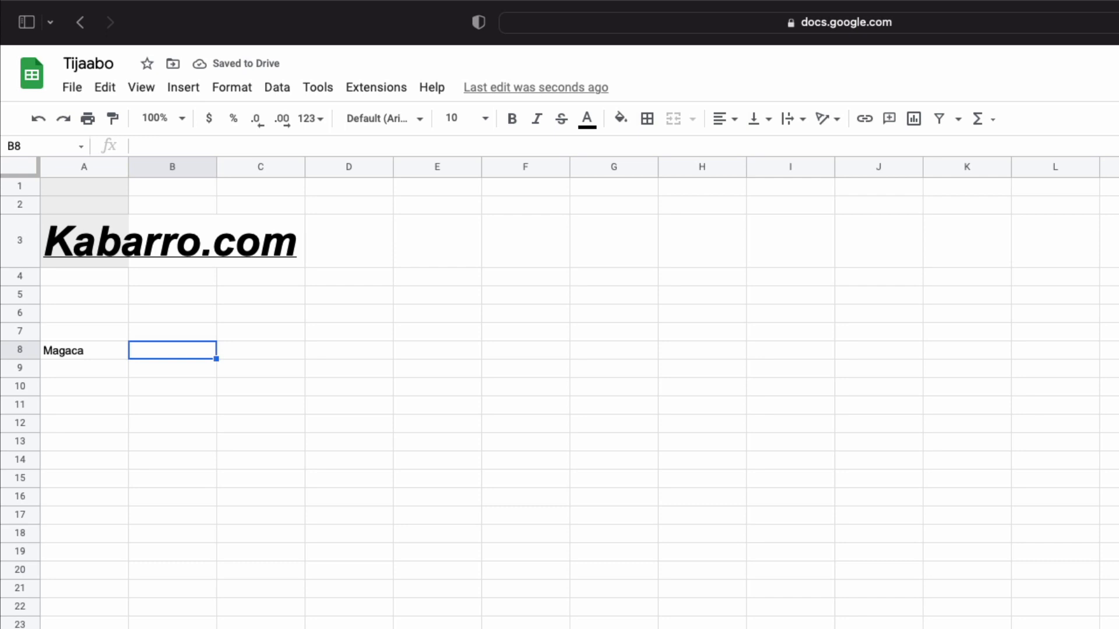
{"action": "type", "text": "Xisaab"}
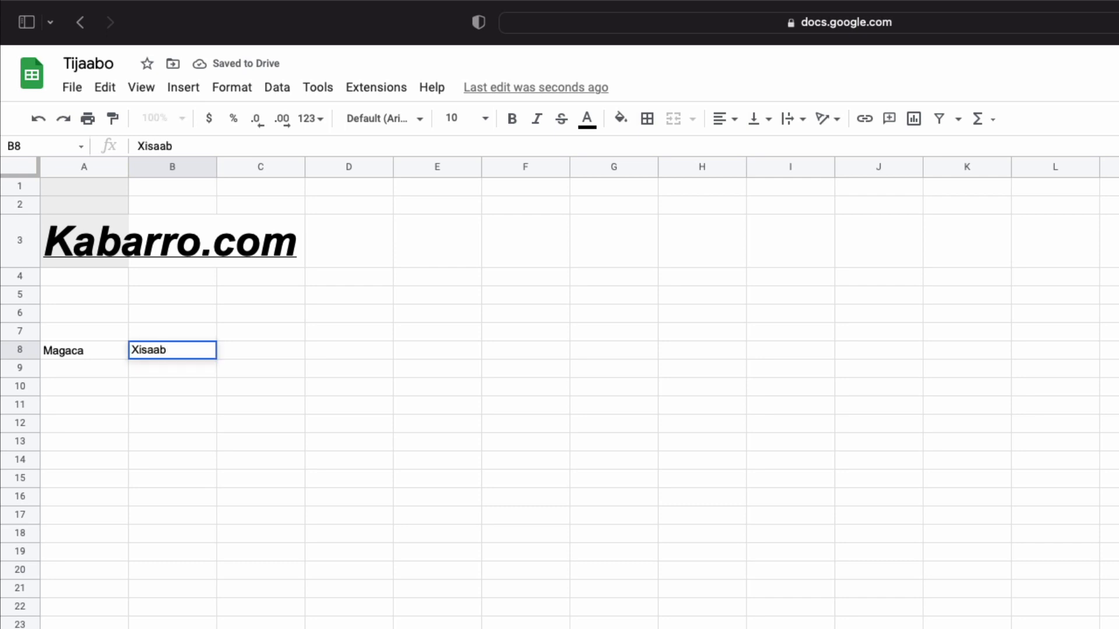
{"action": "key", "text": "Tab"}
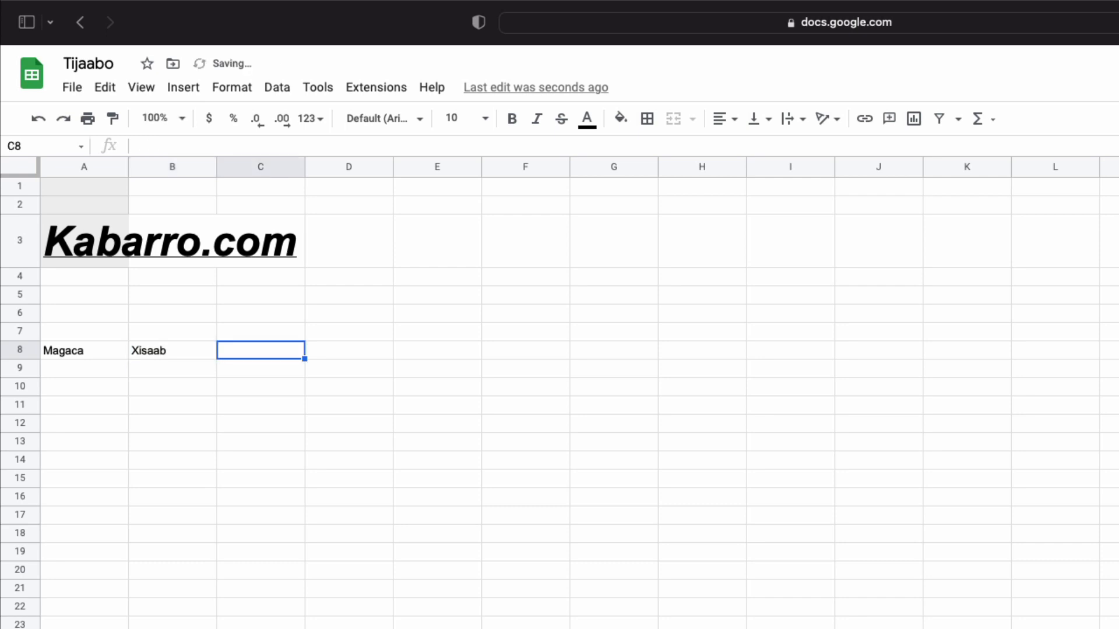
Step: Continue the header row with Samali in C8 and English in D8
{"action": "type", "text": "Saomal"}
{"action": "key", "text": "BackSpace"}
{"action": "key", "text": "BackSpace"}
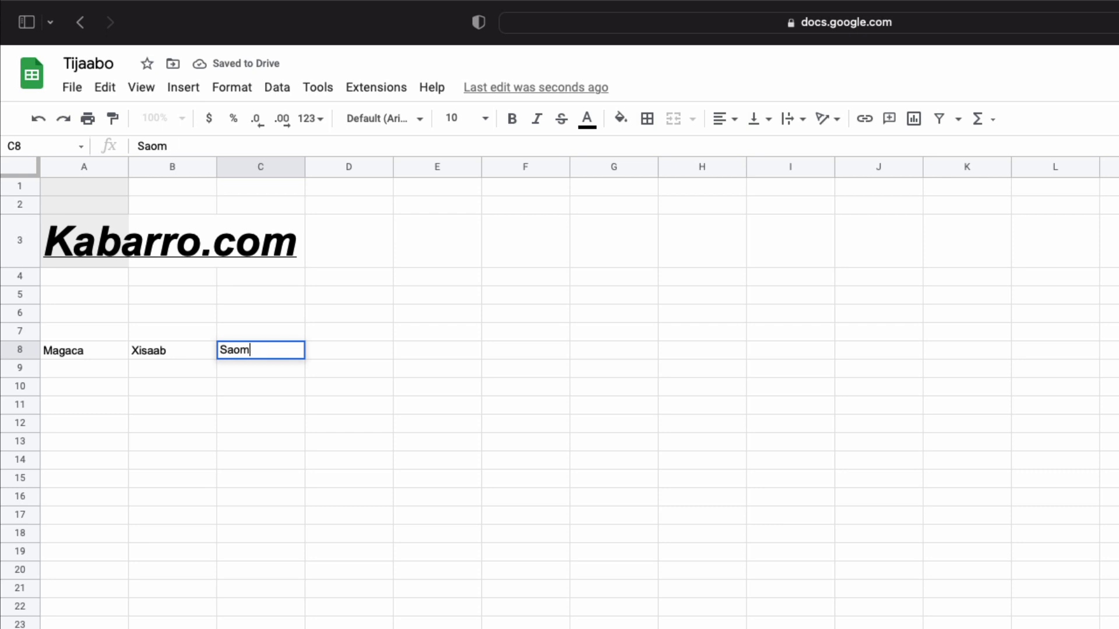
{"action": "key", "text": "BackSpace"}
{"action": "key", "text": "BackSpace"}
{"action": "type", "text": "mali"}
{"action": "key", "text": "Tab"}
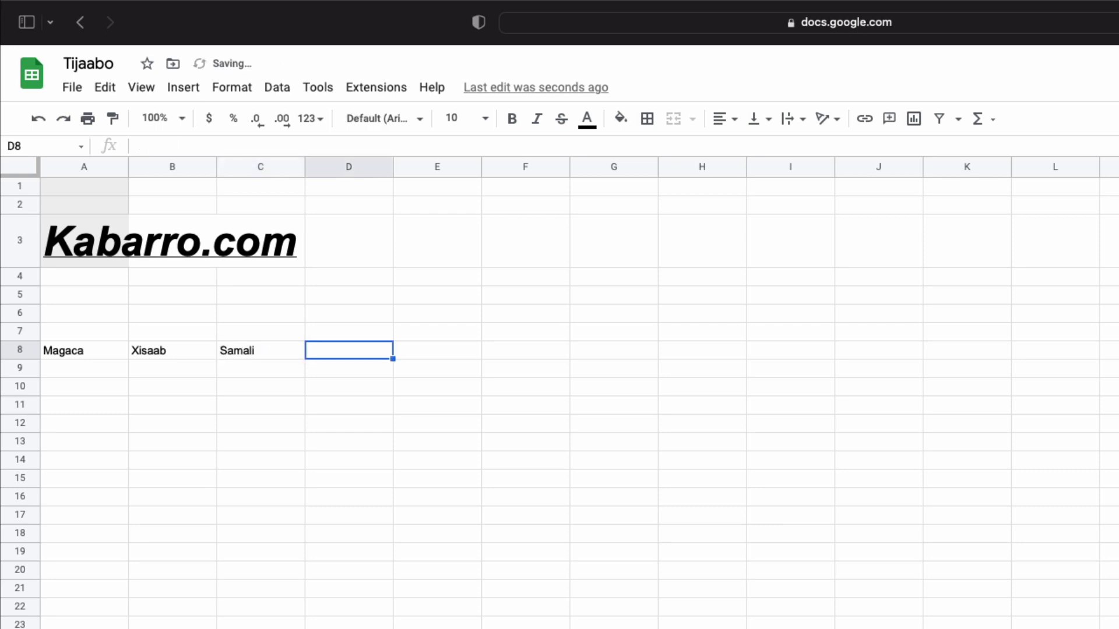
{"action": "type", "text": "Enf"}
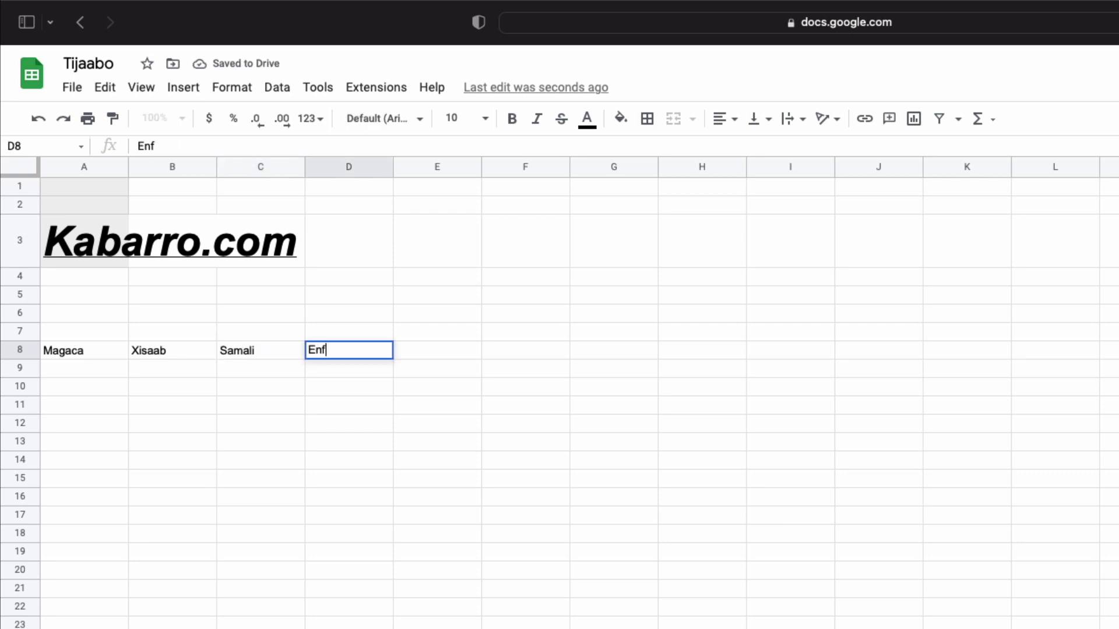
{"action": "key", "text": "BackSpace"}
{"action": "type", "text": "glish"}
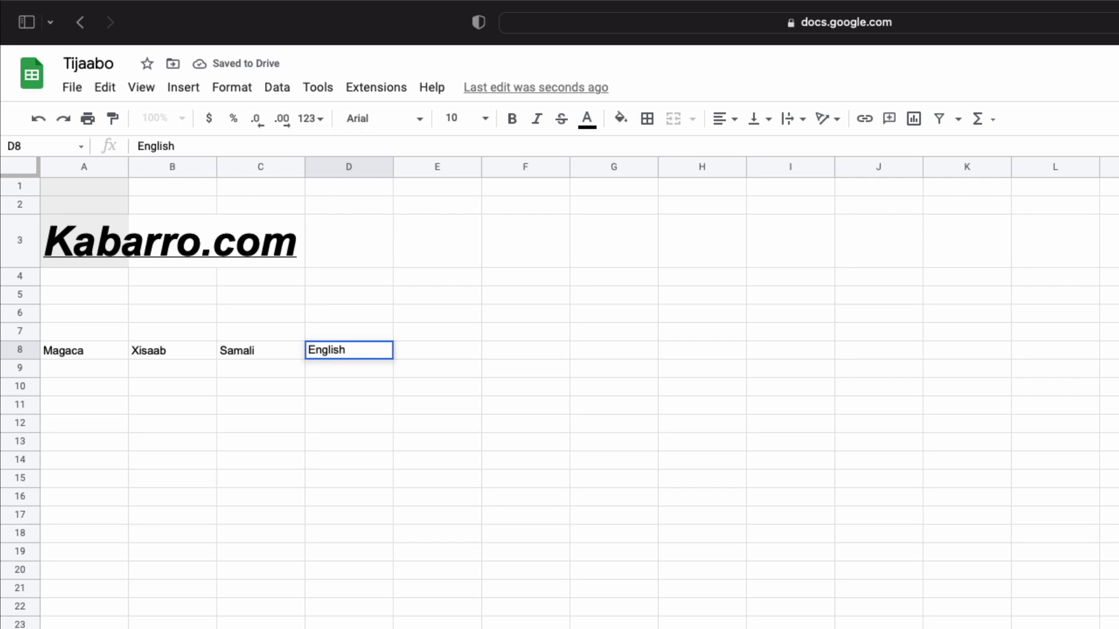
{"action": "key", "text": "Tab"}
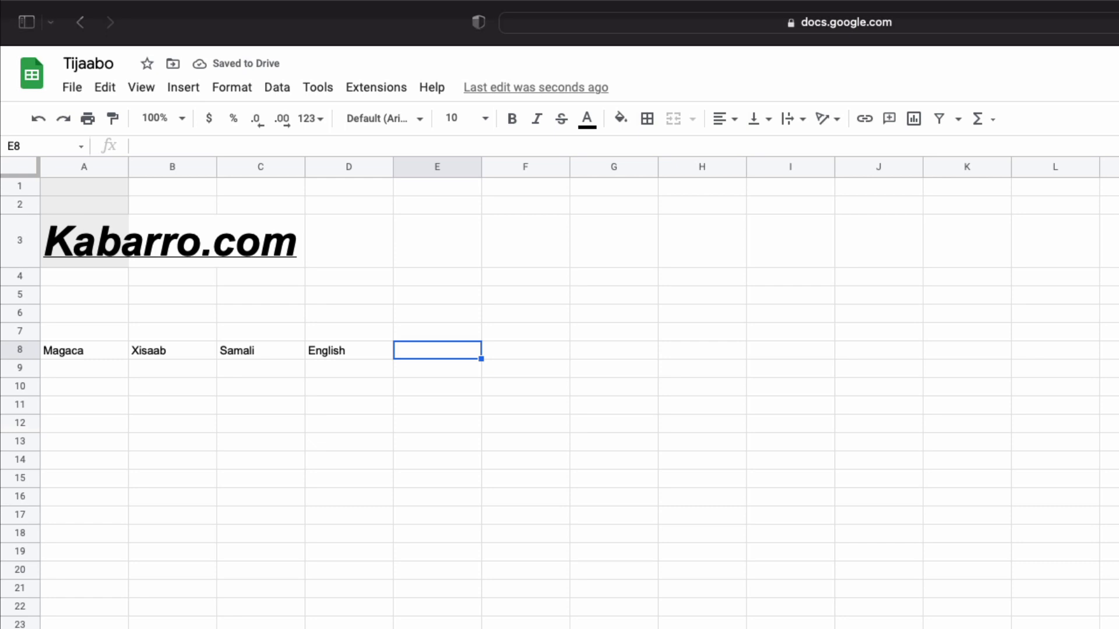
Step: Enter five sample people's first names under the Magaca header in cells A9 to A13
{"action": "key", "text": "Return"}
{"action": "type", "text": "Cali"}
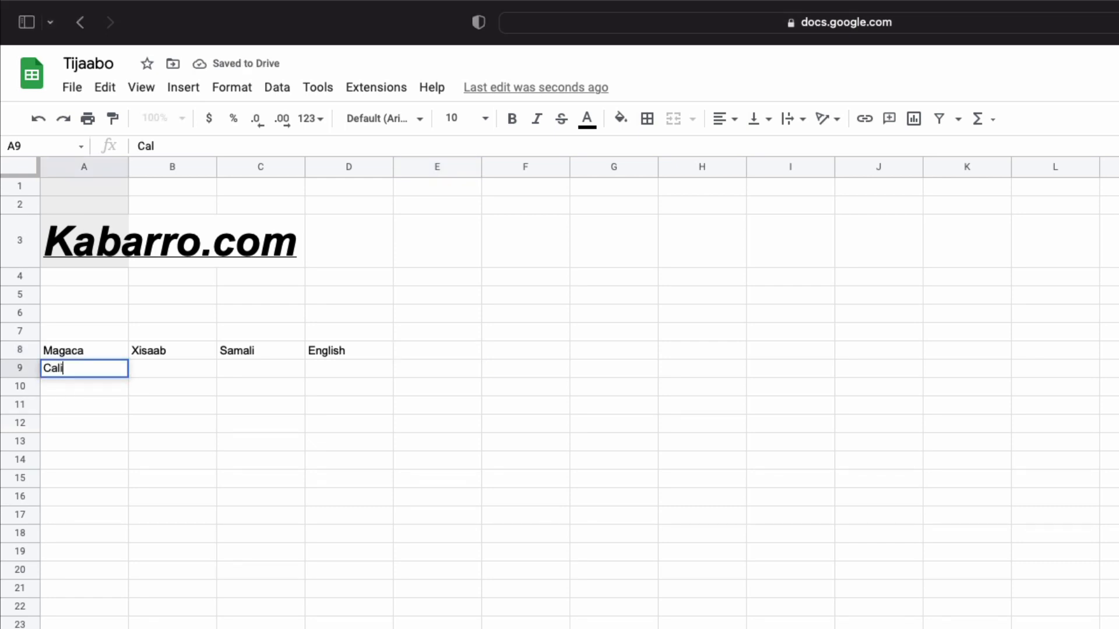
{"action": "key", "text": "Return"}
{"action": "type", "text": "Xasa"}
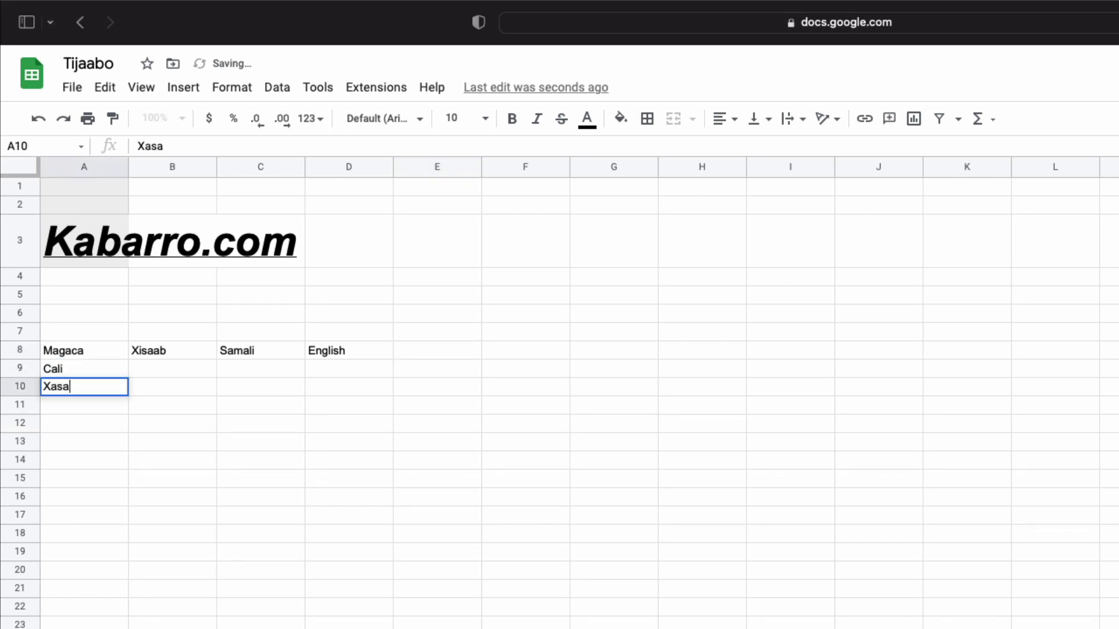
{"action": "key", "text": "Return"}
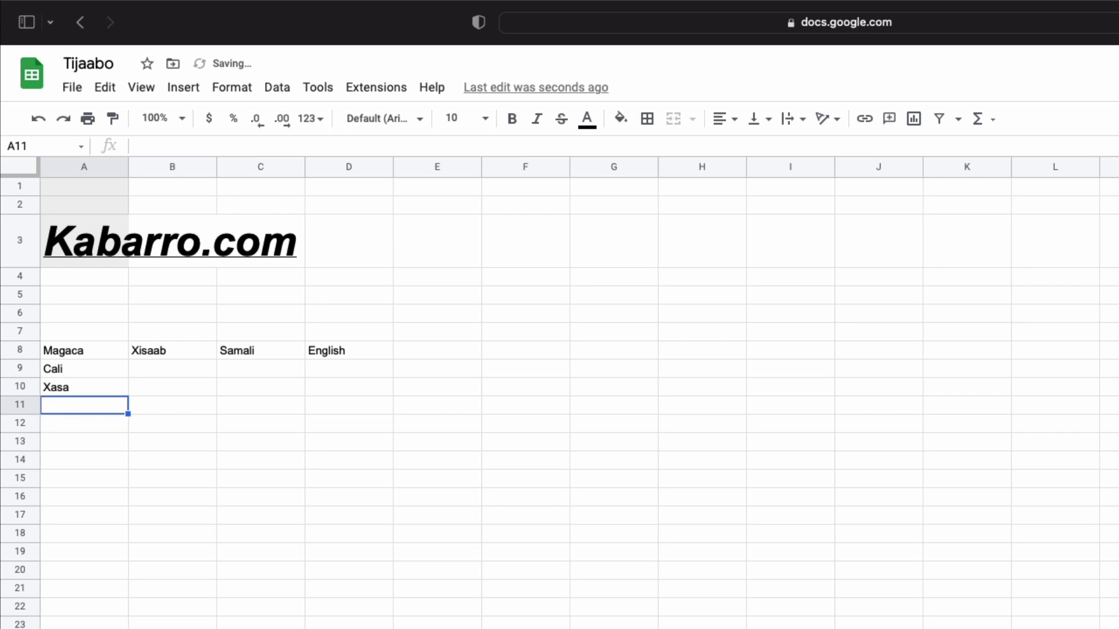
{"action": "type", "text": "Casho"}
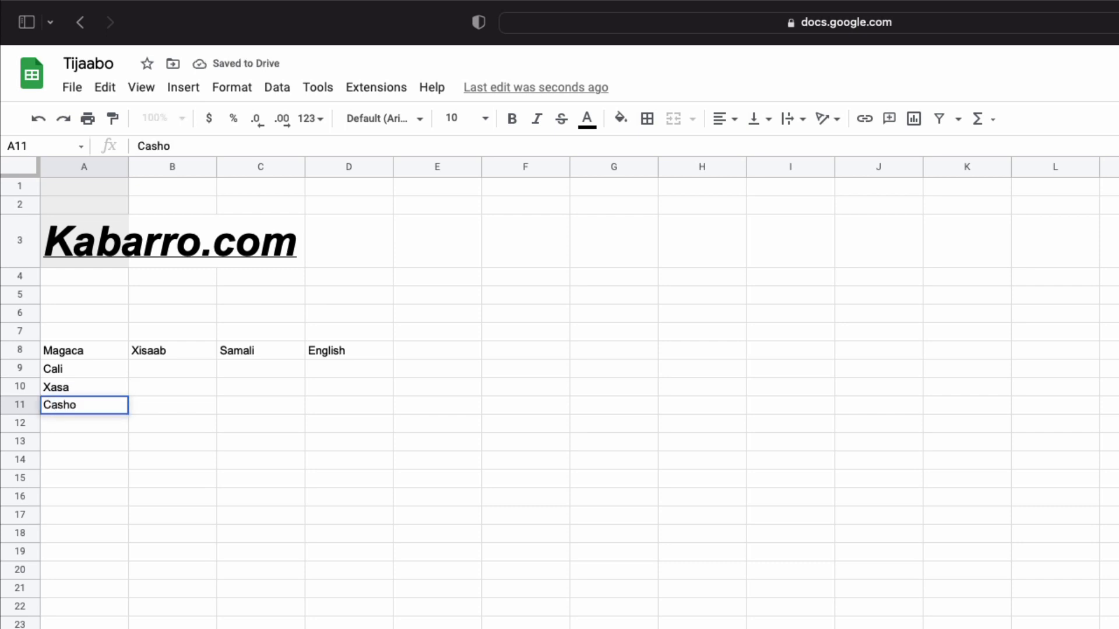
{"action": "key", "text": "Return"}
{"action": "type", "text": "Abdi"}
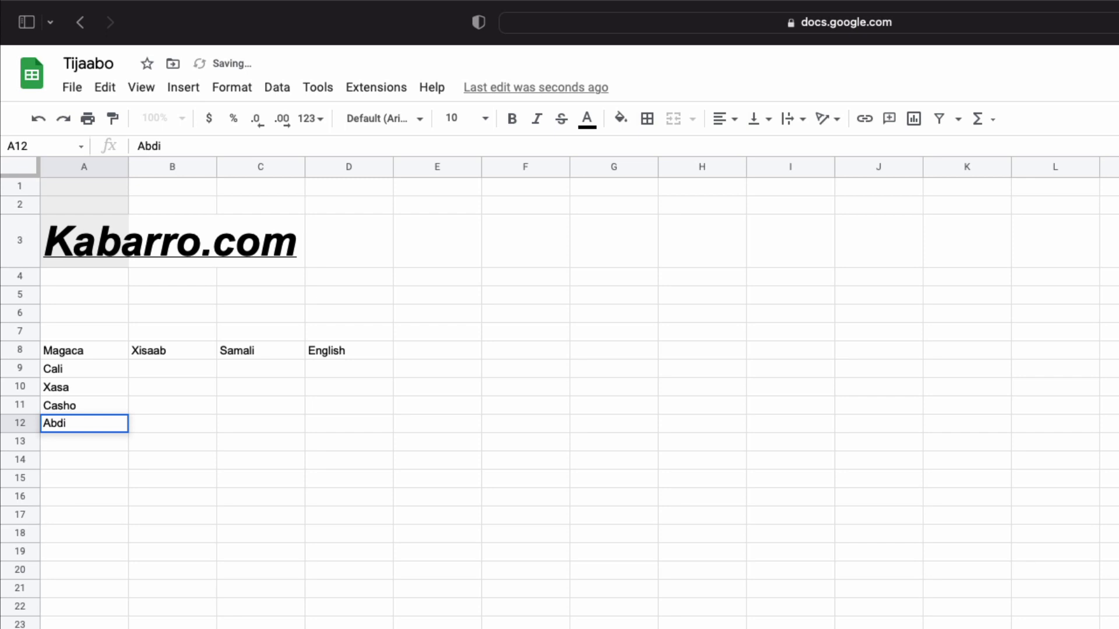
{"action": "key", "text": "Return"}
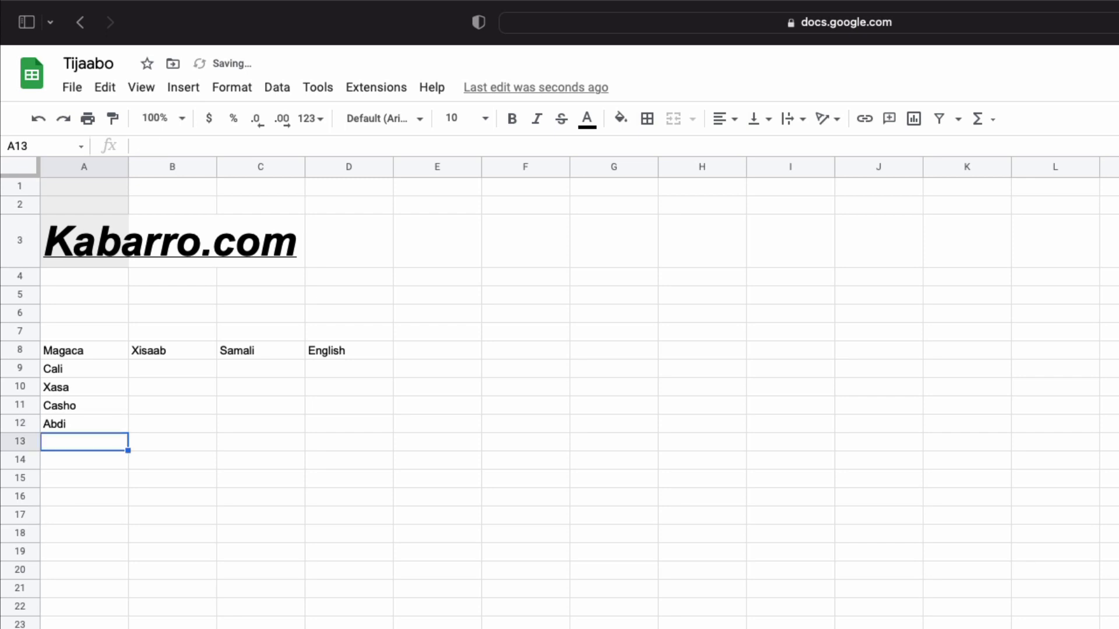
{"action": "type", "text": "Magan"}
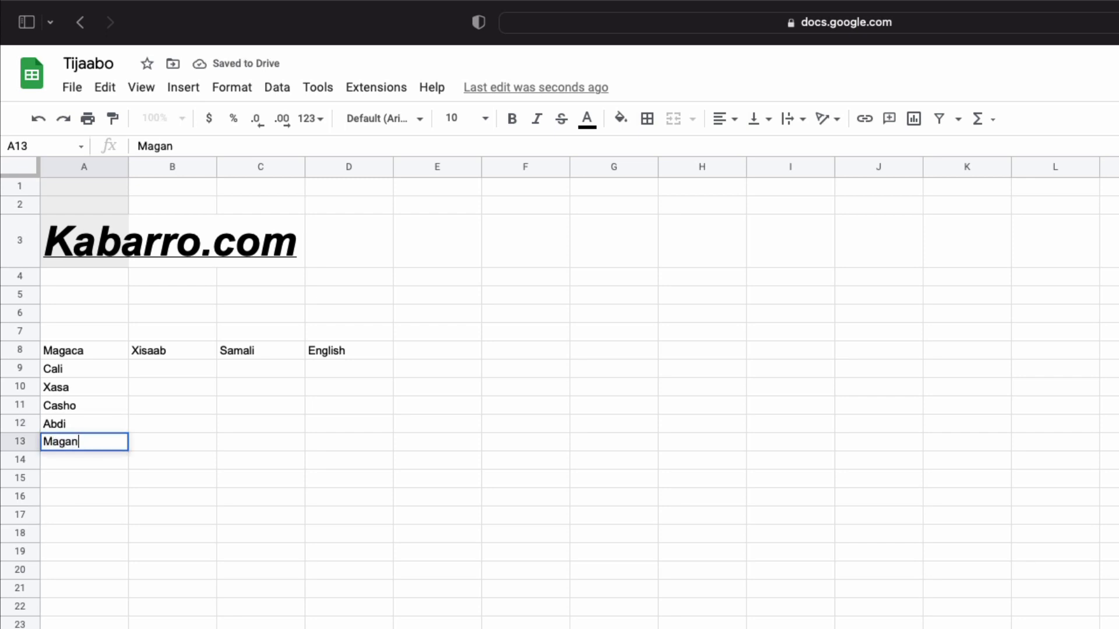
{"action": "key", "text": "Return"}
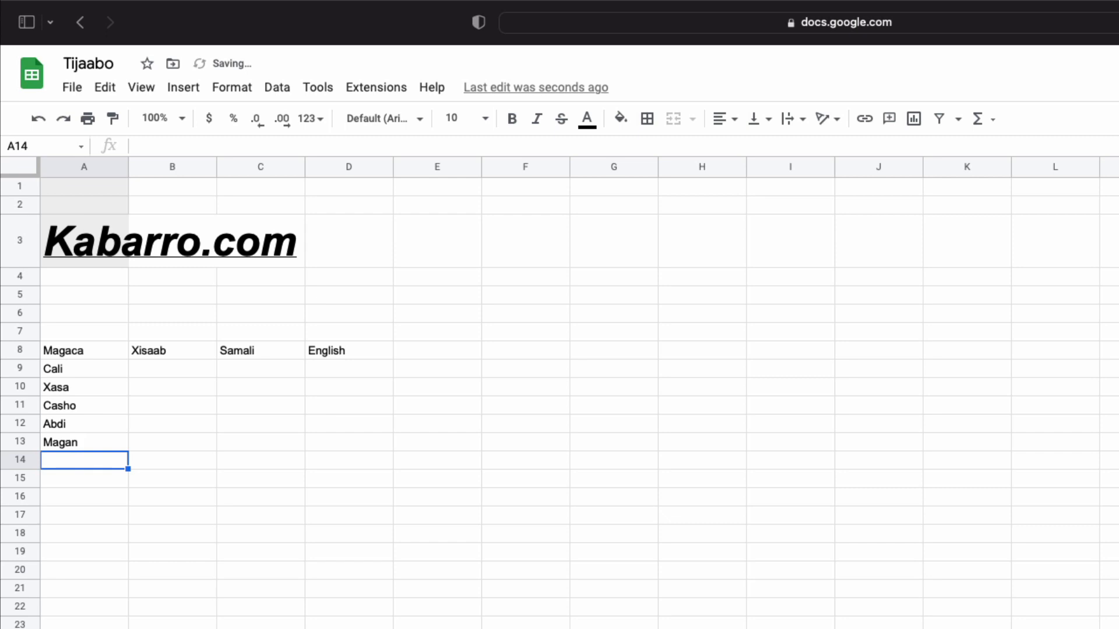
Step: Enter 1o in B9 and 20 in B10 under the Xisaab header
{"action": "key", "text": "Up"}
{"action": "key", "text": "Up"}
{"action": "key", "text": "Up"}
{"action": "key", "text": "Up"}
{"action": "key", "text": "Up"}
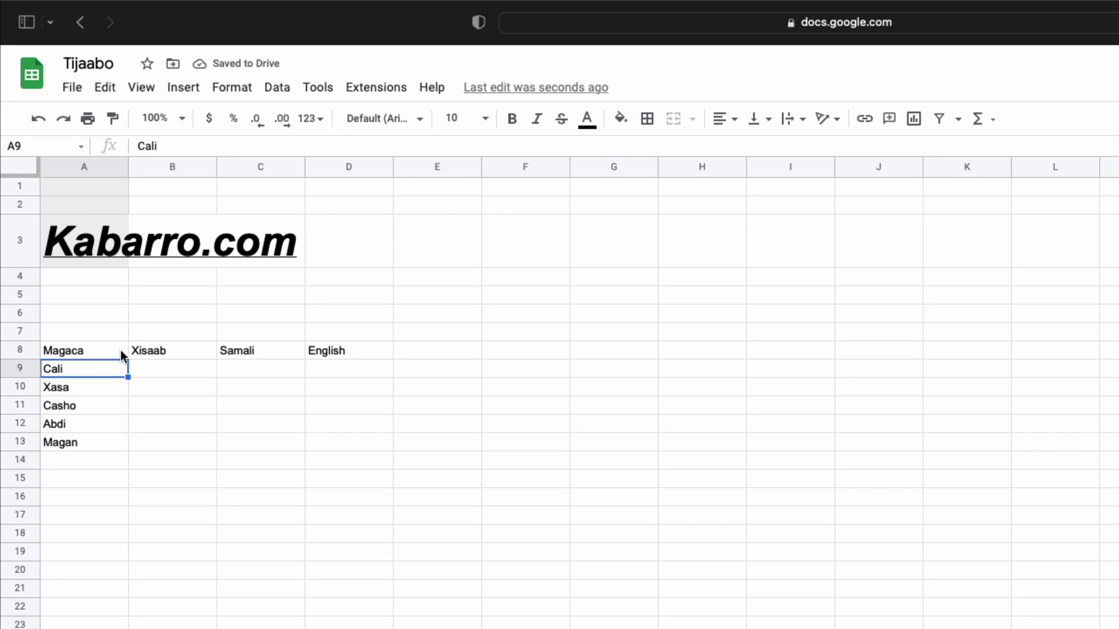
{"action": "left_click", "coordinate": [185, 377]}
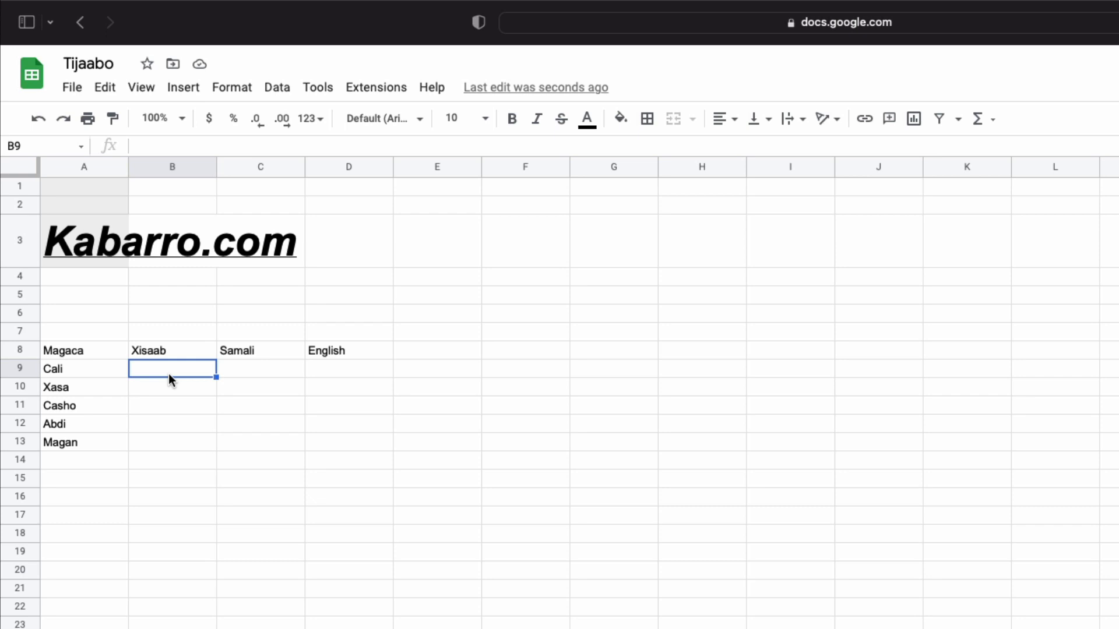
{"action": "type", "text": "1"}
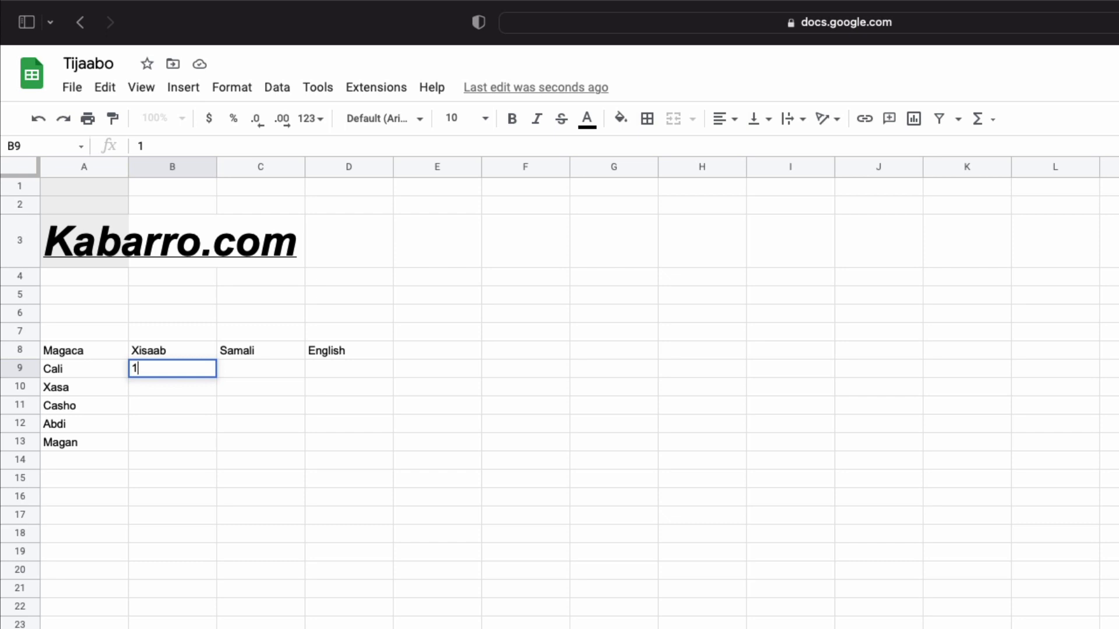
{"action": "type", "text": "o"}
{"action": "key", "text": "Return"}
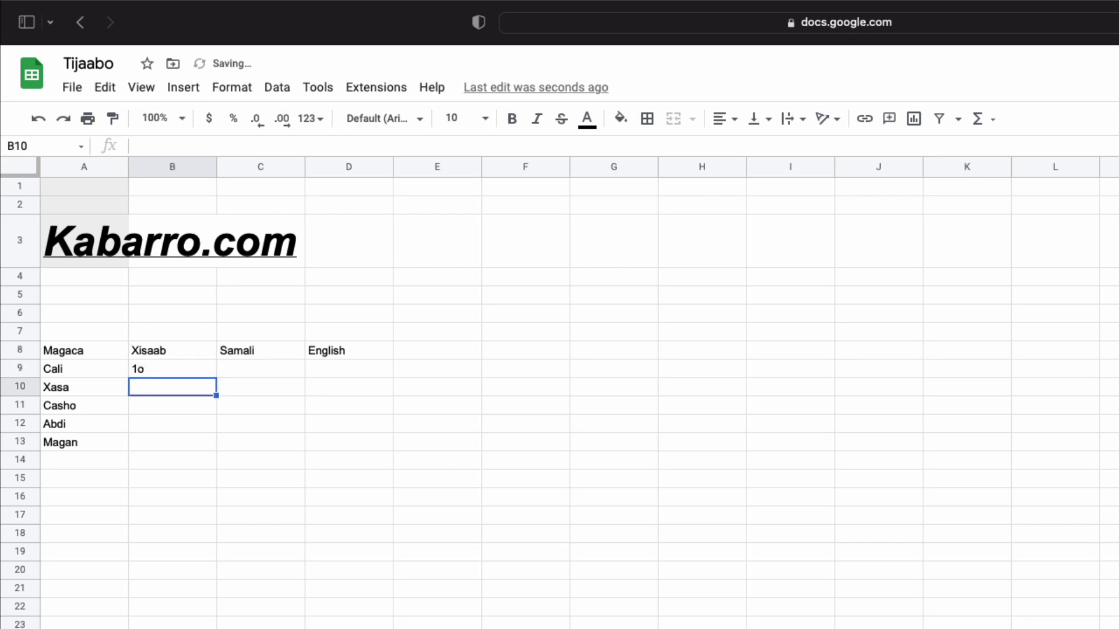
{"action": "type", "text": "20"}
{"action": "key", "text": "Return"}
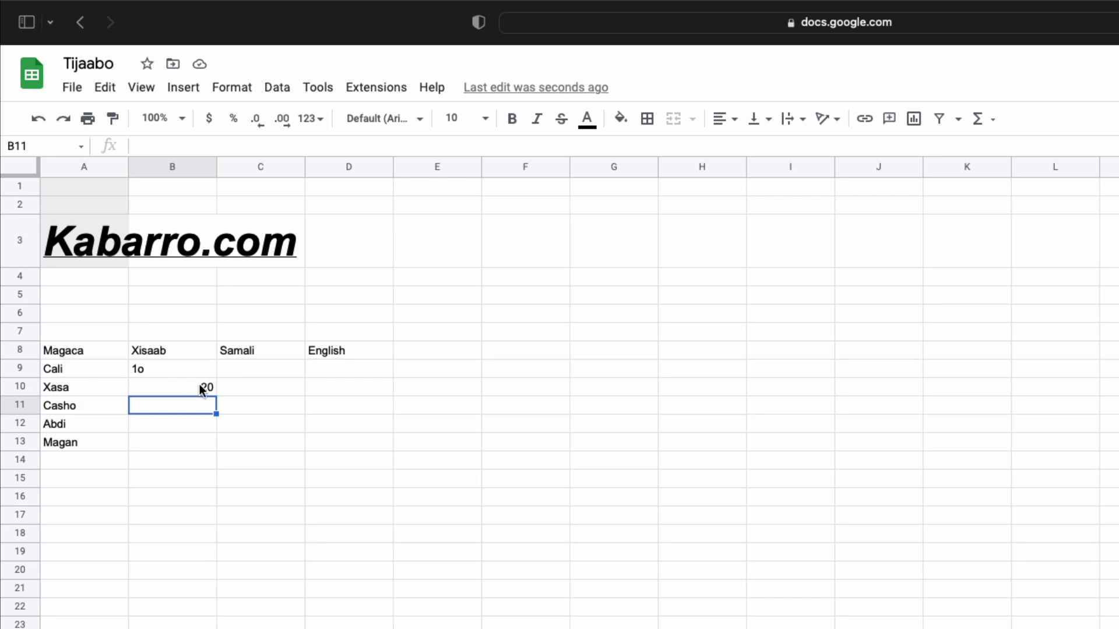
Step: Correct the entry in B9 to the number 10
{"action": "left_click", "coordinate": [168, 371]}
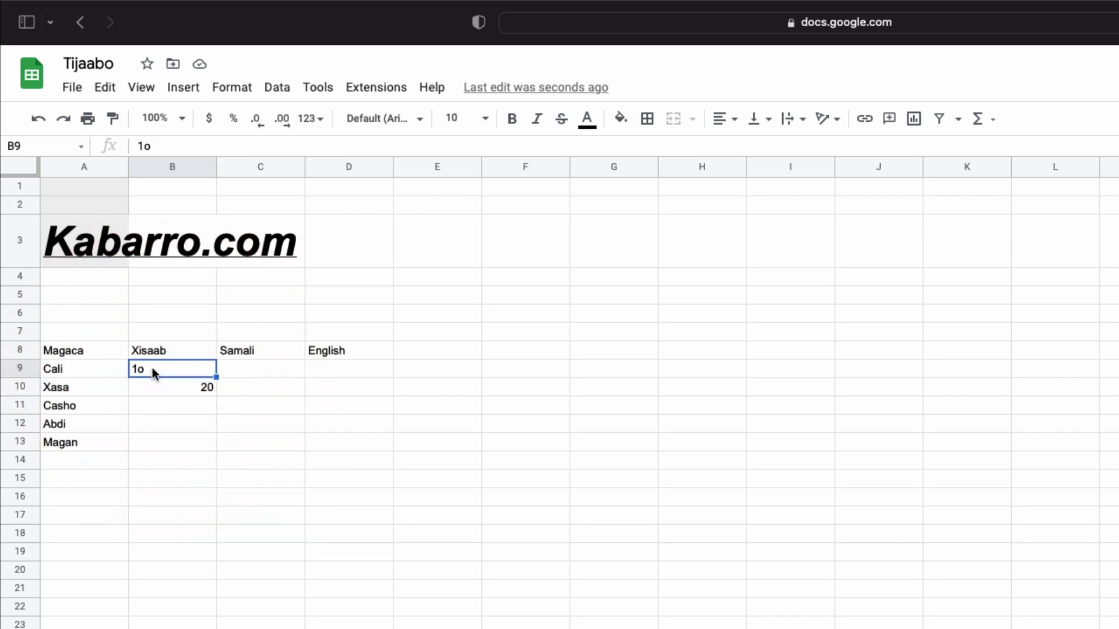
{"action": "left_click", "coordinate": [157, 145]}
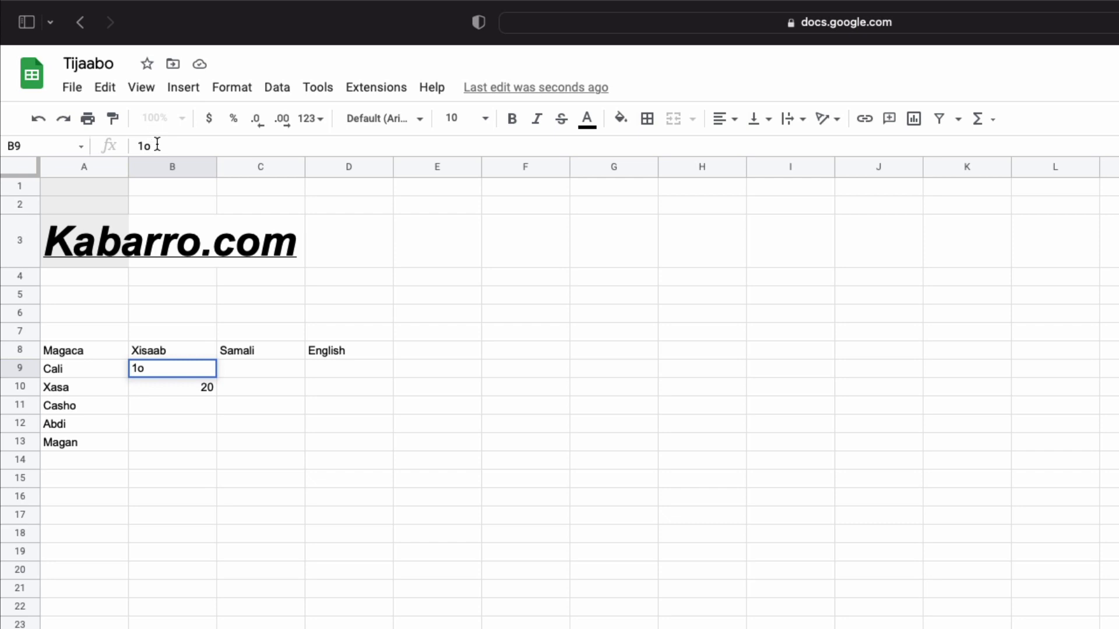
{"action": "key", "text": "BackSpace"}
{"action": "type", "text": "0"}
{"action": "key", "text": "Return"}
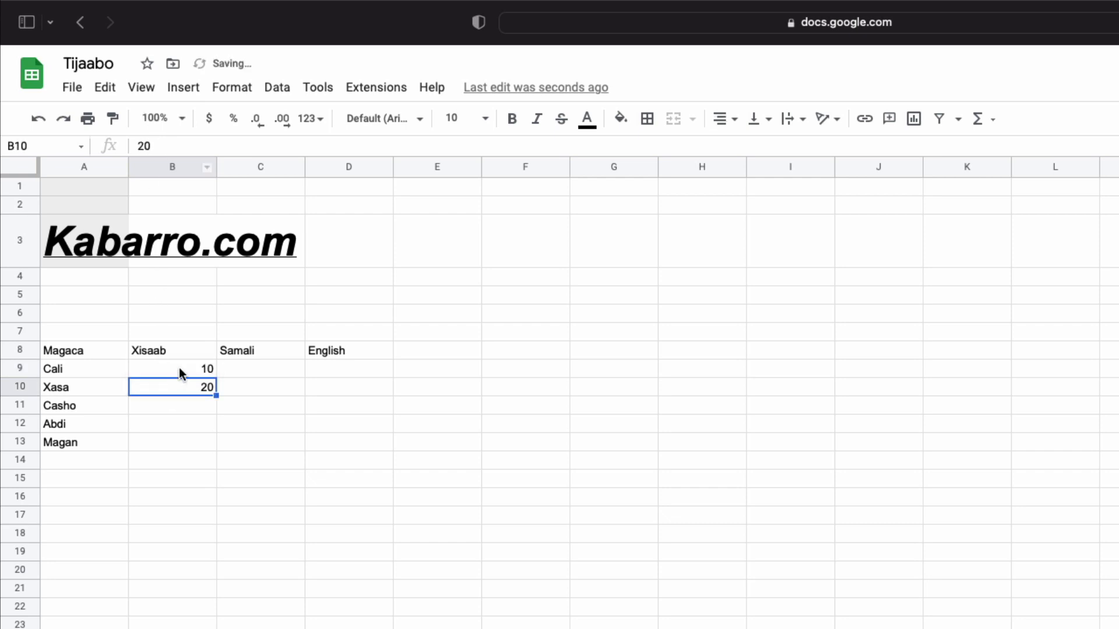
Step: Replace the value in B9 with 30
{"action": "left_click", "coordinate": [181, 370]}
{"action": "key", "text": "BackSpace"}
{"action": "key", "text": "BackSpace"}
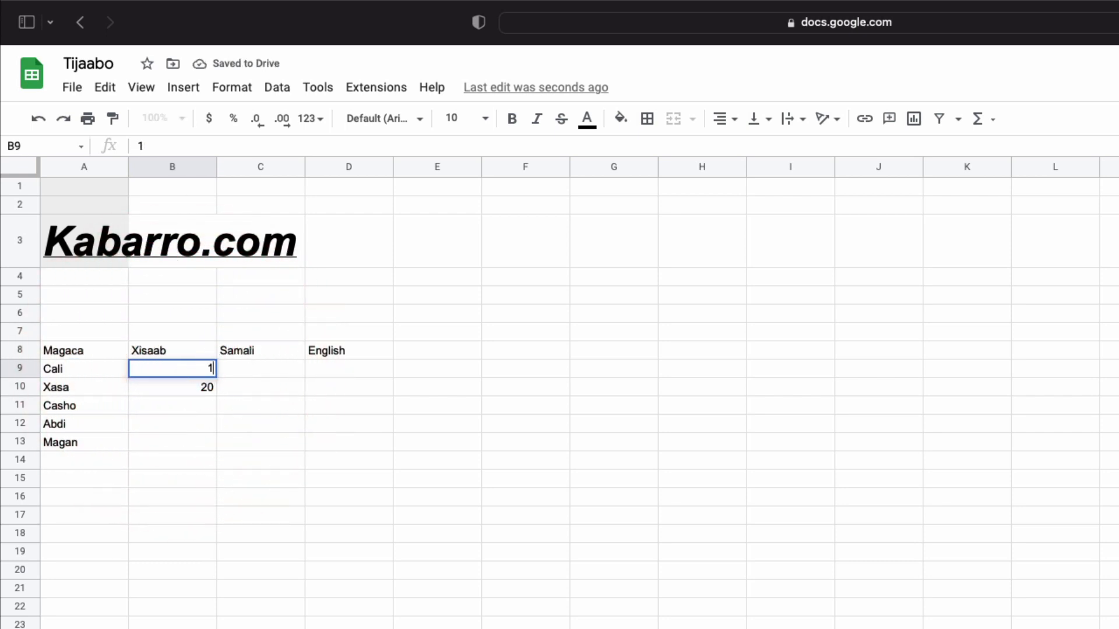
{"action": "type", "text": "30"}
{"action": "key", "text": "Return"}
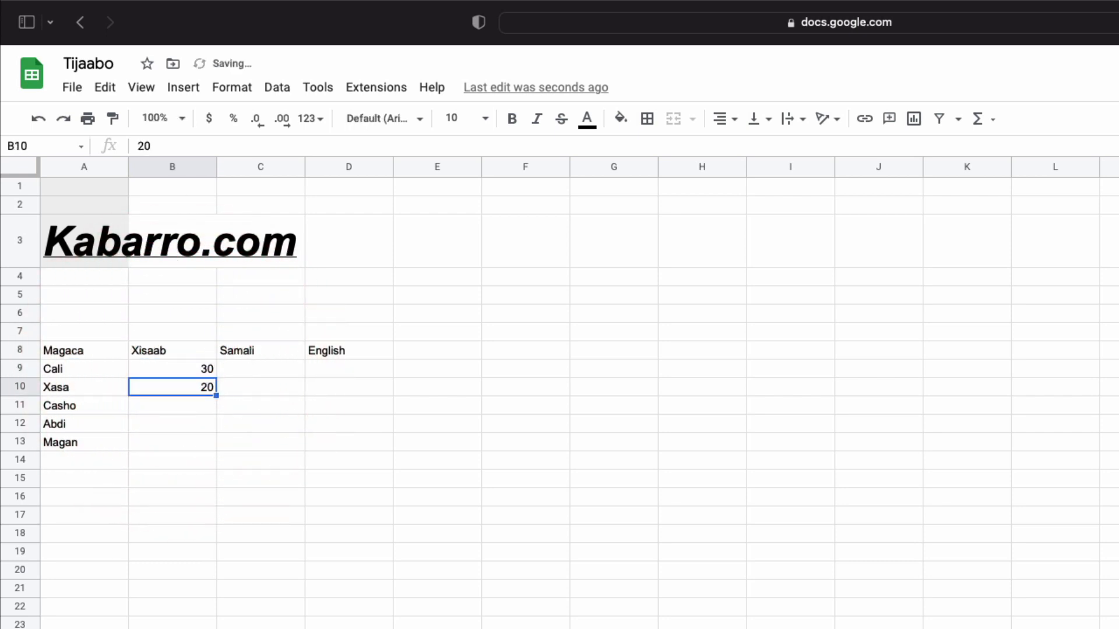
Step: Clear B9 and enter the formula =randbetween(40;80) in it
{"action": "key", "text": "Up"}
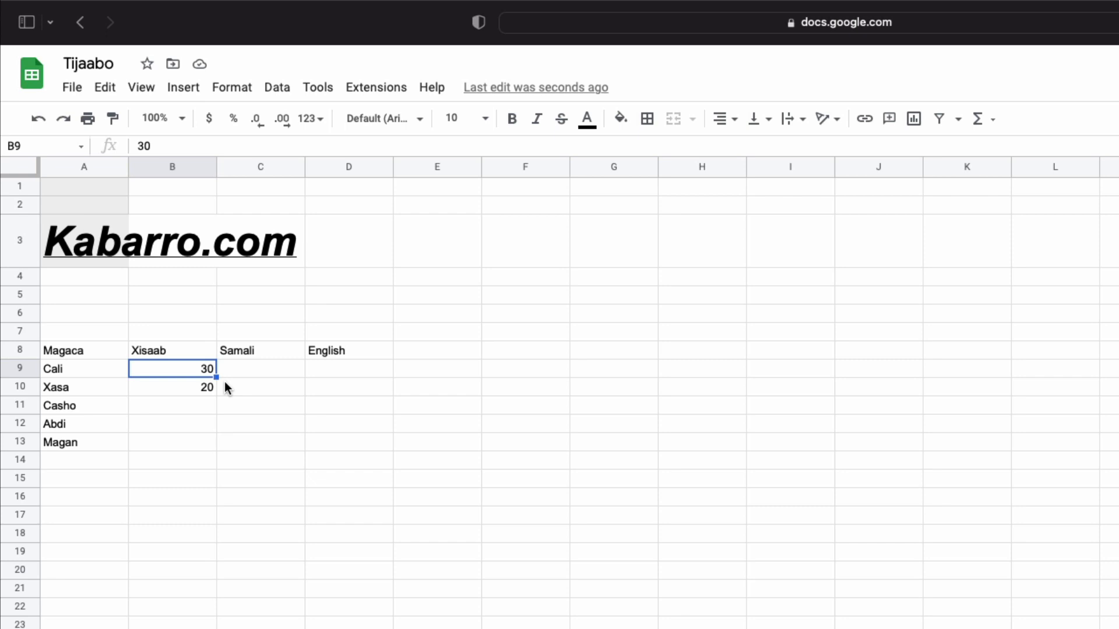
{"action": "key", "text": "BackSpace"}
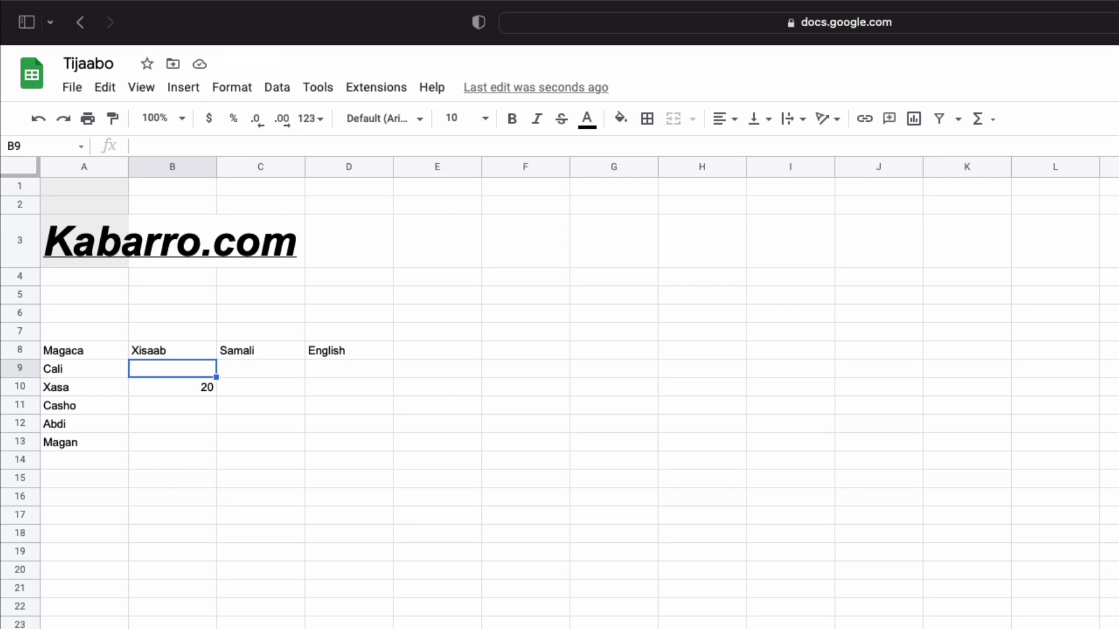
{"action": "type", "text": "=rand"}
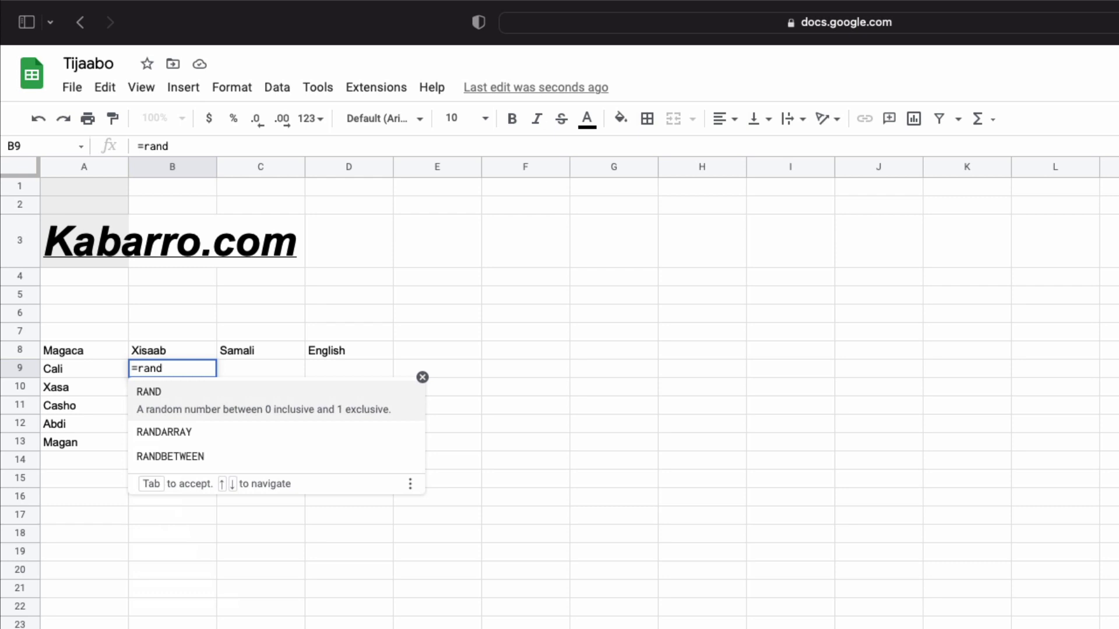
{"action": "type", "text": "om"}
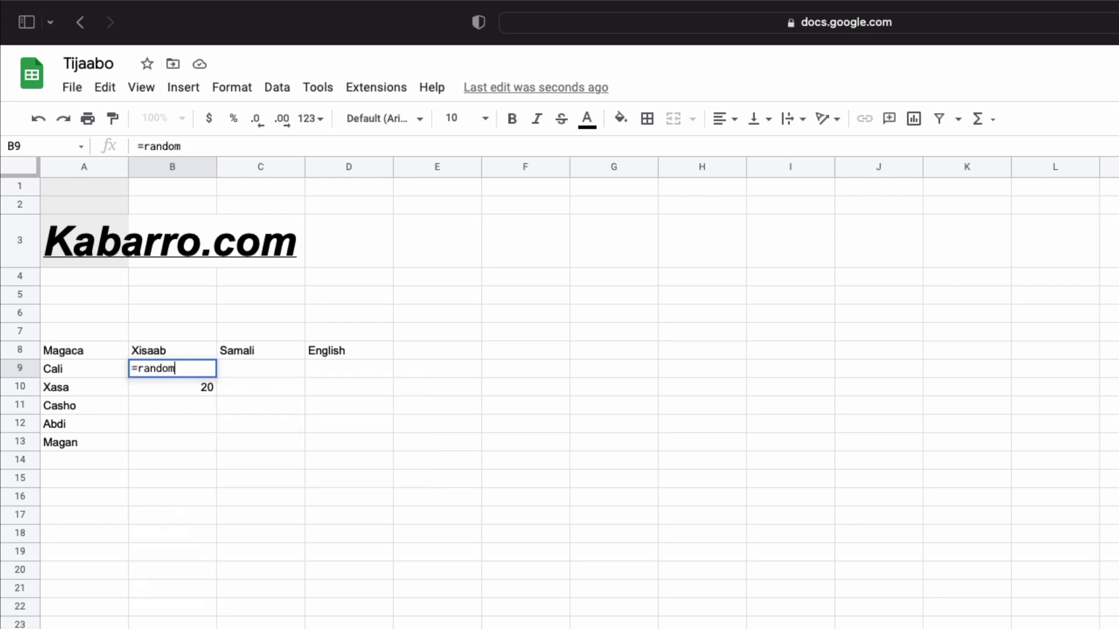
{"action": "key", "text": "BackSpace"}
{"action": "key", "text": "BackSpace"}
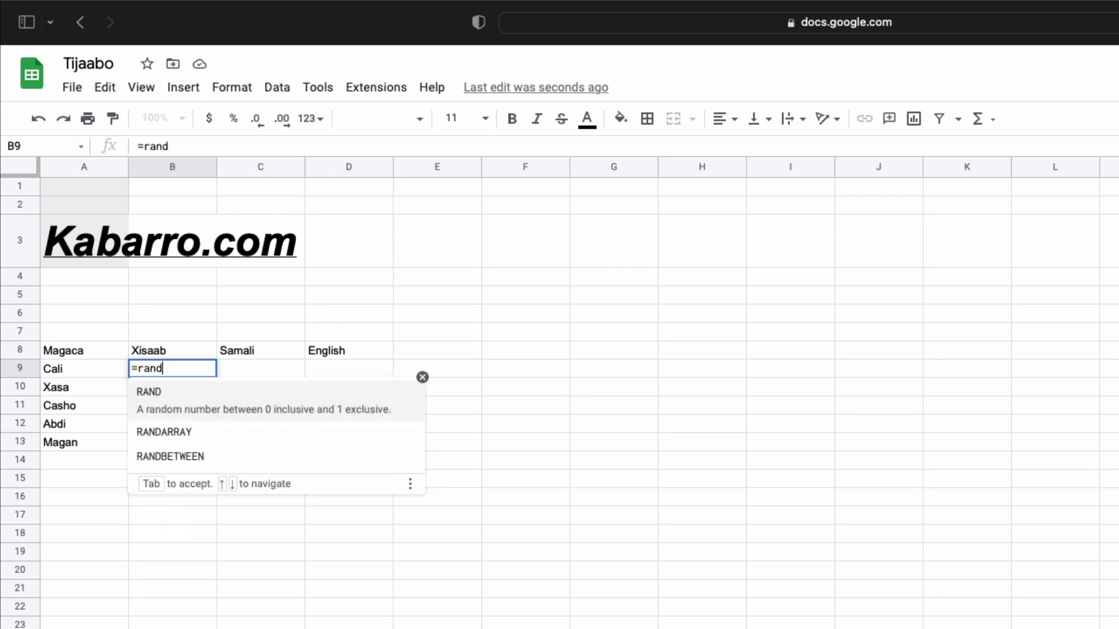
{"action": "type", "text": "between"}
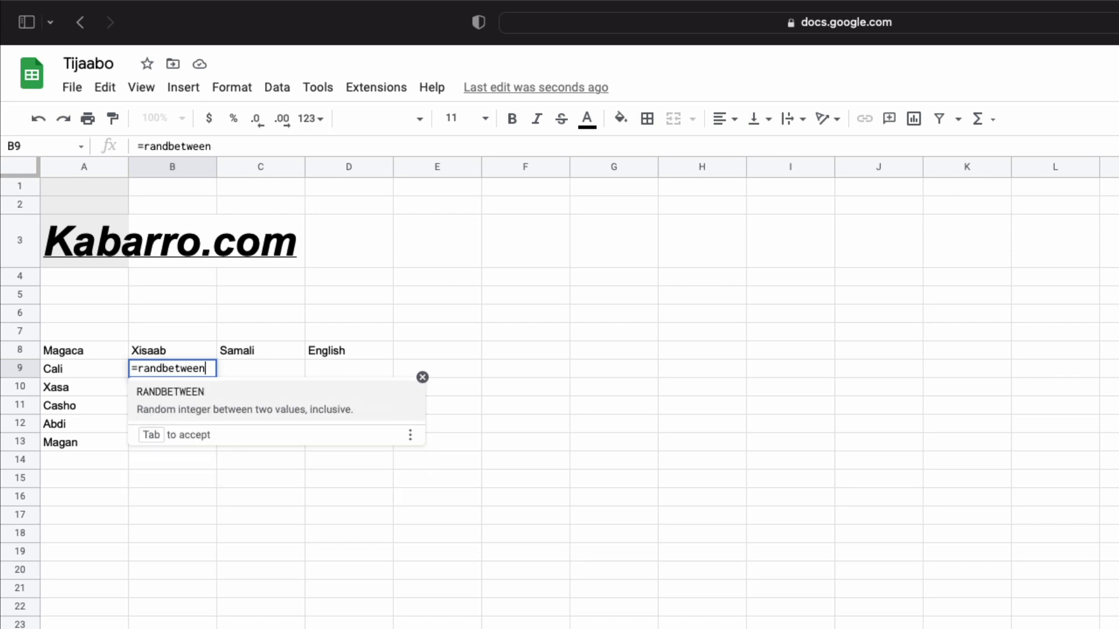
{"action": "type", "text": "("}
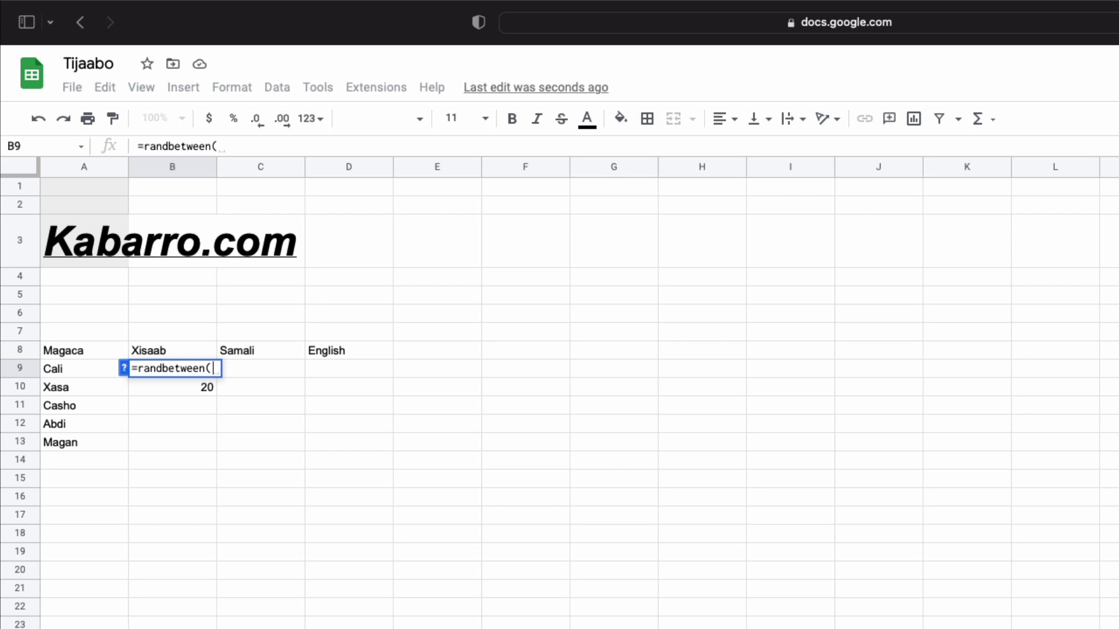
{"action": "type", "text": "40"}
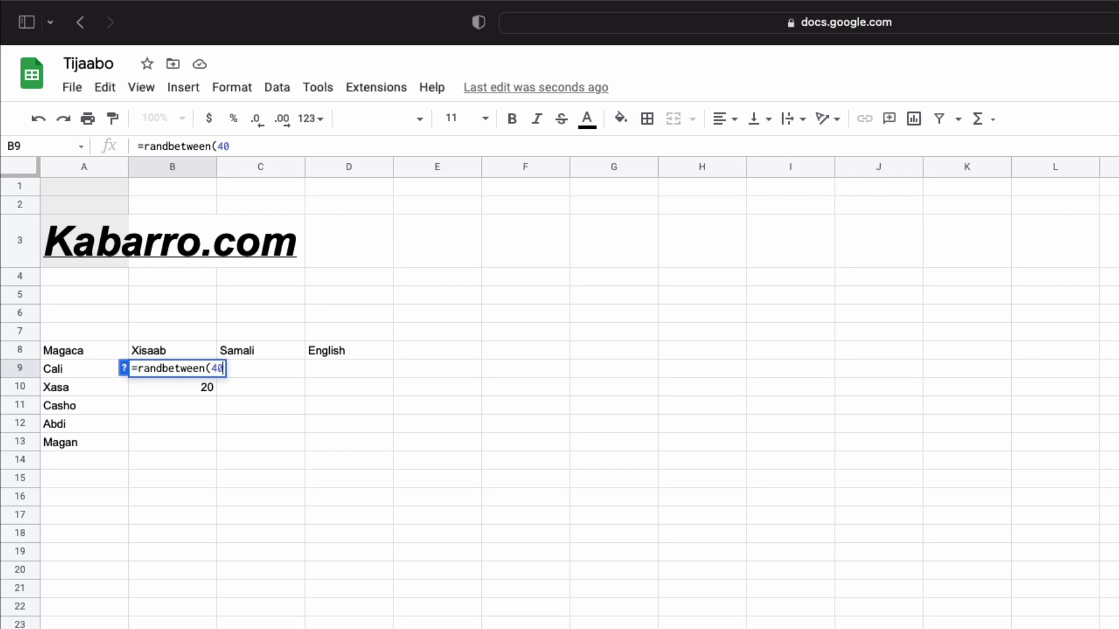
{"action": "type", "text": "; "}
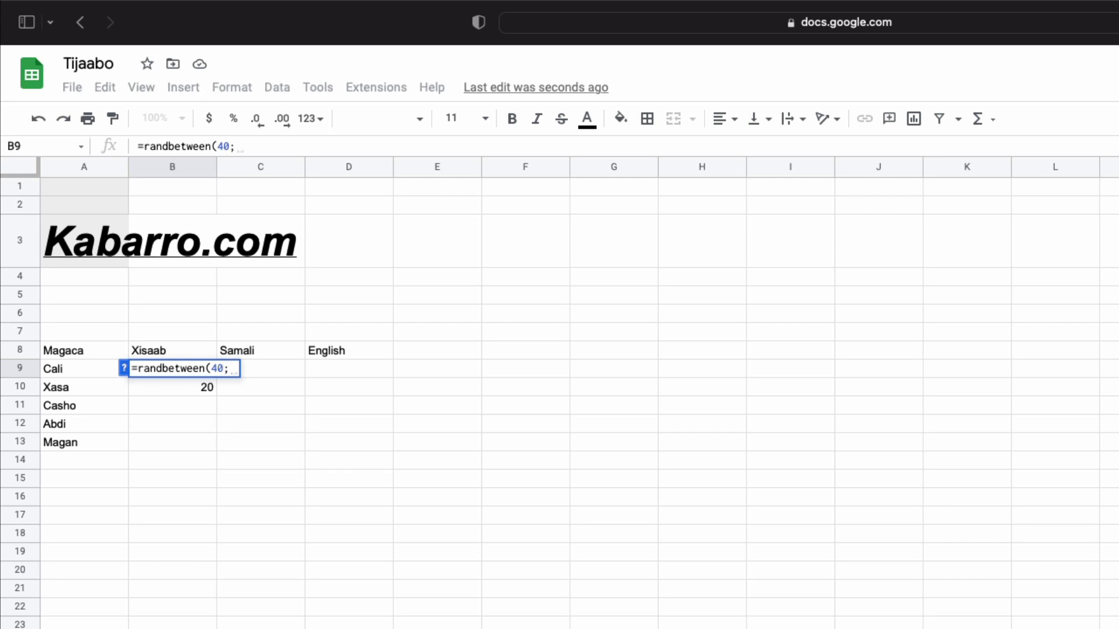
{"action": "type", "text": "80"}
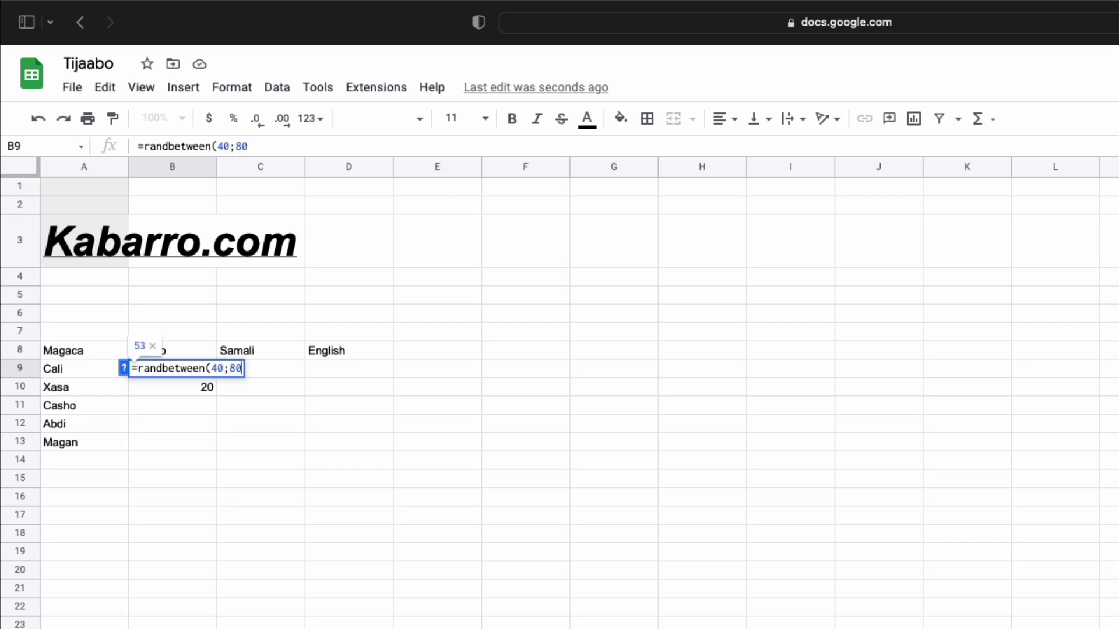
{"action": "key", "text": "Return"}
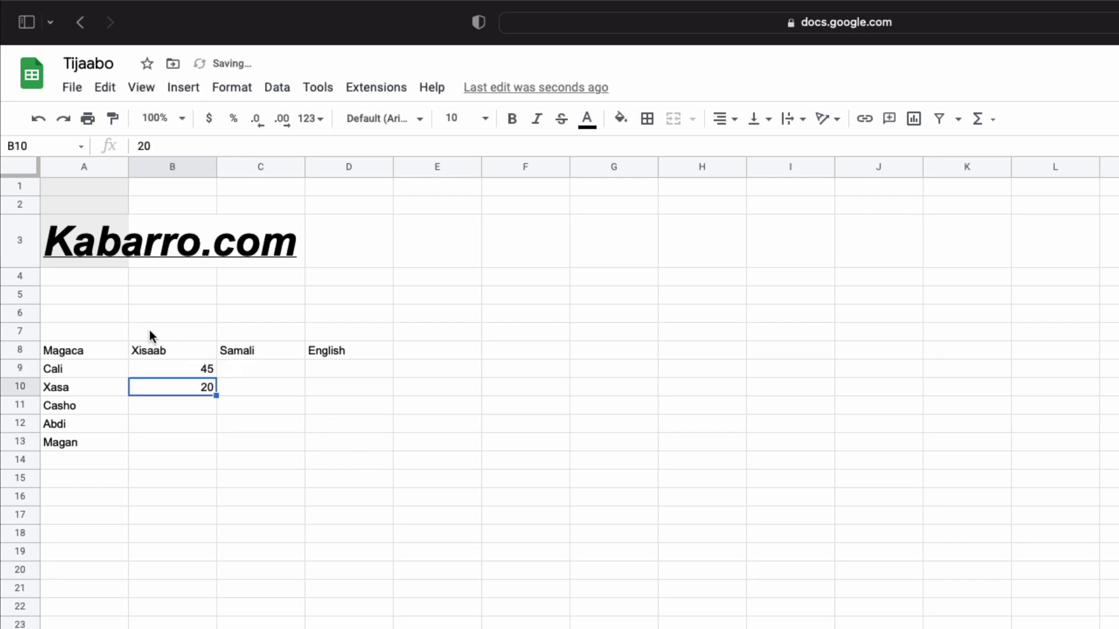
Step: Select B9 and set the sheet zoom to 150%
{"action": "left_click", "coordinate": [197, 364]}
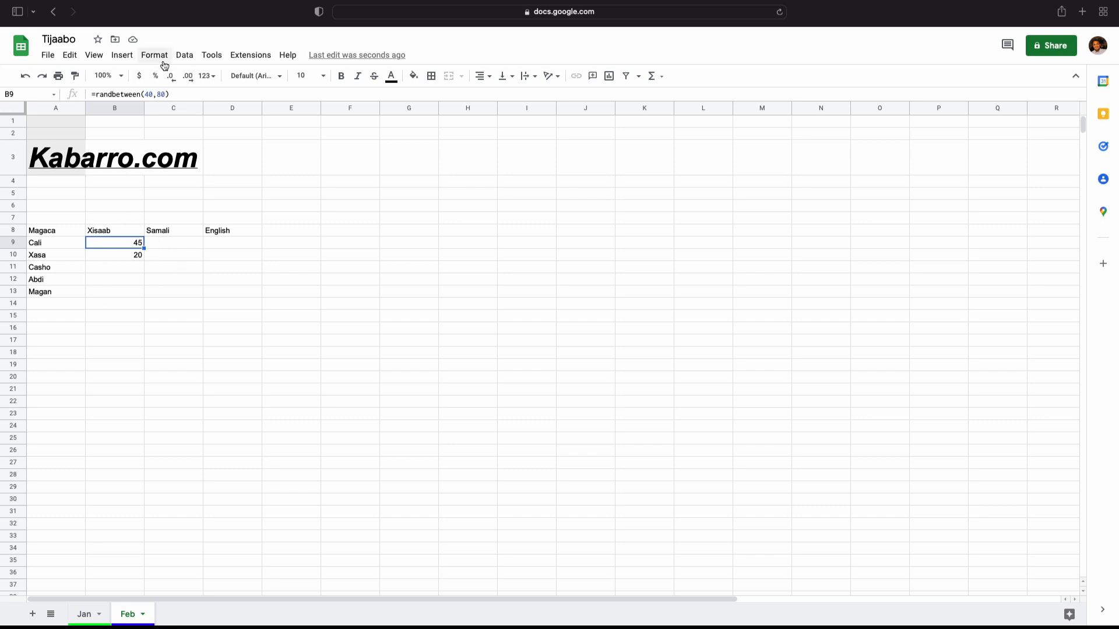
{"action": "left_click", "coordinate": [96, 57]}
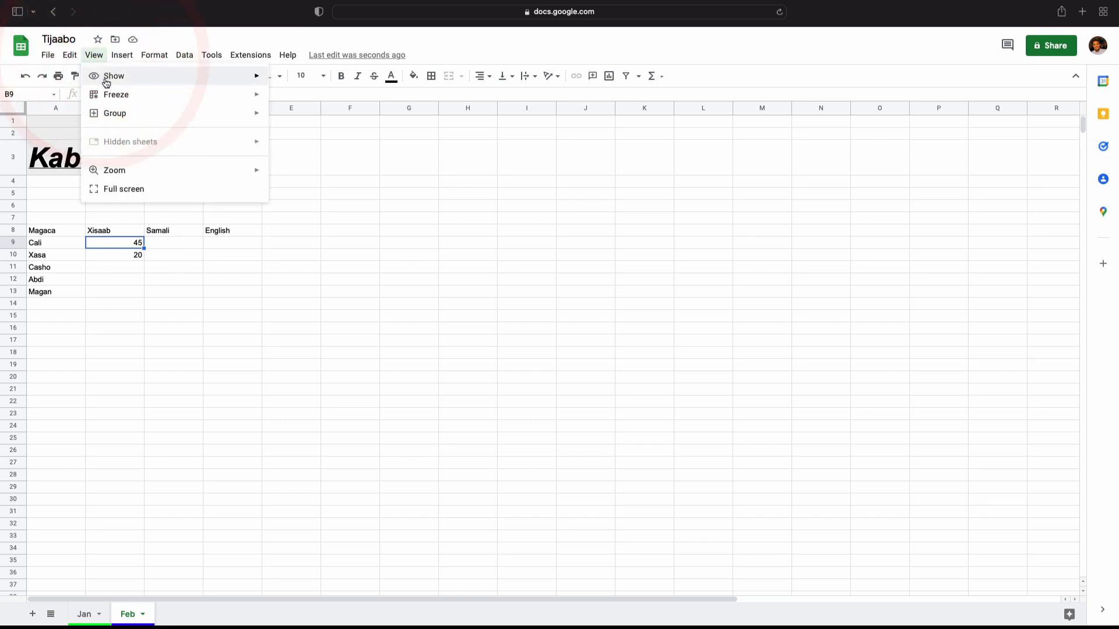
{"action": "mouse_move", "coordinate": [127, 175]}
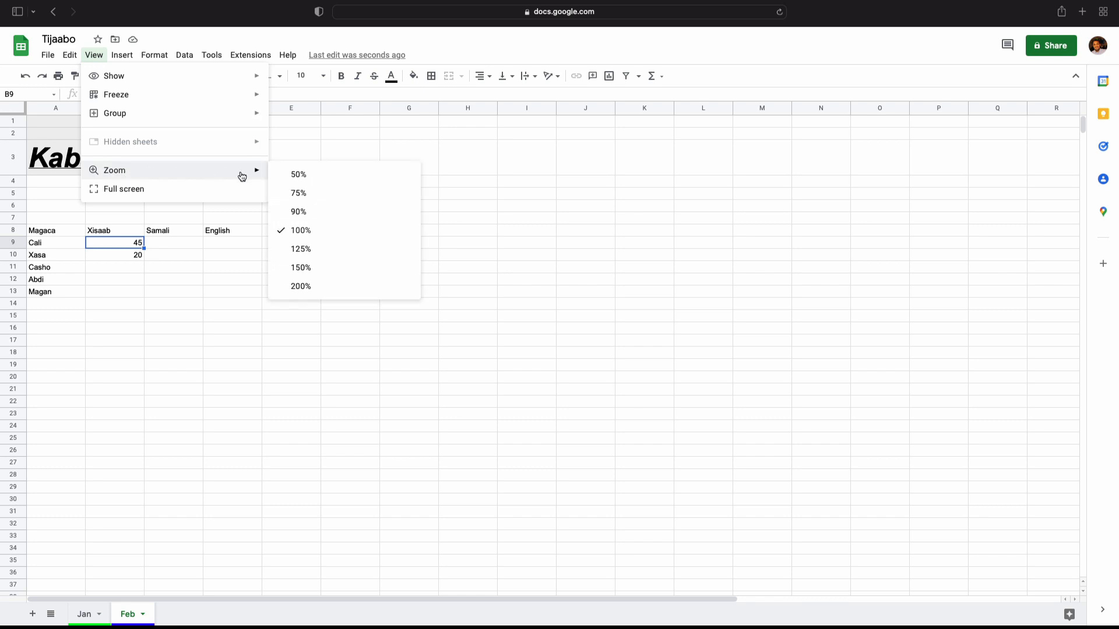
{"action": "left_click", "coordinate": [303, 270]}
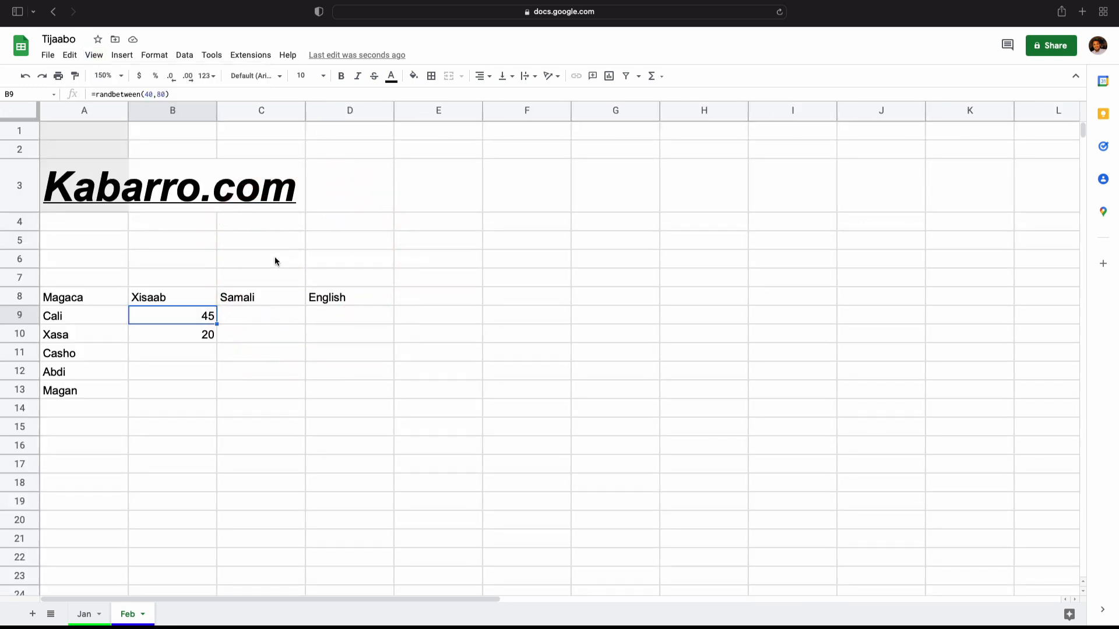
Step: Set the sheet zoom to 200% and bring the score table back into view
{"action": "scroll", "coordinate": [275, 257], "scroll_direction": "down", "scroll_amount": 1}
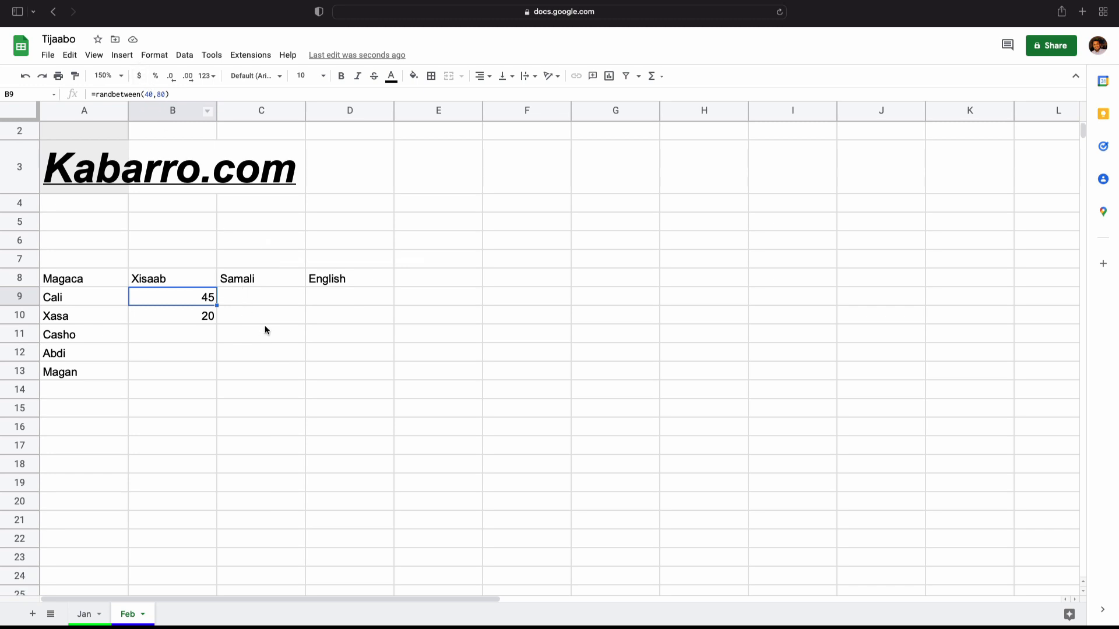
{"action": "left_click_drag", "start_coordinate": [412, 450], "coordinate": [43, 127]}
{"action": "left_click", "coordinate": [93, 54]}
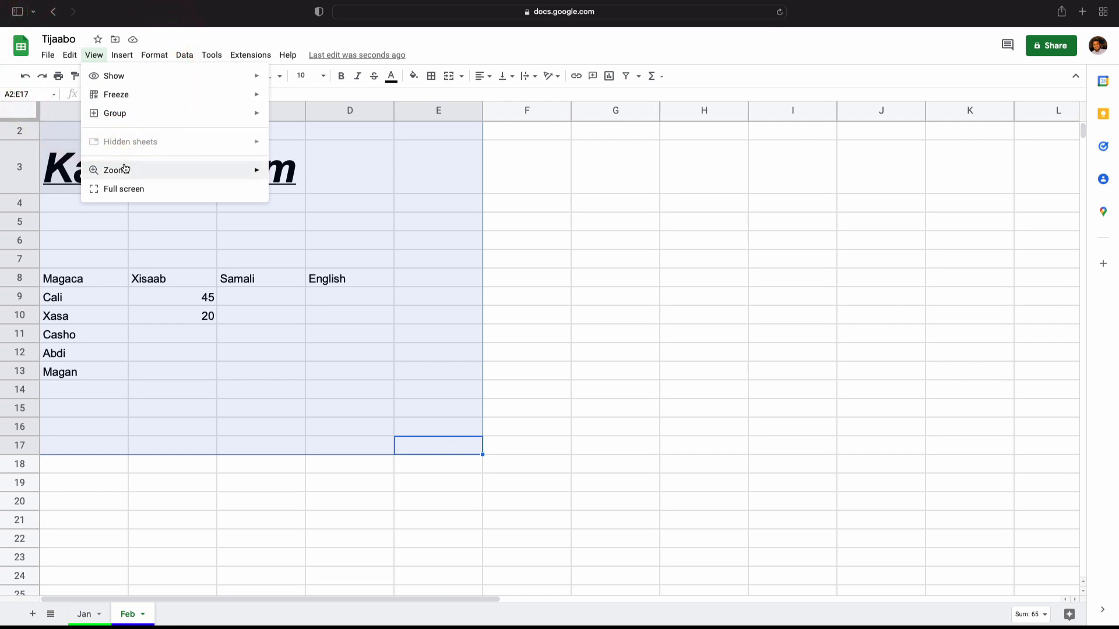
{"action": "mouse_move", "coordinate": [198, 176]}
{"action": "left_click", "coordinate": [325, 285]}
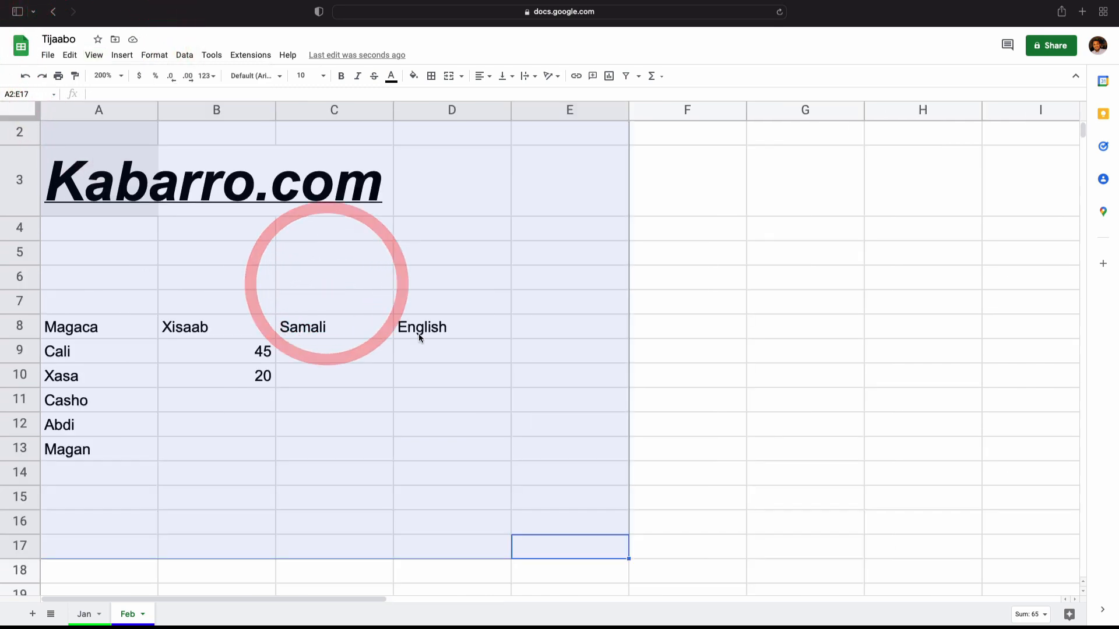
{"action": "left_click", "coordinate": [437, 360]}
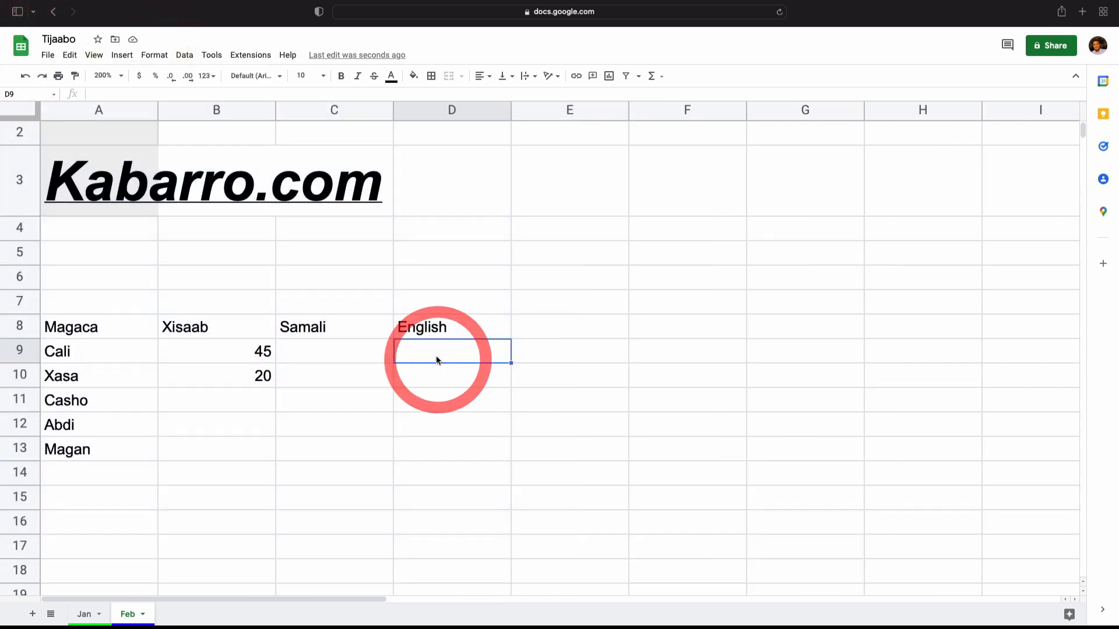
{"action": "scroll", "coordinate": [437, 358], "scroll_direction": "down", "scroll_amount": 3}
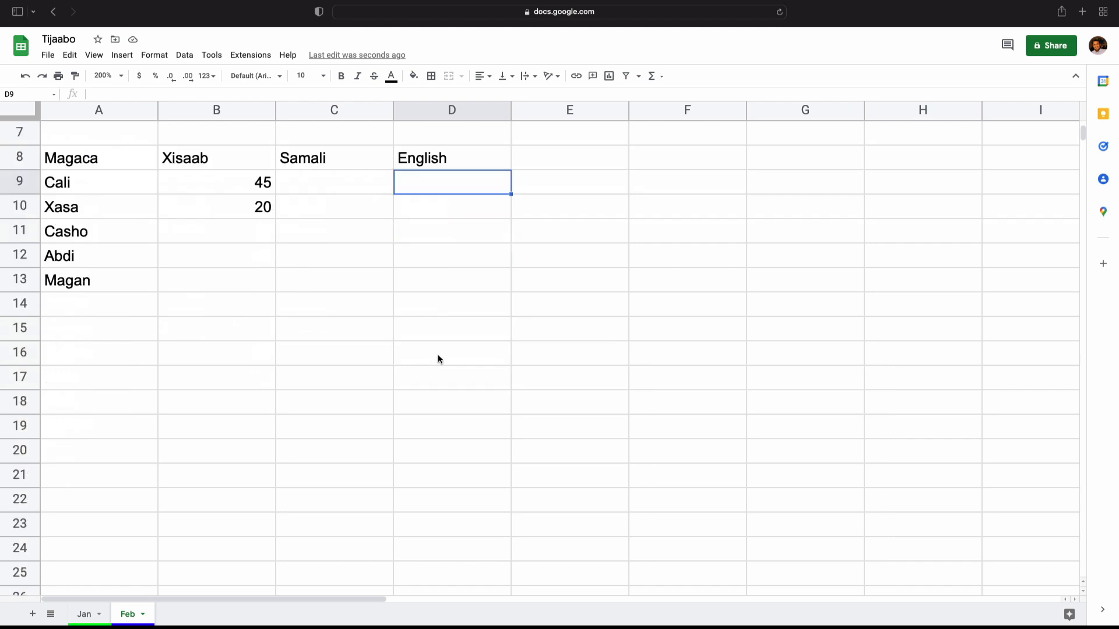
{"action": "scroll", "coordinate": [438, 357], "scroll_direction": "up", "scroll_amount": 3}
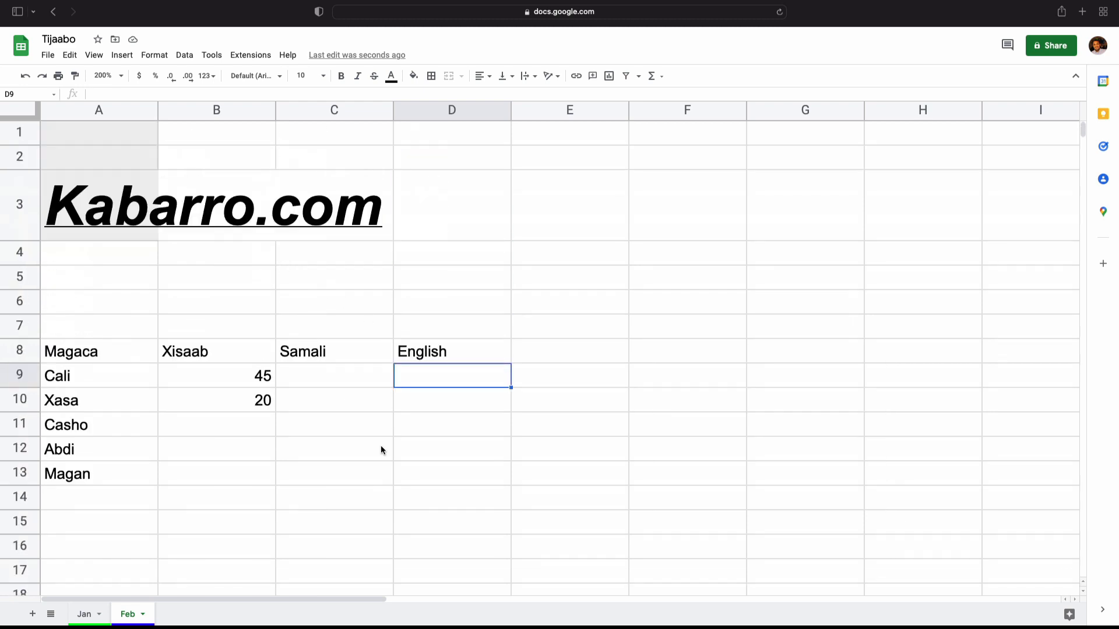
Step: Clear B10 and fill the B9 formula down the Xisaab column to B13
{"action": "left_click", "coordinate": [255, 400]}
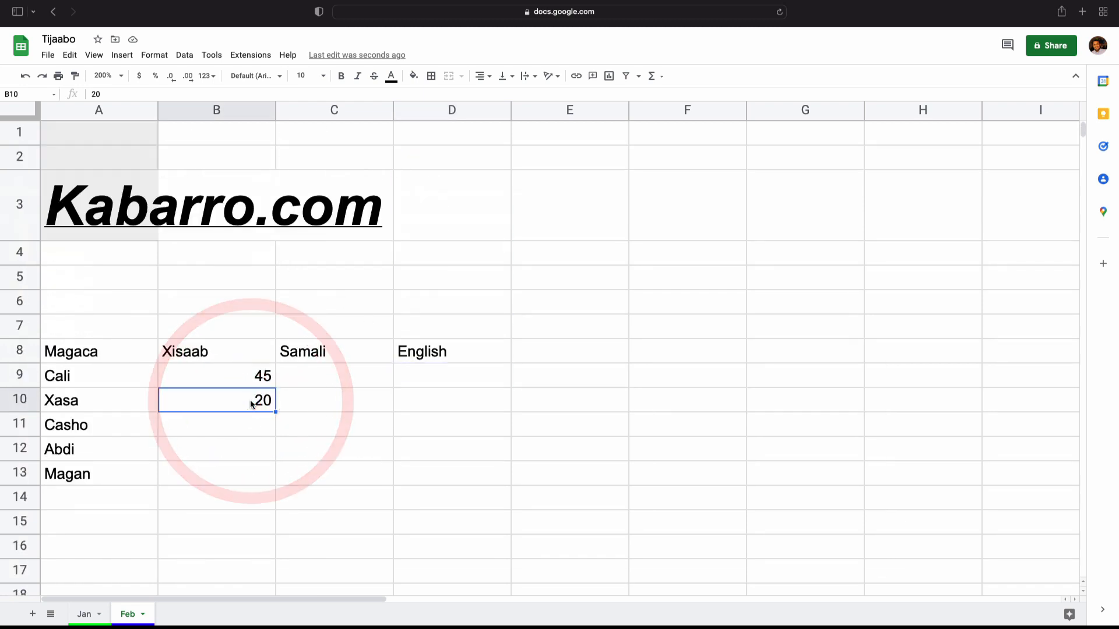
{"action": "key", "text": "BackSpace"}
{"action": "left_click", "coordinate": [257, 376]}
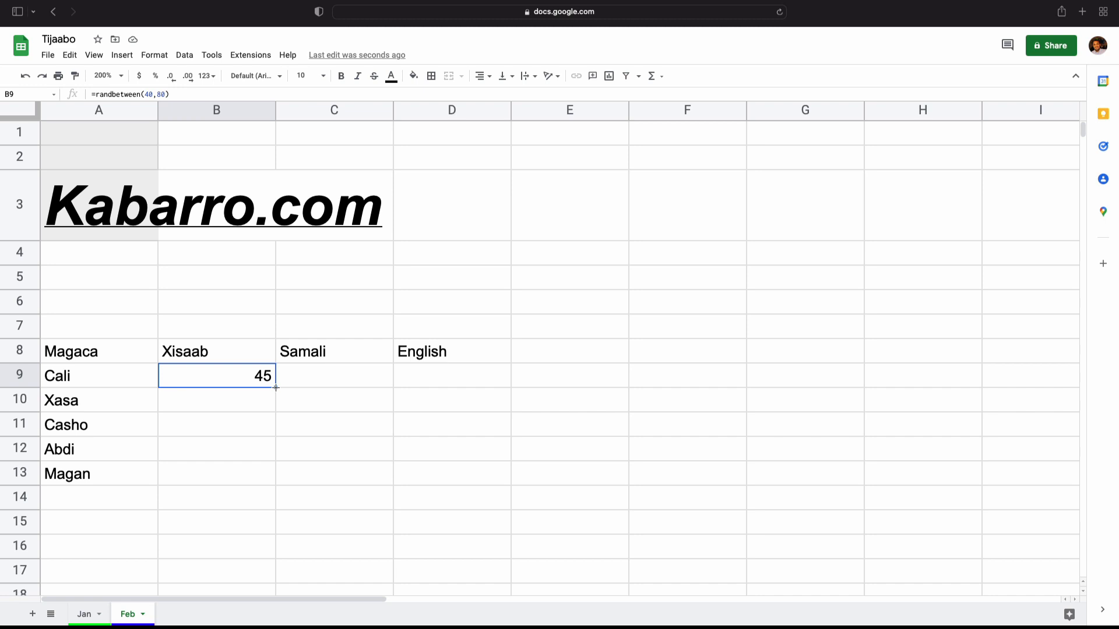
{"action": "left_click_drag", "start_coordinate": [276, 387], "coordinate": [277, 485]}
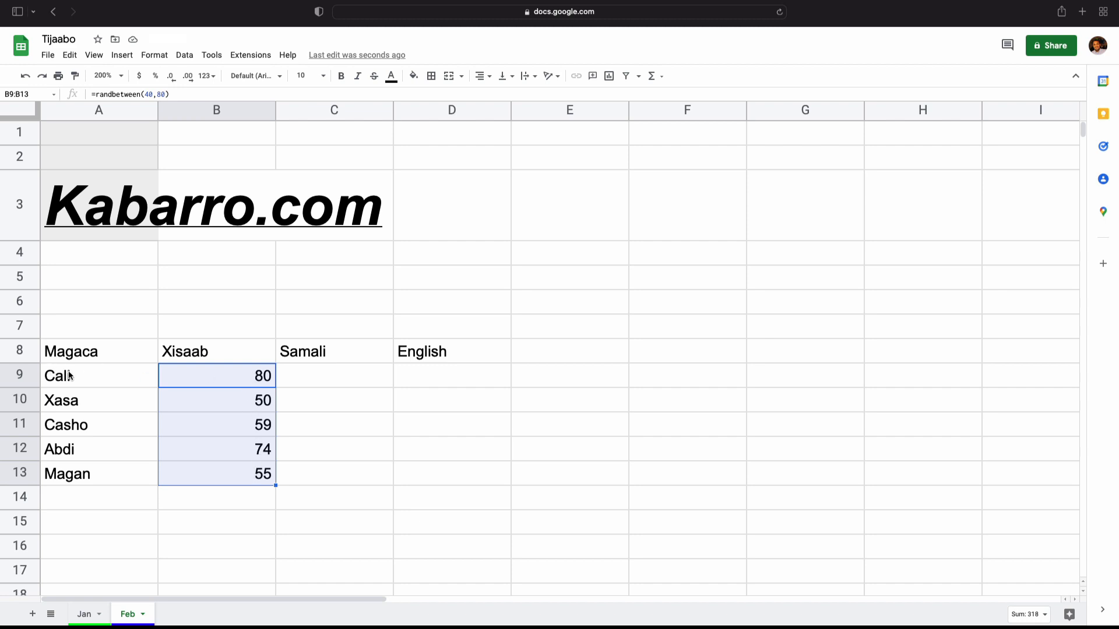
Step: Fill the B9 formula across into C9 under the Samali header
{"action": "left_click", "coordinate": [321, 381]}
{"action": "left_click", "coordinate": [256, 382]}
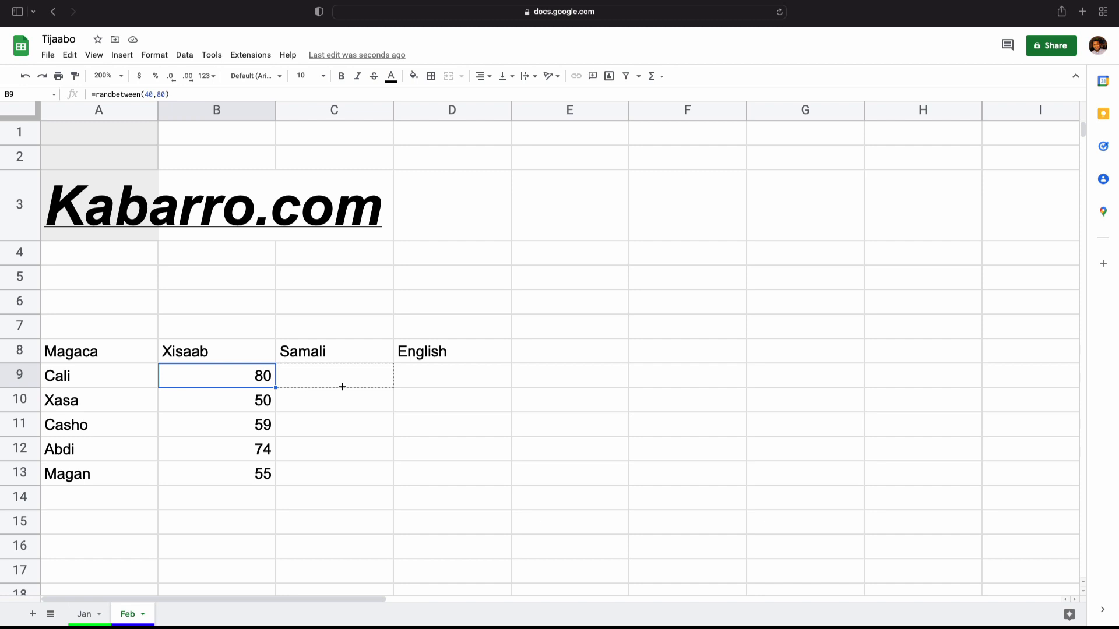
{"action": "left_click_drag", "start_coordinate": [387, 383], "coordinate": [386, 381]}
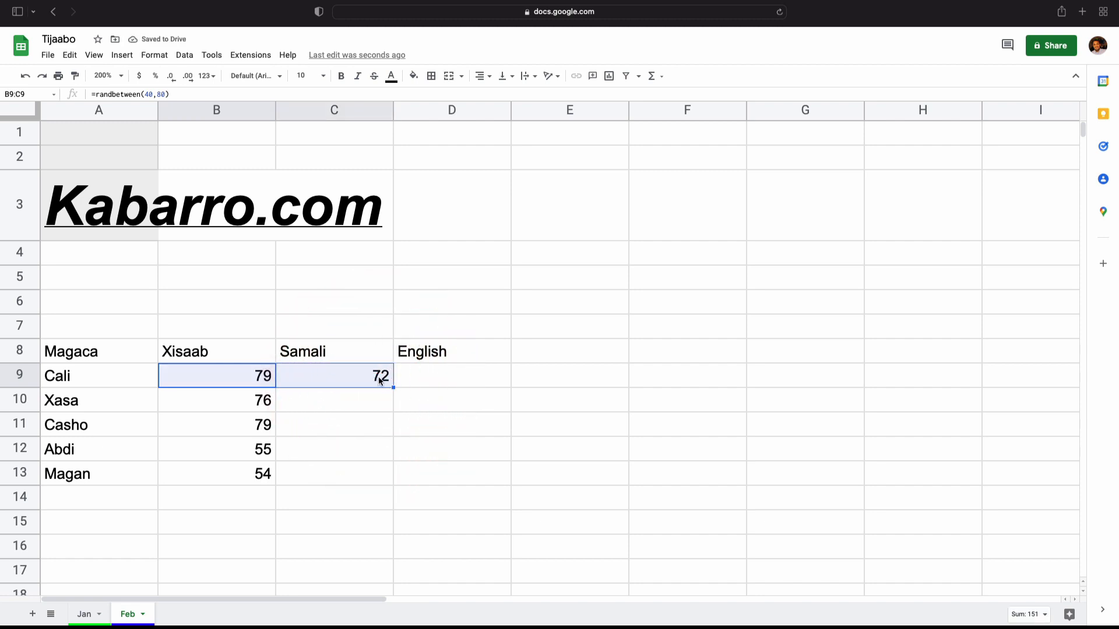
Step: Change the formula in C9 to =randbetween(70,90)
{"action": "double_click", "coordinate": [379, 377]}
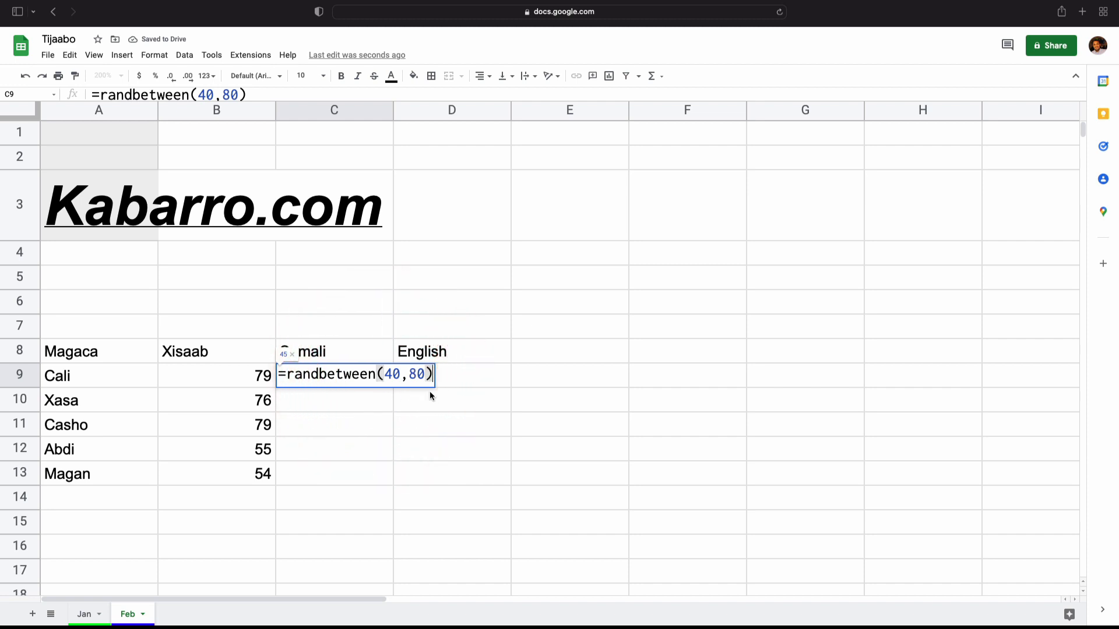
{"action": "mouse_move", "coordinate": [396, 374]}
{"action": "left_mouse_down"}
{"action": "mouse_move", "coordinate": [384, 372]}
{"action": "mouse_move", "coordinate": [411, 373]}
{"action": "left_mouse_up"}
{"action": "type", "text": "70,"}
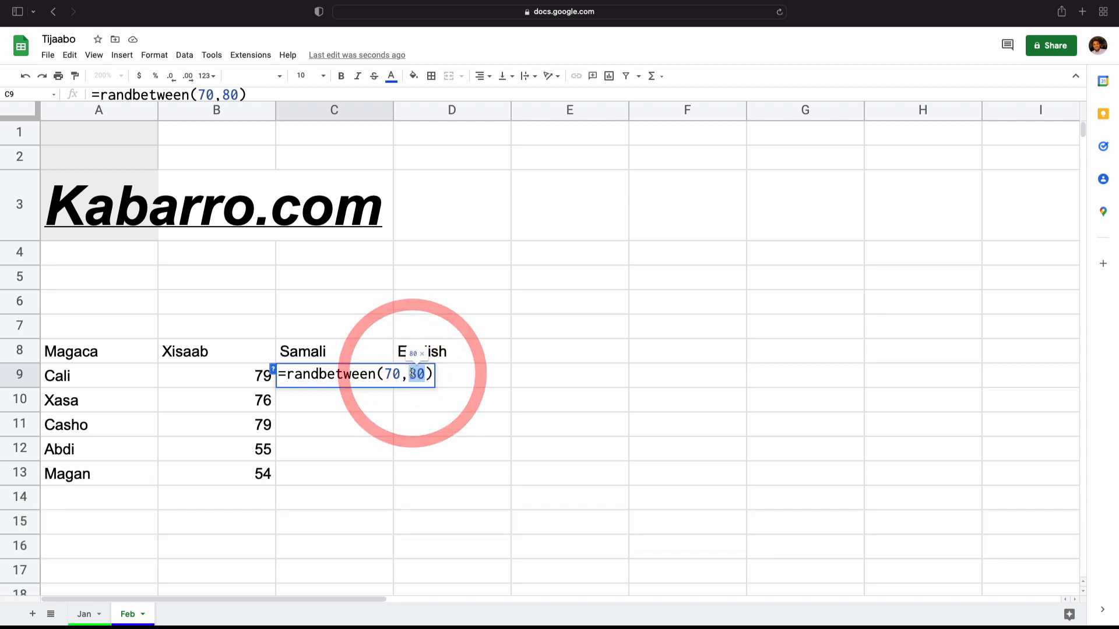
{"action": "type", "text": "90"}
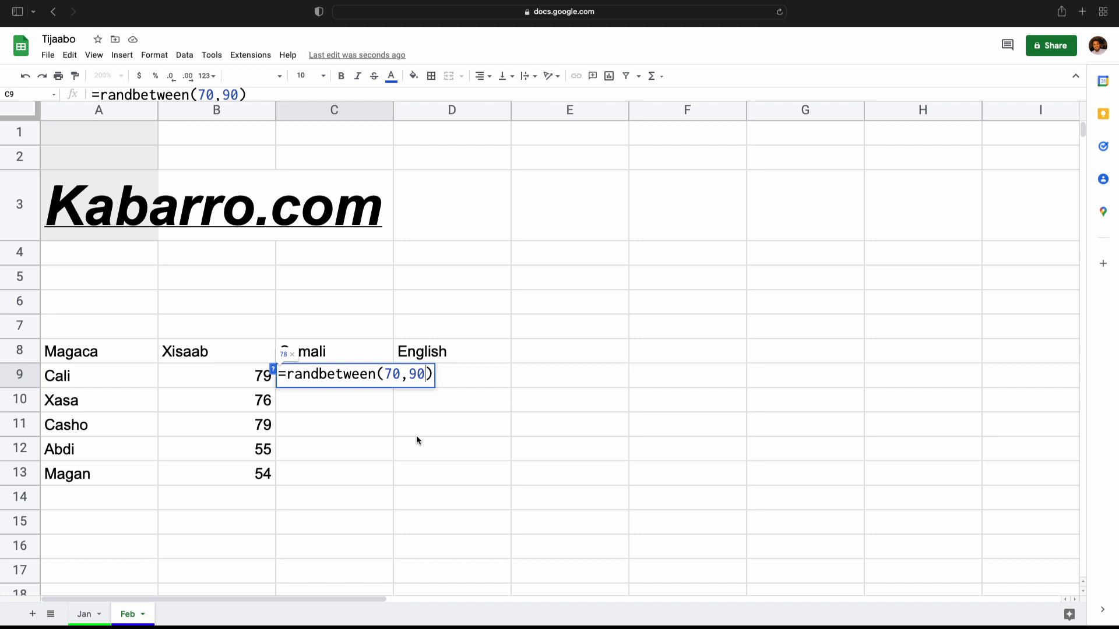
{"action": "key", "text": "Return"}
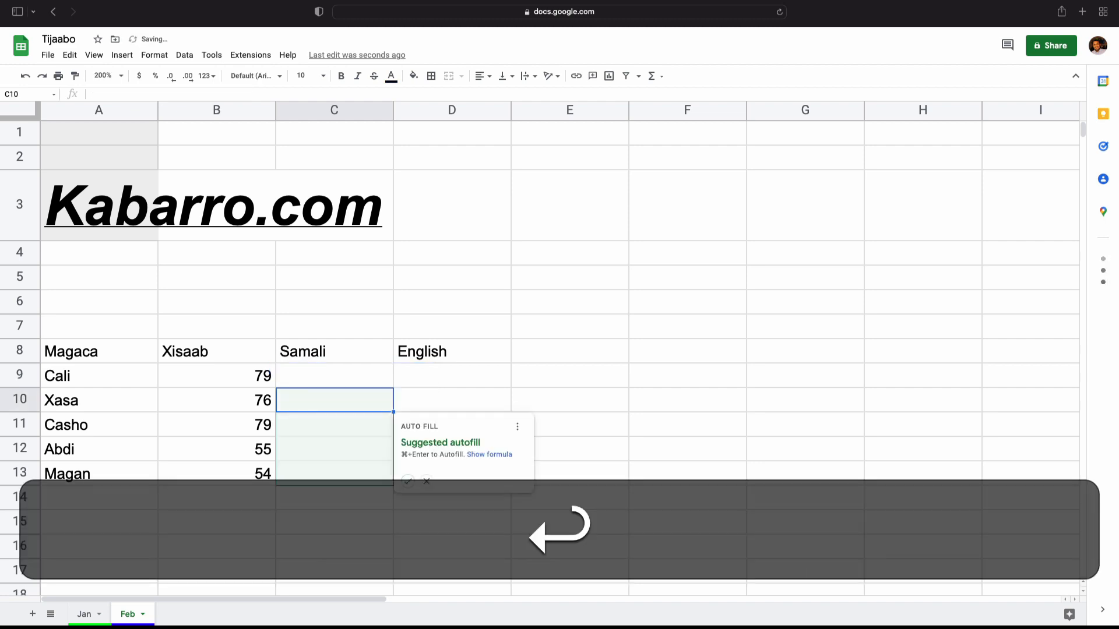
Step: Fill the C9 formula down the Samali column to C13
{"action": "left_click", "coordinate": [370, 379]}
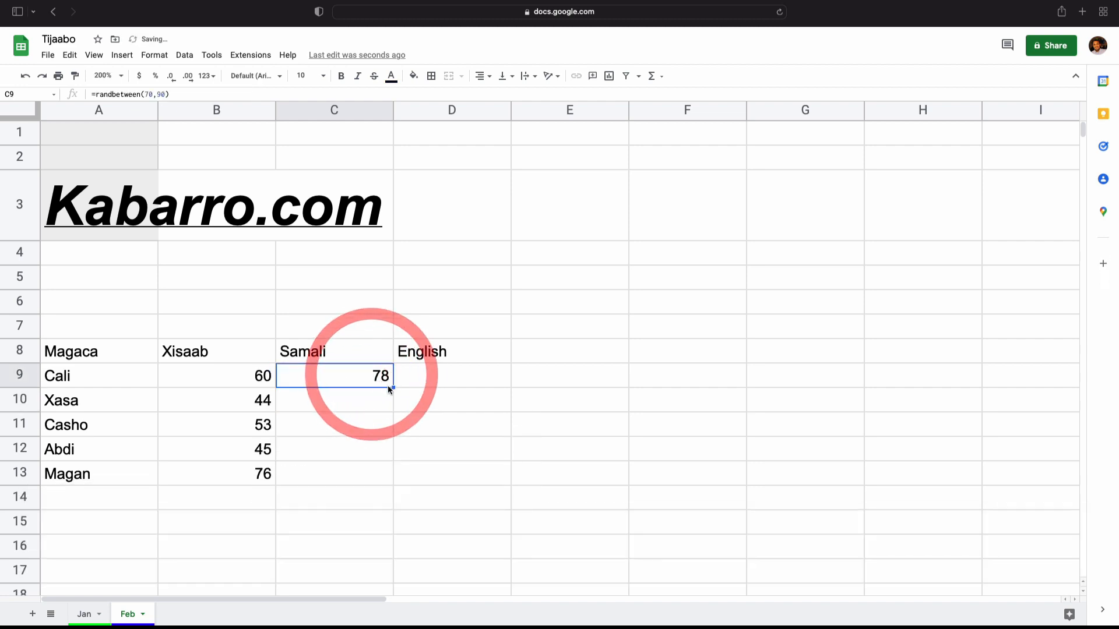
{"action": "left_click_drag", "start_coordinate": [392, 388], "coordinate": [387, 474]}
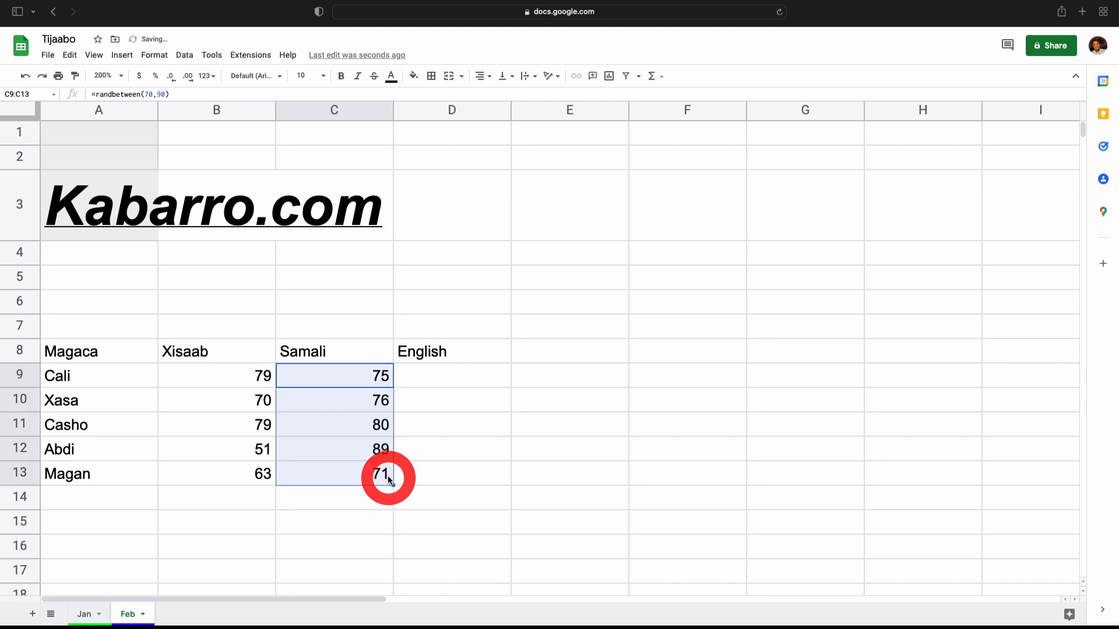
{"action": "left_click", "coordinate": [374, 530]}
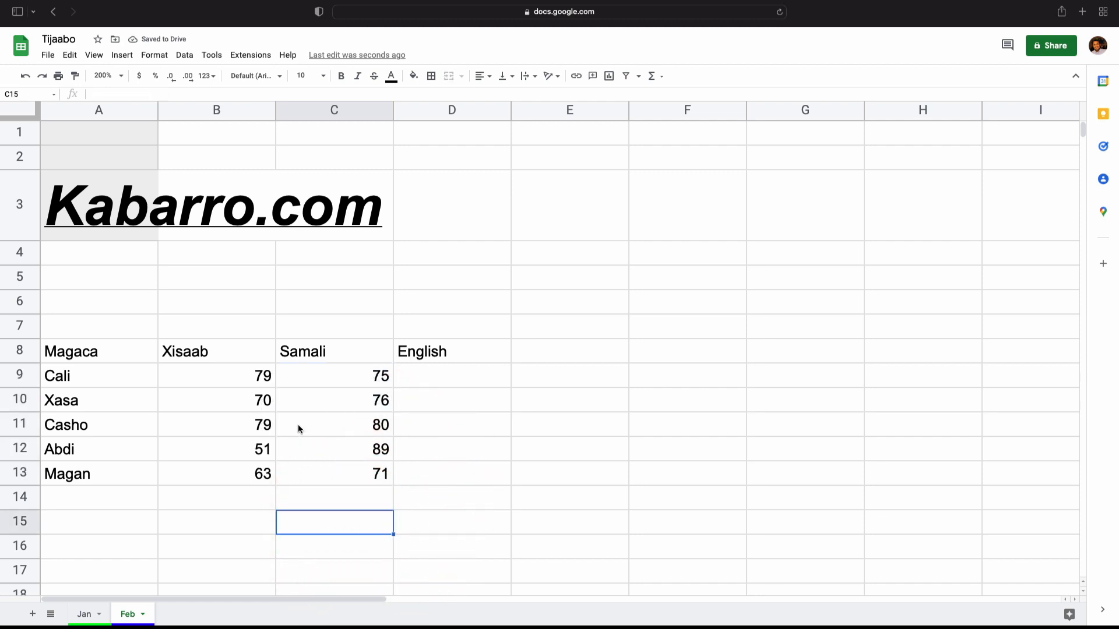
Step: Copy the C9 formula across into D9 under the English header
{"action": "left_click", "coordinate": [449, 379]}
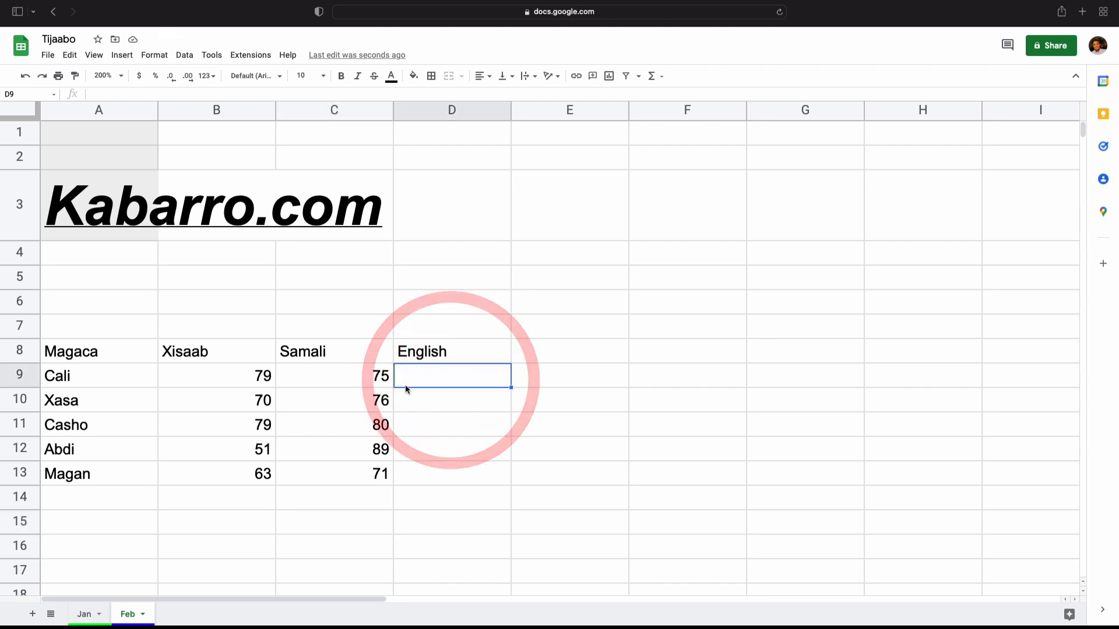
{"action": "left_click", "coordinate": [383, 378]}
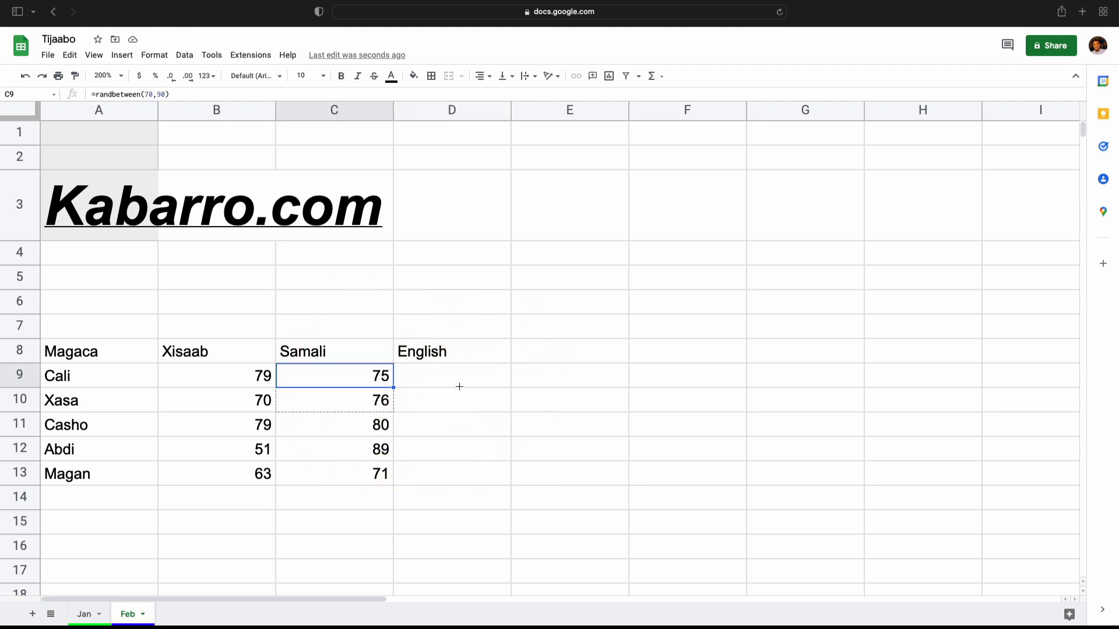
{"action": "left_click", "coordinate": [484, 383]}
{"action": "key", "text": "ctrl+v"}
Step: Change the formula in D9 to =randbetween(45,88)
{"action": "double_click", "coordinate": [494, 379]}
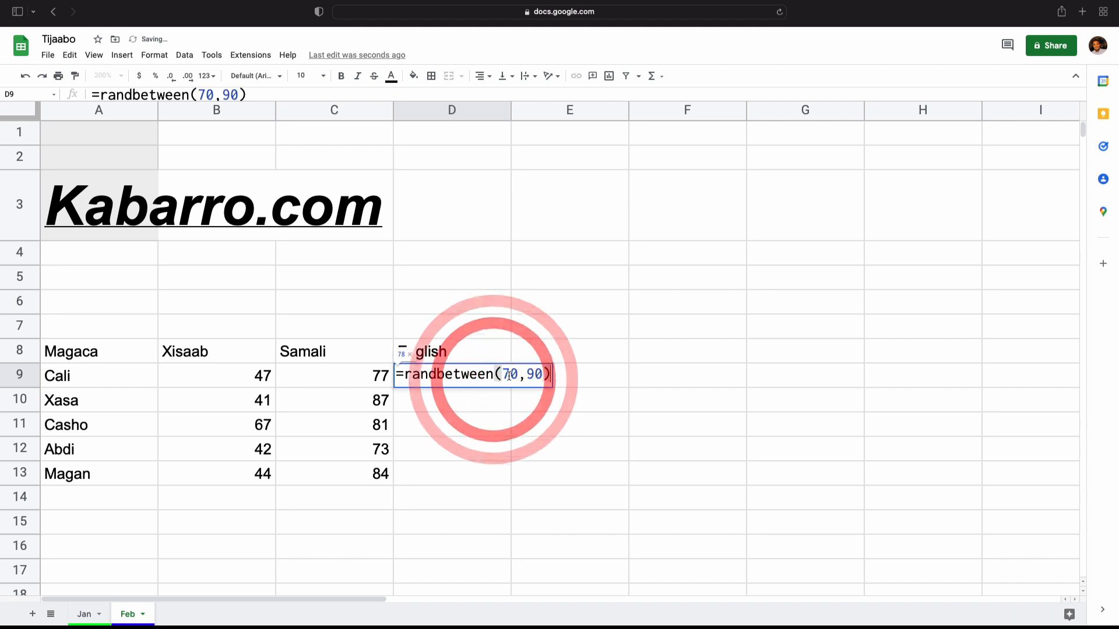
{"action": "left_click_drag", "start_coordinate": [518, 375], "coordinate": [505, 373]}
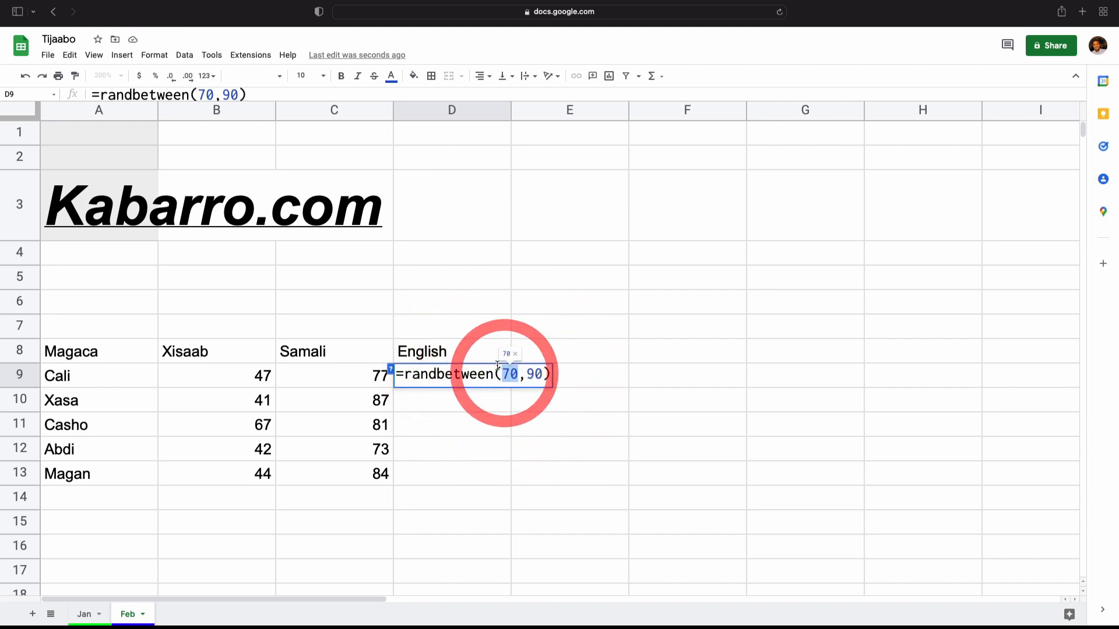
{"action": "type", "text": "45"}
{"action": "left_click_drag", "start_coordinate": [542, 375], "coordinate": [527, 371]}
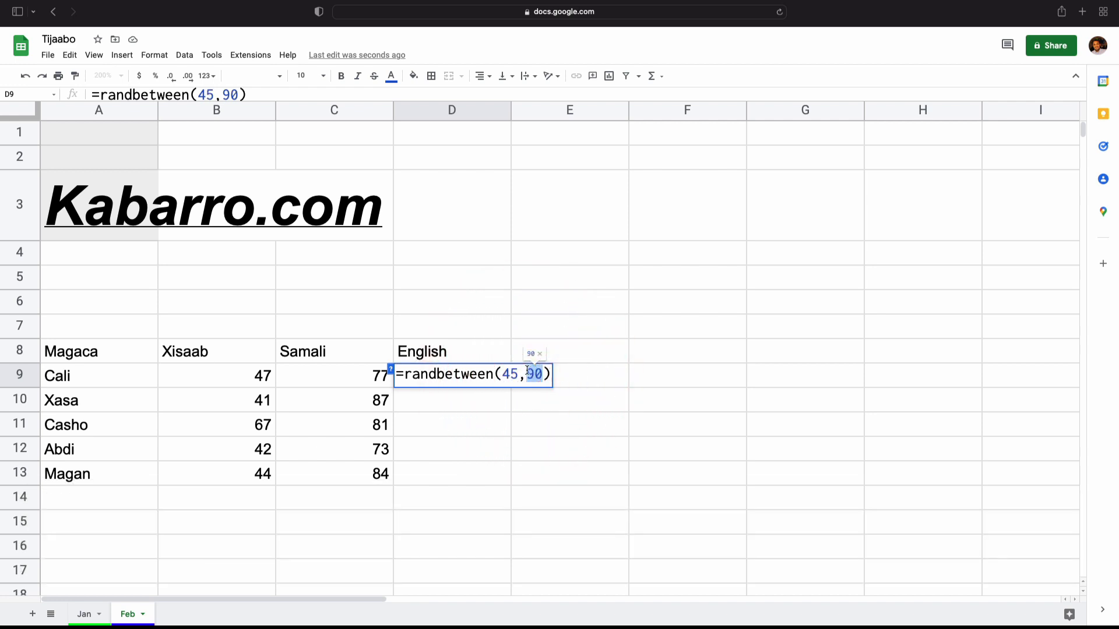
{"action": "type", "text": "88"}
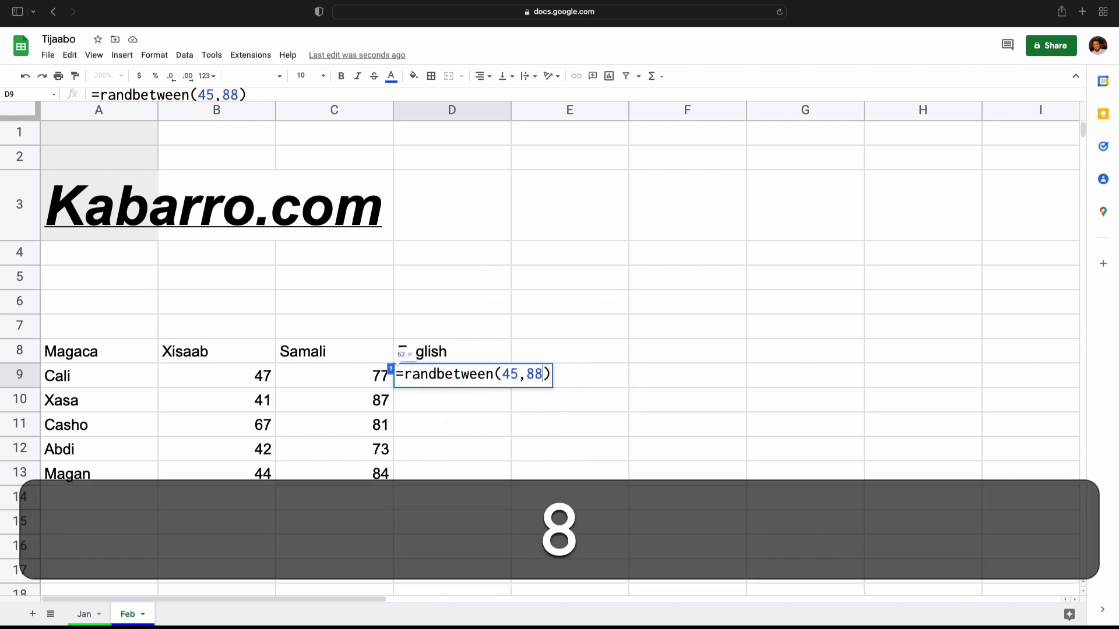
{"action": "key", "text": "Return"}
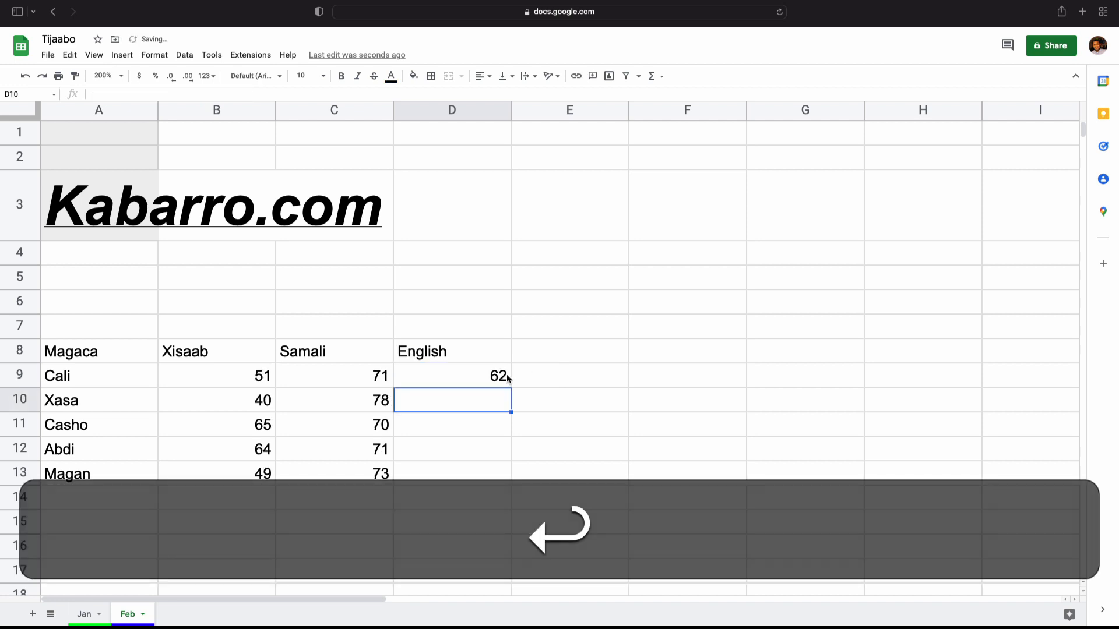
Step: Fill the D9 formula down the English column to D13
{"action": "left_click", "coordinate": [506, 378]}
{"action": "left_click_drag", "start_coordinate": [511, 387], "coordinate": [510, 473]}
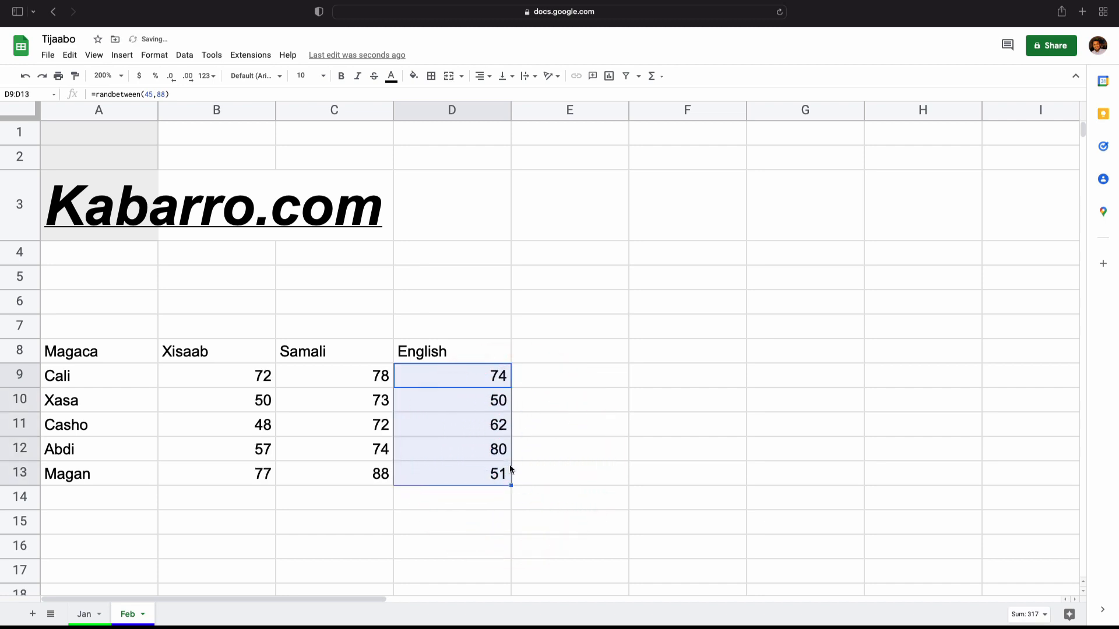
{"action": "left_click", "coordinate": [455, 505]}
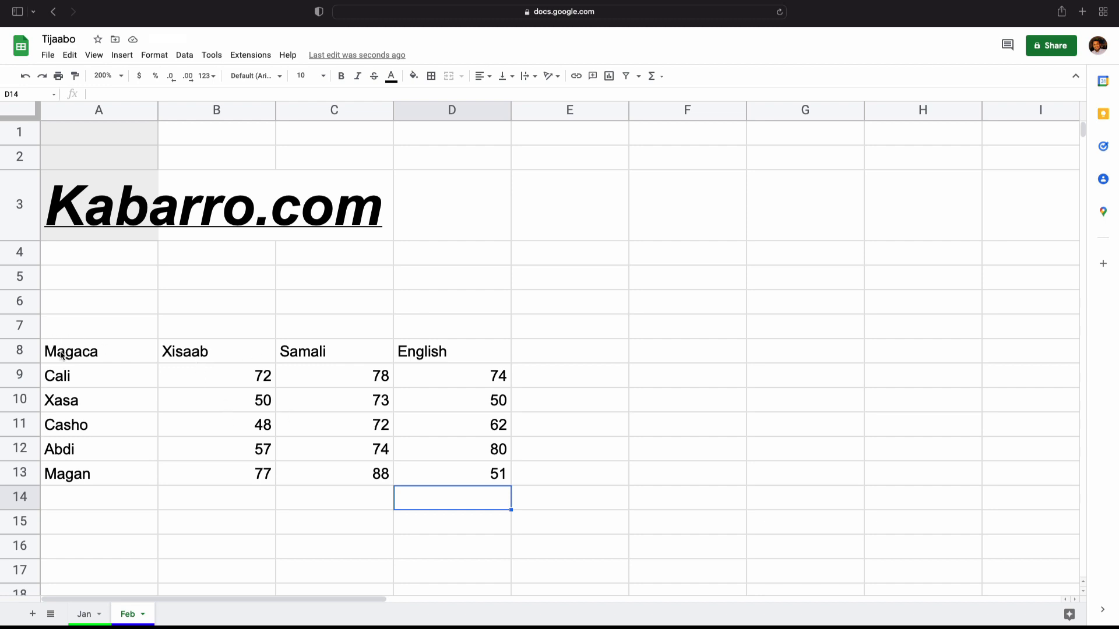
Step: Make the table headers in A8:D8 bold and centre them horizontally
{"action": "left_click_drag", "start_coordinate": [61, 356], "coordinate": [470, 352]}
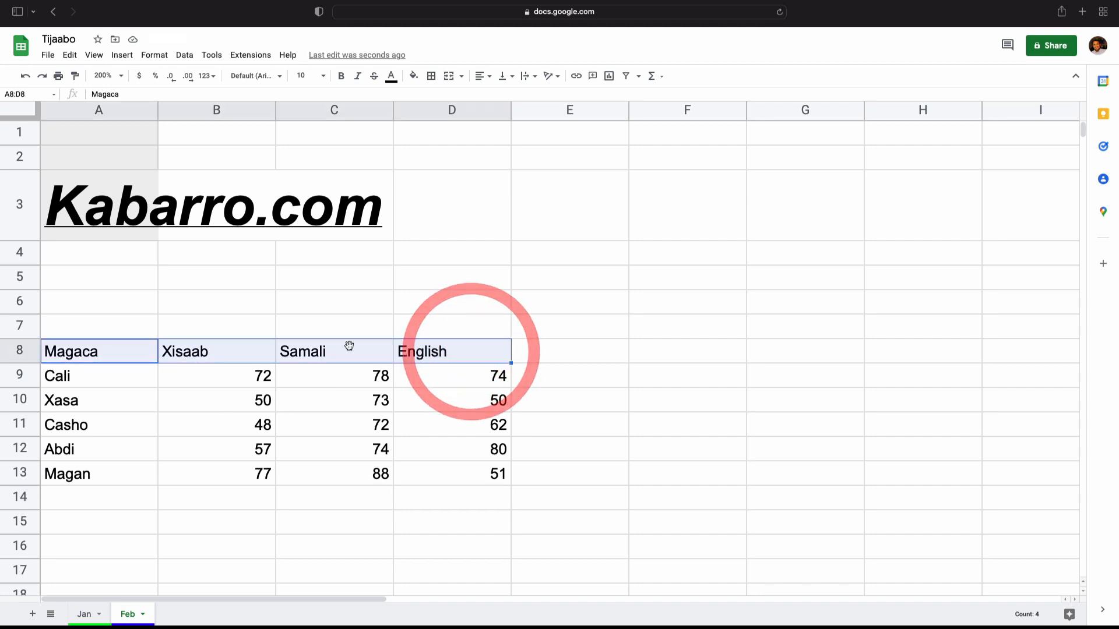
{"action": "left_click", "coordinate": [93, 354]}
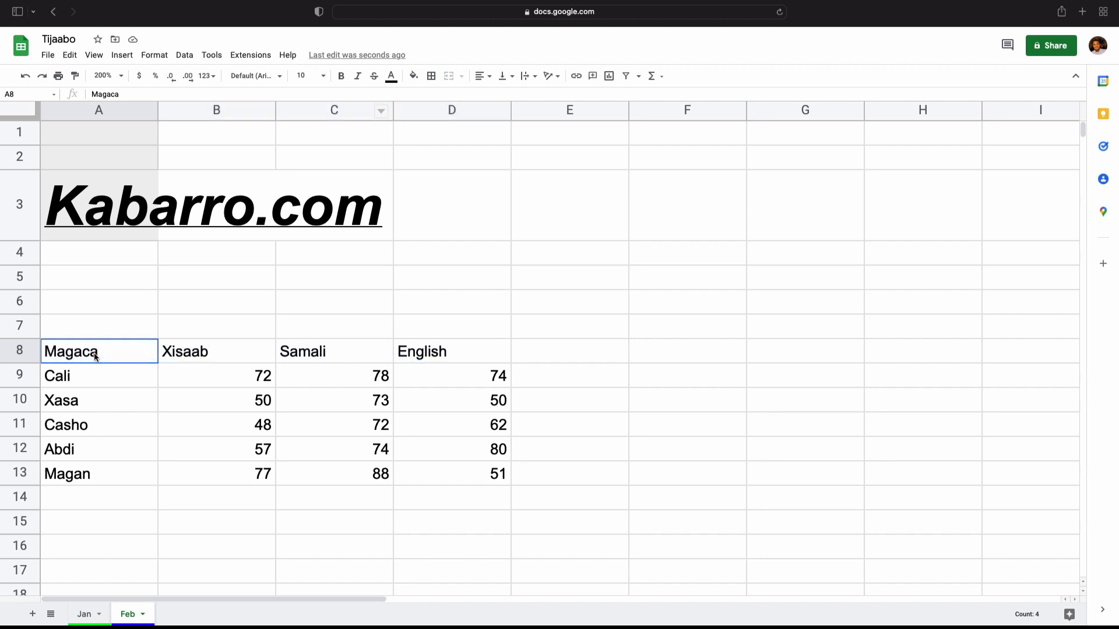
{"action": "left_click", "coordinate": [192, 361], "text": "shift"}
{"action": "left_click_drag", "start_coordinate": [288, 360], "coordinate": [450, 357]}
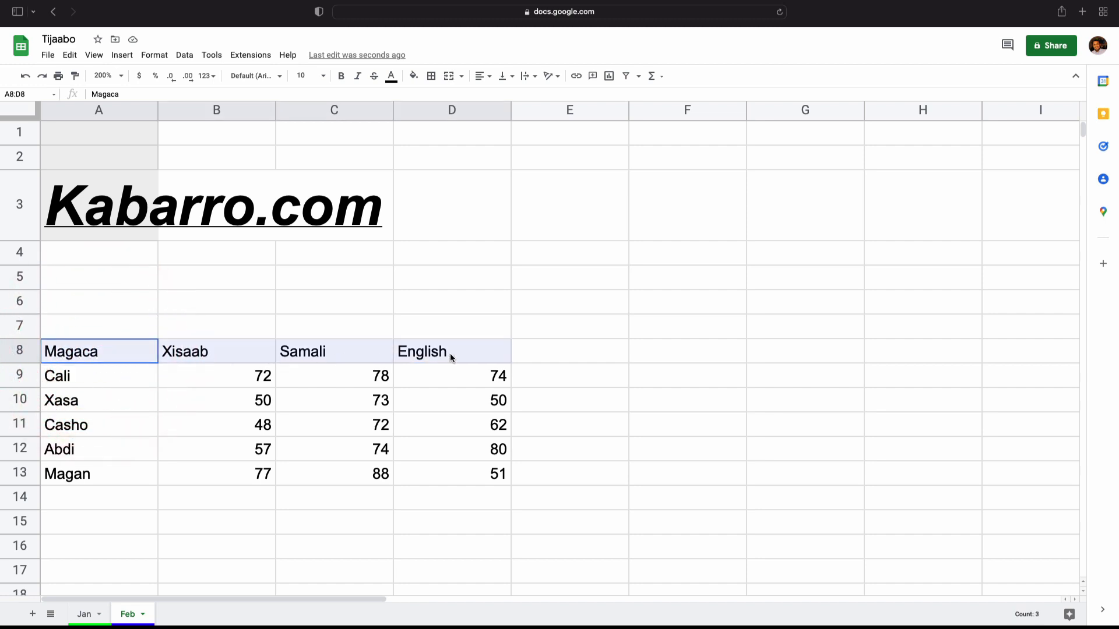
{"action": "left_click", "coordinate": [341, 77]}
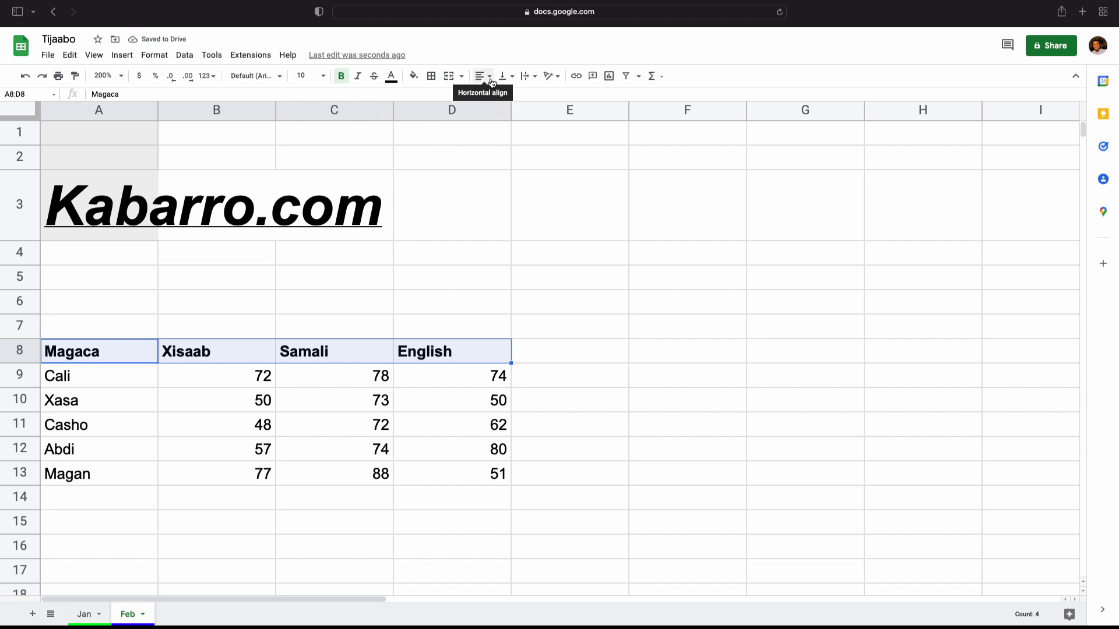
{"action": "left_click", "coordinate": [485, 75]}
{"action": "left_click", "coordinate": [495, 102]}
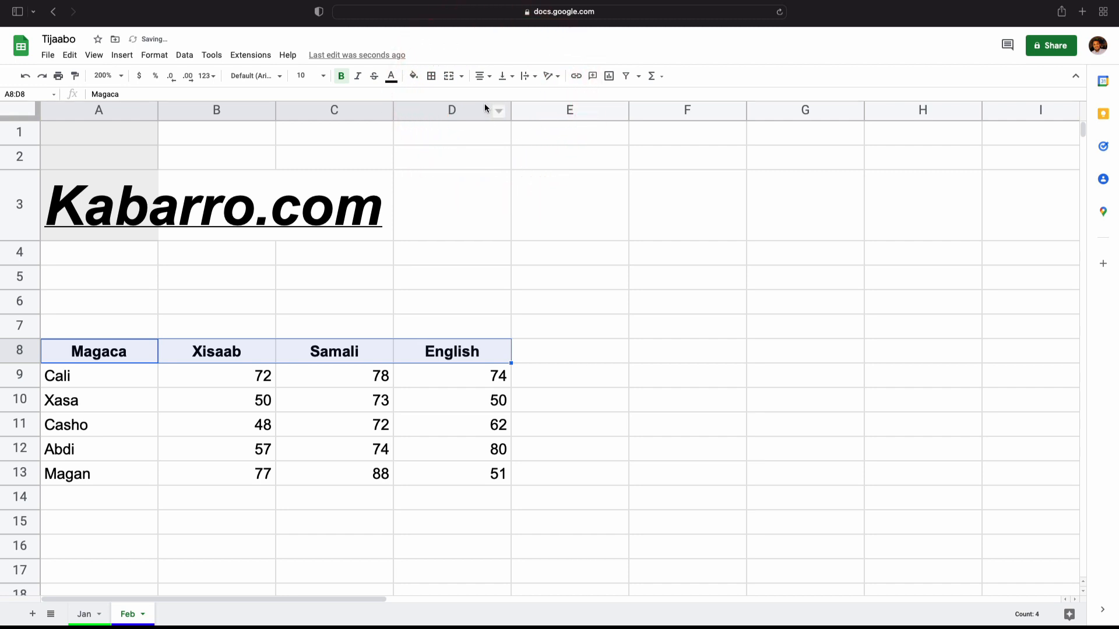
Step: Apply bottom vertical alignment to the header cells and reselect A8:D8
{"action": "left_click", "coordinate": [510, 76]}
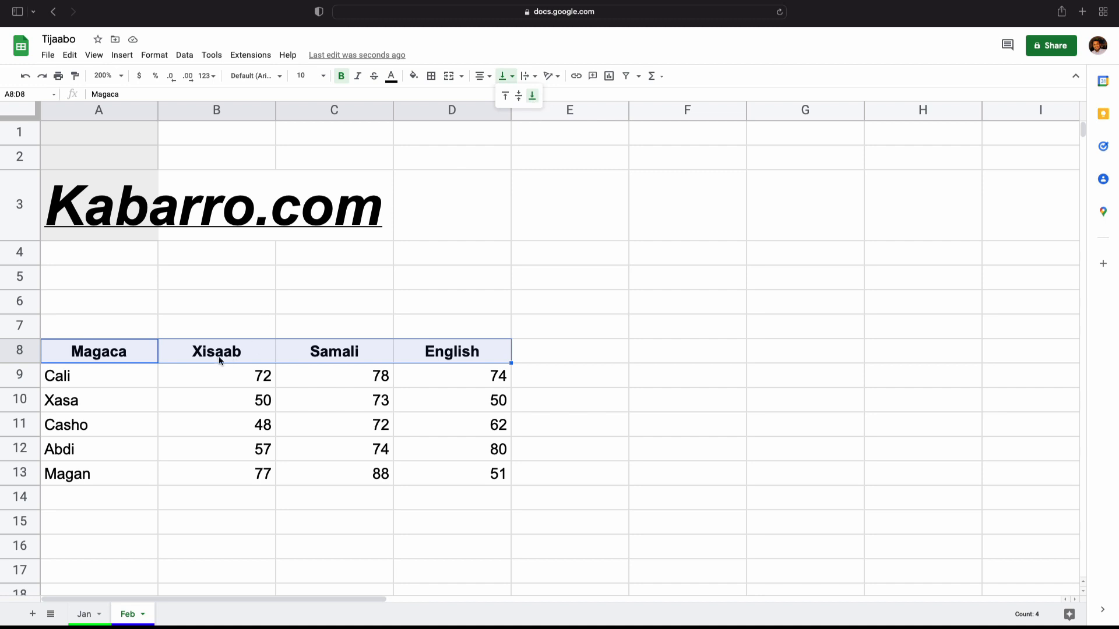
{"action": "left_click", "coordinate": [532, 100]}
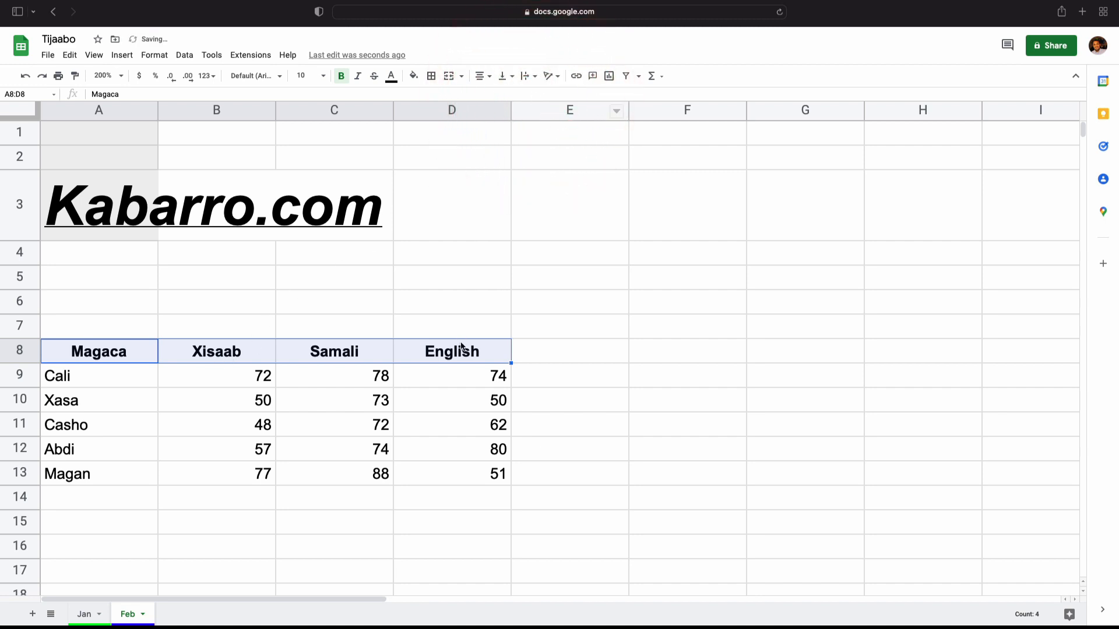
{"action": "left_click_drag", "start_coordinate": [465, 350], "coordinate": [21, 352]}
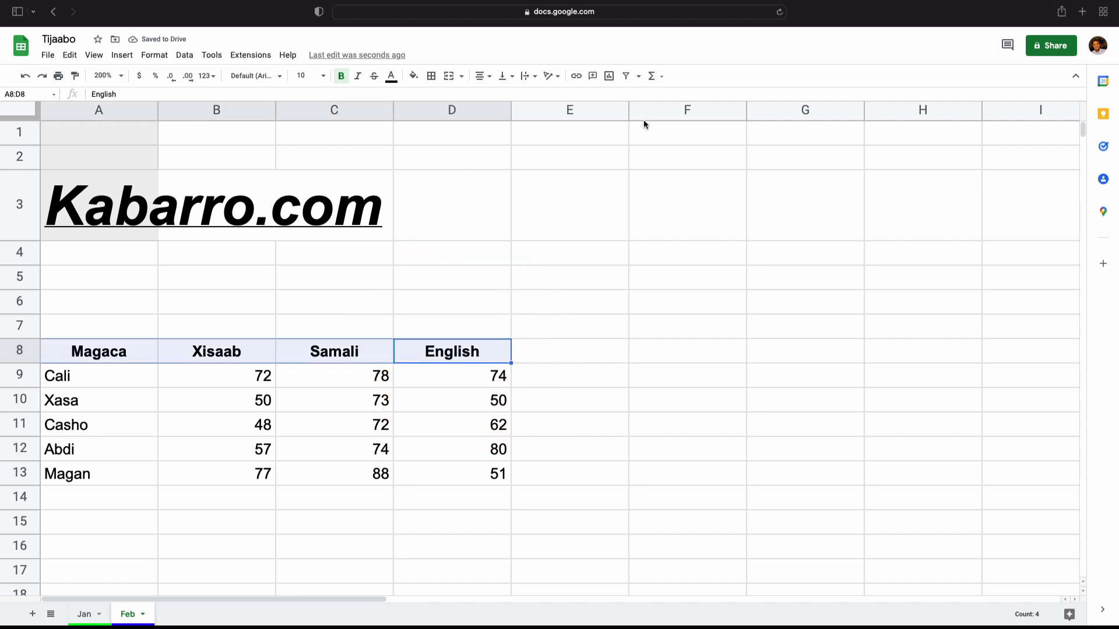
Step: Set the vertical alignment of the header cells A8:D8 to bottom, and switch it to middle
{"action": "left_click", "coordinate": [511, 75]}
{"action": "left_click", "coordinate": [528, 94]}
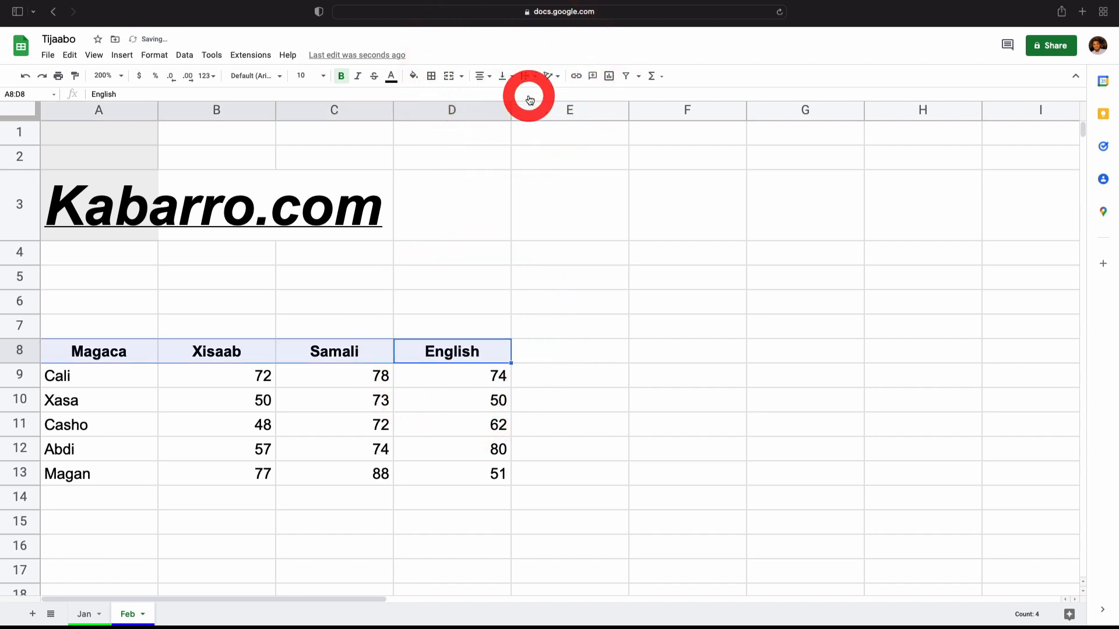
{"action": "left_click", "coordinate": [511, 76]}
{"action": "left_click", "coordinate": [519, 95]}
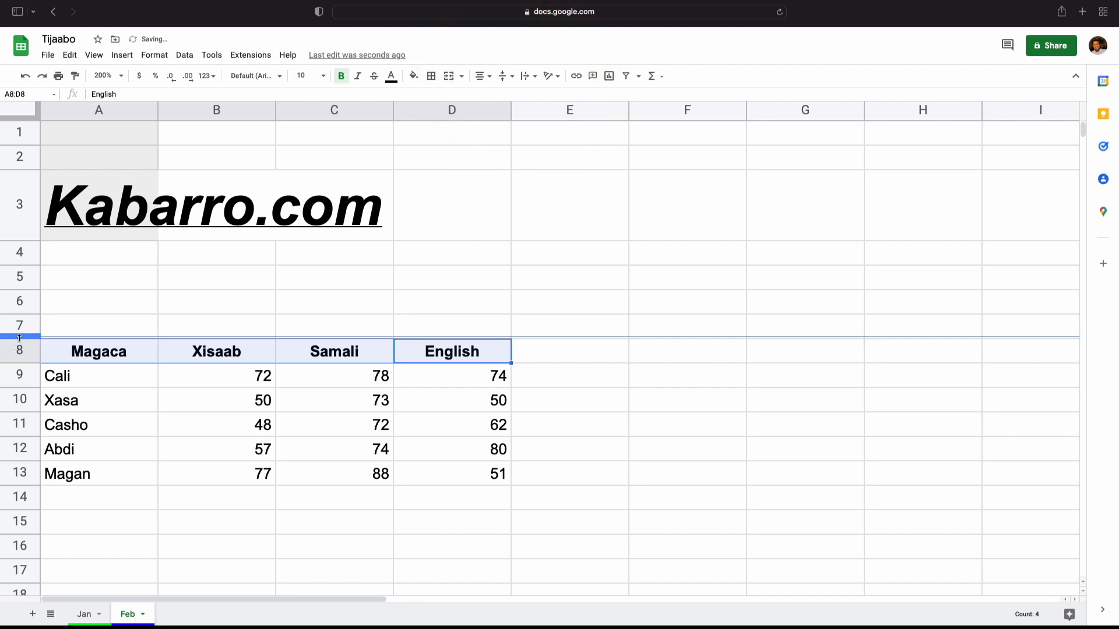
Step: Collapse row 7, make header row 8 taller, and set the header cells' vertical alignment to top, finally back to bottom
{"action": "mouse_move", "coordinate": [20, 338]}
{"action": "left_mouse_down"}
{"action": "mouse_move", "coordinate": [20, 317]}
{"action": "mouse_move", "coordinate": [23, 355]}
{"action": "left_mouse_up"}
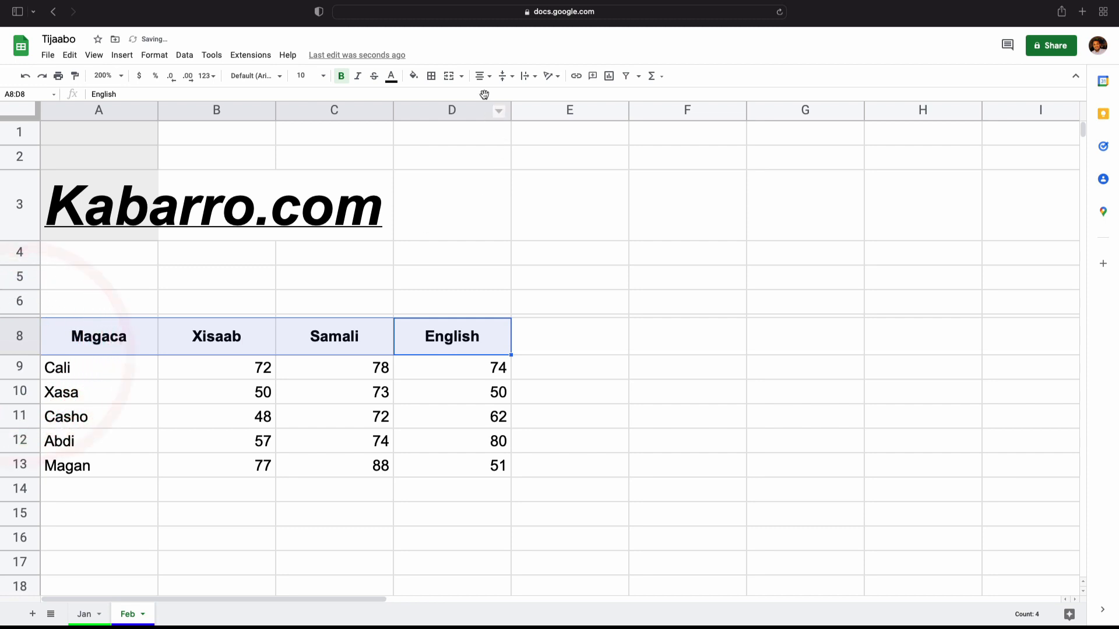
{"action": "left_click", "coordinate": [507, 82]}
{"action": "left_click", "coordinate": [506, 95]}
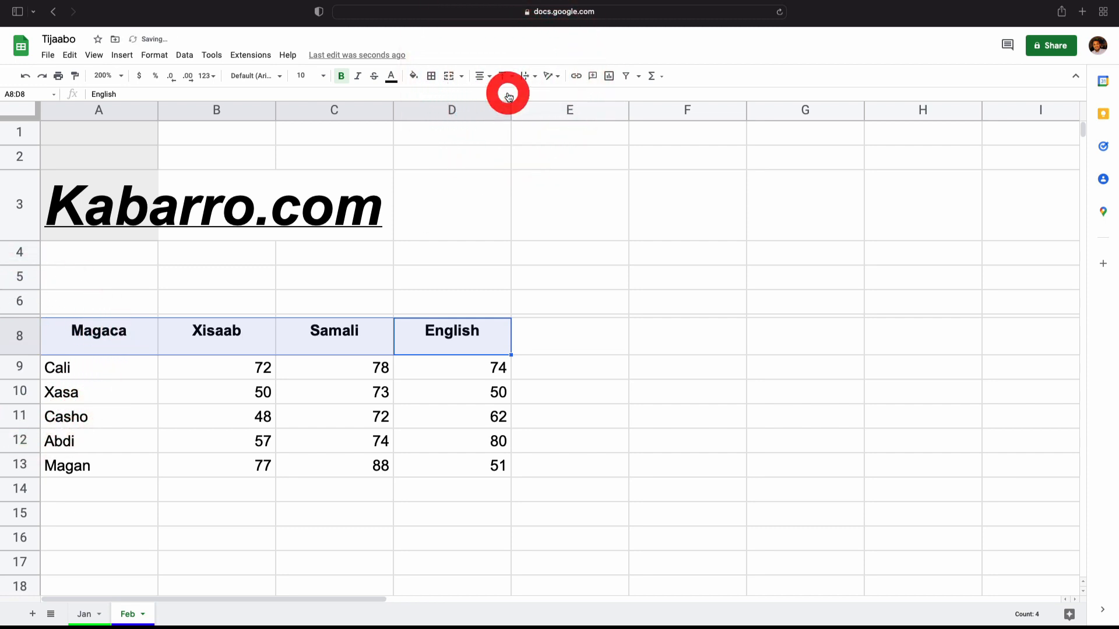
{"action": "left_click", "coordinate": [508, 76]}
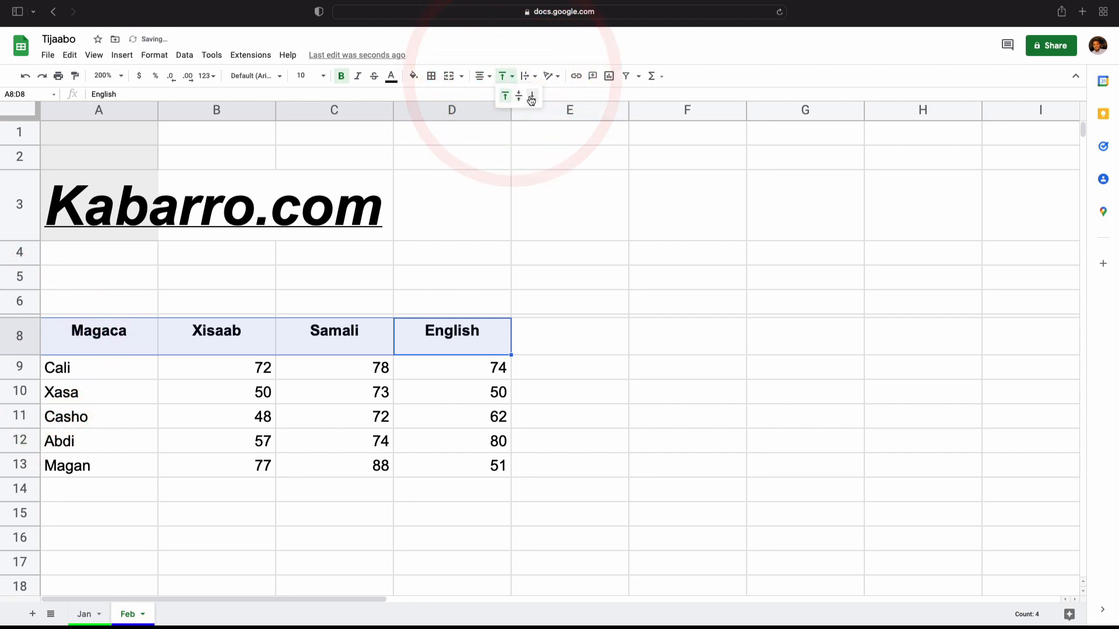
{"action": "left_click", "coordinate": [530, 99]}
{"action": "left_click_drag", "start_coordinate": [474, 554], "coordinate": [490, 547]}
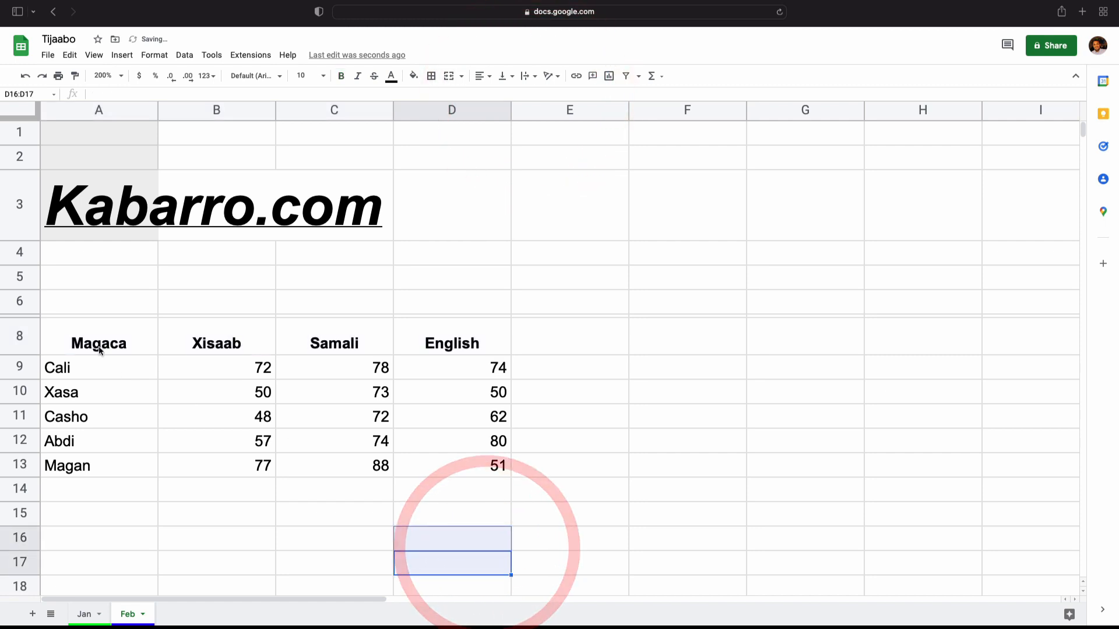
Step: Fill the header cells A8:D8 with cornflower blue
{"action": "left_click_drag", "start_coordinate": [97, 346], "coordinate": [476, 338]}
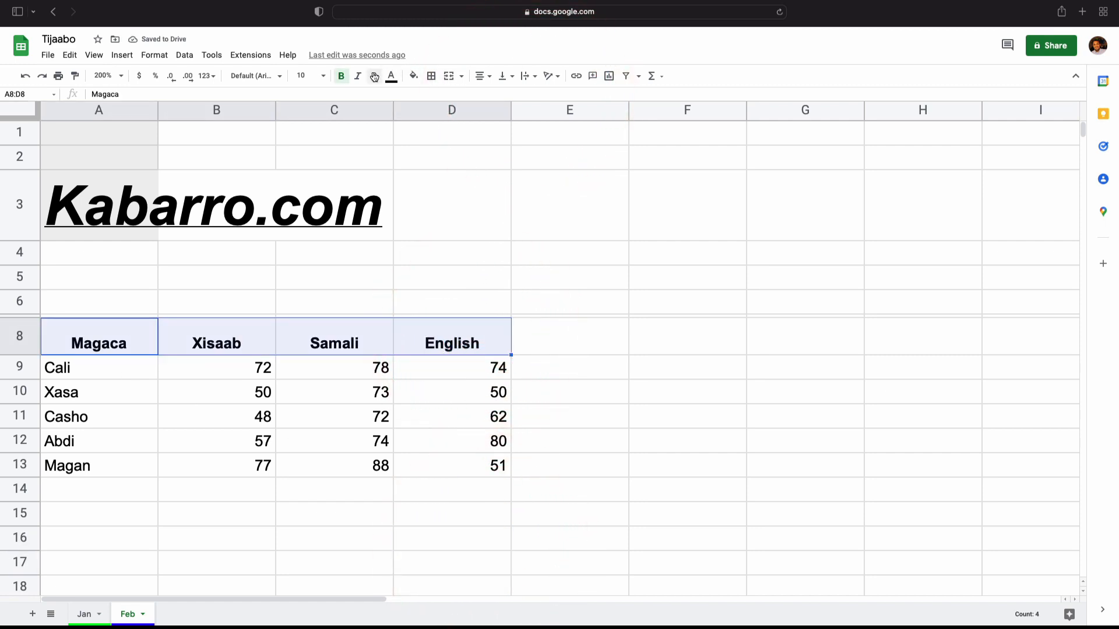
{"action": "left_click", "coordinate": [413, 76]}
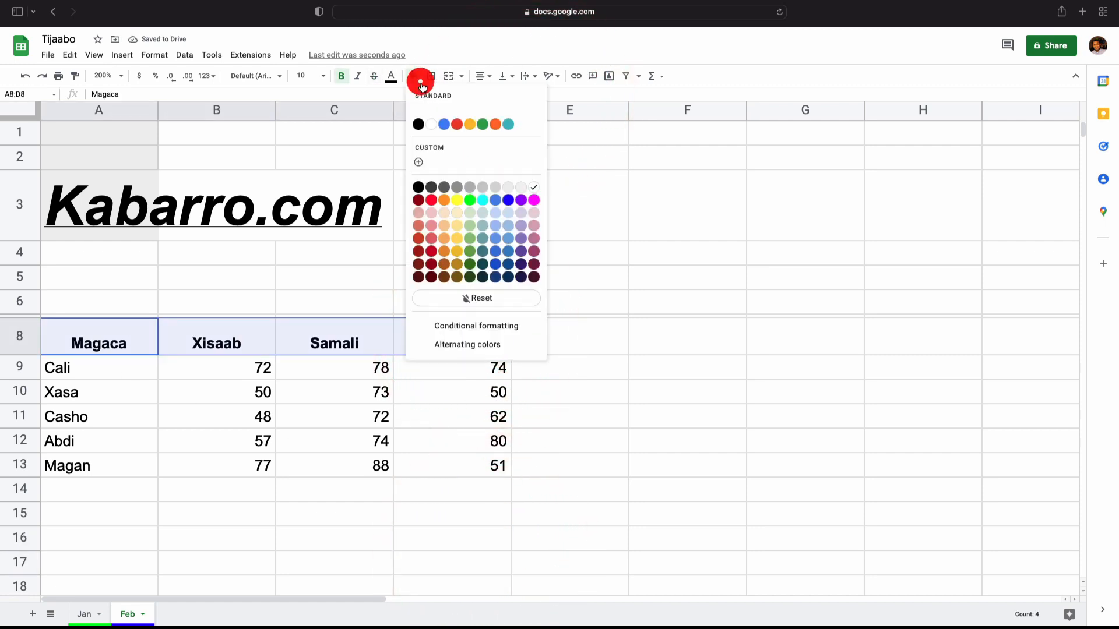
{"action": "left_click", "coordinate": [495, 199]}
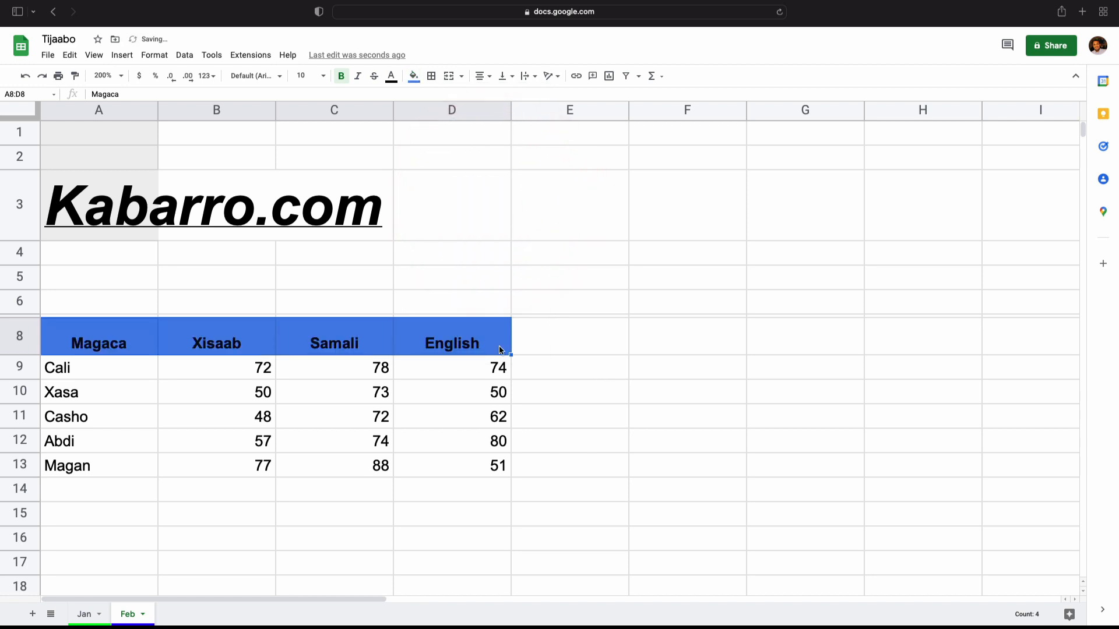
Step: Change the text colour of the headers in A8:D8 to white
{"action": "left_click_drag", "start_coordinate": [451, 344], "coordinate": [125, 348]}
{"action": "left_click", "coordinate": [389, 76]}
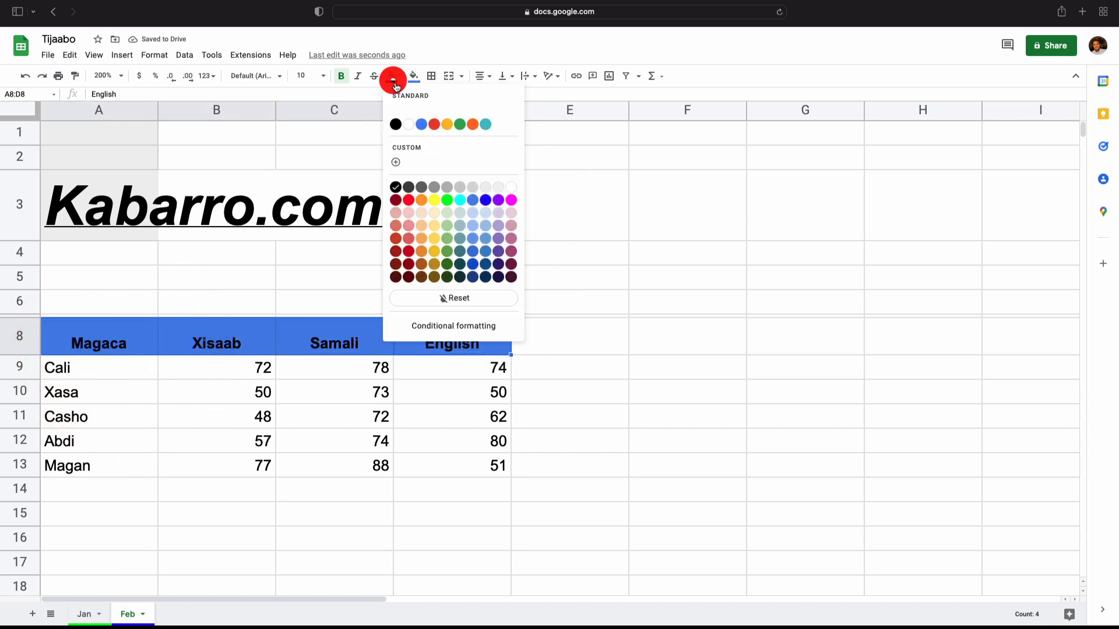
{"action": "left_click", "coordinate": [410, 122]}
{"action": "left_click", "coordinate": [628, 289]}
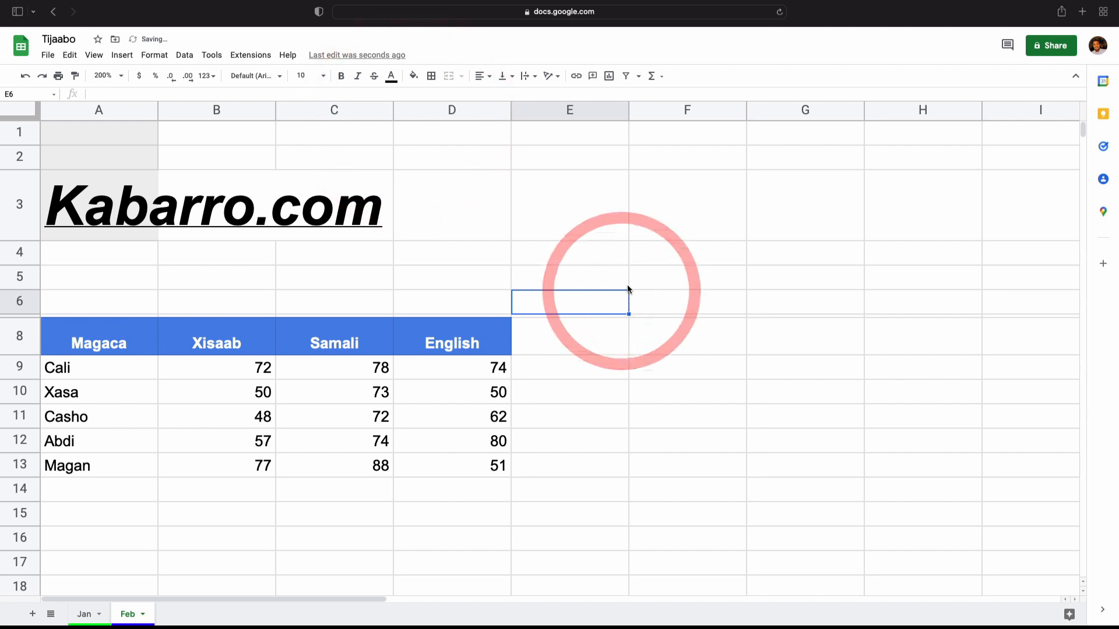
Step: Fill the name column cells A9:A14 with light gray
{"action": "left_click_drag", "start_coordinate": [99, 367], "coordinate": [99, 488]}
{"action": "left_click", "coordinate": [413, 76]}
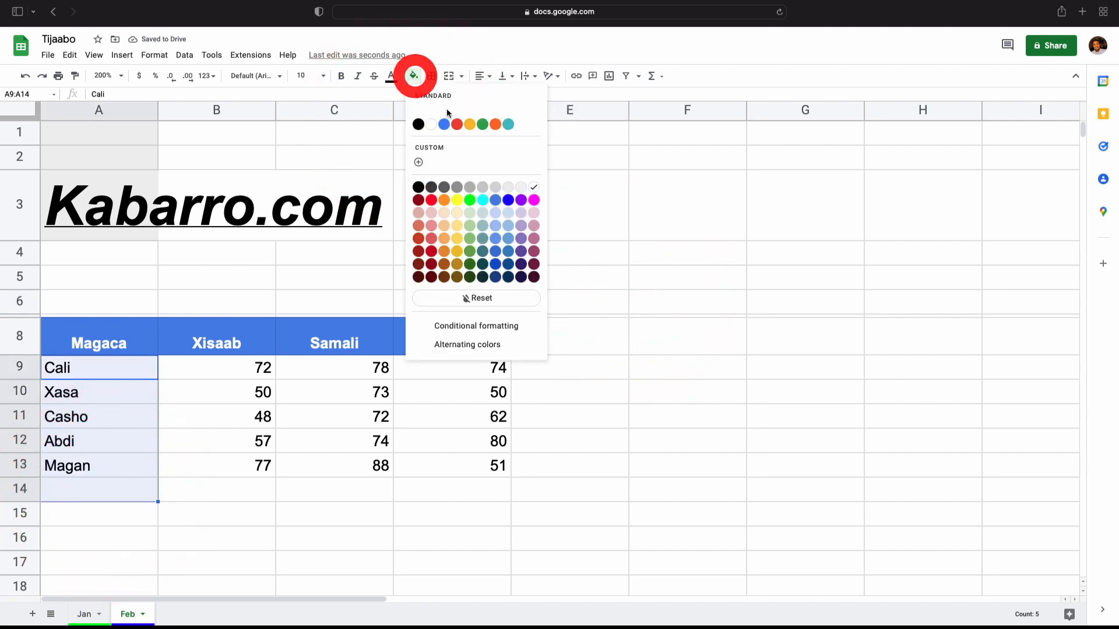
{"action": "left_click", "coordinate": [500, 192]}
{"action": "left_click", "coordinate": [654, 396]}
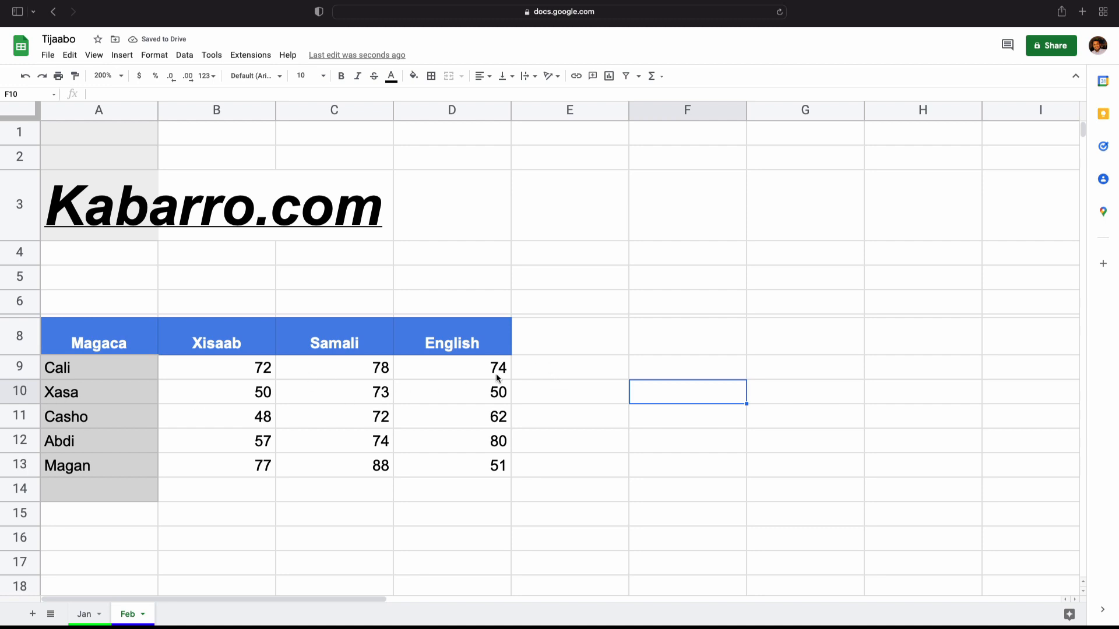
Step: Add the column header Sum in cell E8
{"action": "left_click", "coordinate": [564, 350]}
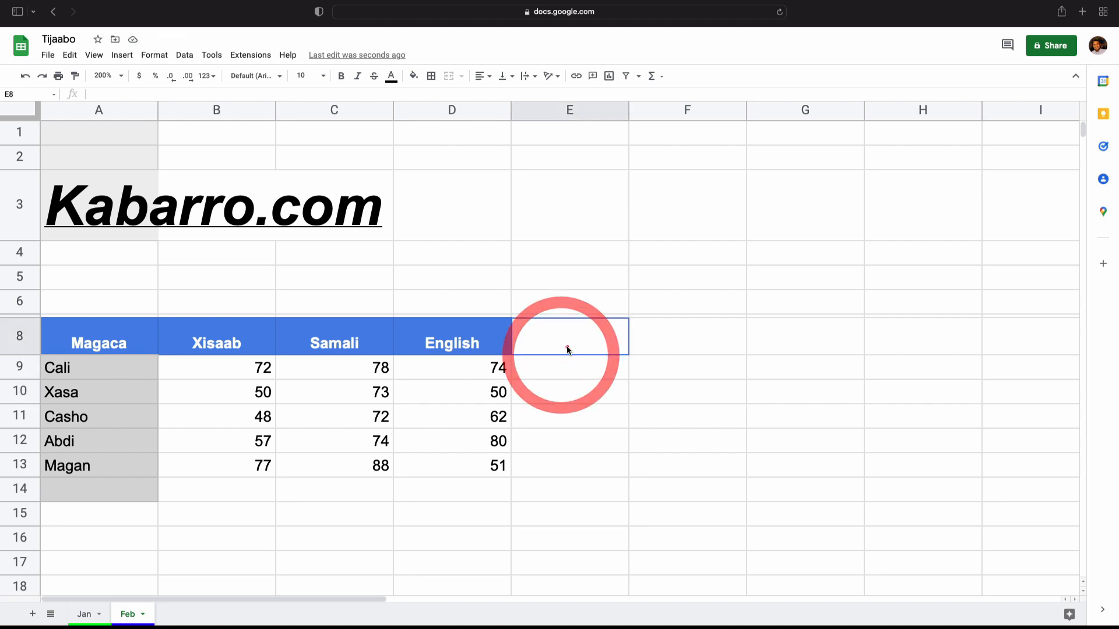
{"action": "type", "text": "Sum"}
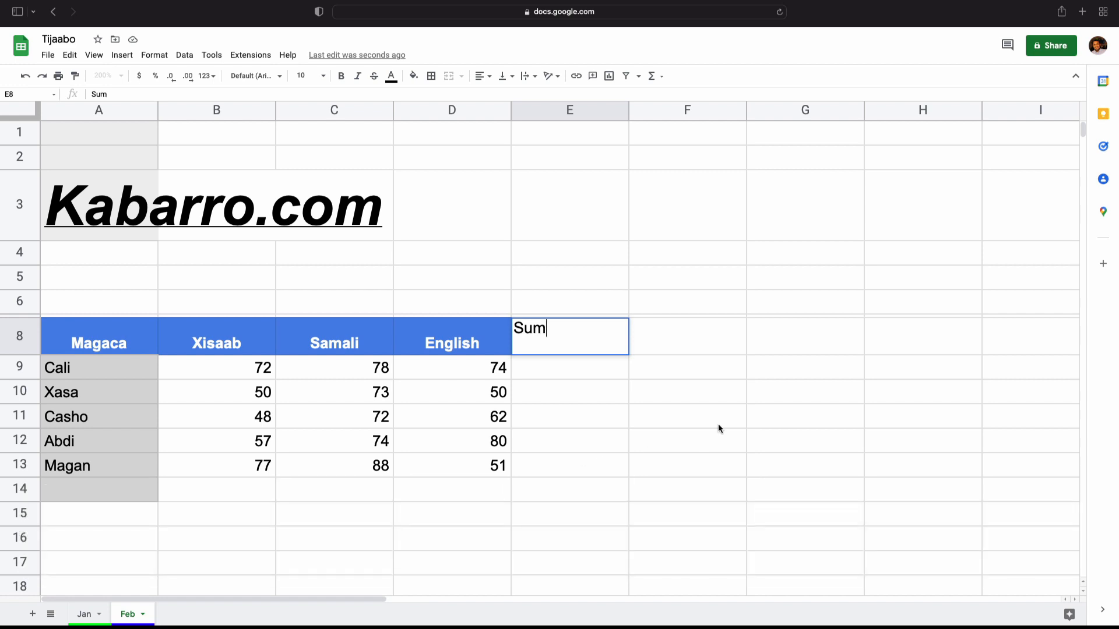
{"action": "left_click", "coordinate": [718, 427]}
Step: Try the suggested formula =SUM(B9:D9) in E9 and undo the entry
{"action": "left_click", "coordinate": [603, 374]}
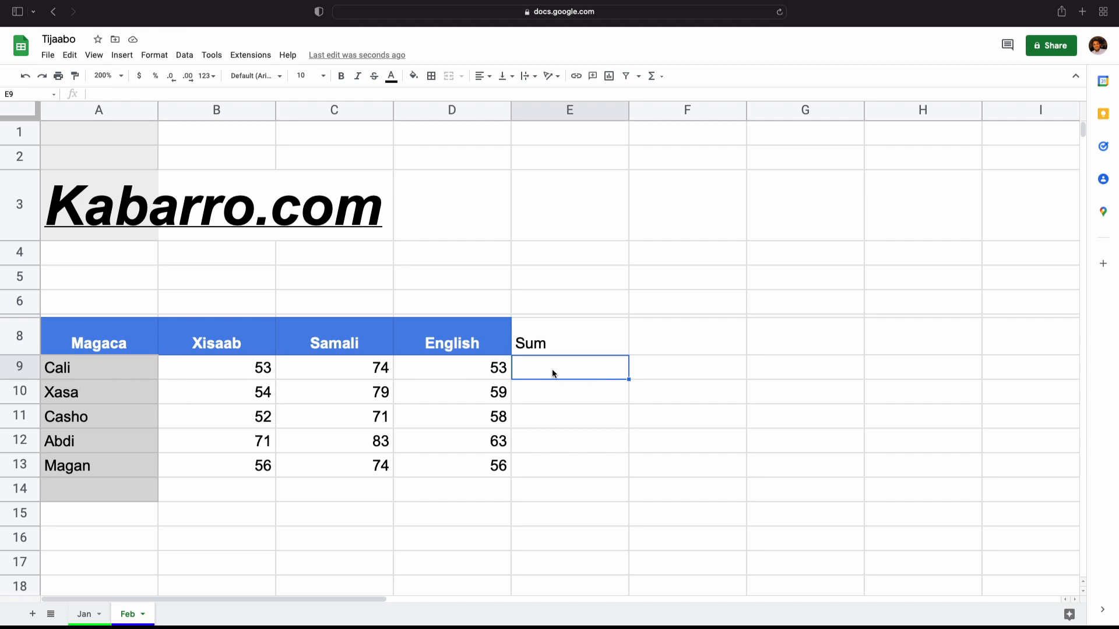
{"action": "key", "text": "shift"}
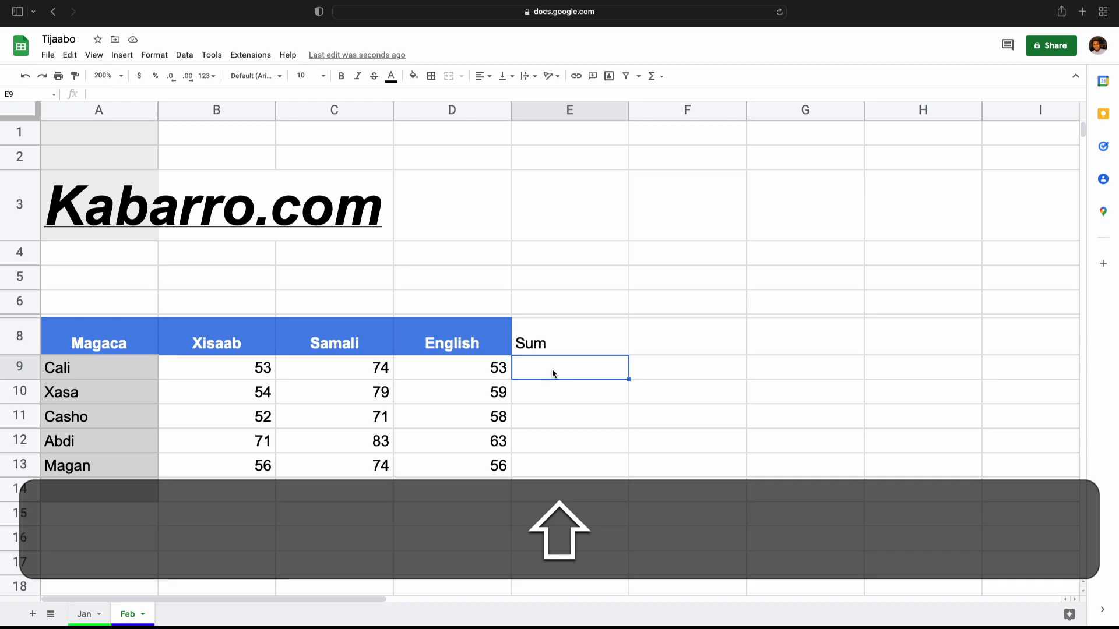
{"action": "type", "text": "="}
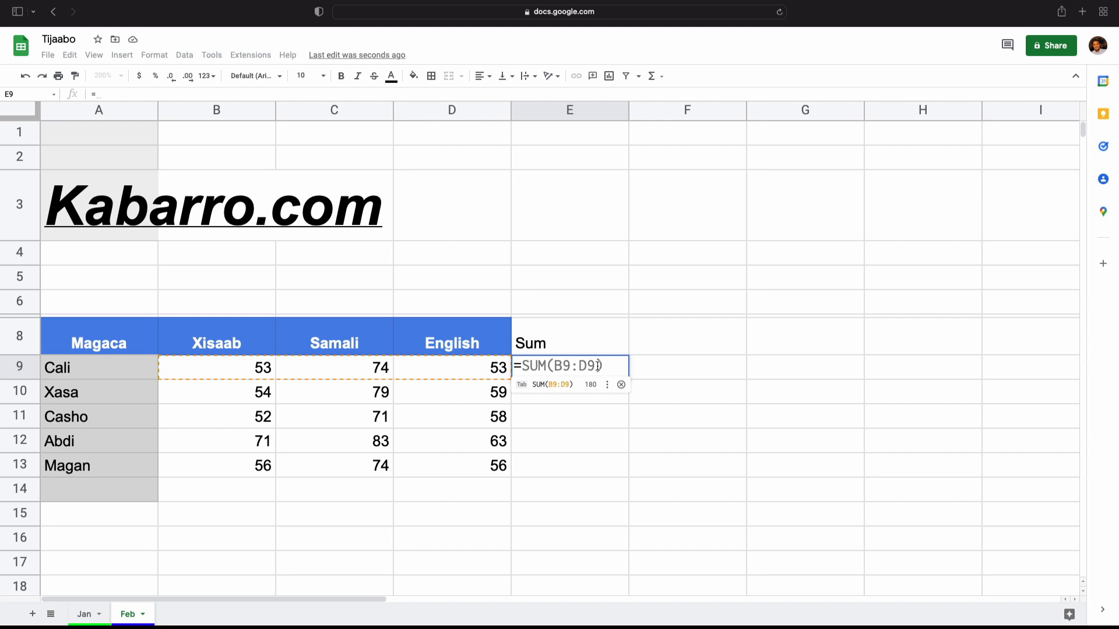
{"action": "key", "text": "Return"}
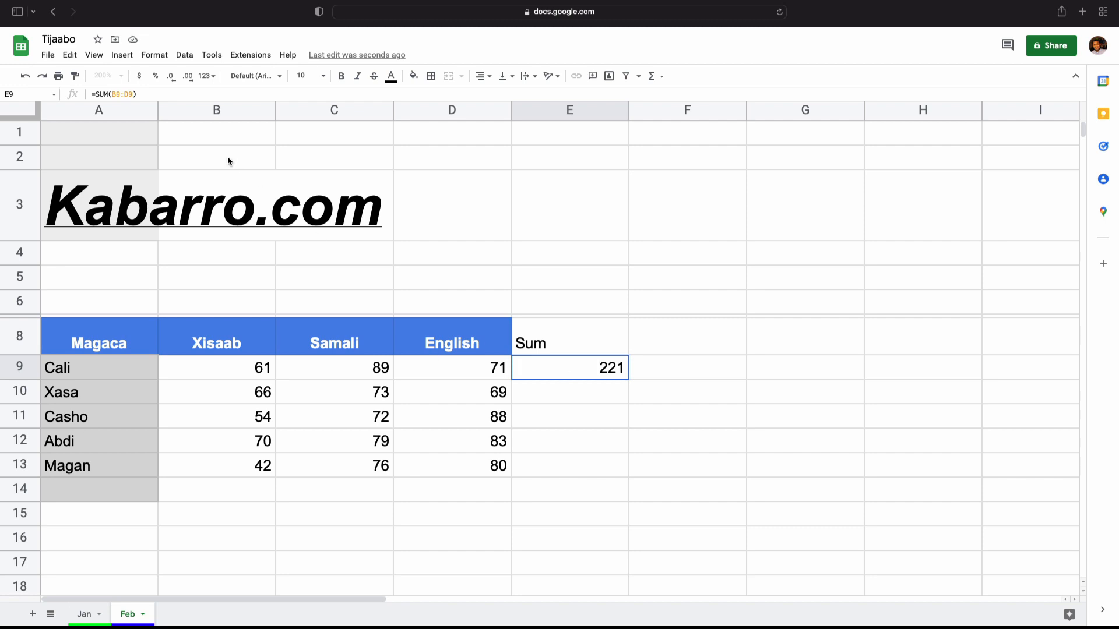
{"action": "key", "text": "super+z"}
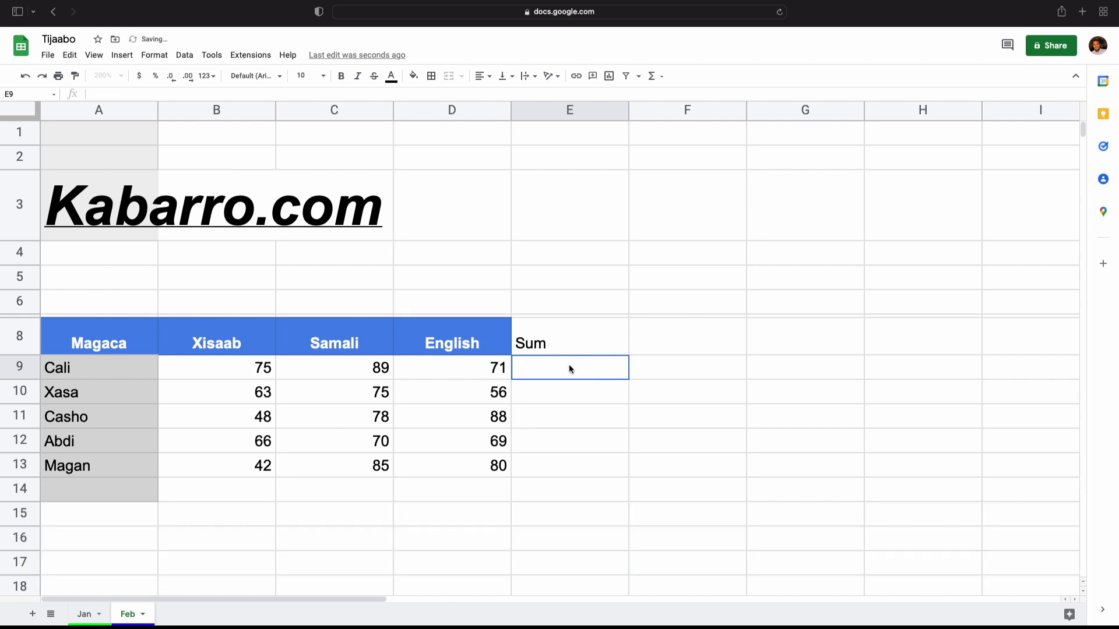
Step: Enter =sum(B9:D9) in E9 by selecting the score range, and accept the suggested autofill for E10:E13
{"action": "left_click", "coordinate": [565, 368]}
{"action": "type", "text": "="}
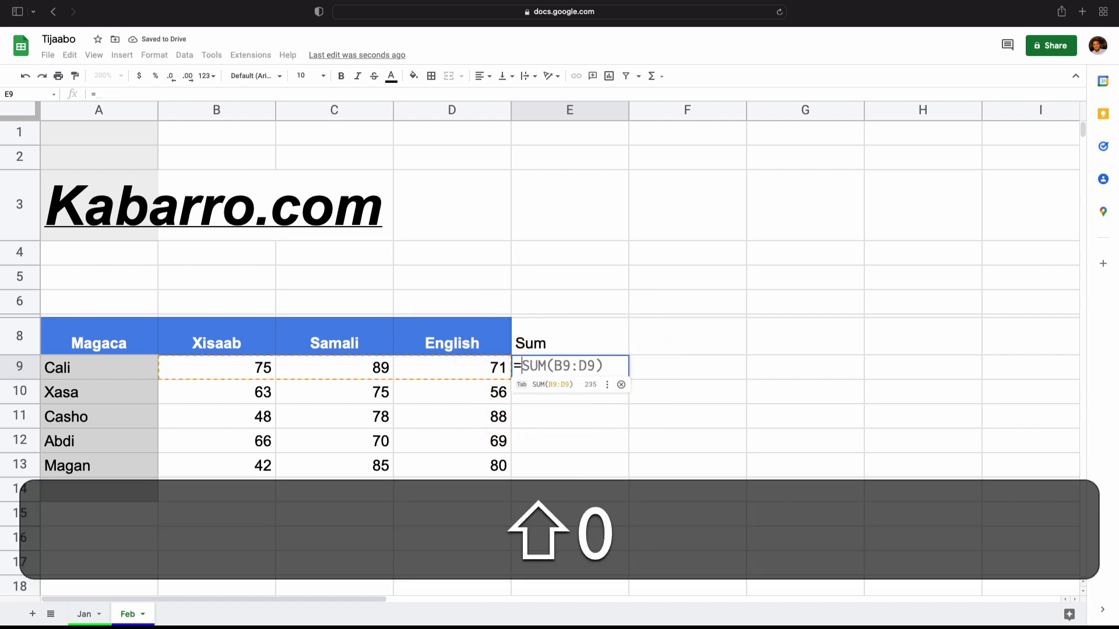
{"action": "type", "text": "sum"}
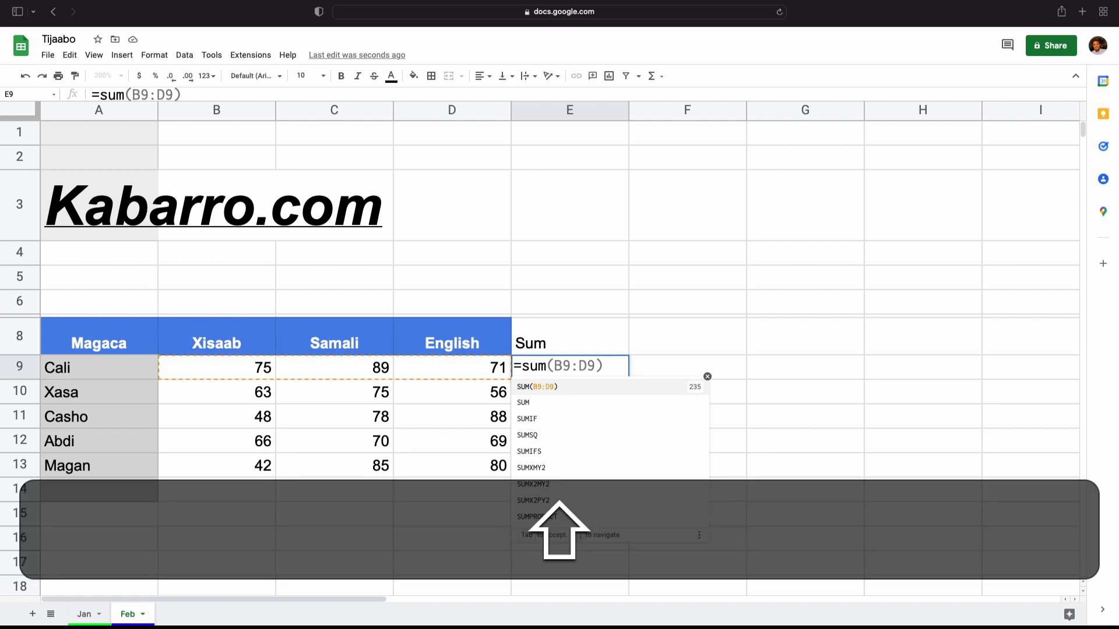
{"action": "type", "text": "("}
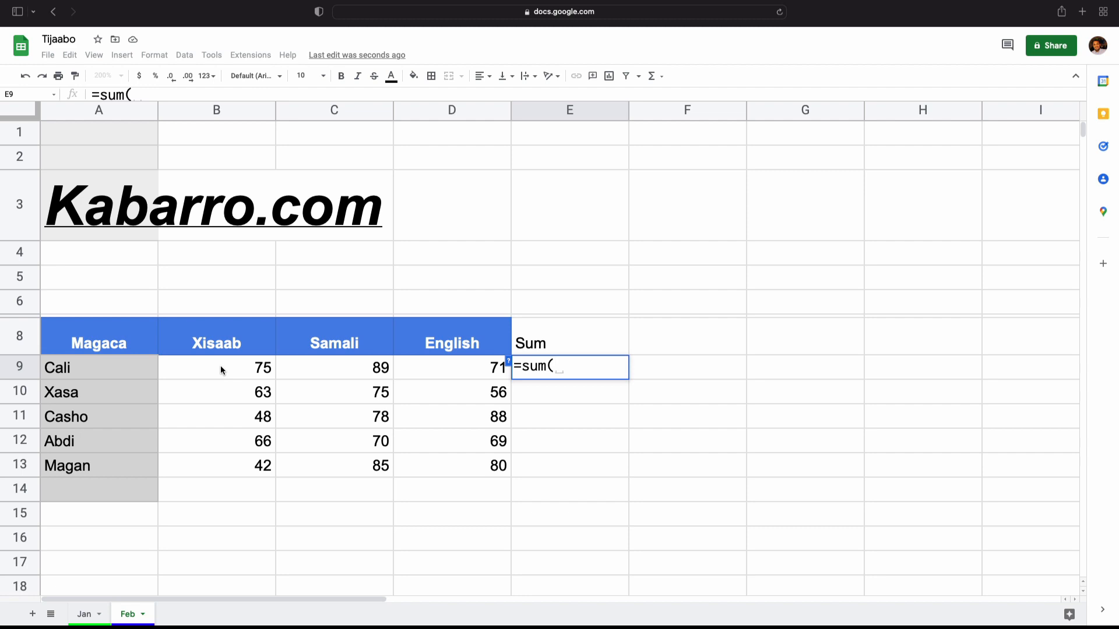
{"action": "left_click_drag", "start_coordinate": [220, 365], "coordinate": [429, 367]}
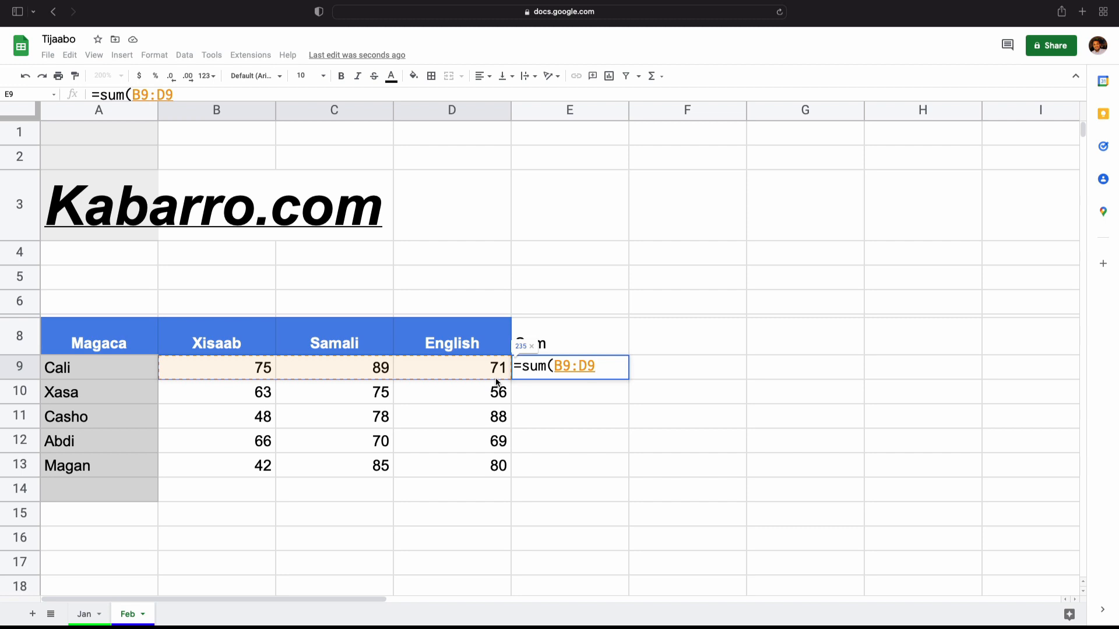
{"action": "key", "text": "Return"}
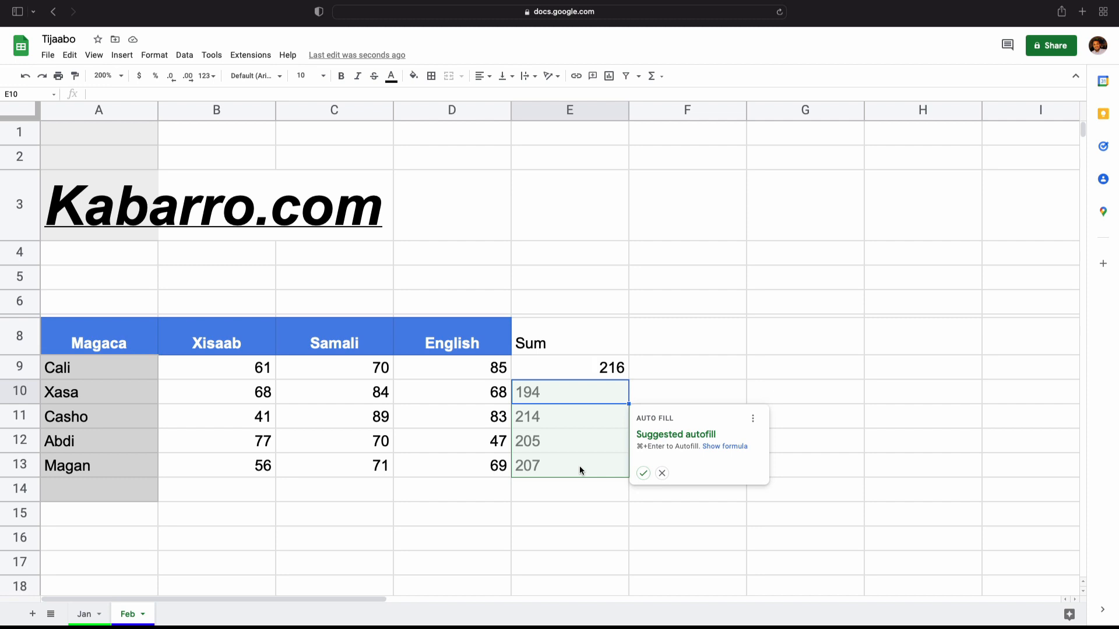
{"action": "left_click", "coordinate": [643, 473]}
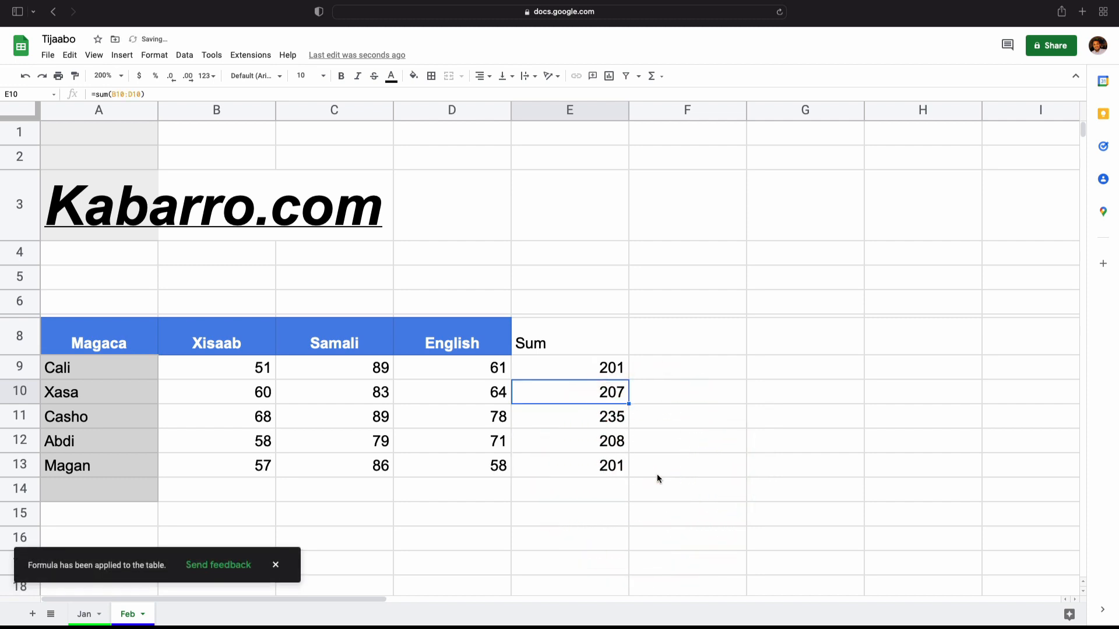
{"action": "left_click", "coordinate": [677, 469]}
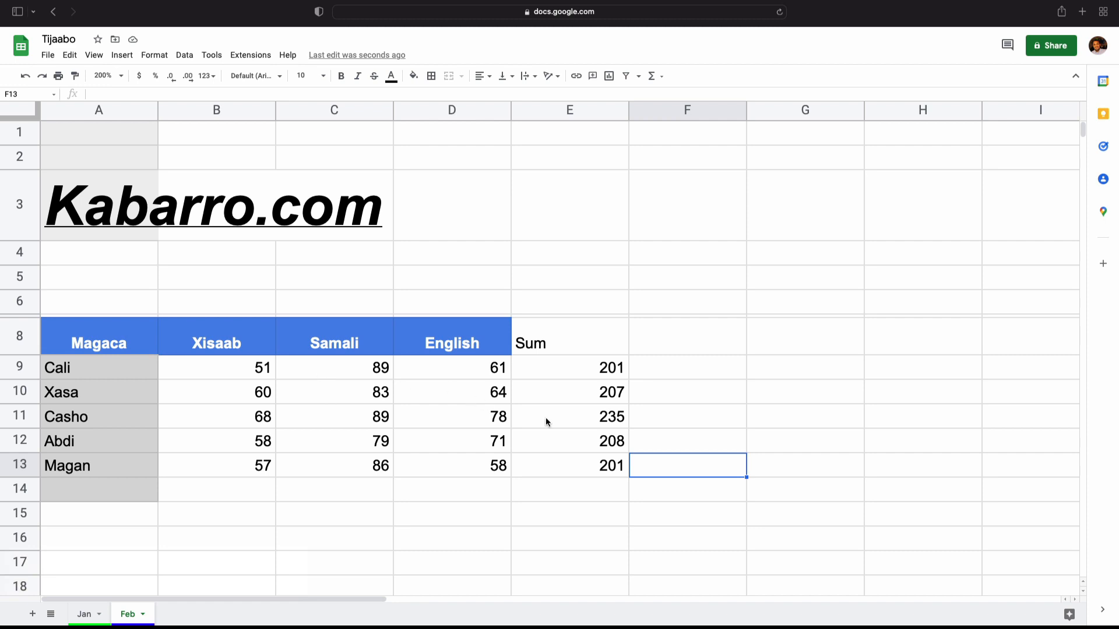
Step: Add the column header Average in cell F8, correcting its spelling
{"action": "left_click", "coordinate": [670, 351]}
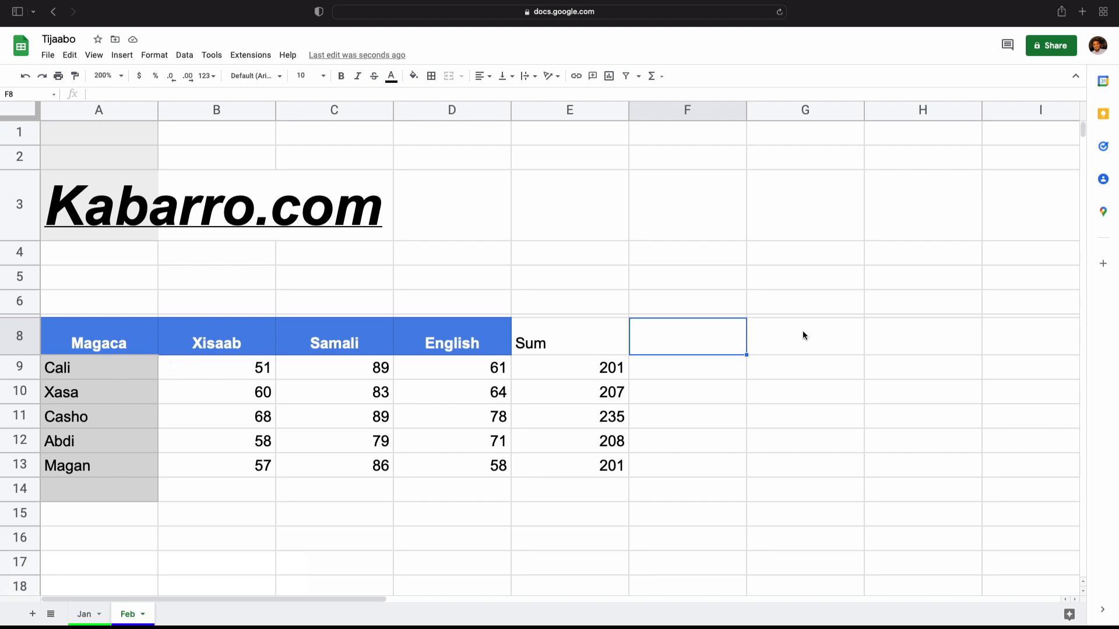
{"action": "type", "text": "Aver"}
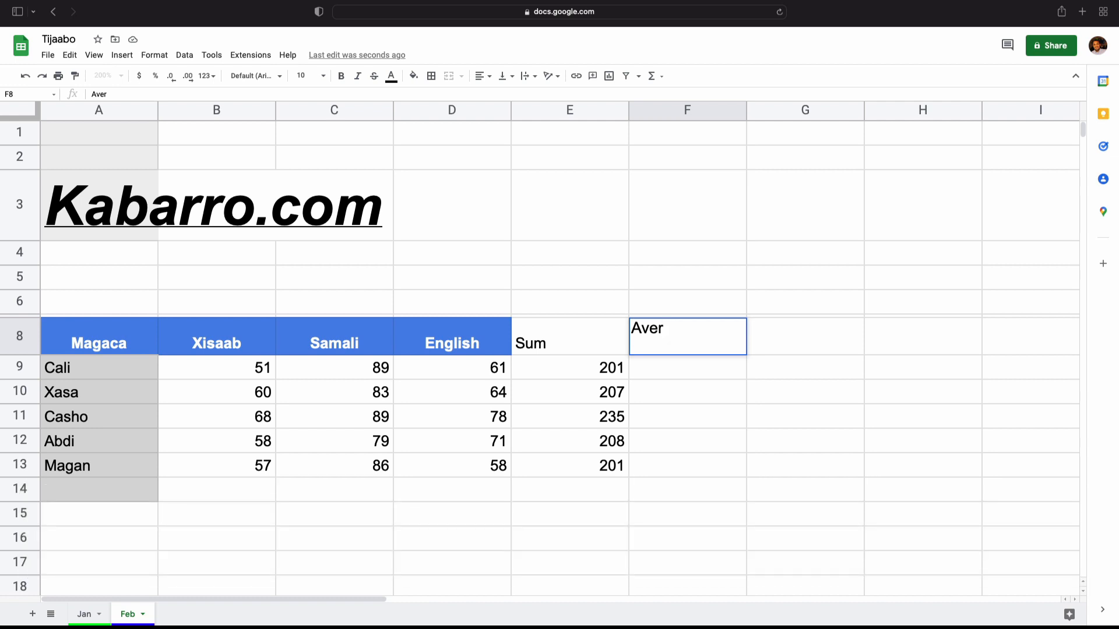
{"action": "type", "text": "ge"}
{"action": "left_click", "coordinate": [669, 329]}
{"action": "type", "text": "a"}
Step: Accept the suggested formula =AVERAGE(B9:D9) in F9
{"action": "left_click", "coordinate": [681, 363]}
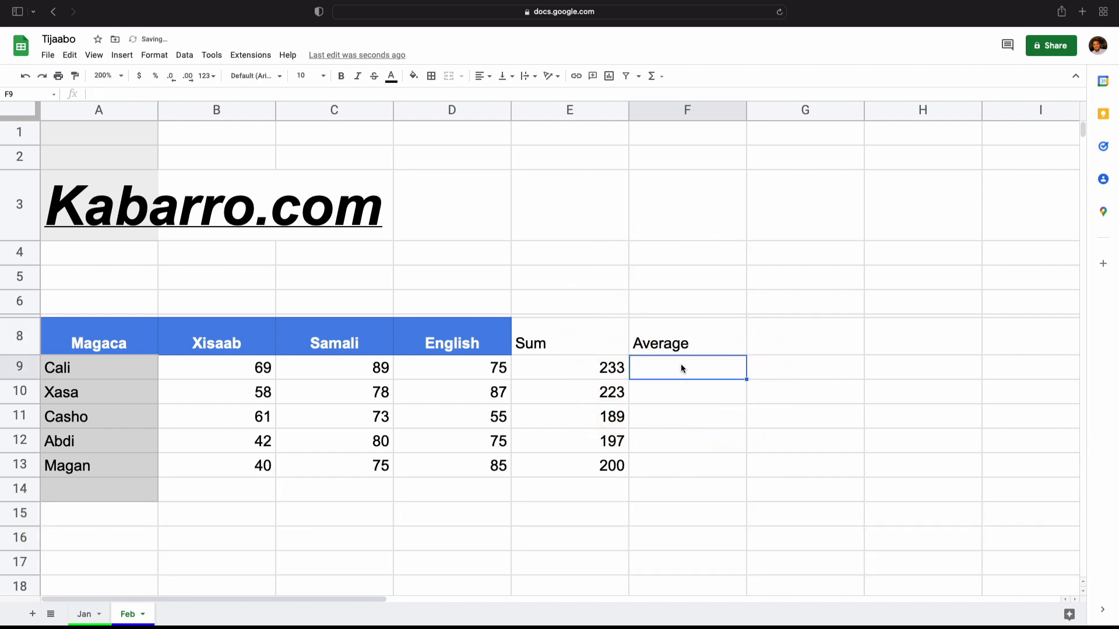
{"action": "type", "text": "="}
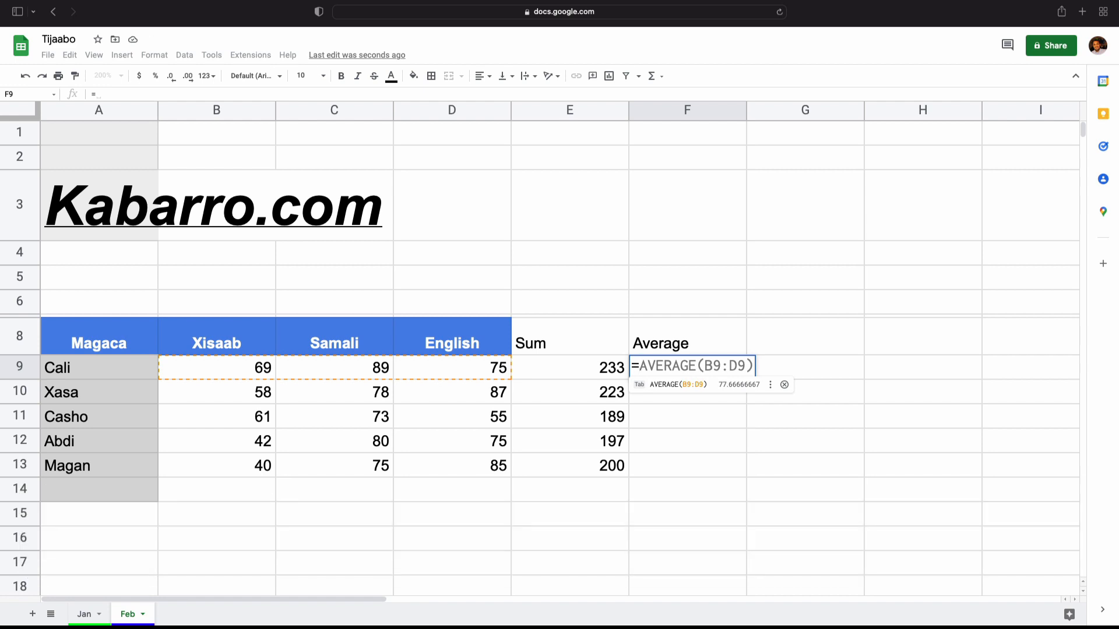
{"action": "key", "text": "Return"}
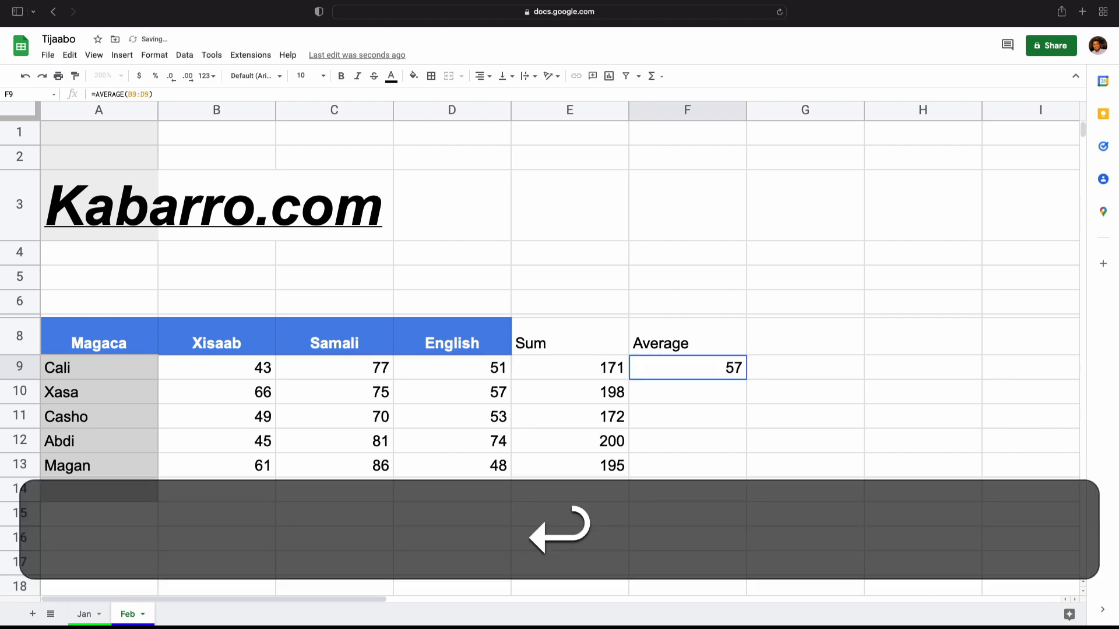
Step: Fill the average formula from F9 down through F13
{"action": "left_click", "coordinate": [731, 377]}
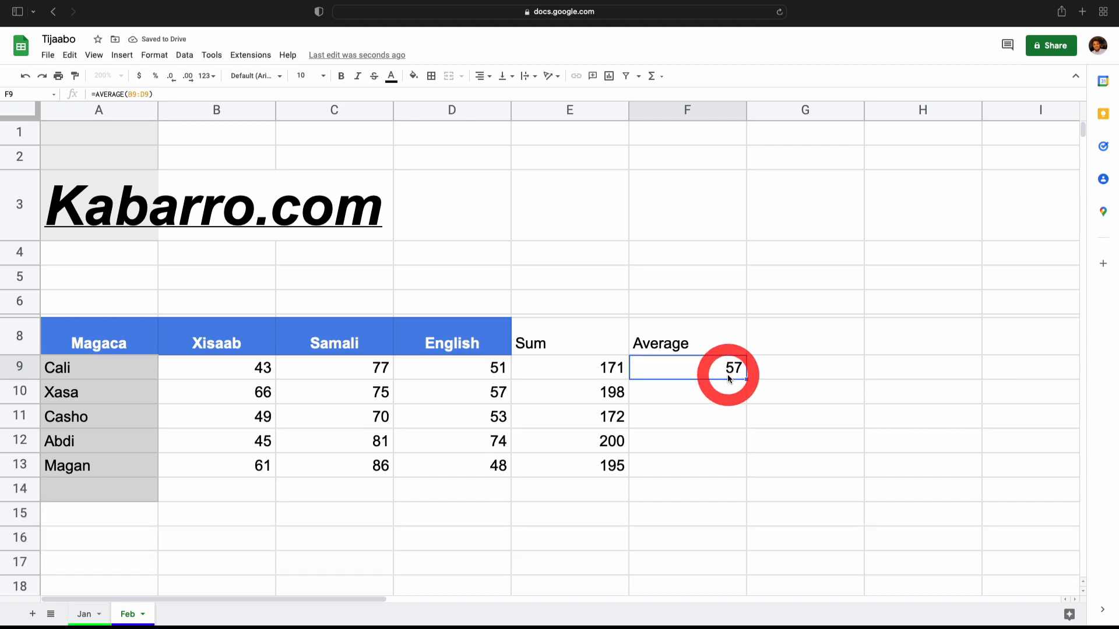
{"action": "left_click", "coordinate": [746, 380]}
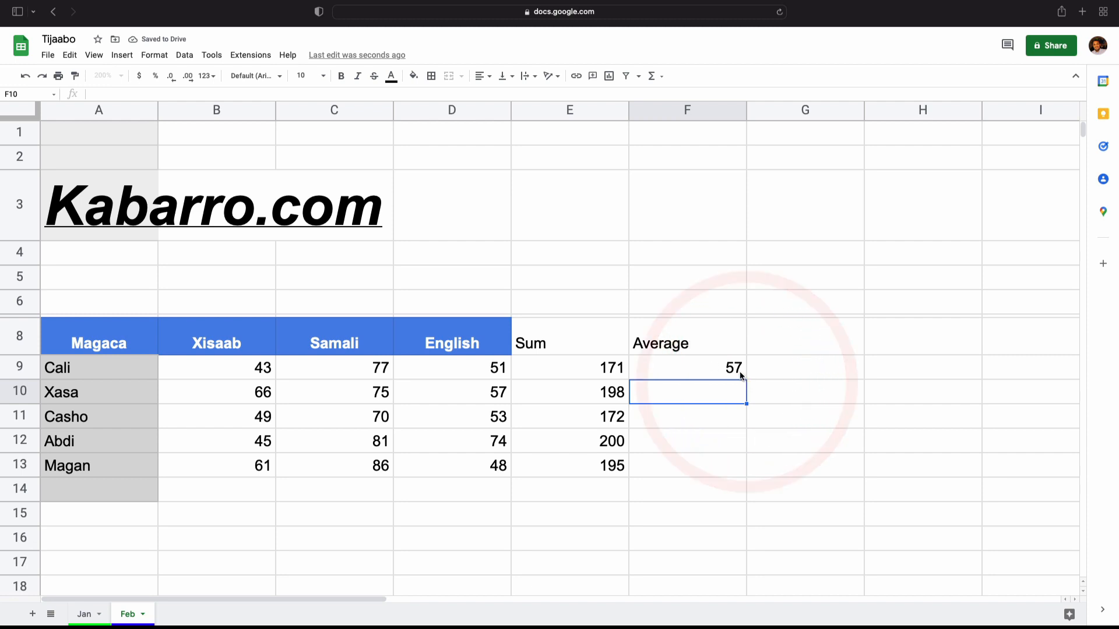
{"action": "left_click", "coordinate": [743, 378]}
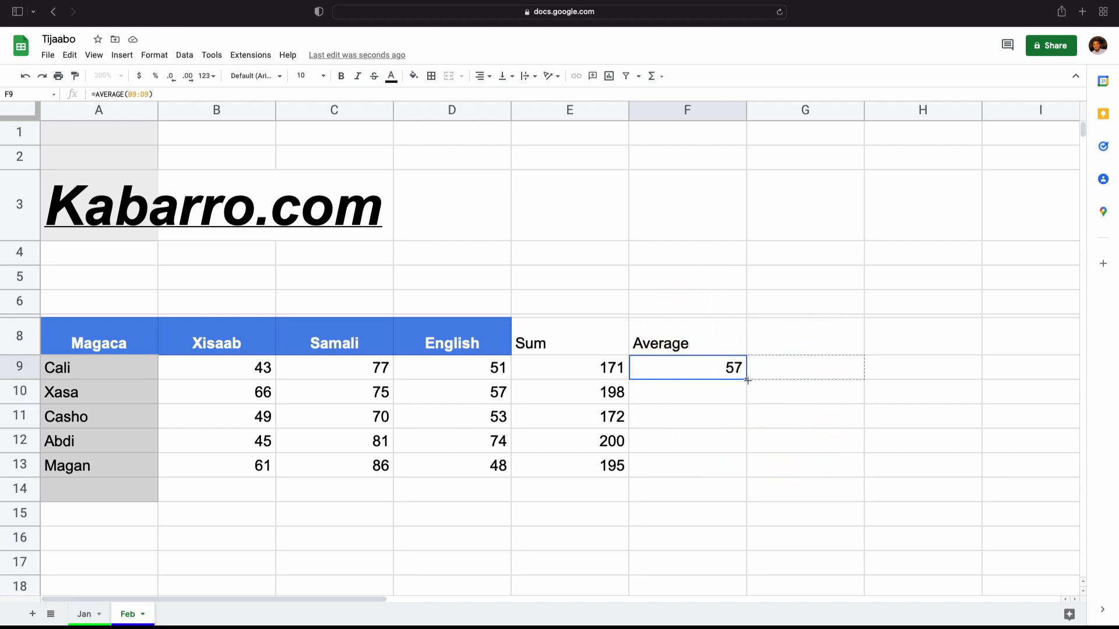
{"action": "left_click_drag", "start_coordinate": [745, 380], "coordinate": [746, 467]}
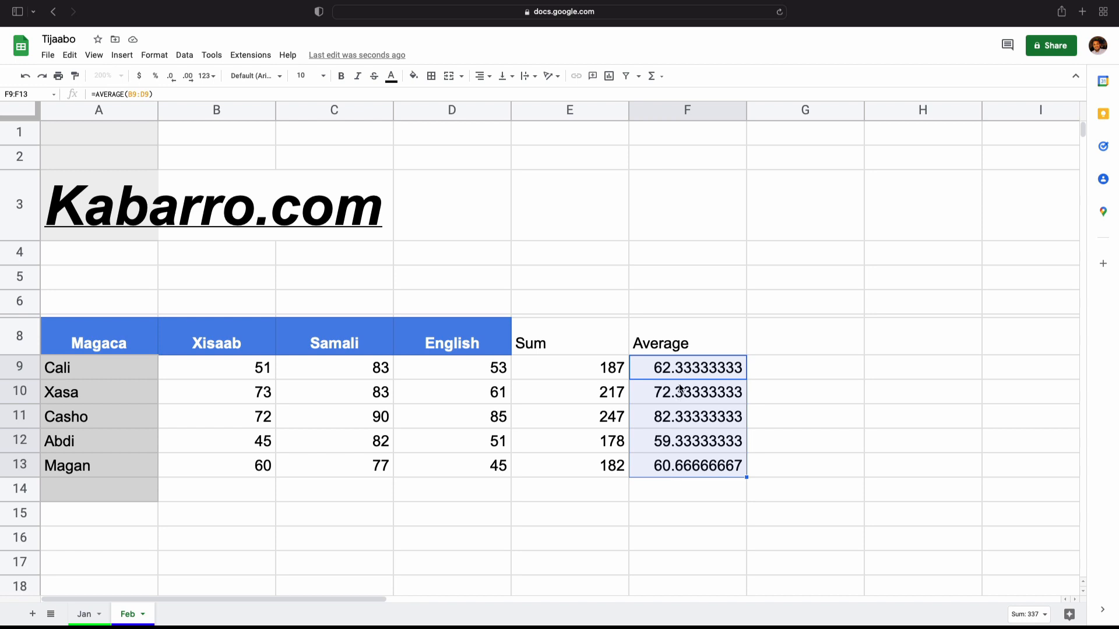
Step: Add the column header Max in cell G8
{"action": "left_click", "coordinate": [795, 349]}
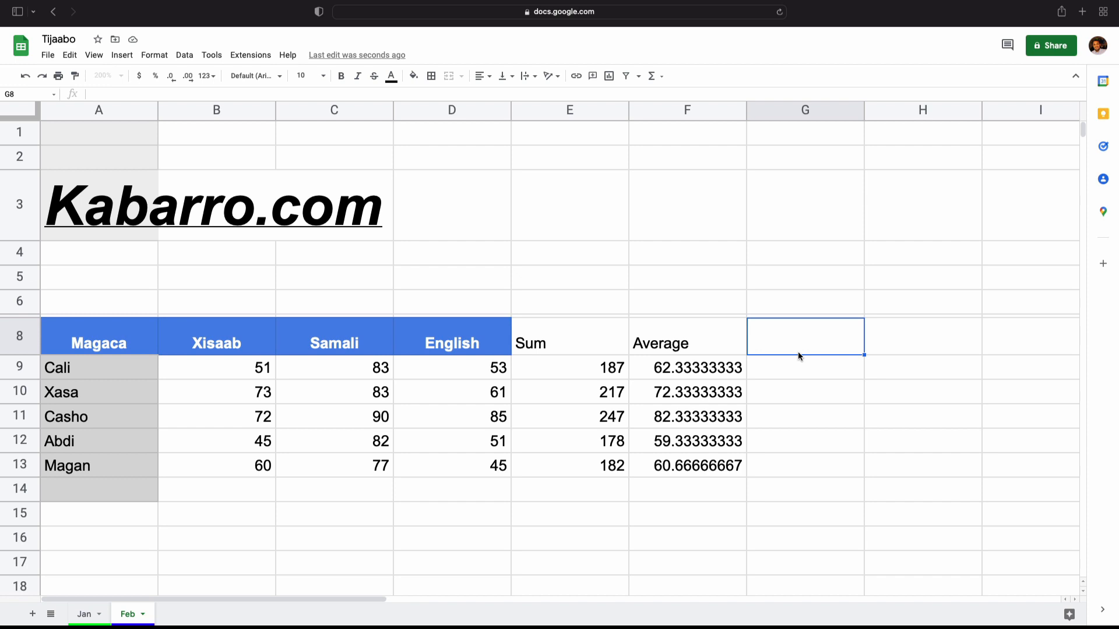
{"action": "type", "text": "M"}
{"action": "key", "text": "shift+BackSpace"}
{"action": "type", "text": "Ma"}
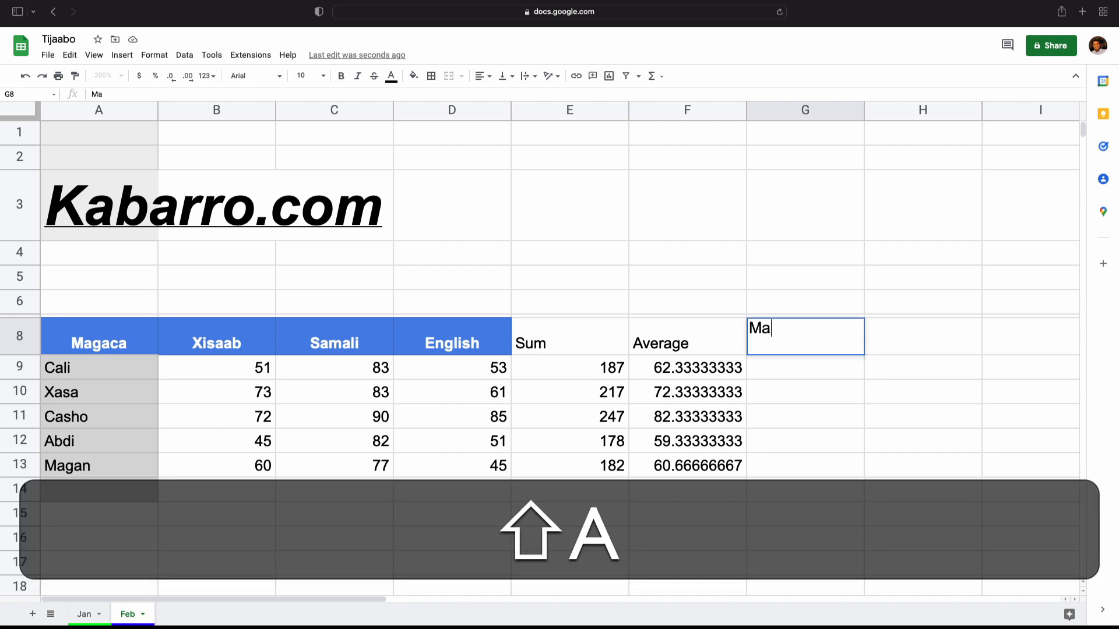
{"action": "type", "text": "x"}
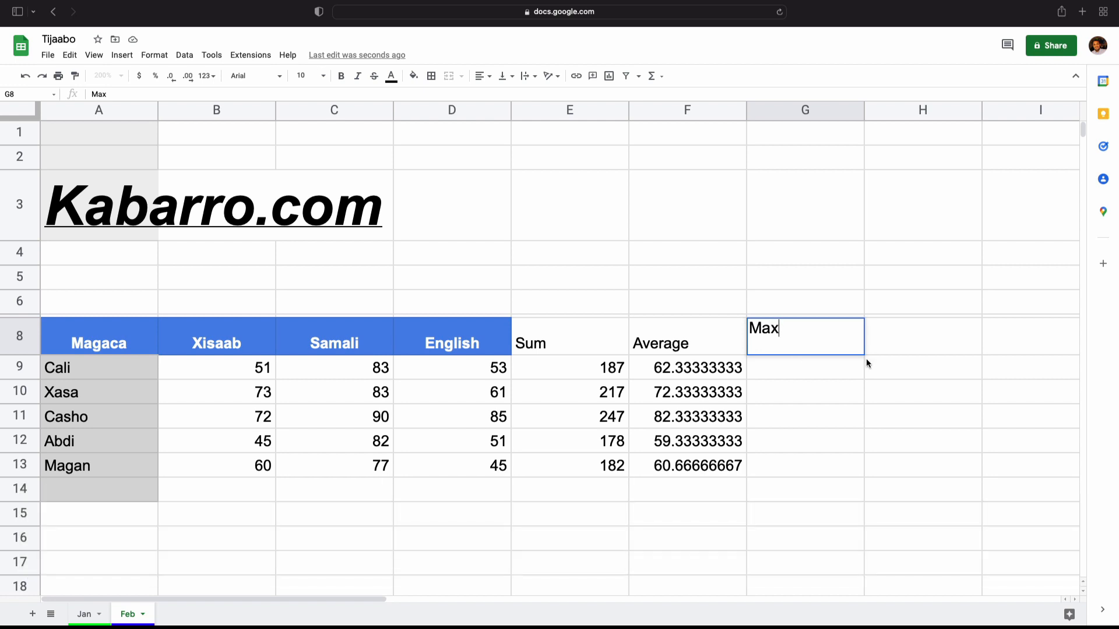
Step: Enter =max(E9:E13) in G9 using the Sum values as the range, and dismiss the suggested autofill
{"action": "left_click", "coordinate": [811, 372]}
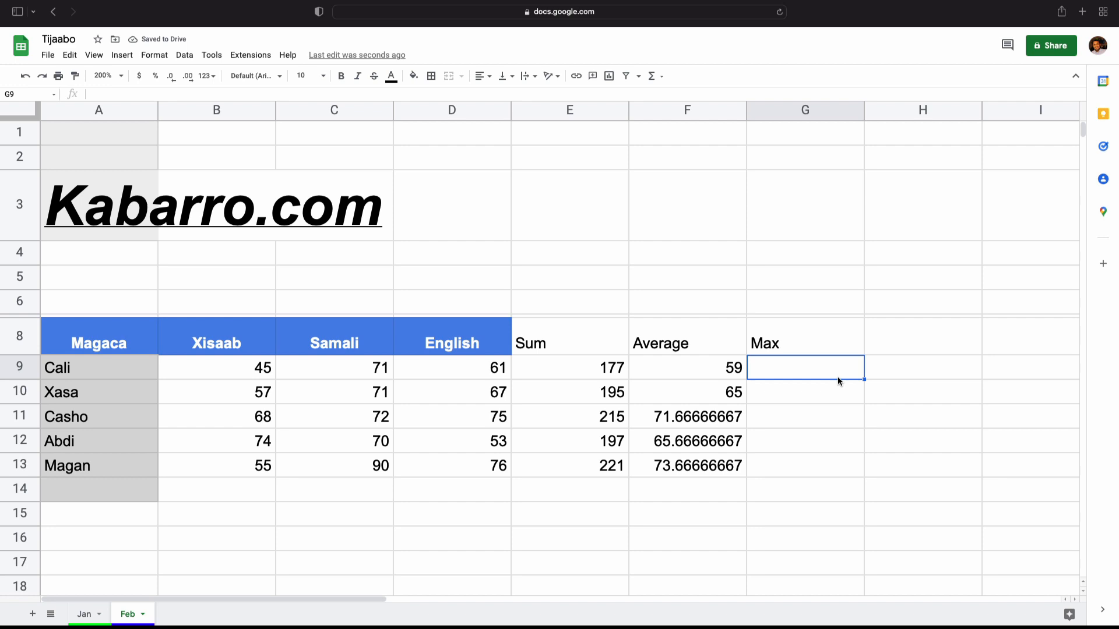
{"action": "type", "text": "="}
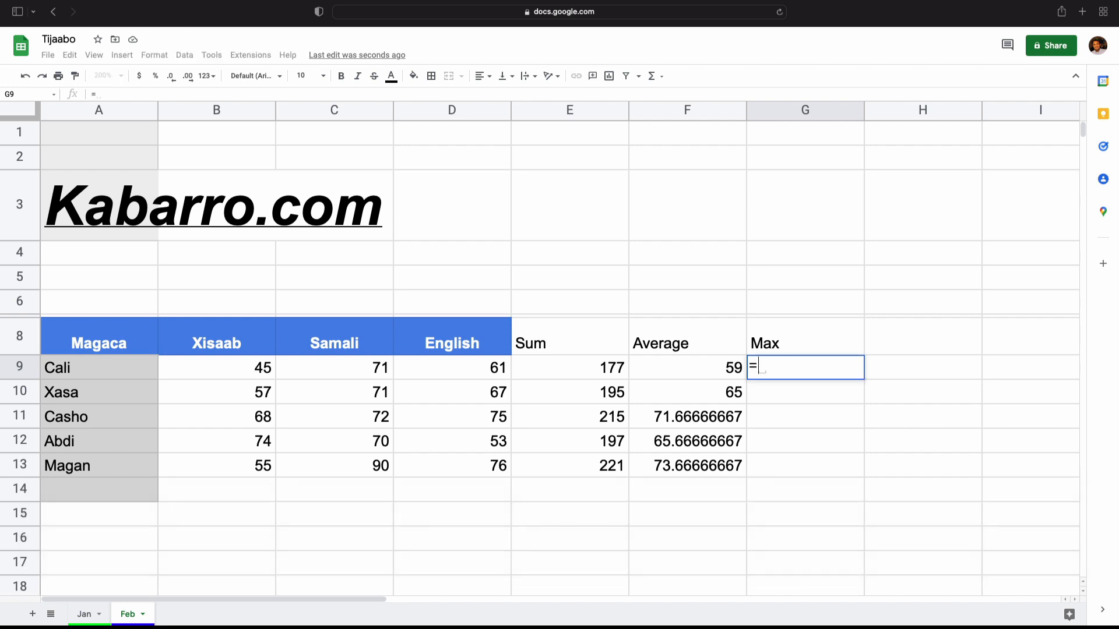
{"action": "type", "text": "max"}
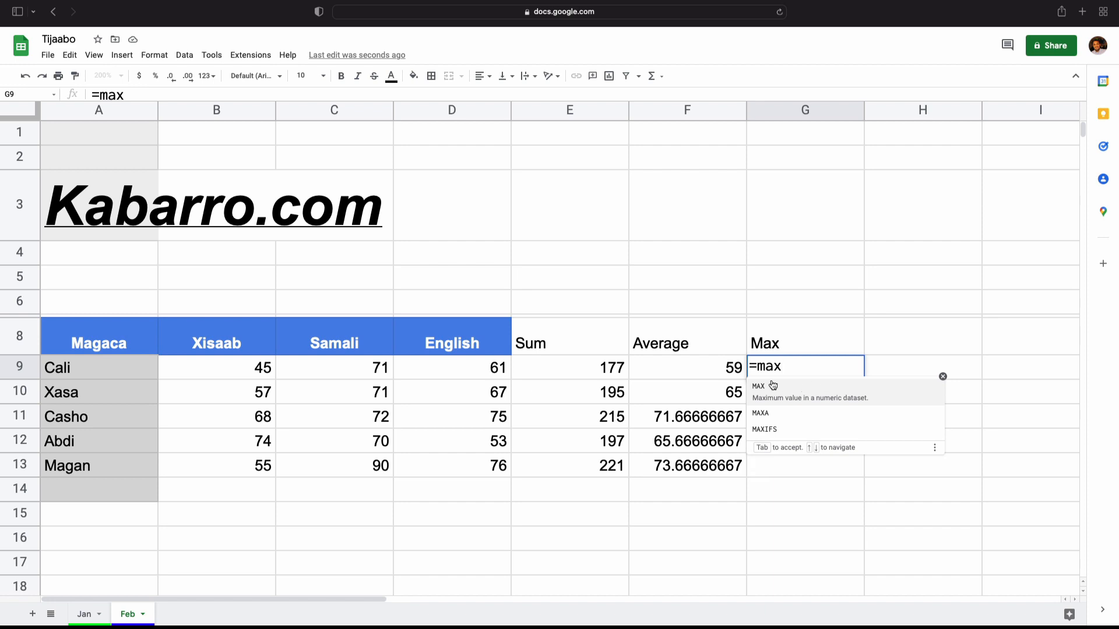
{"action": "left_click", "coordinate": [606, 373]}
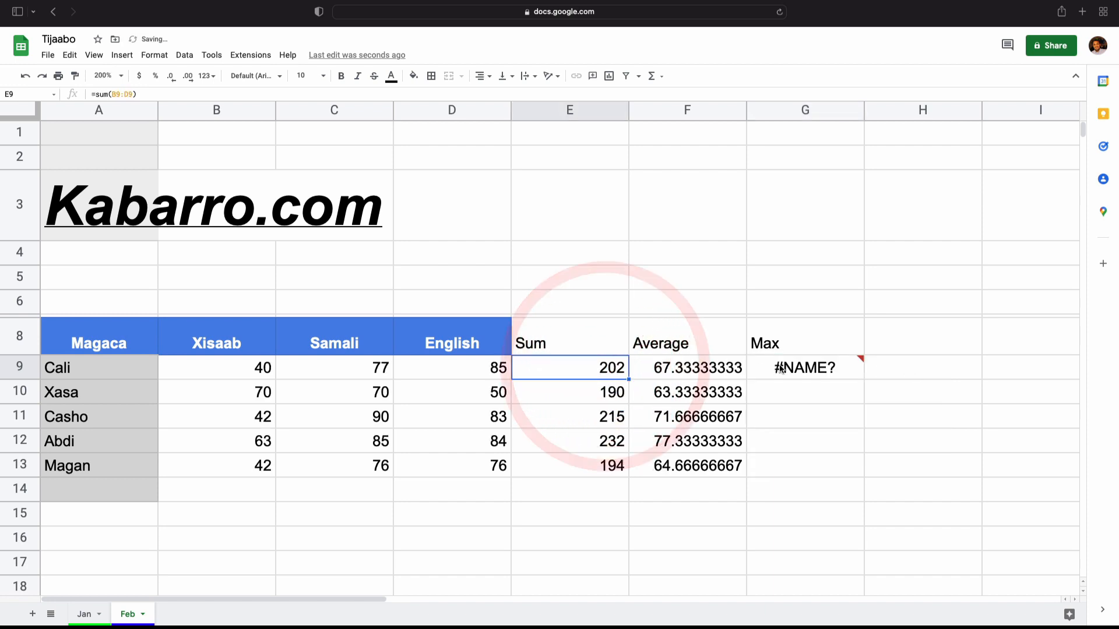
{"action": "left_click", "coordinate": [810, 368]}
{"action": "double_click", "coordinate": [806, 367]}
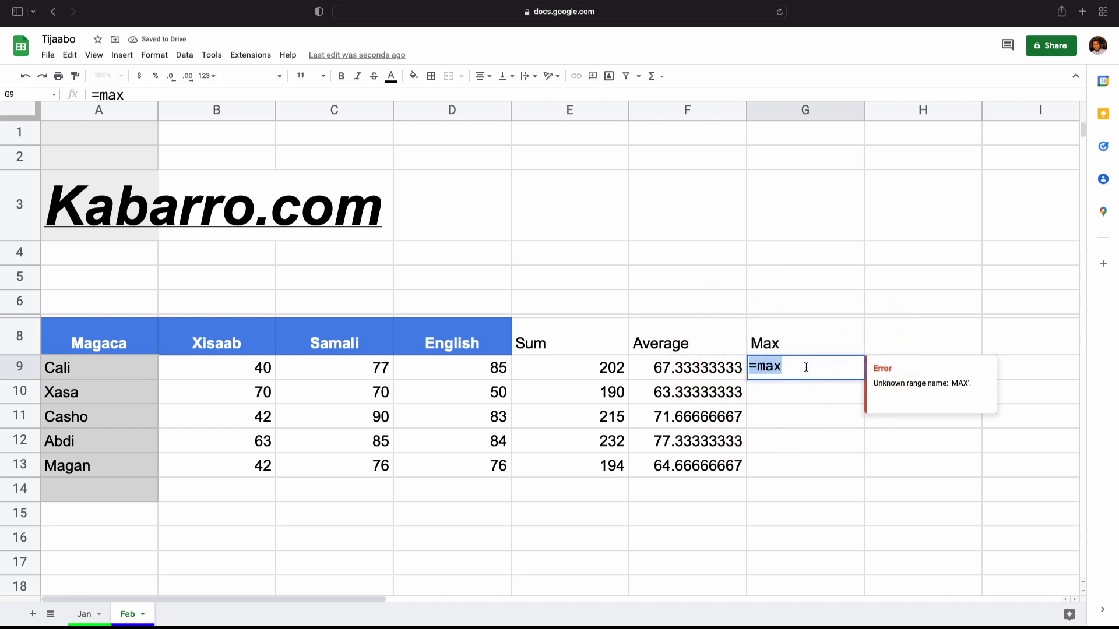
{"action": "key", "text": "Right"}
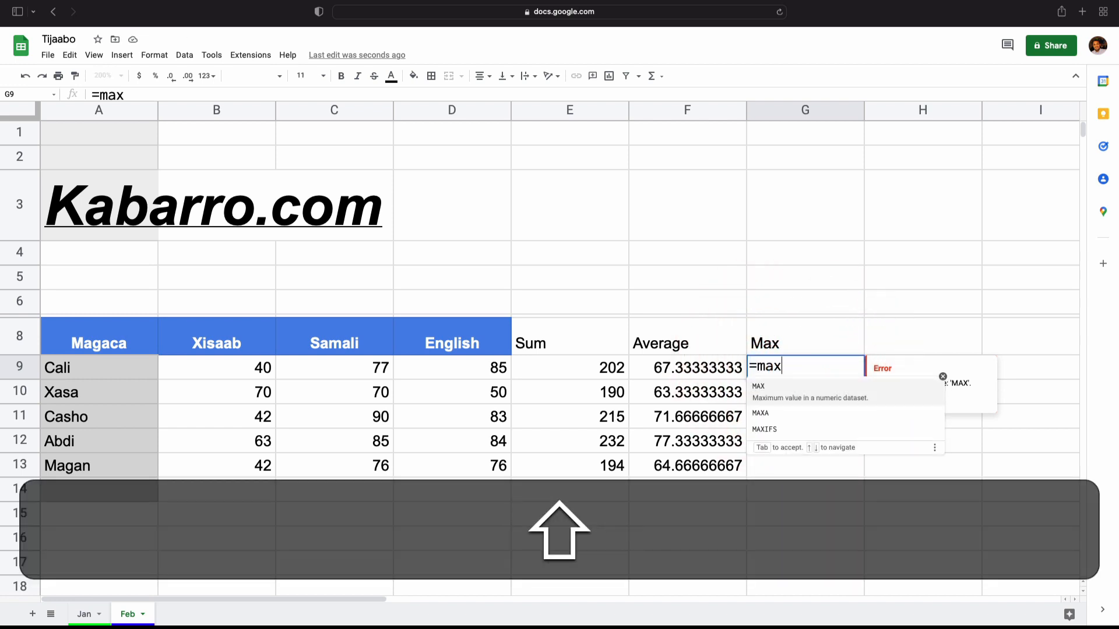
{"action": "type", "text": "("}
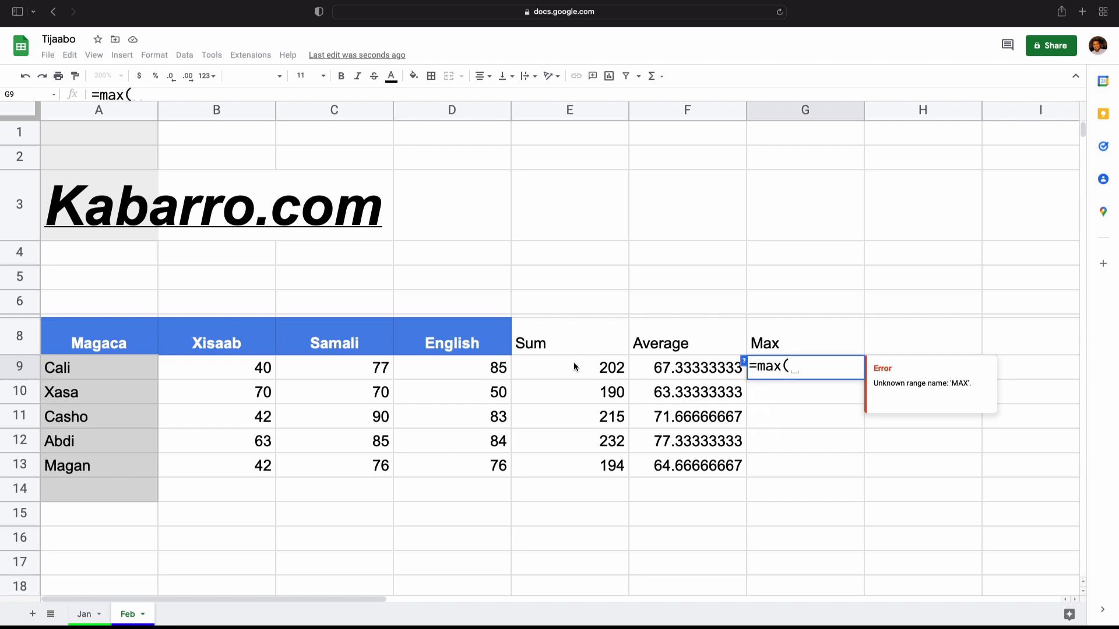
{"action": "left_click_drag", "start_coordinate": [575, 362], "coordinate": [583, 465]}
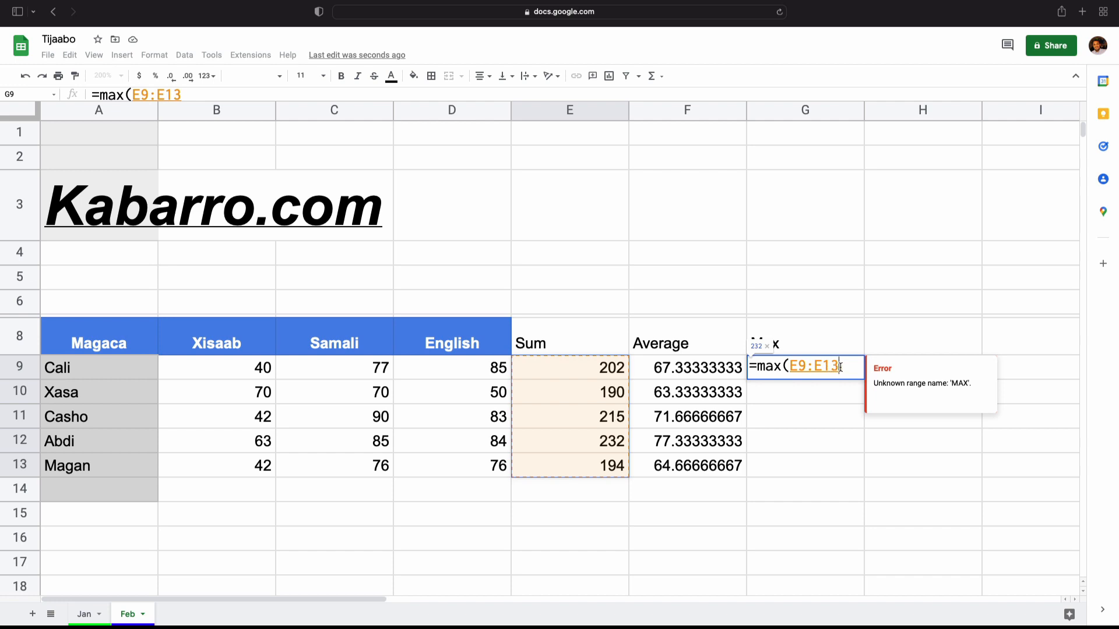
{"action": "key", "text": "Return"}
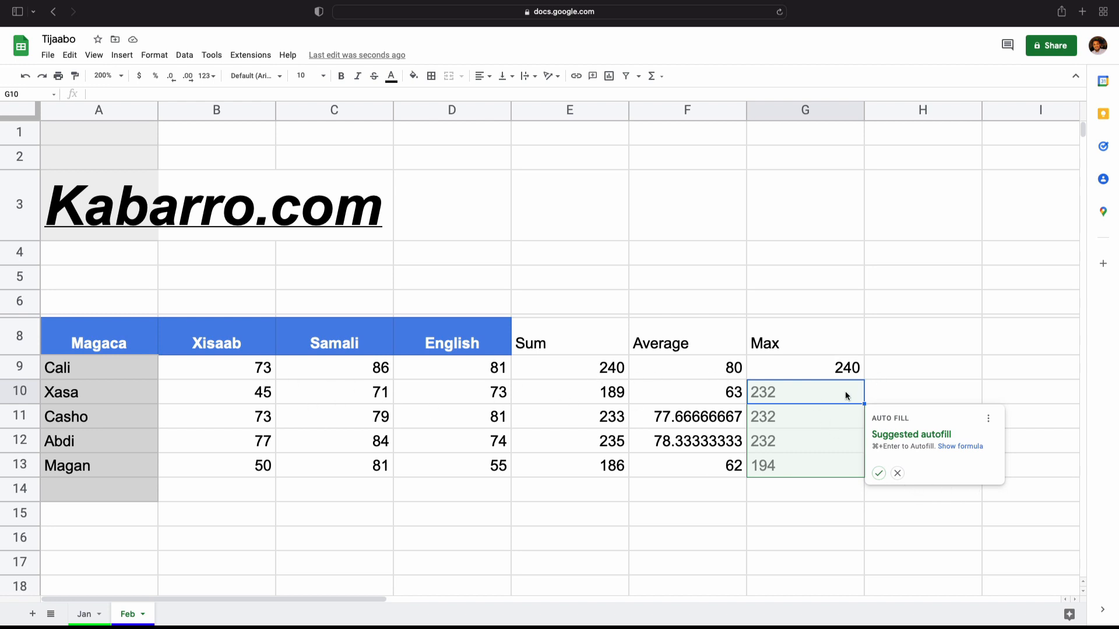
{"action": "left_click", "coordinate": [898, 476]}
{"action": "left_click_drag", "start_coordinate": [910, 492], "coordinate": [912, 514]}
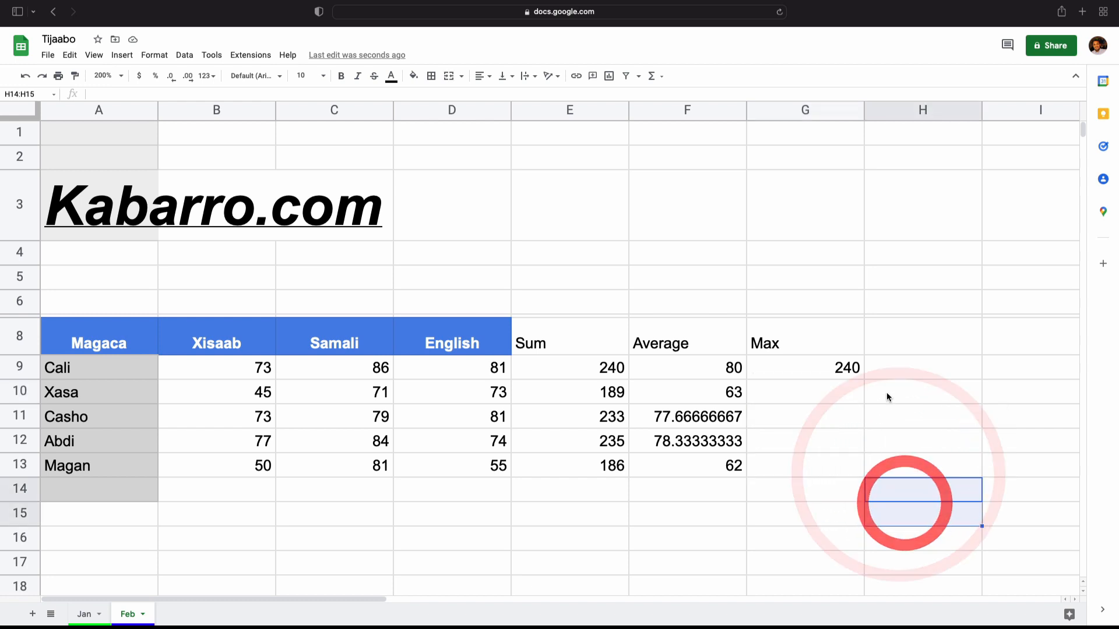
{"action": "left_click", "coordinate": [839, 374]}
{"action": "left_click_drag", "start_coordinate": [257, 374], "coordinate": [613, 376]}
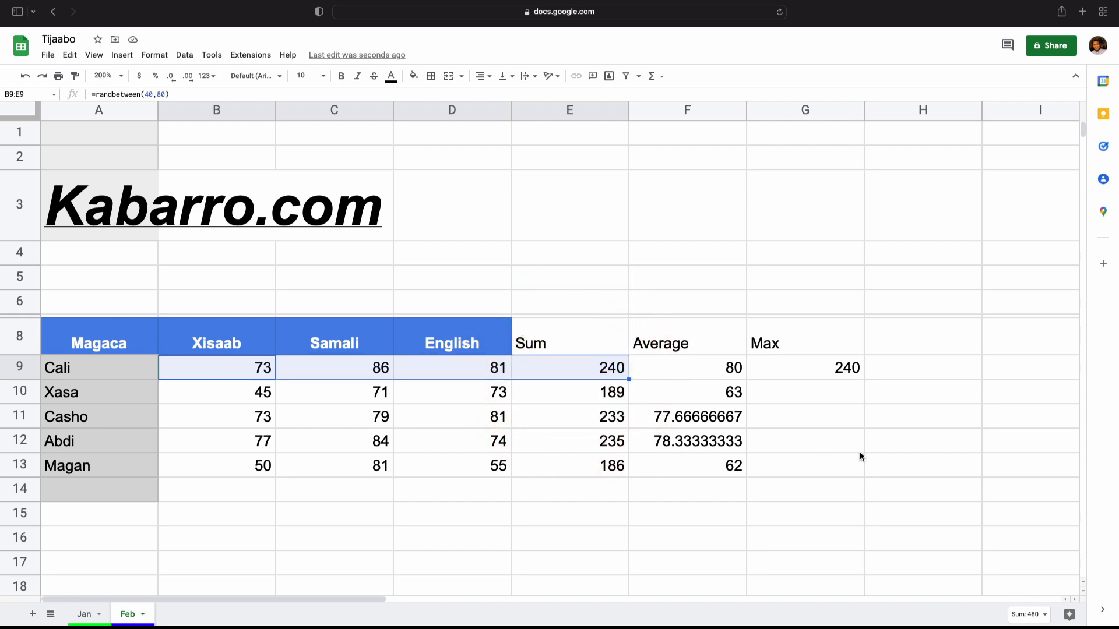
Step: Add the column header Min in cell H8, correcting its capitalization
{"action": "left_click", "coordinate": [917, 353]}
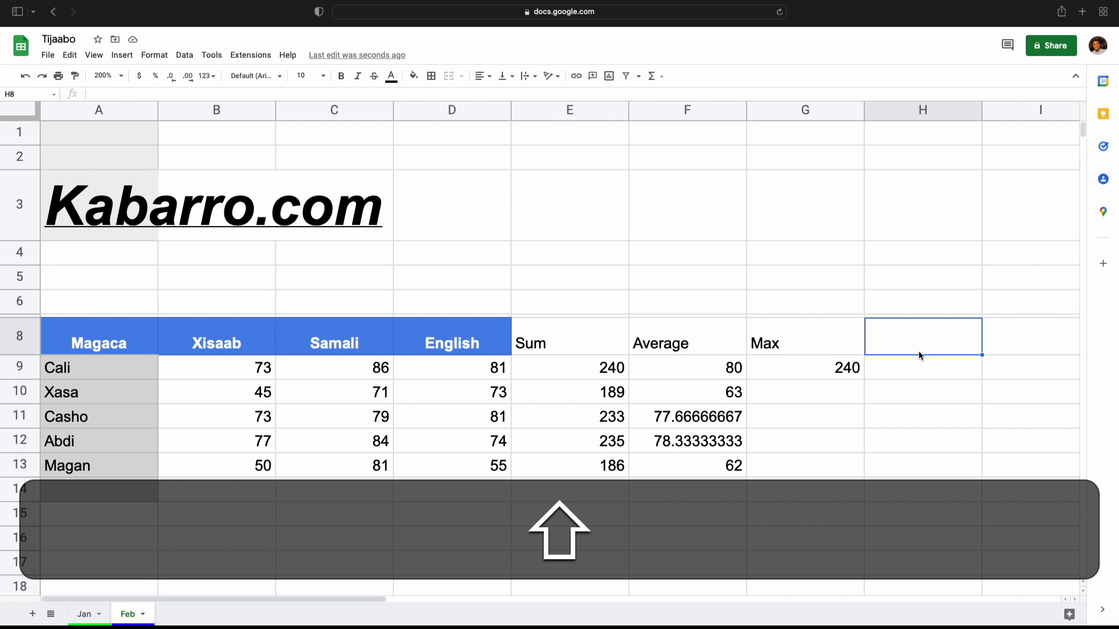
{"action": "type", "text": "MIn"}
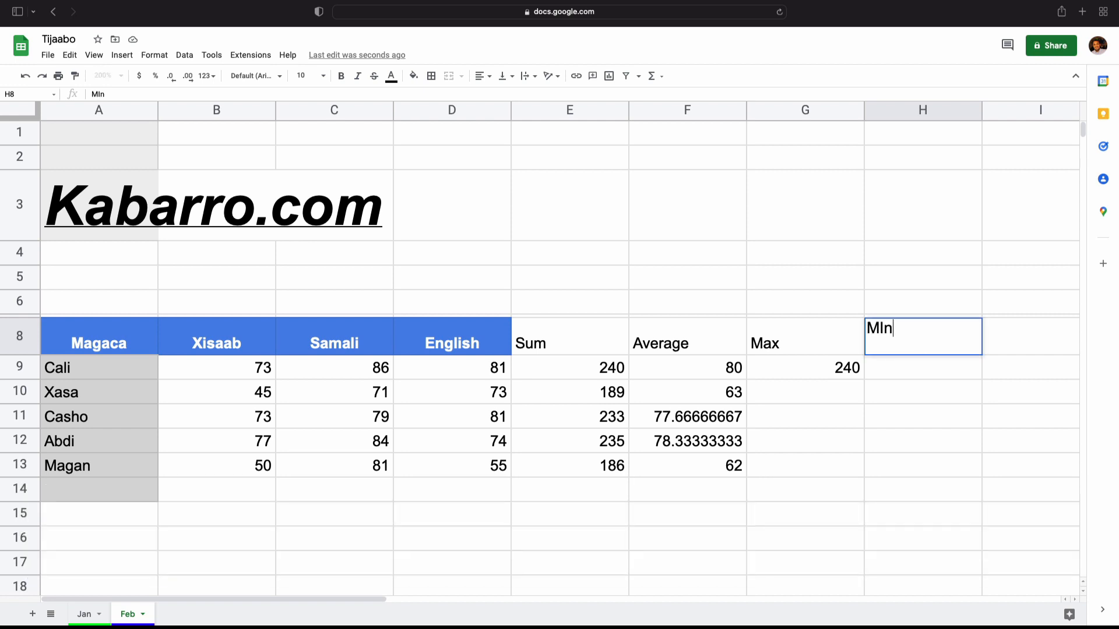
{"action": "key", "text": "BackSpace"}
{"action": "key", "text": "BackSpace"}
{"action": "type", "text": "in"}
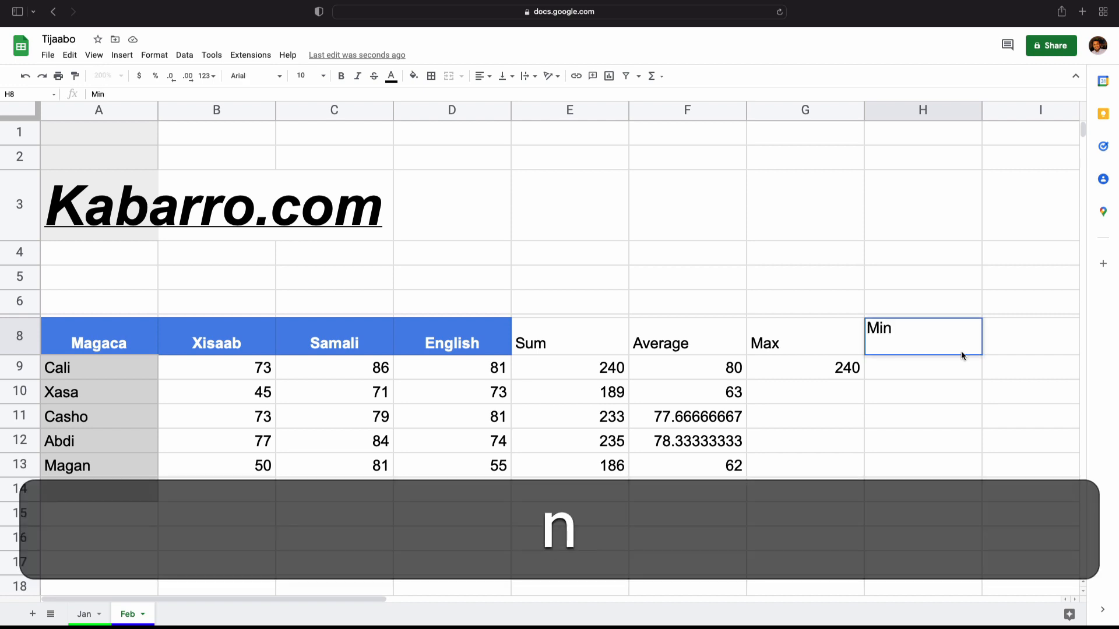
Step: Enter the formula =mi(E9:E13) in H9, selecting the Sum values as the range
{"action": "left_click", "coordinate": [940, 368]}
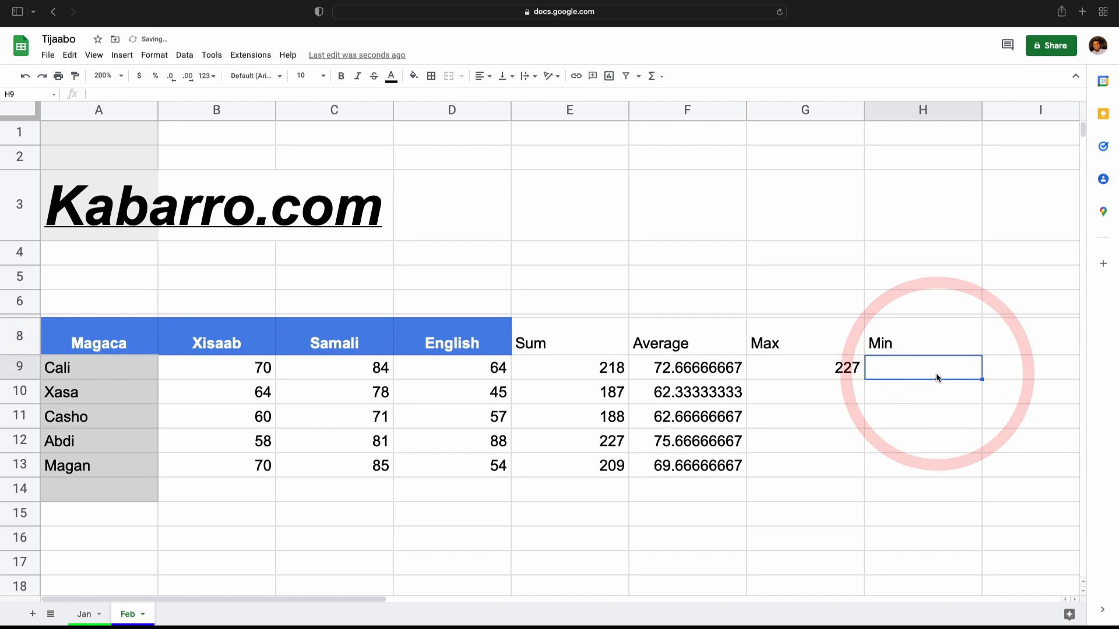
{"action": "type", "text": "=mi"}
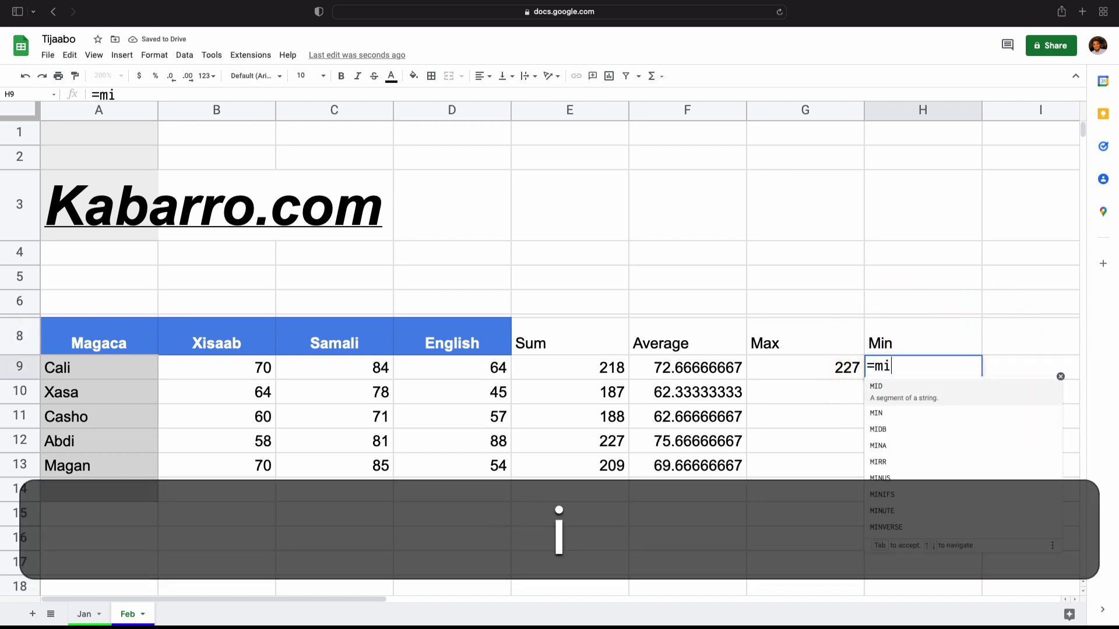
{"action": "key", "text": "Down"}
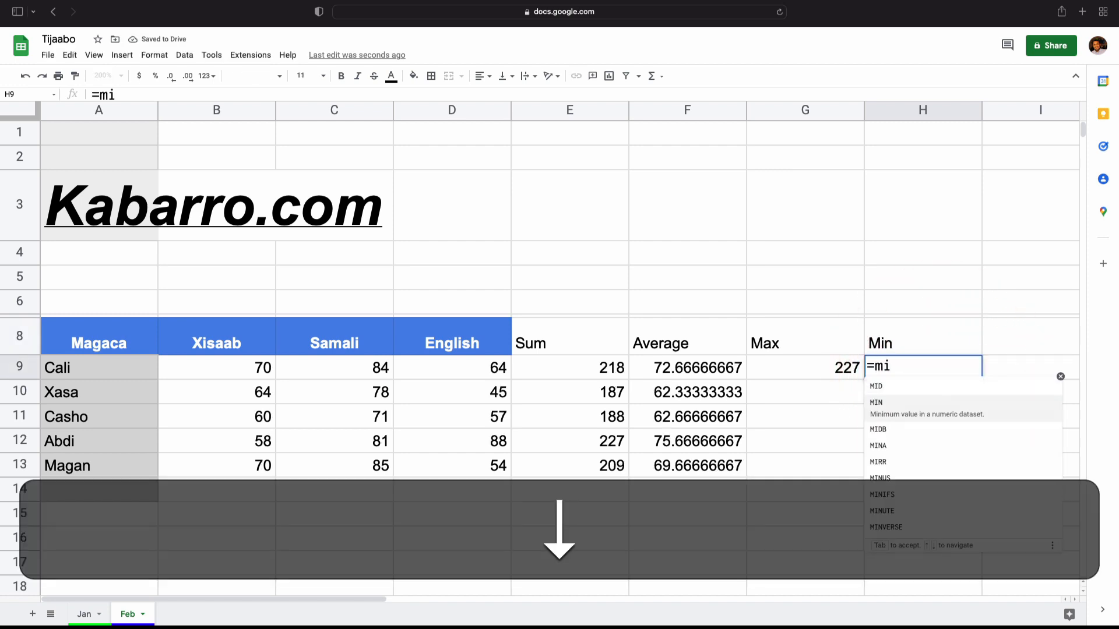
{"action": "type", "text": "("}
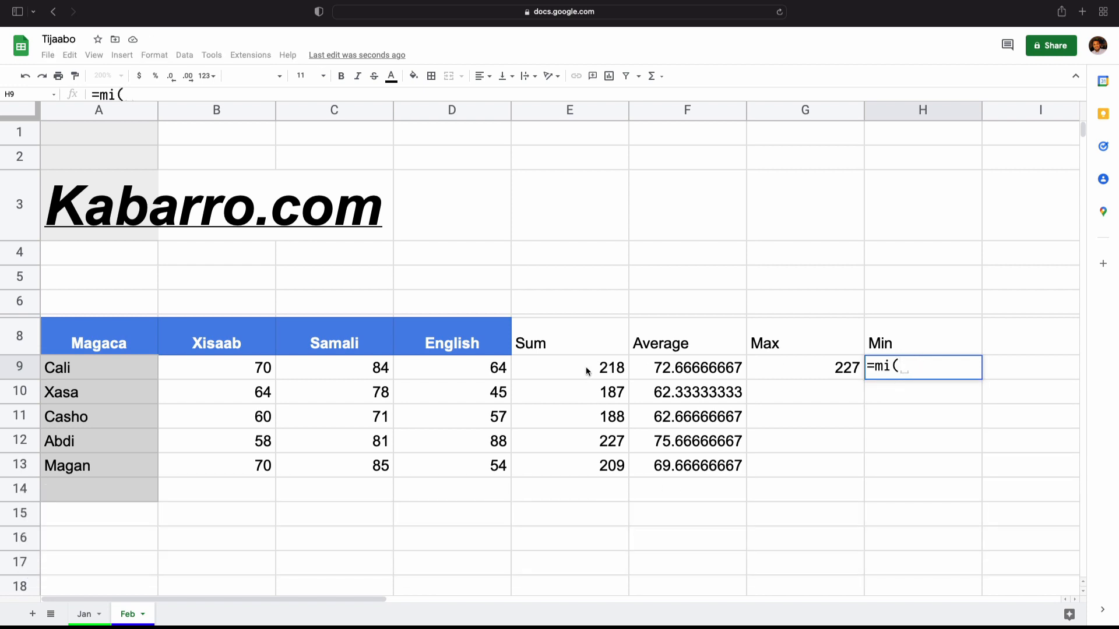
{"action": "left_click_drag", "start_coordinate": [586, 372], "coordinate": [602, 466]}
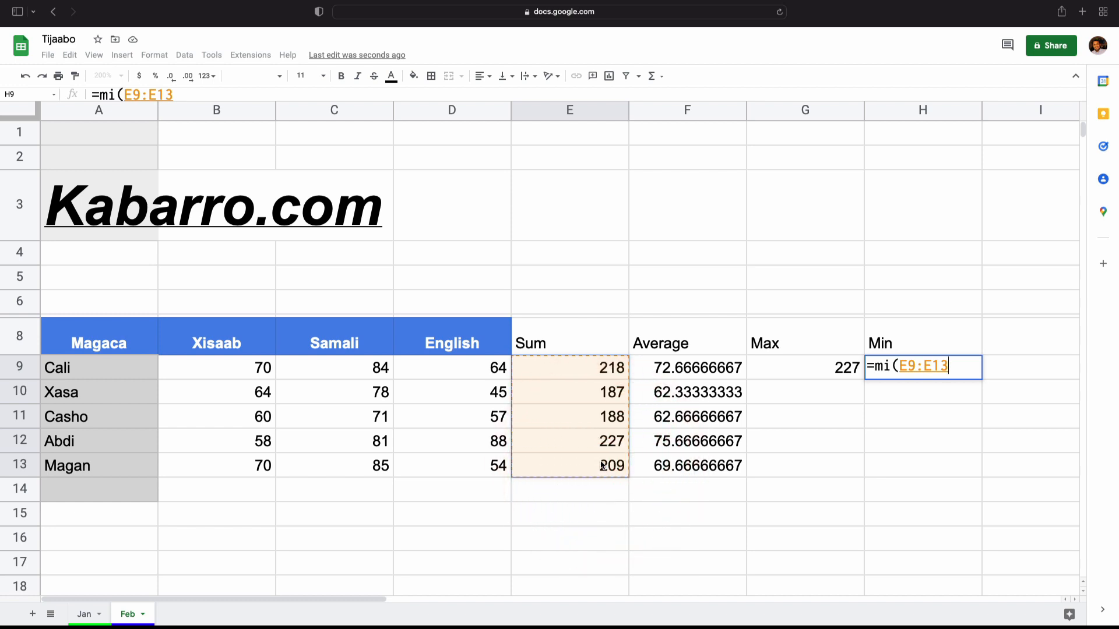
{"action": "key", "text": "shift"}
{"action": "key", "text": "Return"}
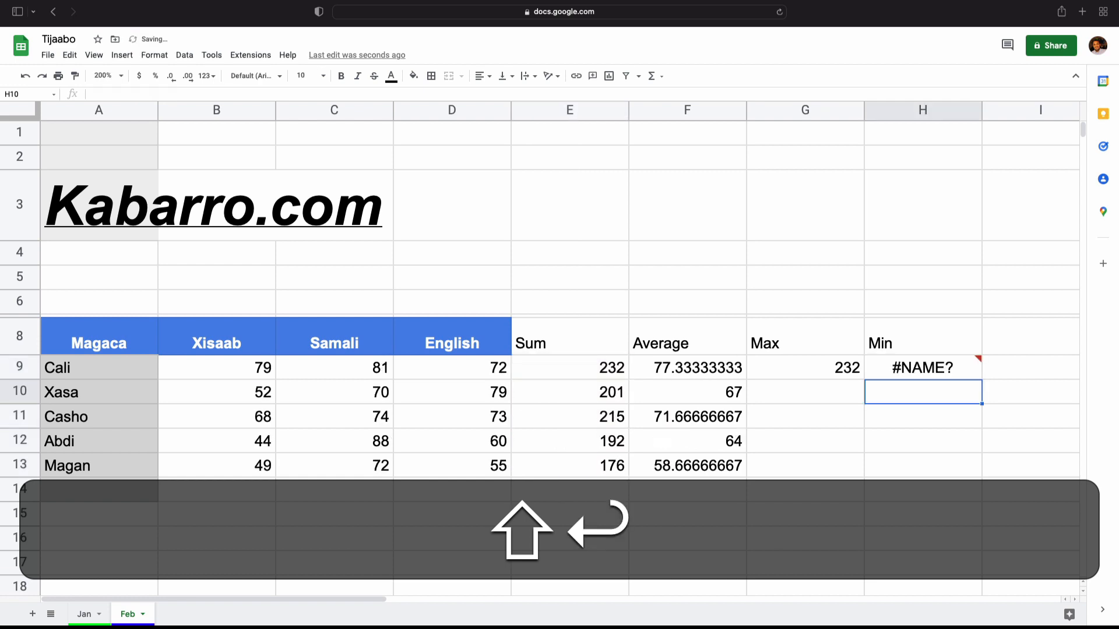
Step: Correct the H9 formula to =MIN(E9:E13) and leave the suggested autofill for H10:H13 unapplied
{"action": "left_click", "coordinate": [926, 368]}
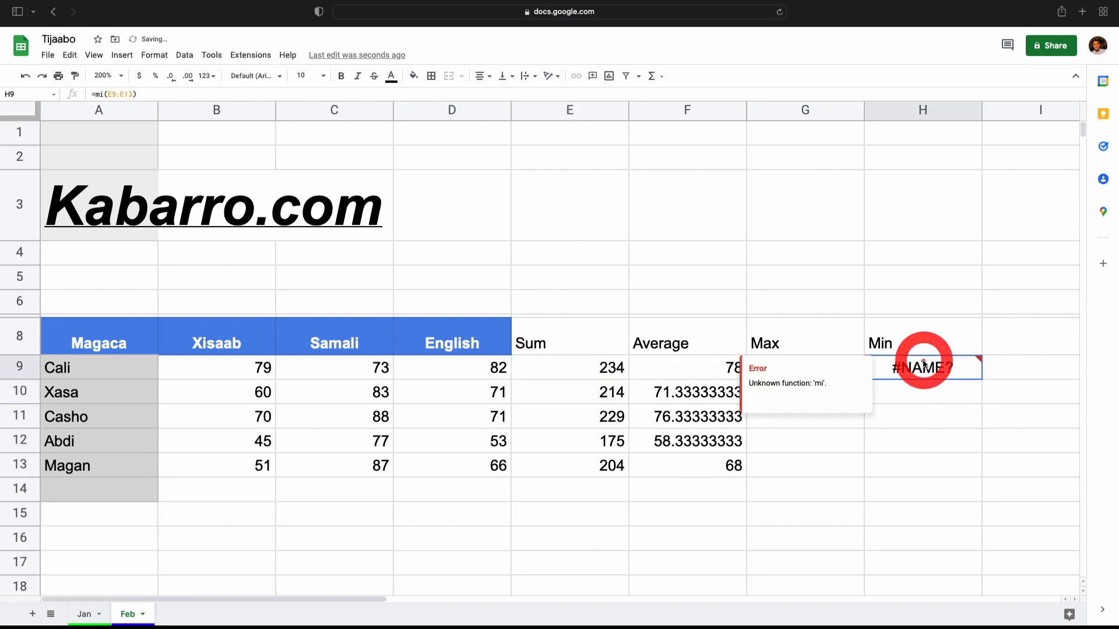
{"action": "double_click", "coordinate": [926, 367]}
{"action": "left_click", "coordinate": [959, 363]}
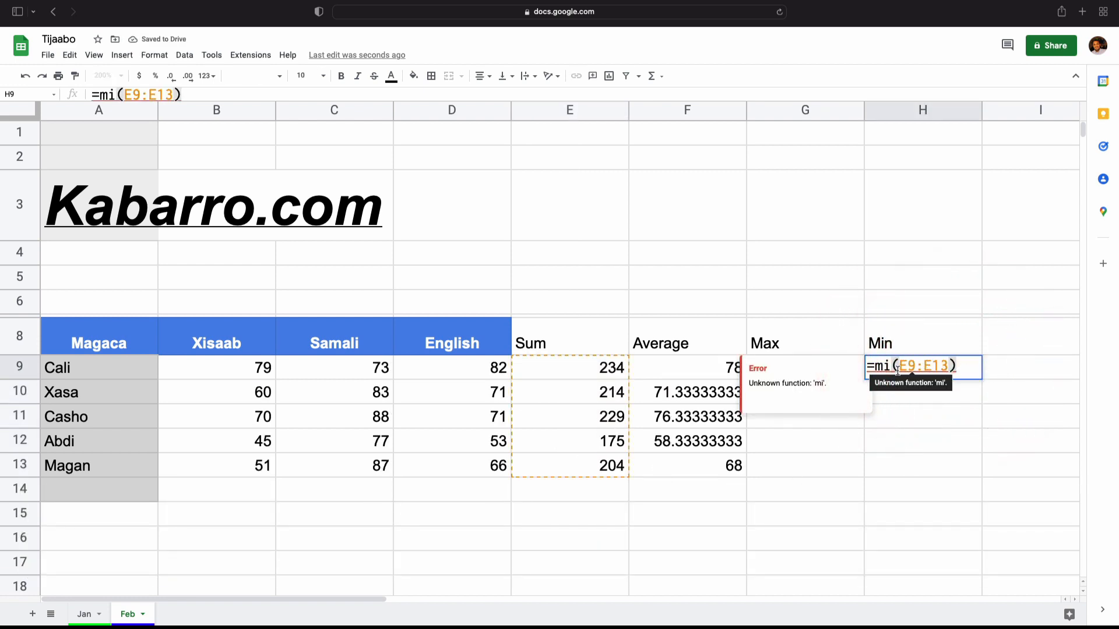
{"action": "left_click", "coordinate": [890, 366]}
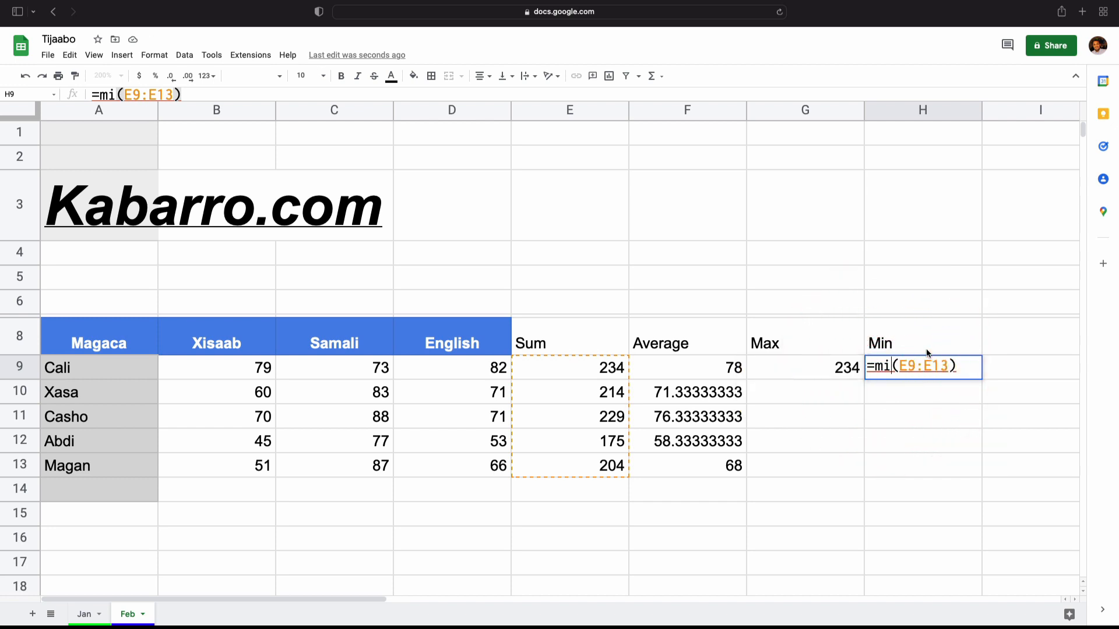
{"action": "type", "text": "n"}
{"action": "key", "text": "Return"}
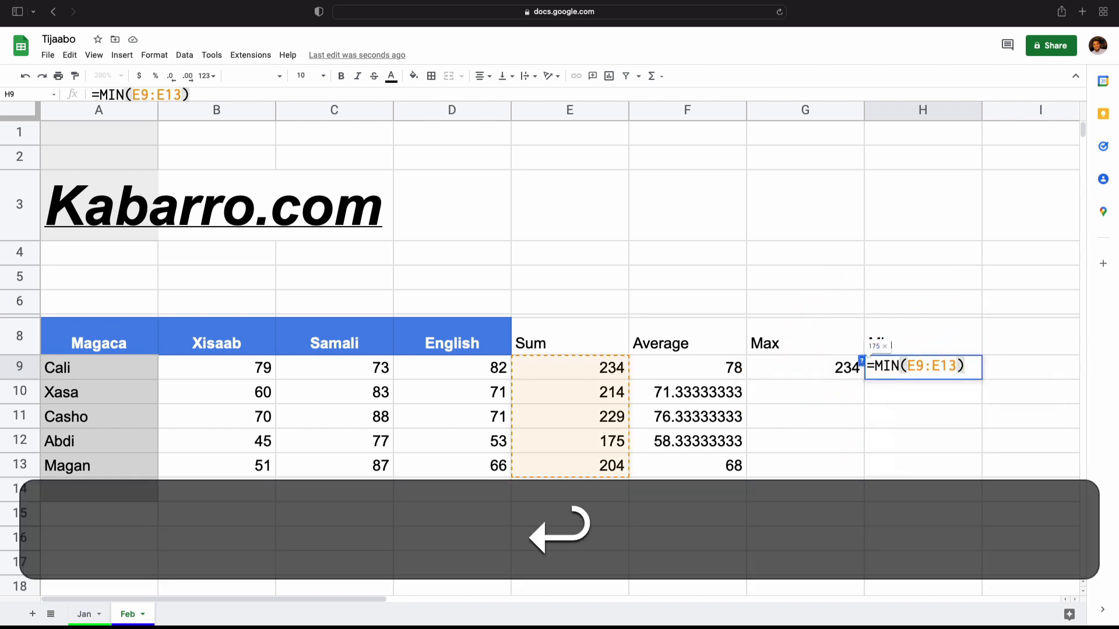
{"action": "key", "text": "Return"}
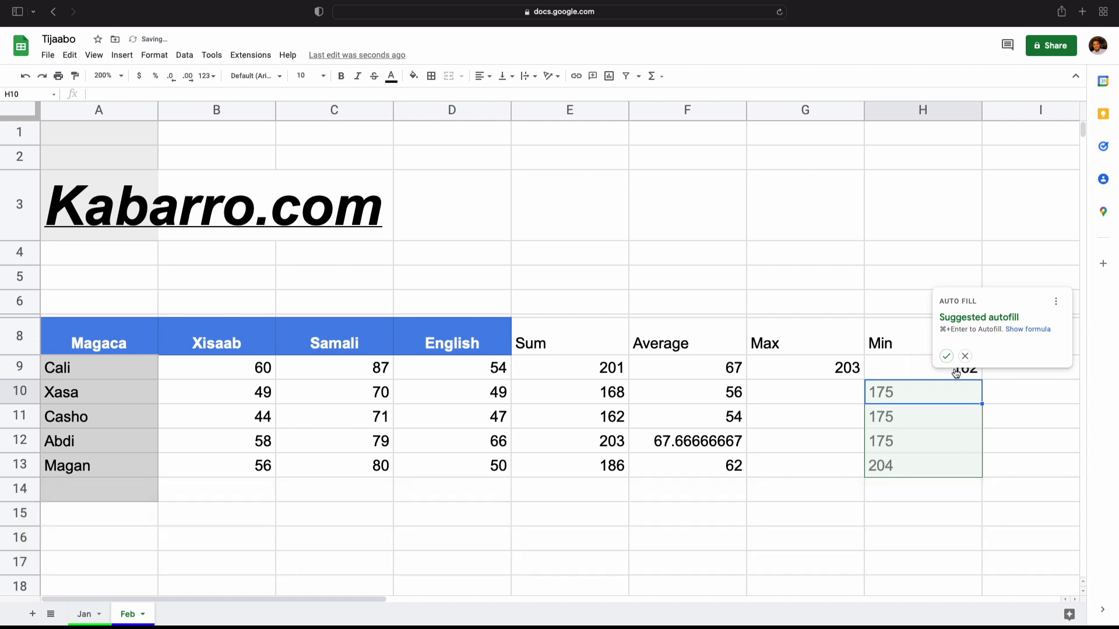
{"action": "left_click", "coordinate": [1042, 443]}
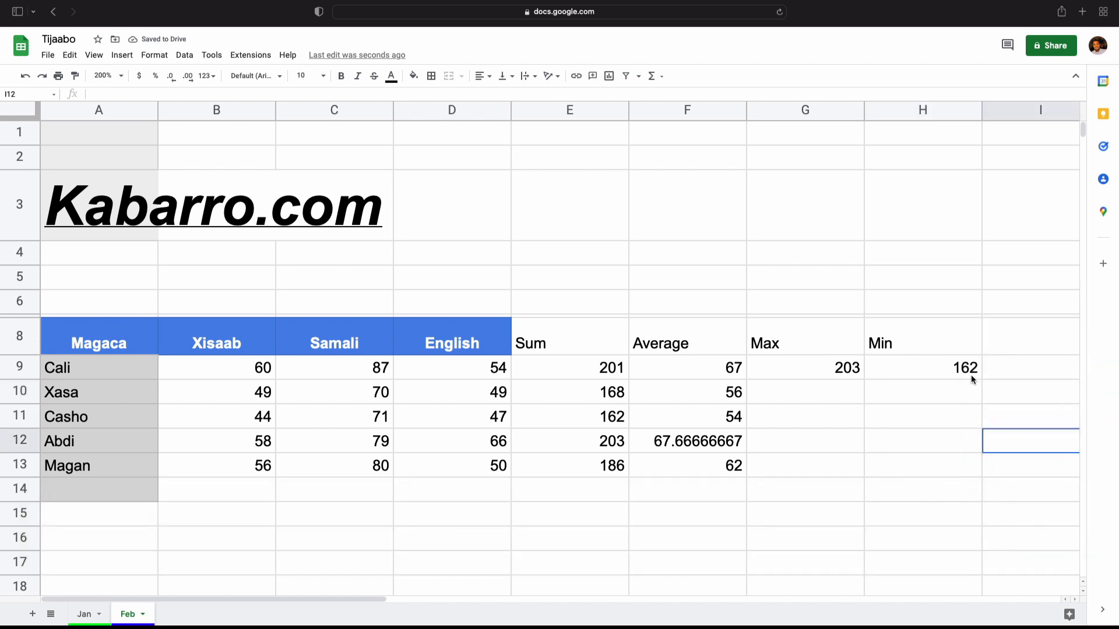
Step: Review the maximum and minimum formulas in G9 and H9
{"action": "left_click", "coordinate": [858, 369]}
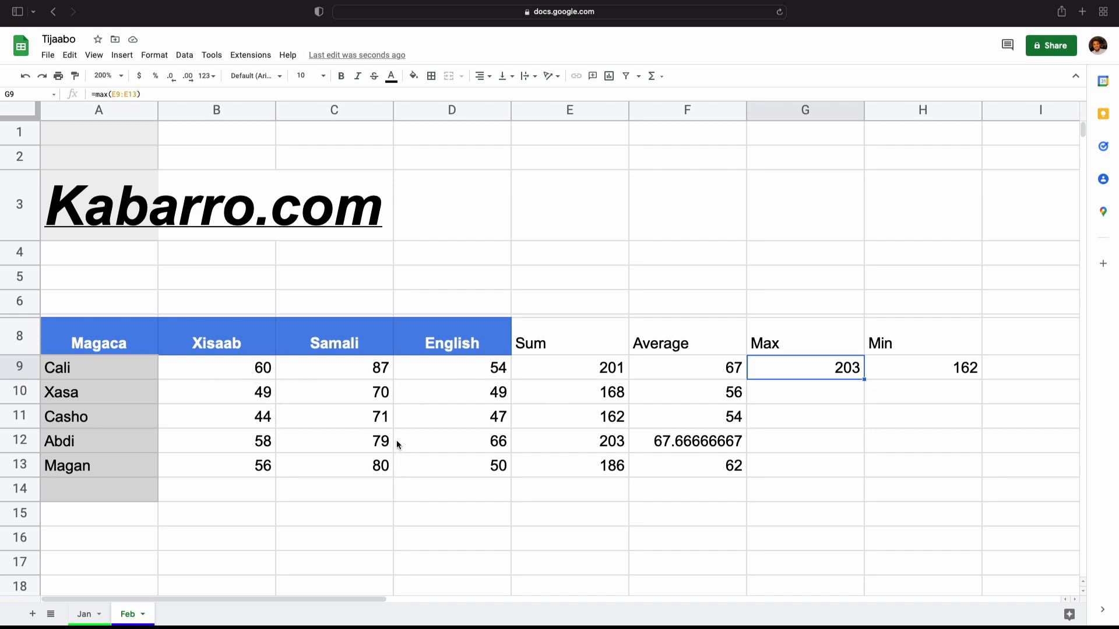
{"action": "left_click", "coordinate": [965, 369]}
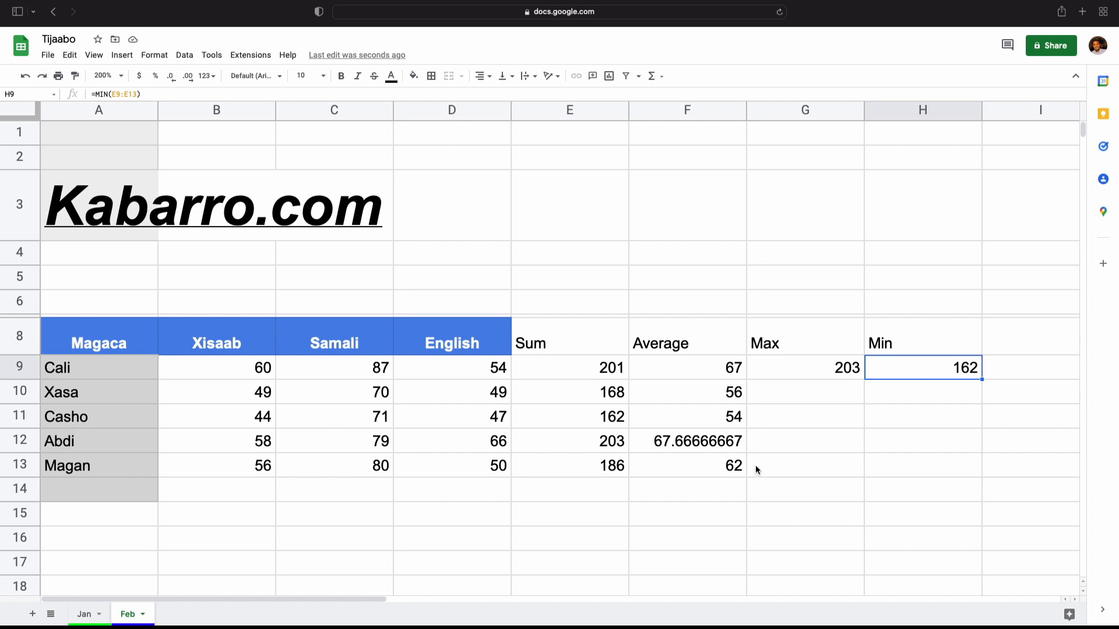
Step: Correct the spelling of the student name in A10 by adding a final n
{"action": "left_click", "coordinate": [81, 396]}
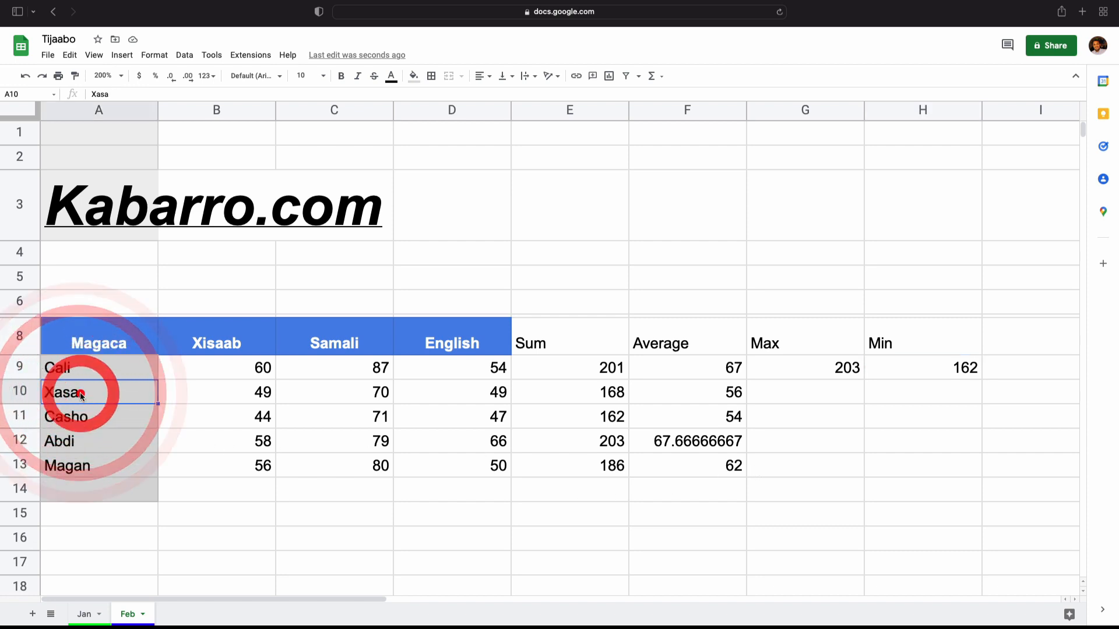
{"action": "double_click", "coordinate": [79, 393]}
{"action": "type", "text": "n"}
{"action": "key", "text": "Return"}
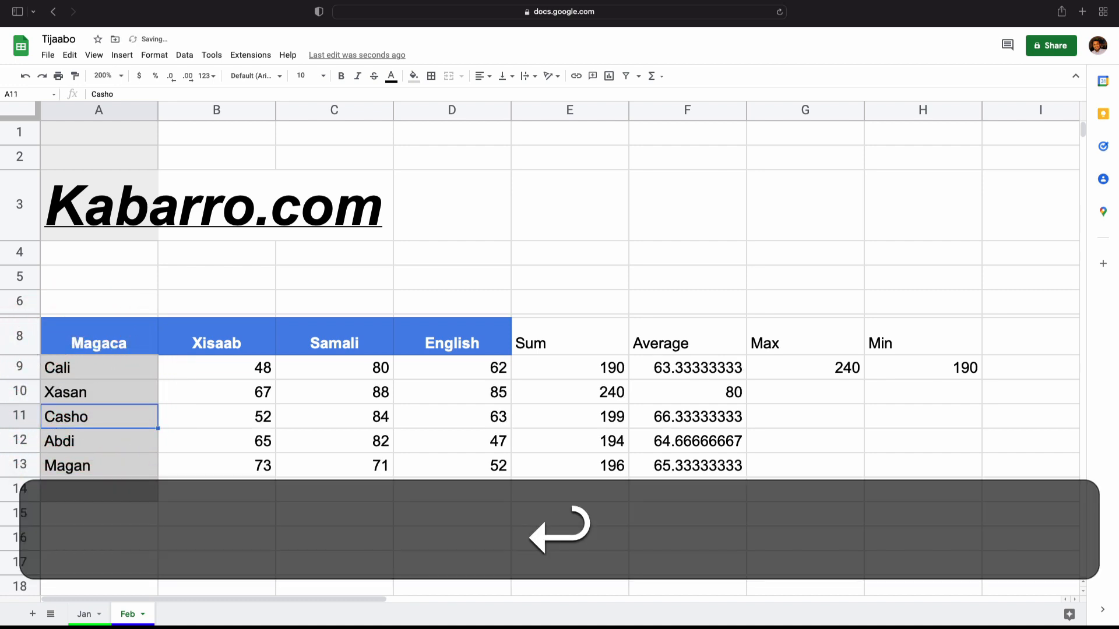
Step: Review the Sum formula in E9 and leave it without changing it
{"action": "left_click", "coordinate": [962, 436]}
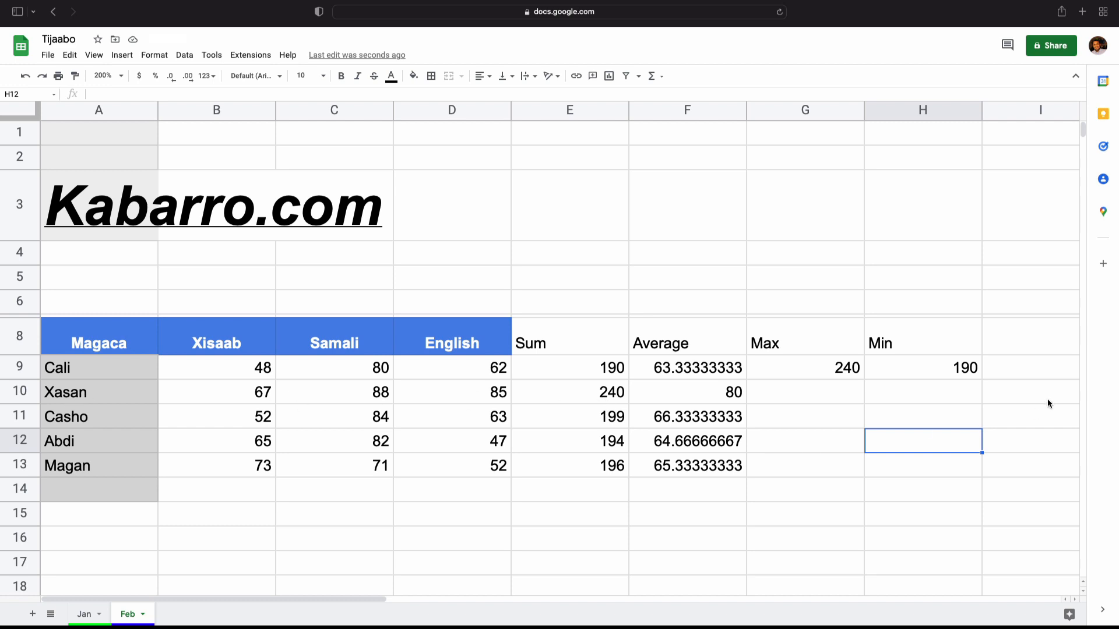
{"action": "key", "text": "Left"}
{"action": "left_click", "coordinate": [858, 491]}
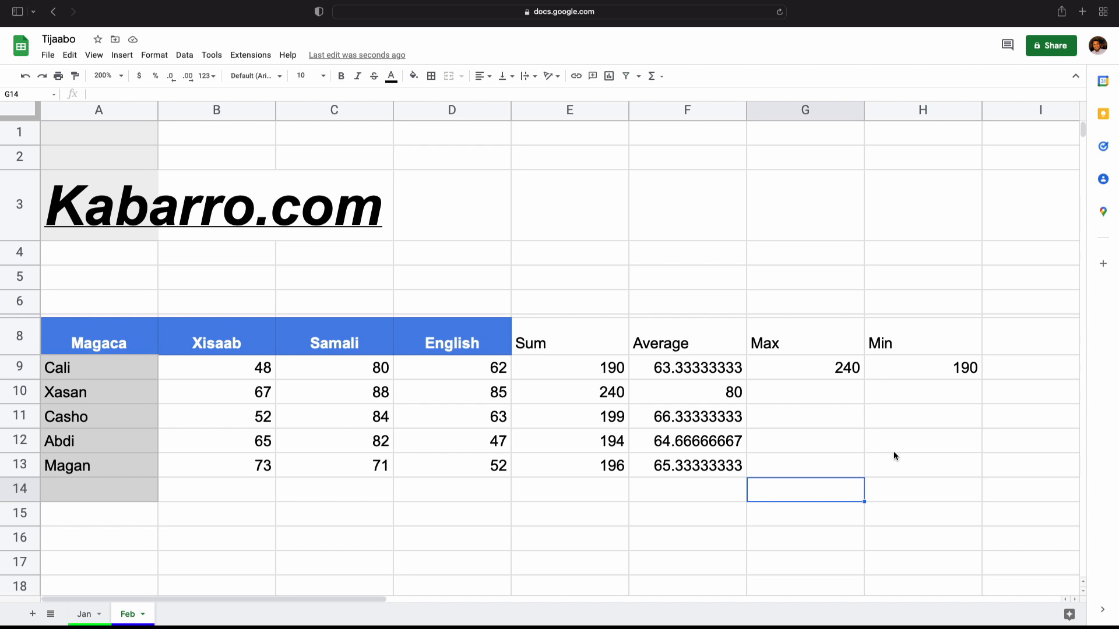
{"action": "left_click", "coordinate": [587, 346]}
{"action": "left_click", "coordinate": [610, 367]}
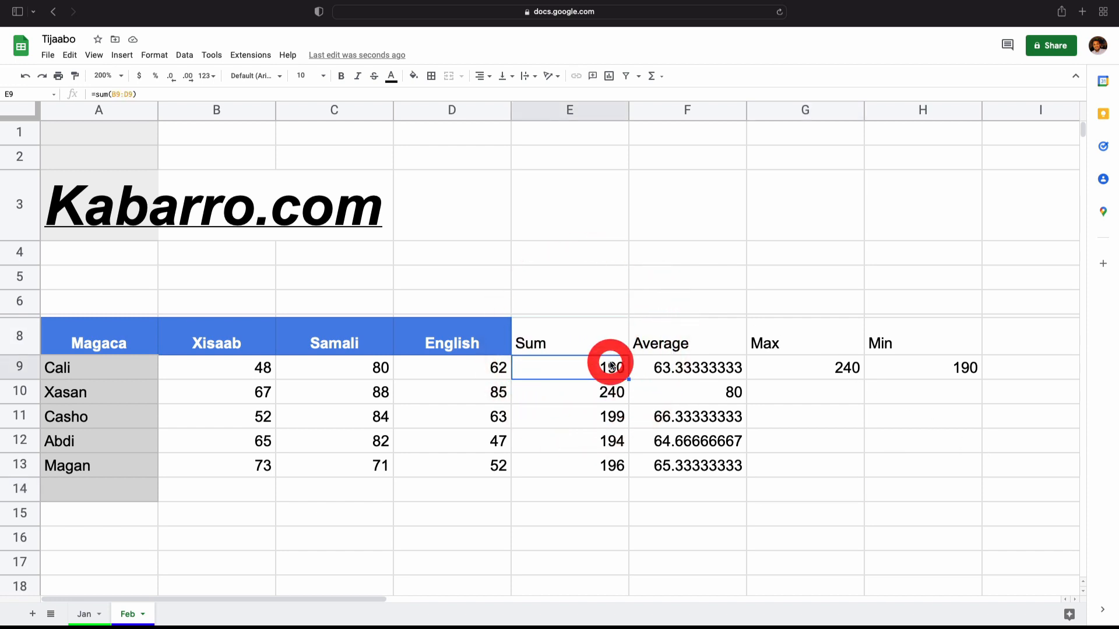
{"action": "double_click", "coordinate": [608, 367]}
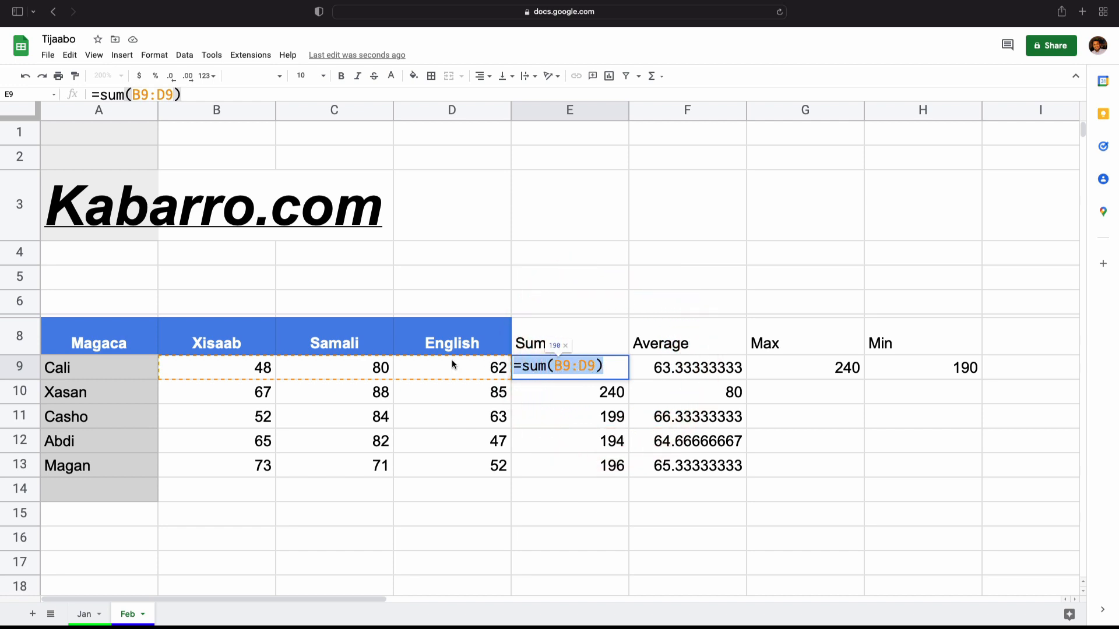
{"action": "left_click", "coordinate": [896, 450]}
Step: Apply all borders to the score table range A8:I14
{"action": "left_click_drag", "start_coordinate": [932, 466], "coordinate": [358, 455]}
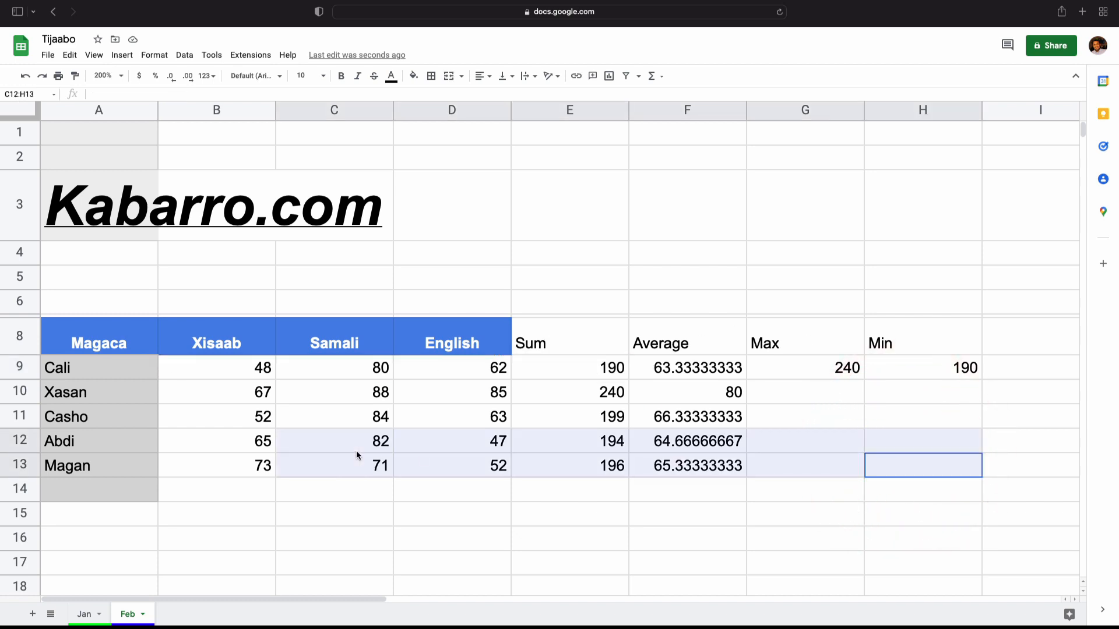
{"action": "left_click_drag", "start_coordinate": [991, 489], "coordinate": [76, 343]}
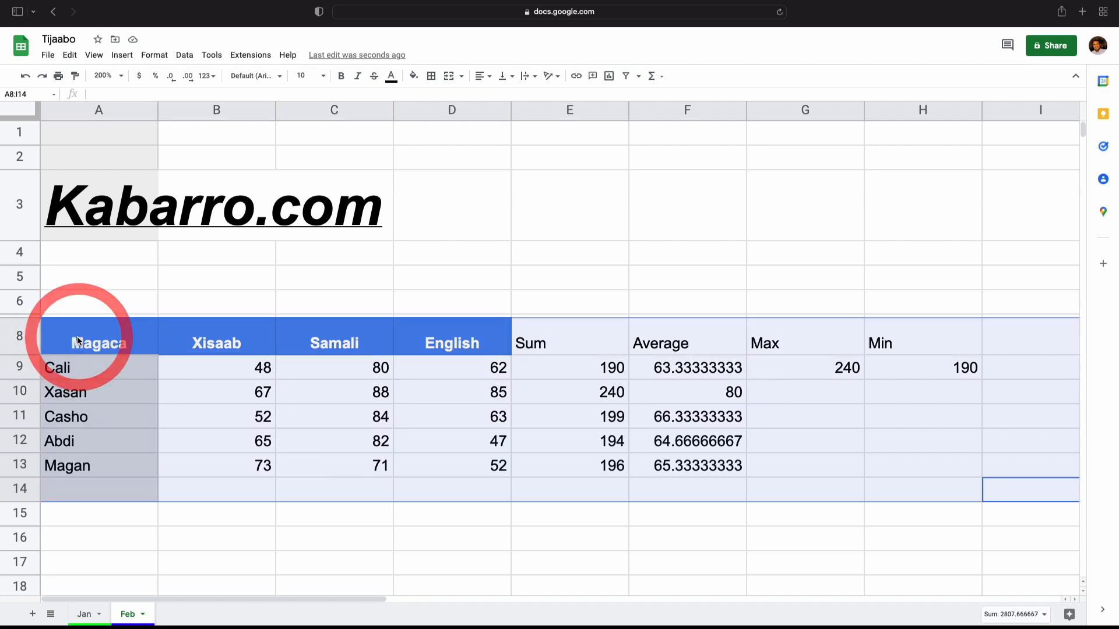
{"action": "left_click", "coordinate": [431, 77]}
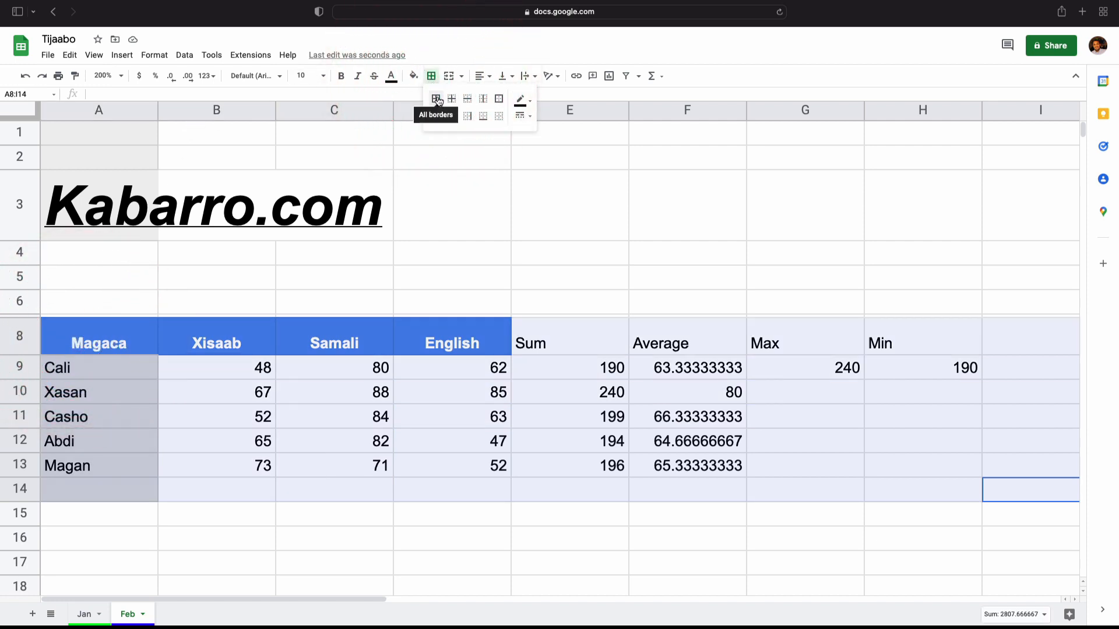
{"action": "left_click", "coordinate": [437, 99]}
{"action": "left_click", "coordinate": [430, 541]}
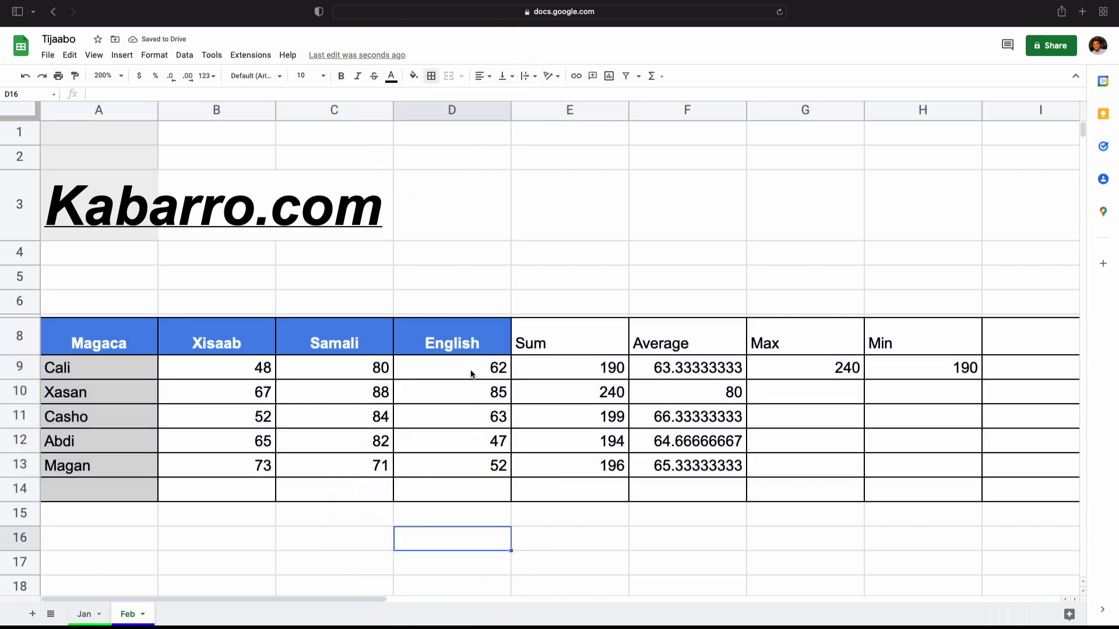
Step: Insert the SUM function in D14 to total the English scores in D9:D13
{"action": "left_click", "coordinate": [469, 487]}
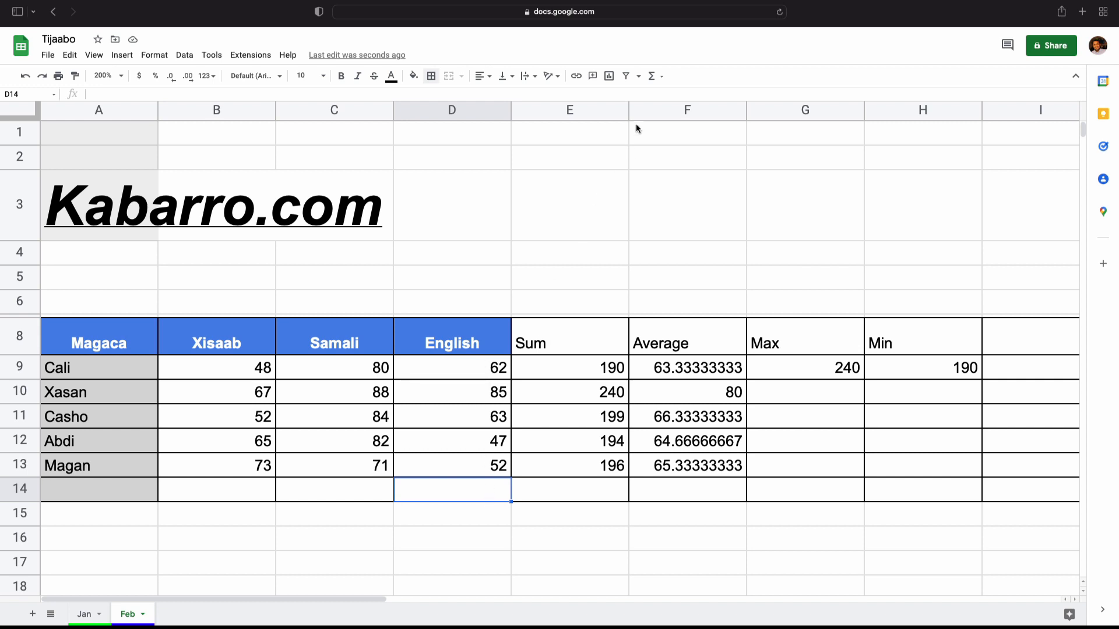
{"action": "left_click", "coordinate": [663, 81]}
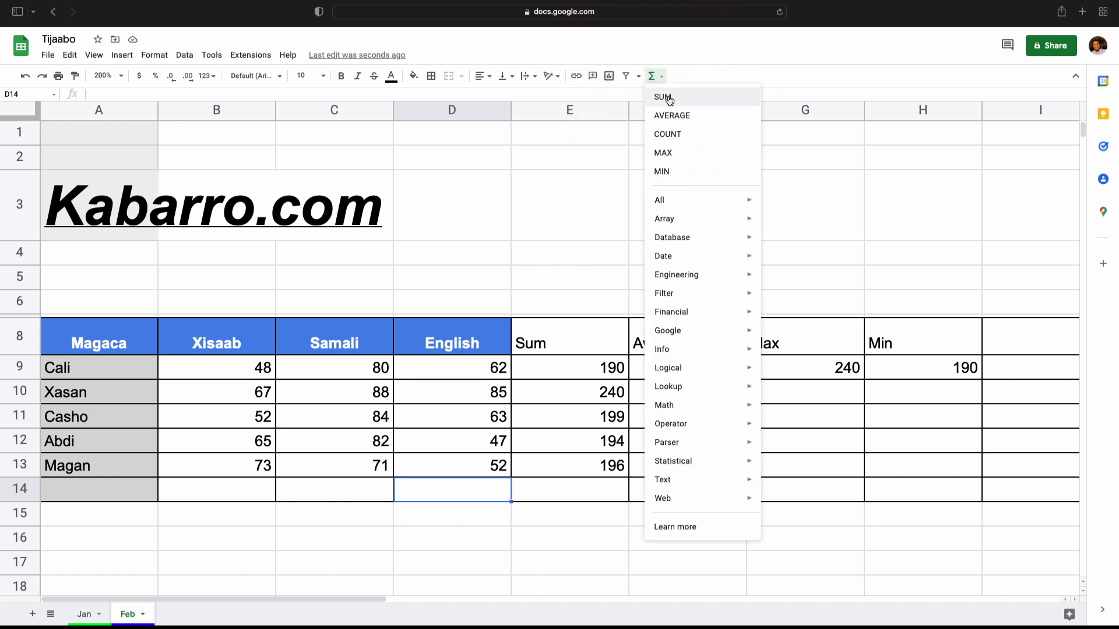
{"action": "left_click", "coordinate": [664, 98]}
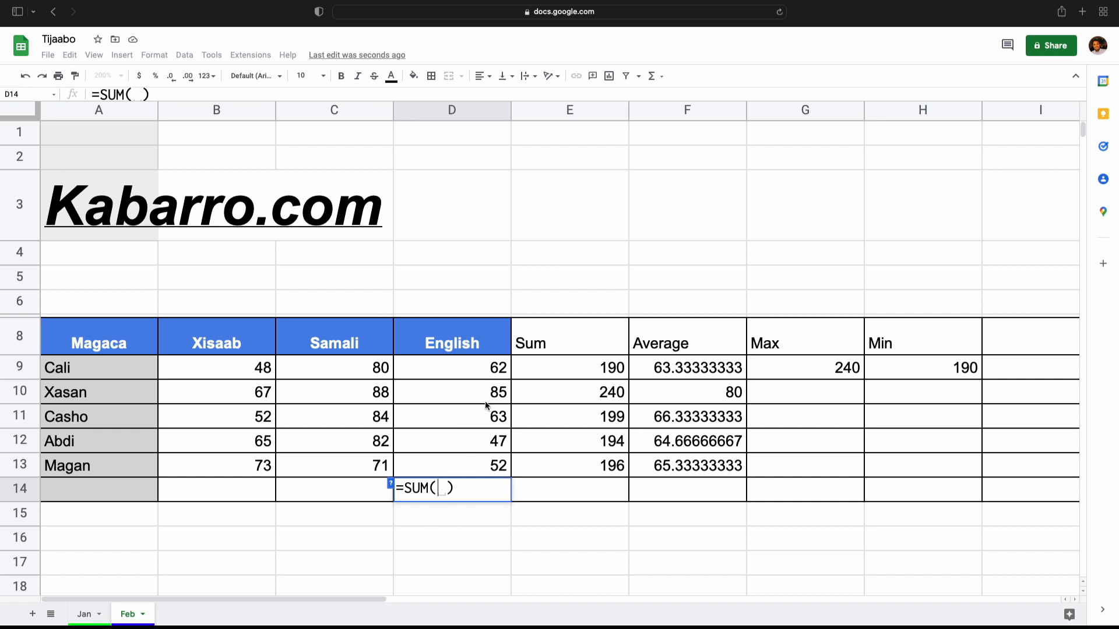
{"action": "left_click_drag", "start_coordinate": [492, 368], "coordinate": [500, 461]}
{"action": "key", "text": "Return"}
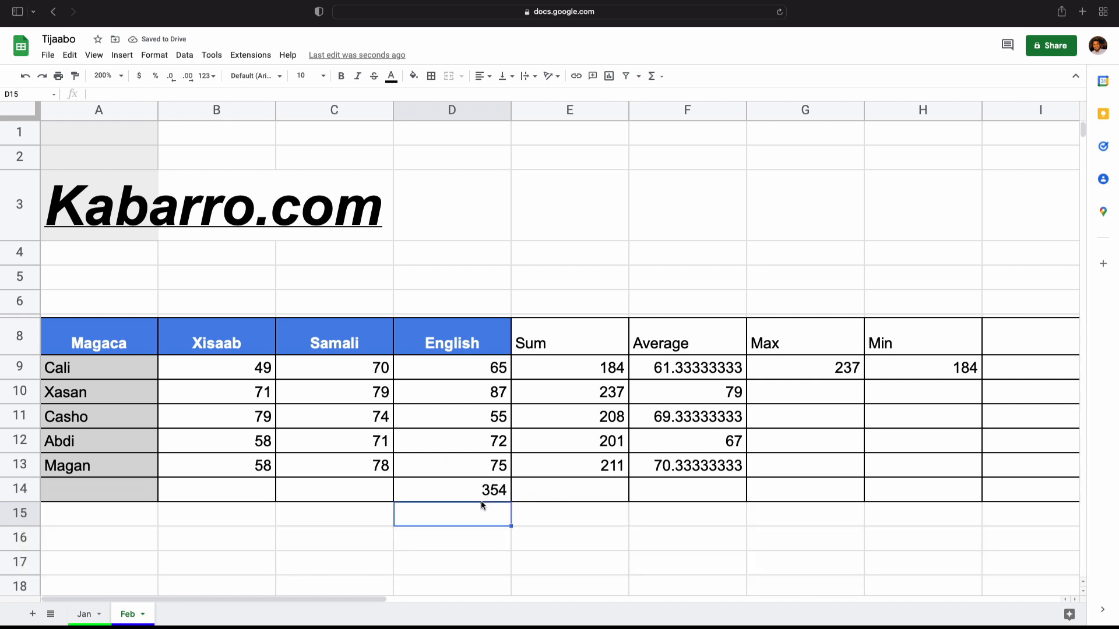
Step: Fill the D14 total formula across to C14 and B14 for the Samali and Xisaab columns
{"action": "left_click", "coordinate": [494, 490]}
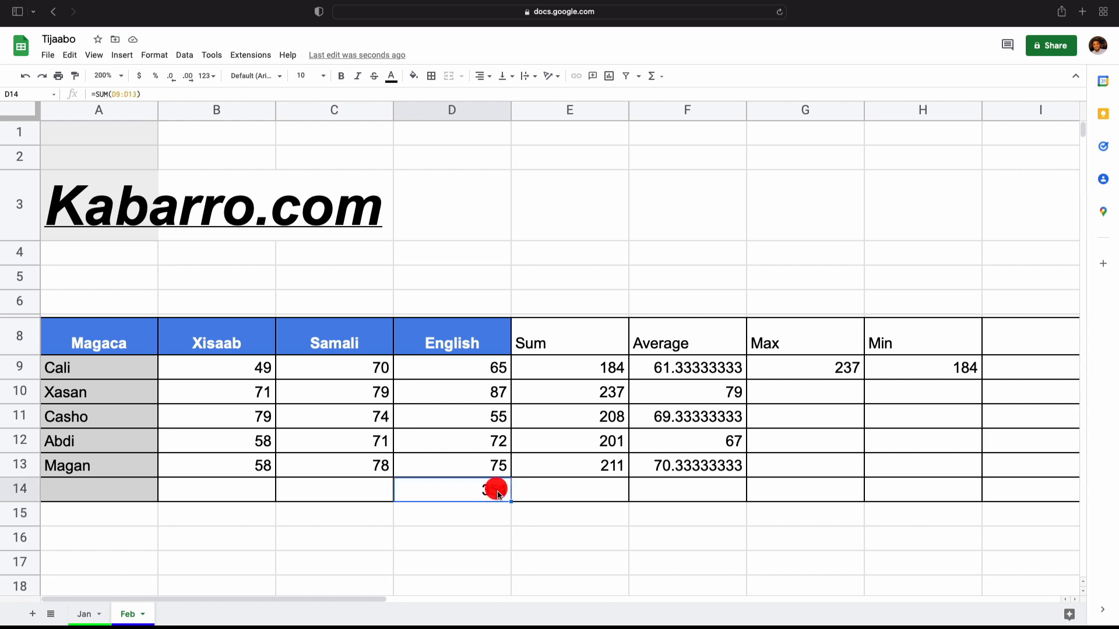
{"action": "left_click_drag", "start_coordinate": [426, 501], "coordinate": [186, 489]}
{"action": "left_click", "coordinate": [475, 522]}
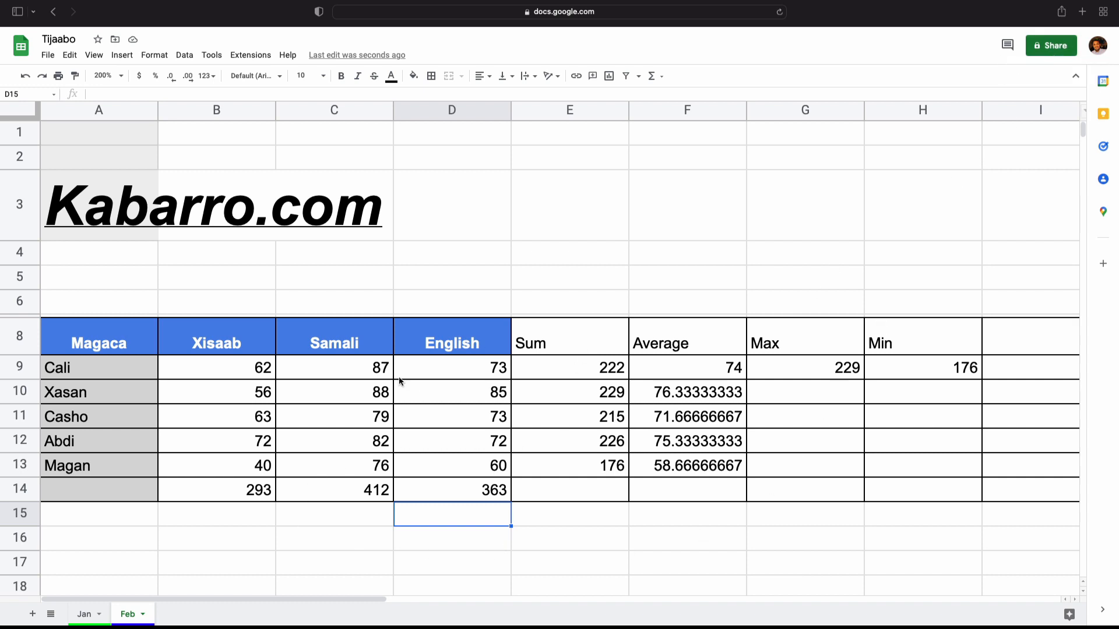
Step: View the spreadsheet's sharing and link options and close them without sharing
{"action": "left_click", "coordinate": [1062, 49]}
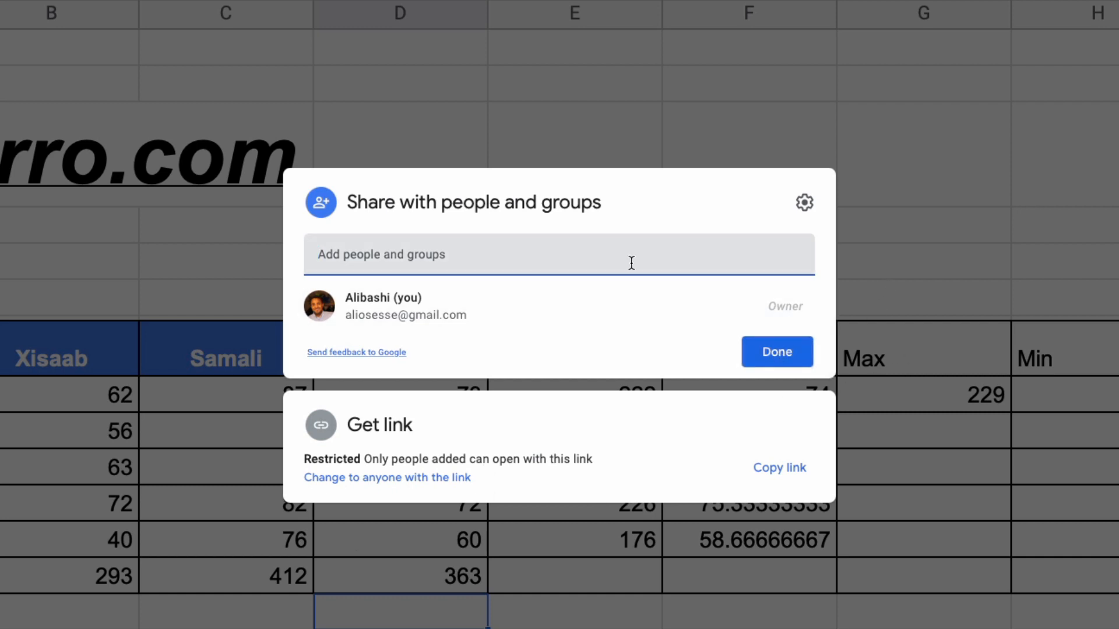
{"action": "left_click", "coordinate": [934, 271]}
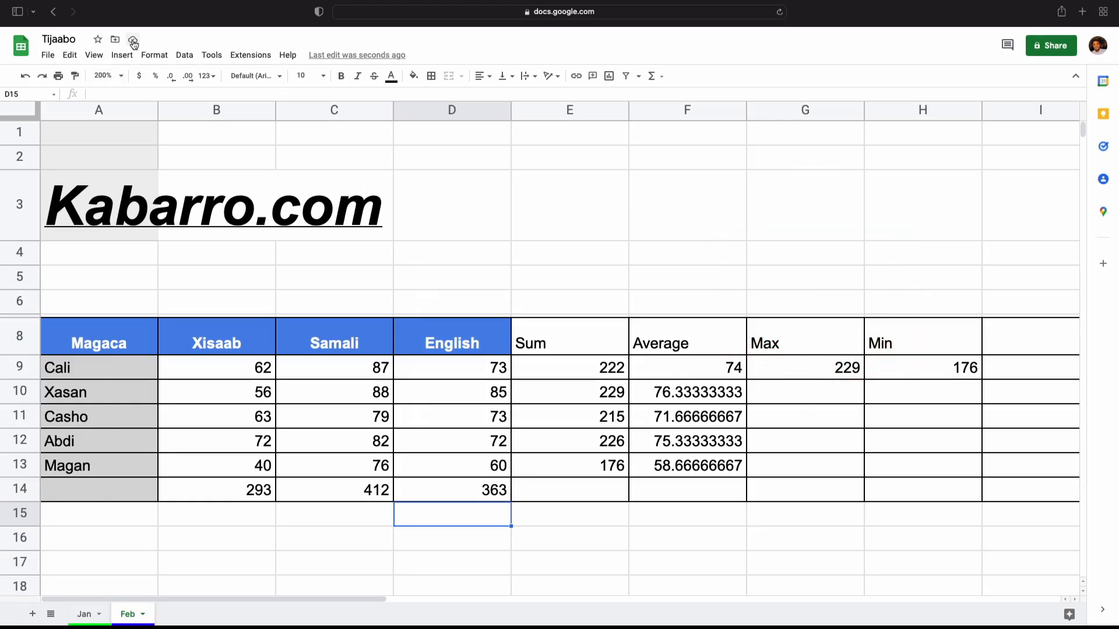
Step: Open the spreadsheet's Test 01 folder in Google Drive and reopen Tijaabo from it on the Feb sheet
{"action": "left_click", "coordinate": [115, 39]}
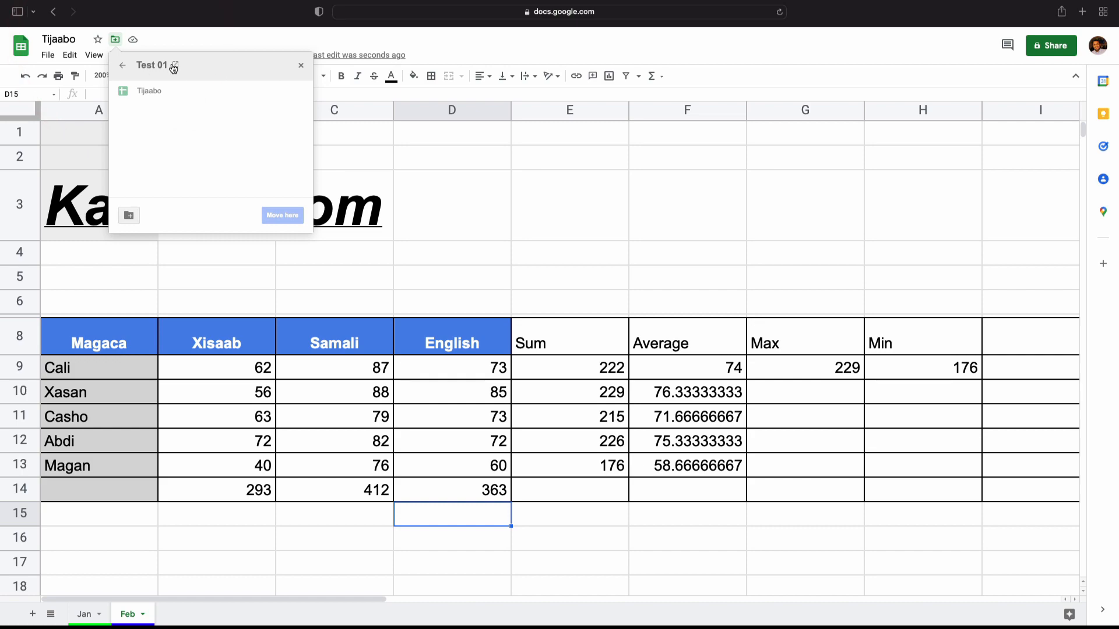
{"action": "left_click", "coordinate": [174, 66]}
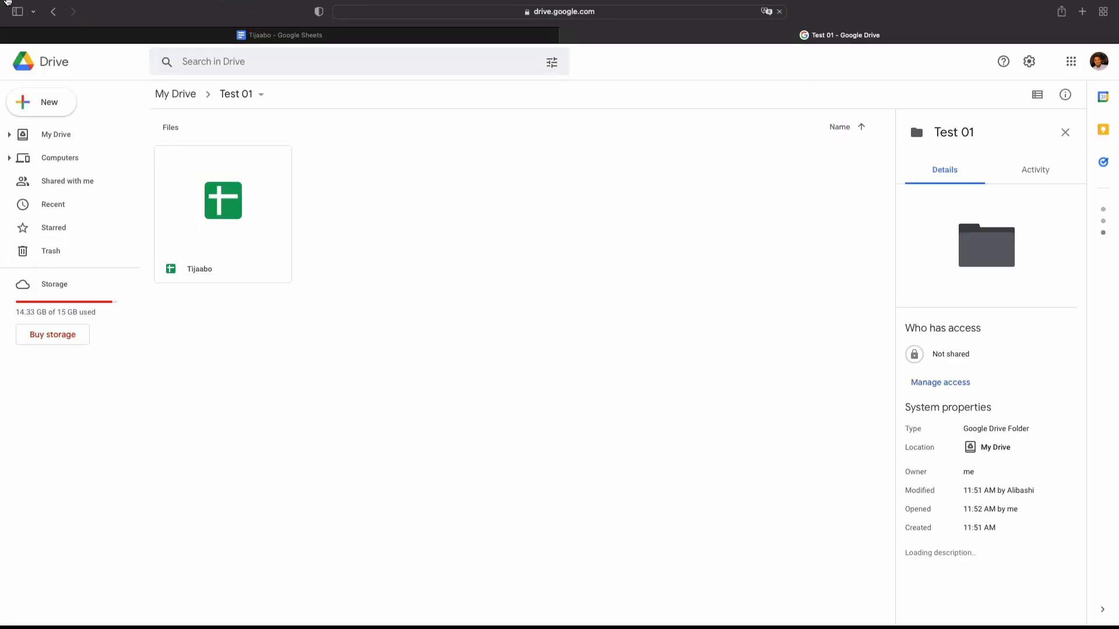
{"action": "left_click", "coordinate": [10, 35]}
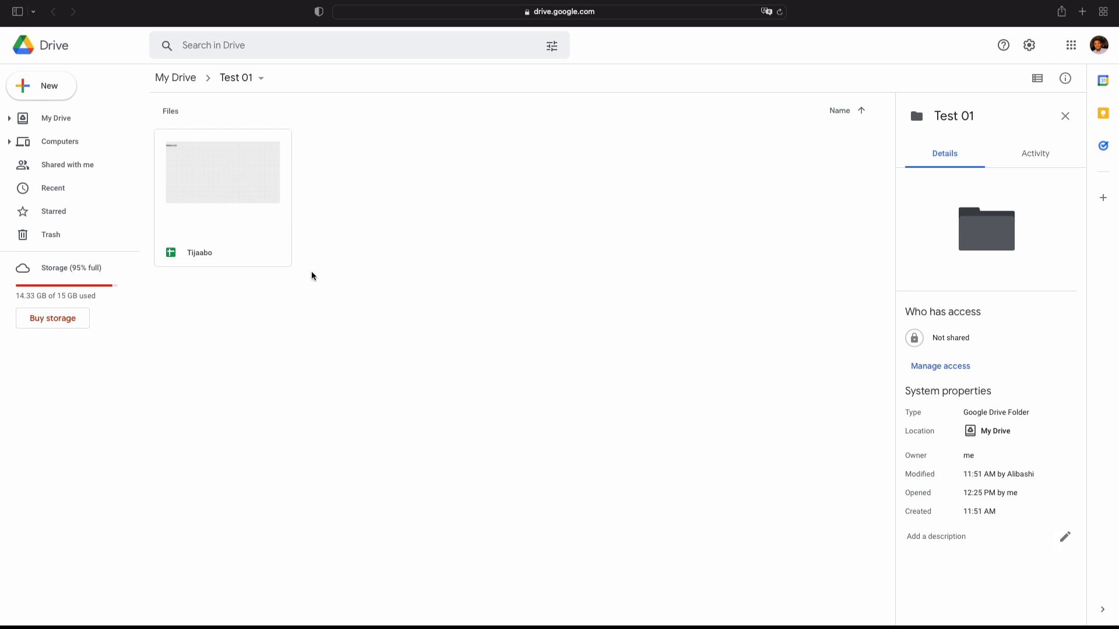
{"action": "double_click", "coordinate": [243, 200]}
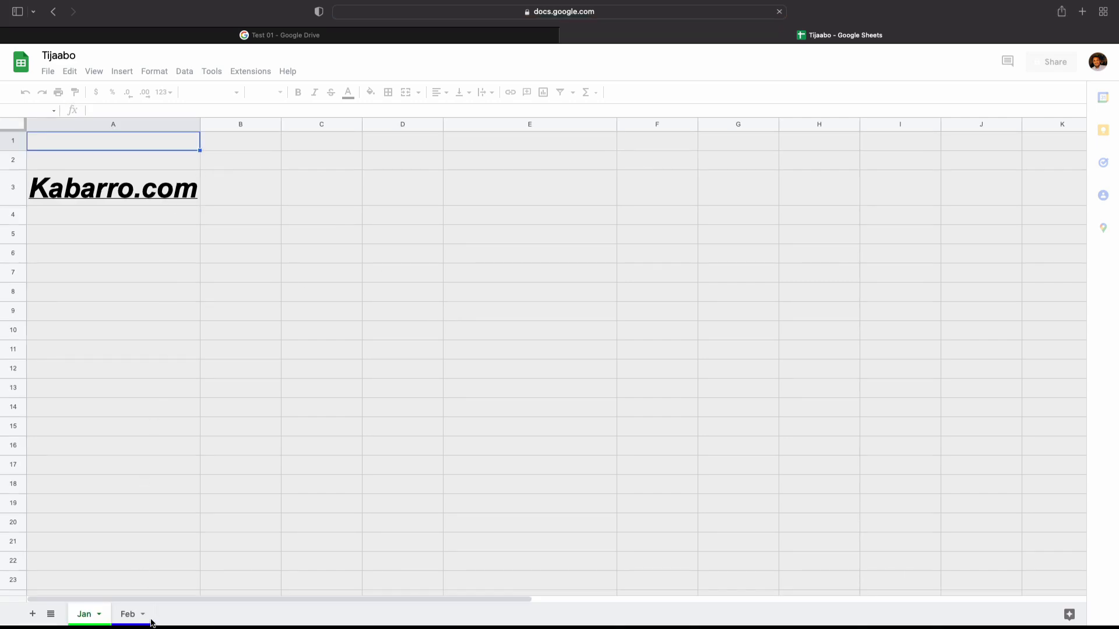
{"action": "left_click", "coordinate": [129, 614]}
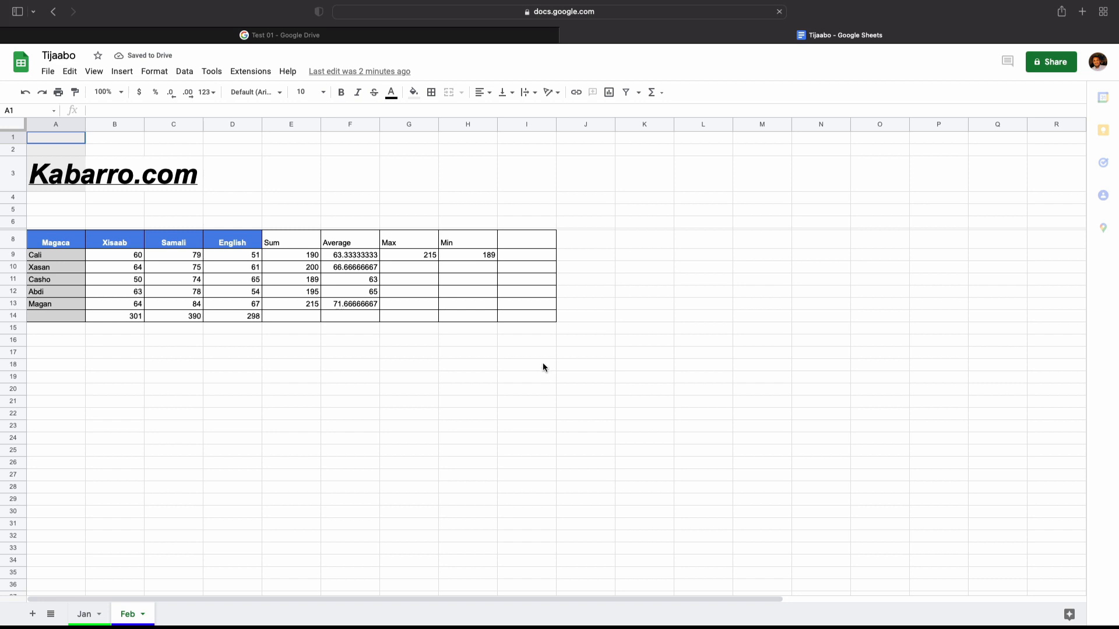
Step: Print the current Feb sheet to a PDF, keeping Letter paper, landscape orientation and fit-to-width scale
{"action": "left_click_drag", "start_coordinate": [543, 367], "coordinate": [40, 137]}
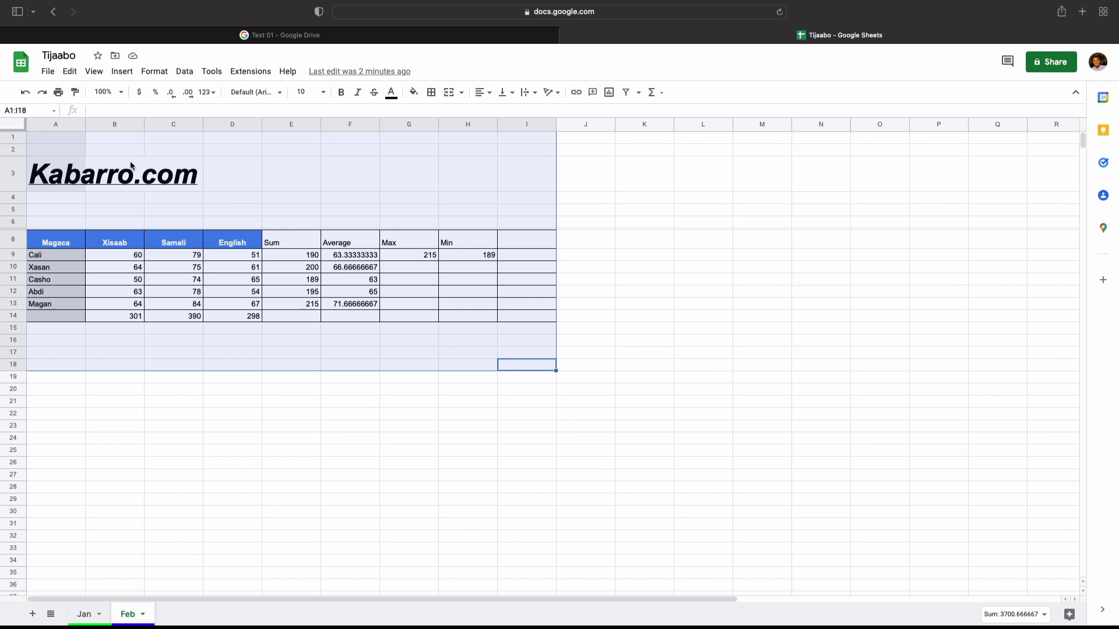
{"action": "left_click", "coordinate": [48, 71]}
{"action": "left_click", "coordinate": [76, 393]}
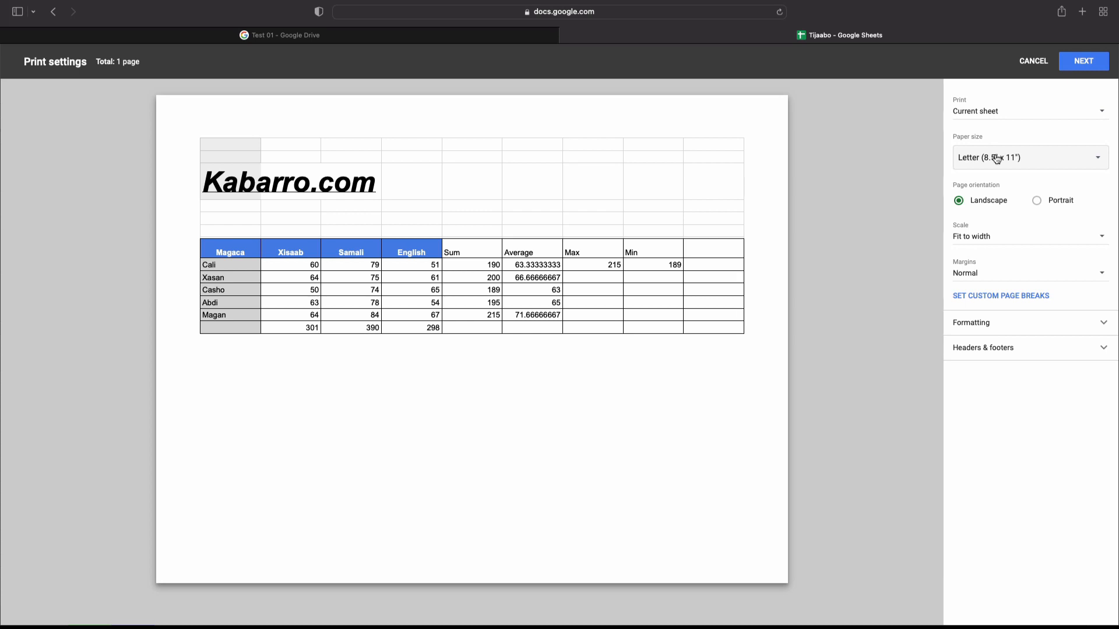
{"action": "left_click", "coordinate": [996, 325]}
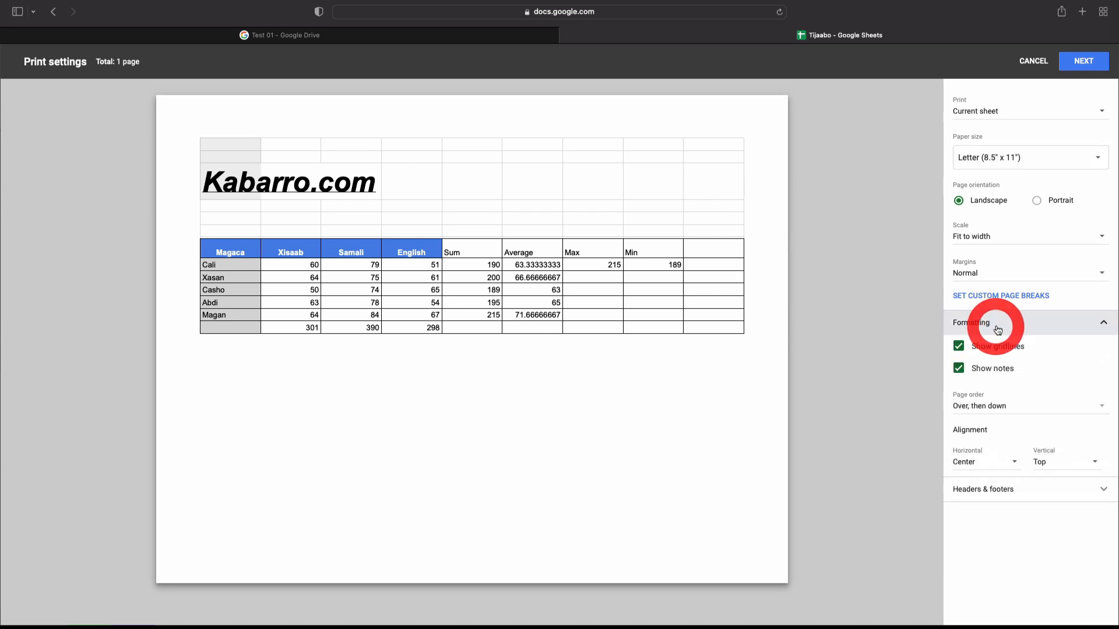
{"action": "left_click", "coordinate": [1028, 322]}
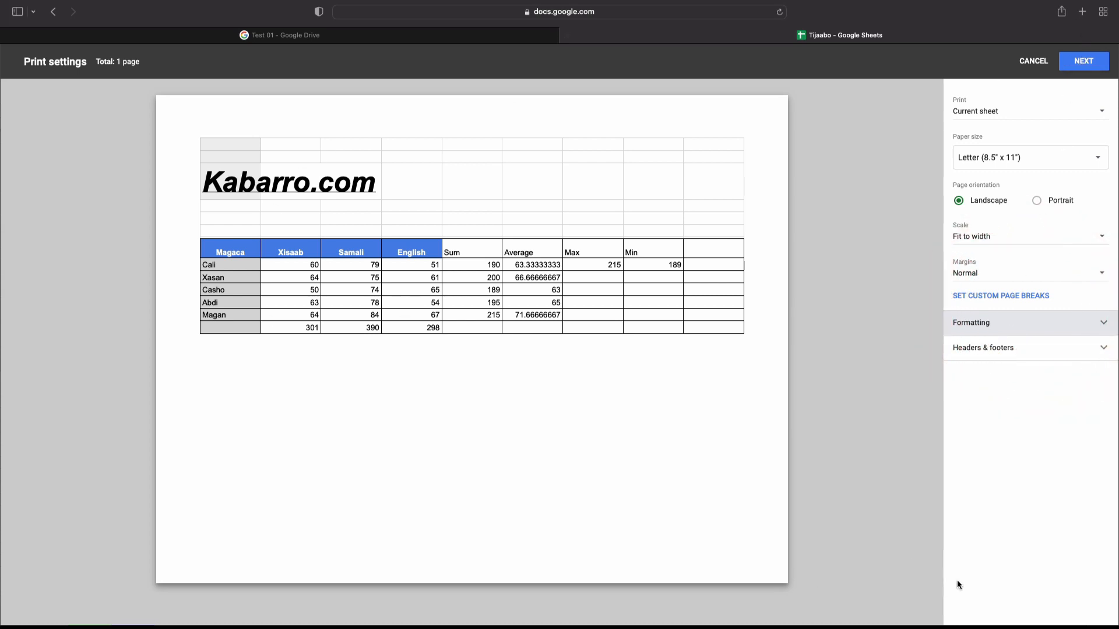
{"action": "left_click", "coordinate": [1090, 62]}
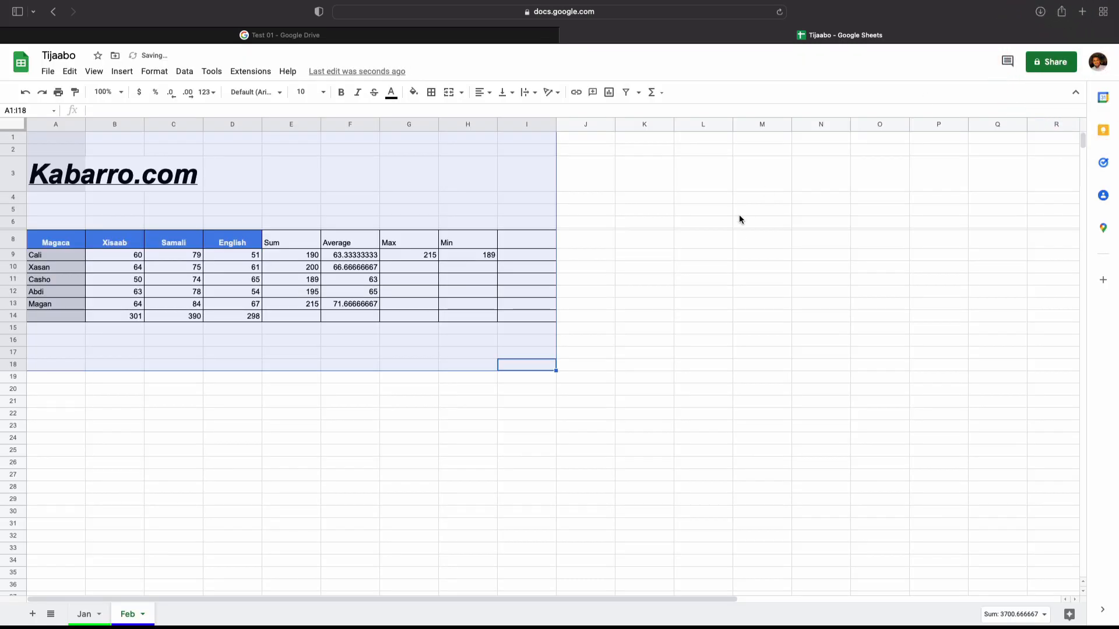
Step: Open the downloaded Tijaabo - Feb.pdf and check the Max and Min values in the printed table
{"action": "left_click", "coordinate": [1040, 11]}
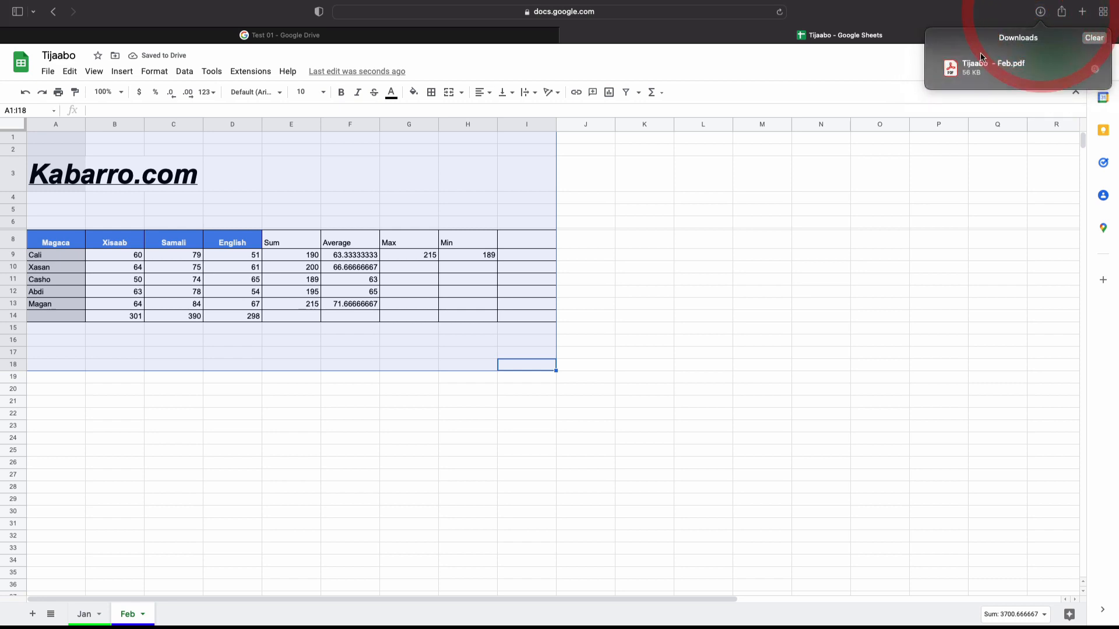
{"action": "left_click", "coordinate": [970, 76]}
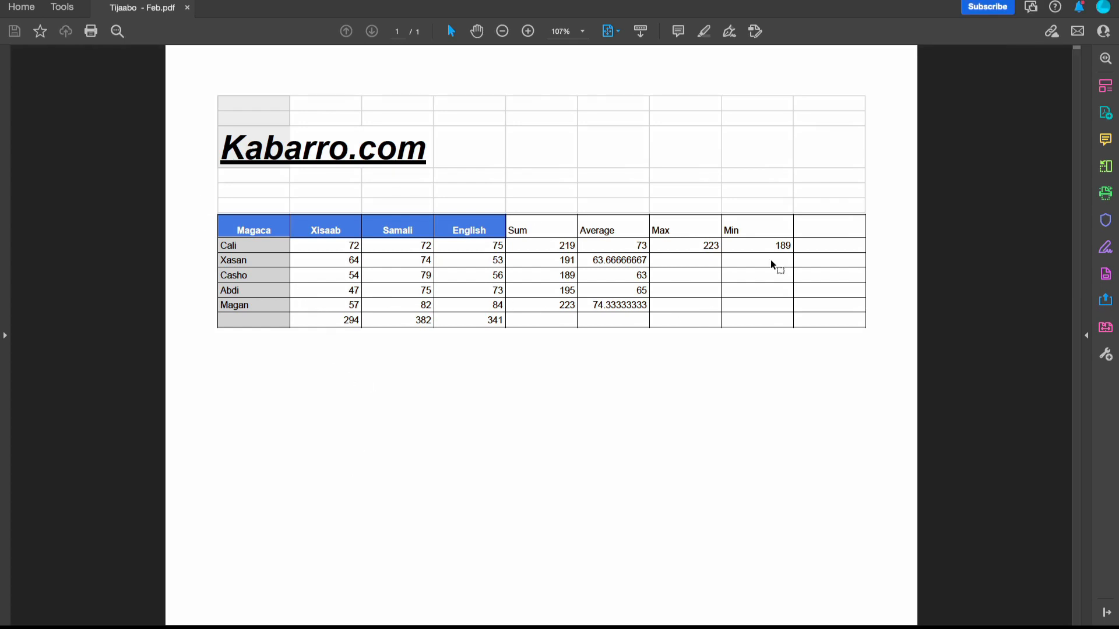
{"action": "left_click_drag", "start_coordinate": [696, 244], "coordinate": [764, 244]}
{"action": "left_click", "coordinate": [382, 392]}
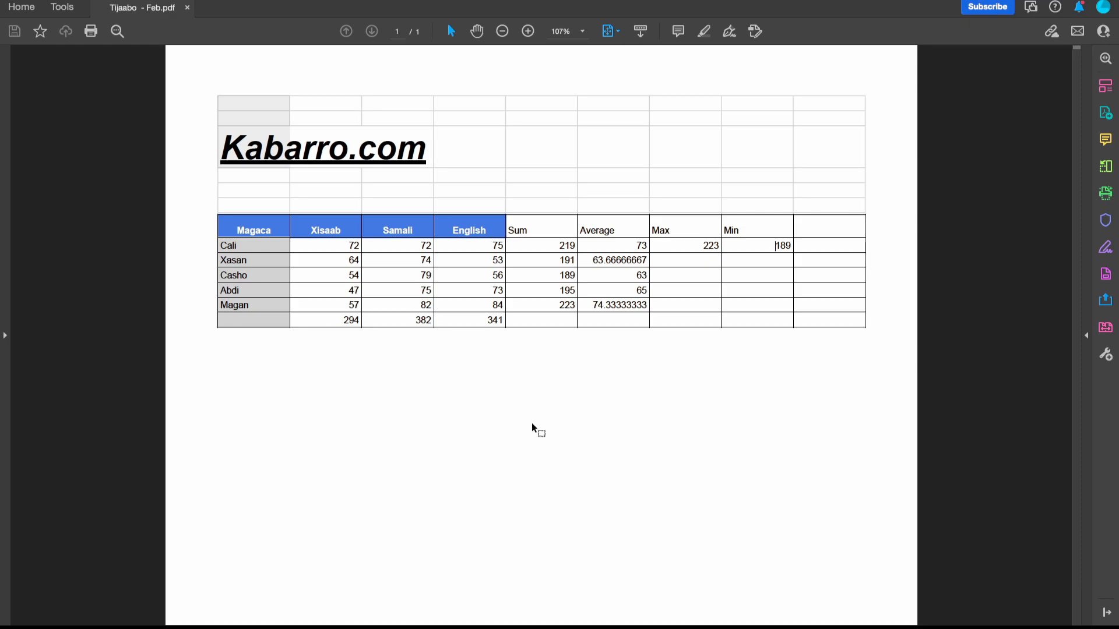